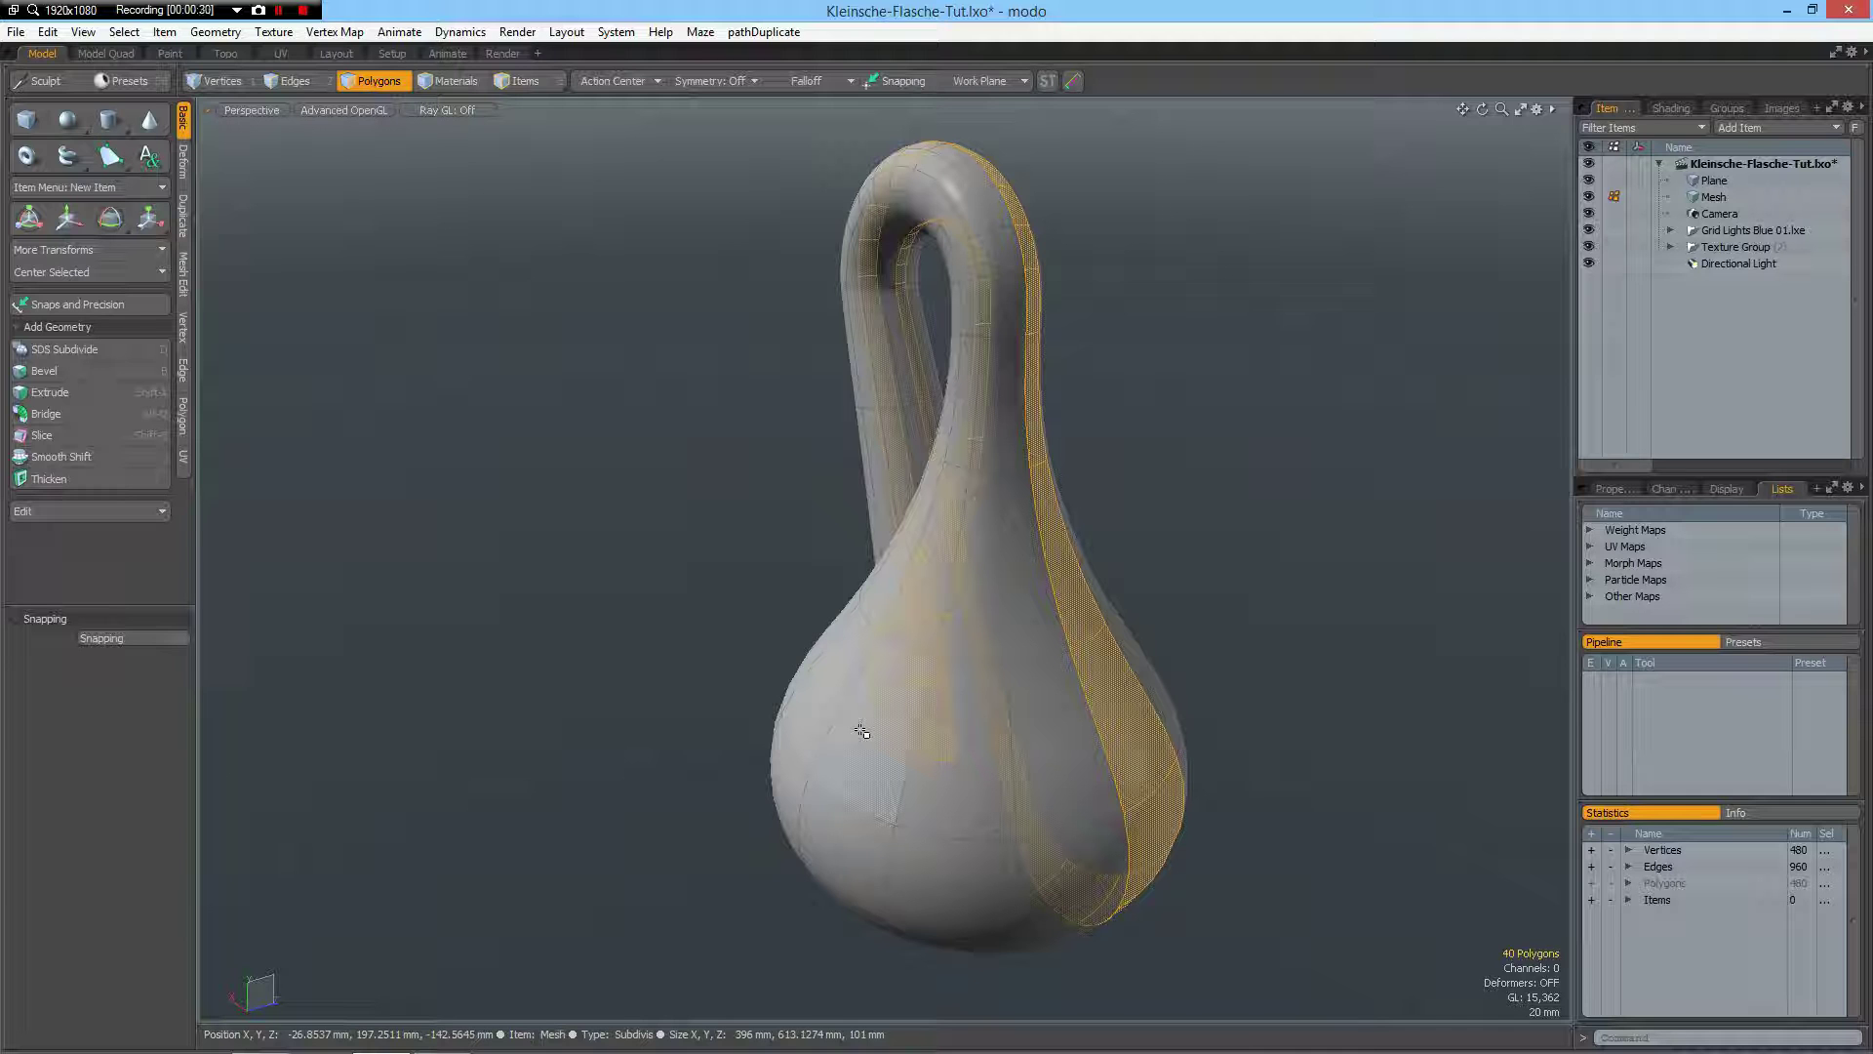
- Inspect the finished Klein bottle and its selected polygon strip from several angles
key(alt)
alt+drag(1181, 689, 1261, 733)
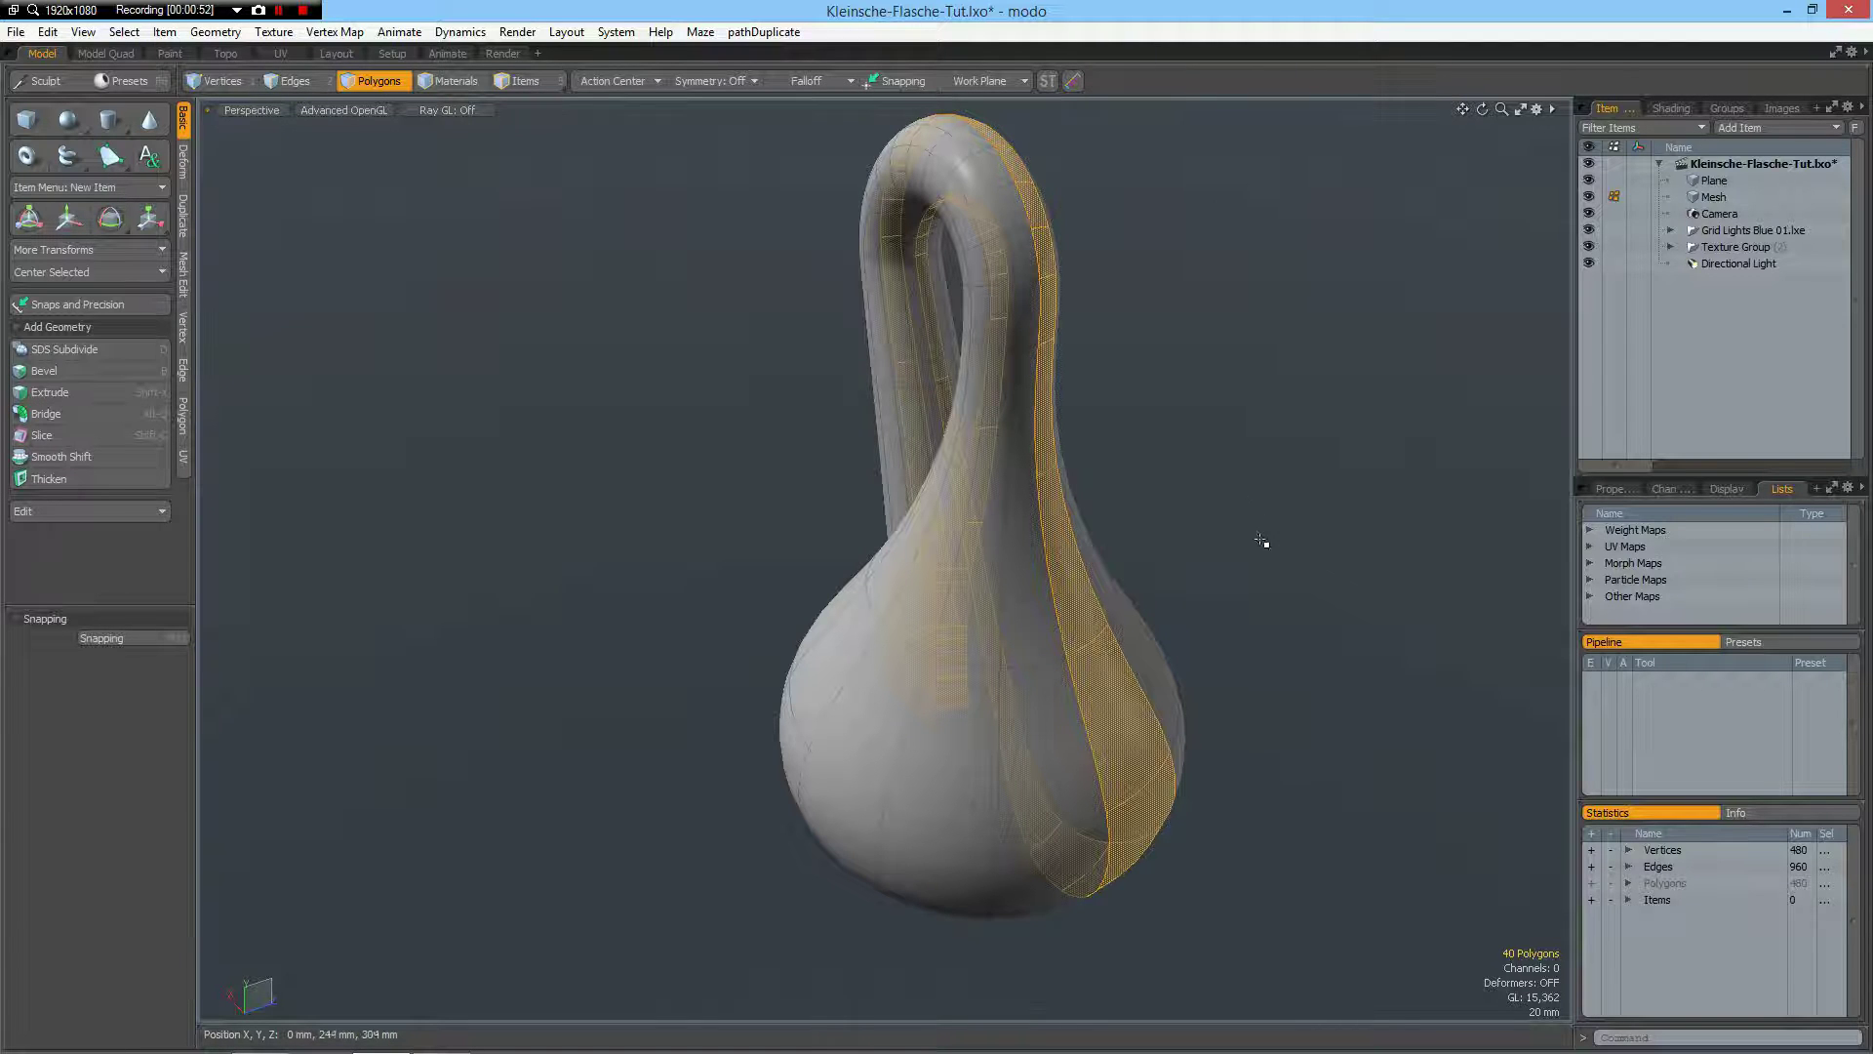
alt+drag(1270, 636, 888, 641)
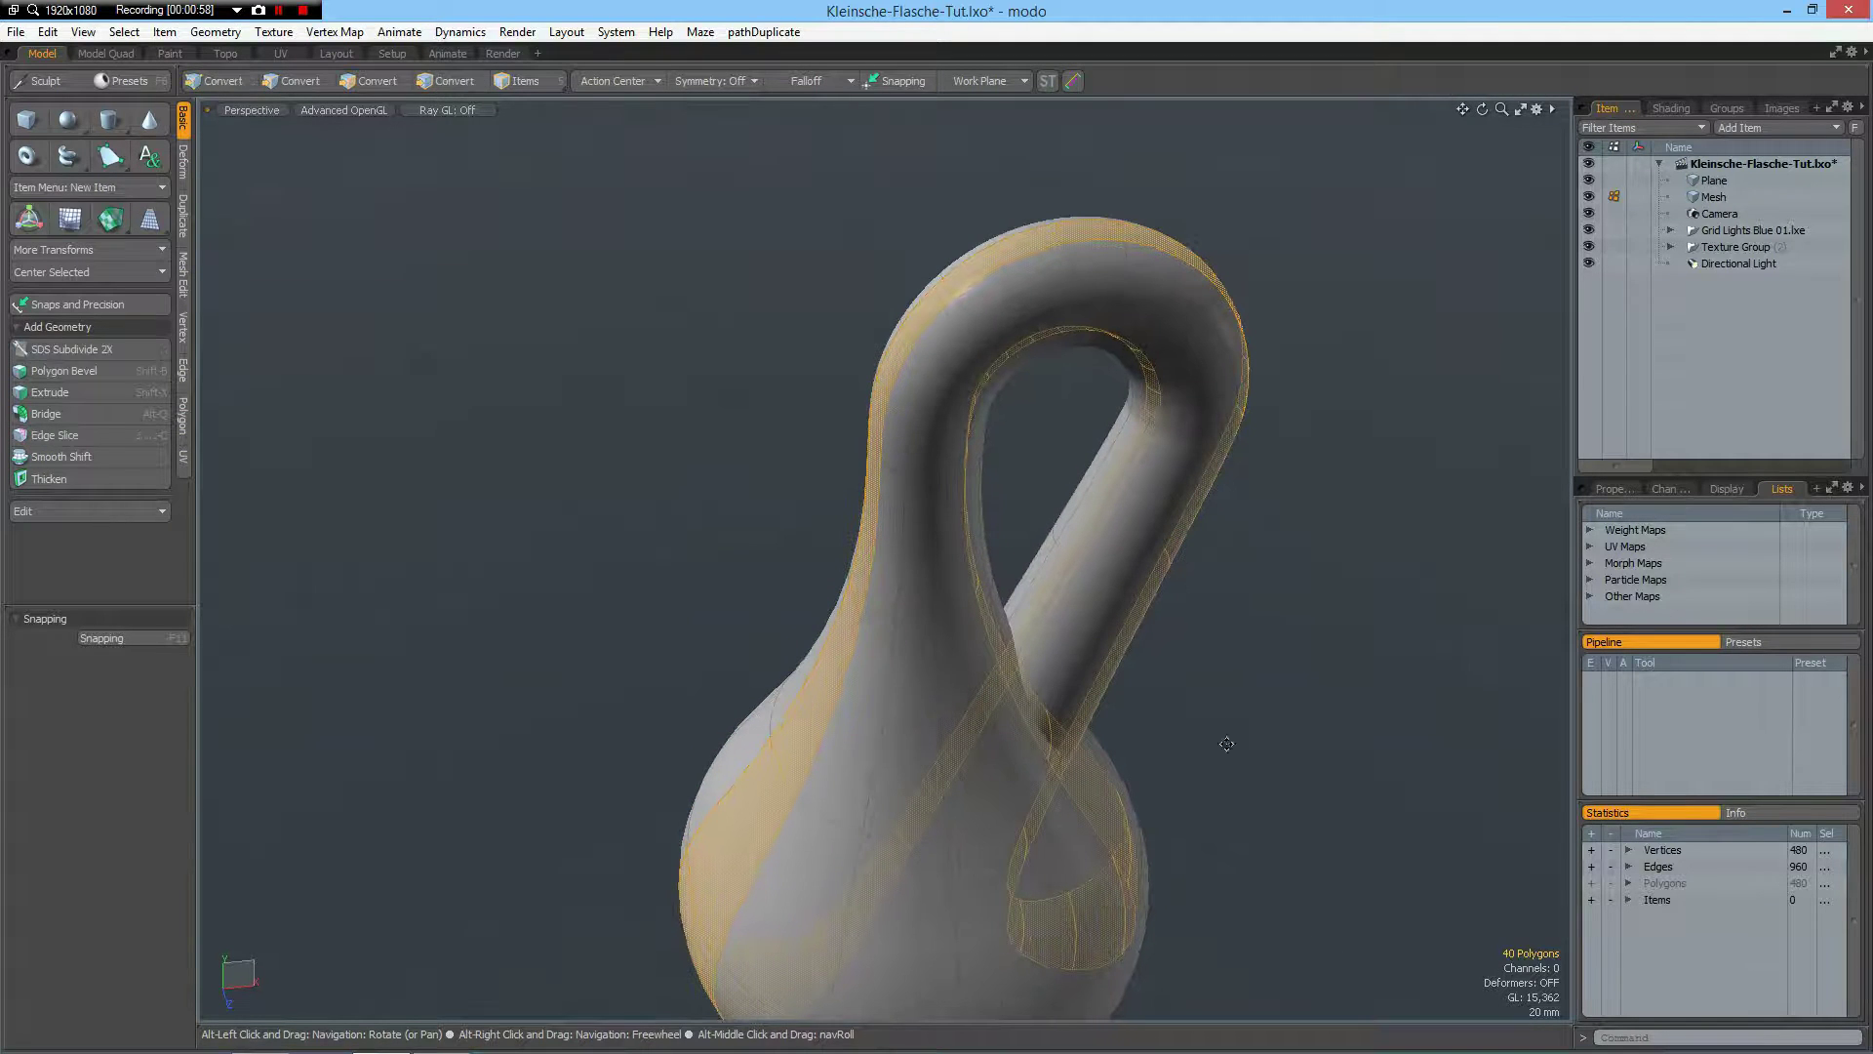
alt+drag(1264, 722, 1213, 815)
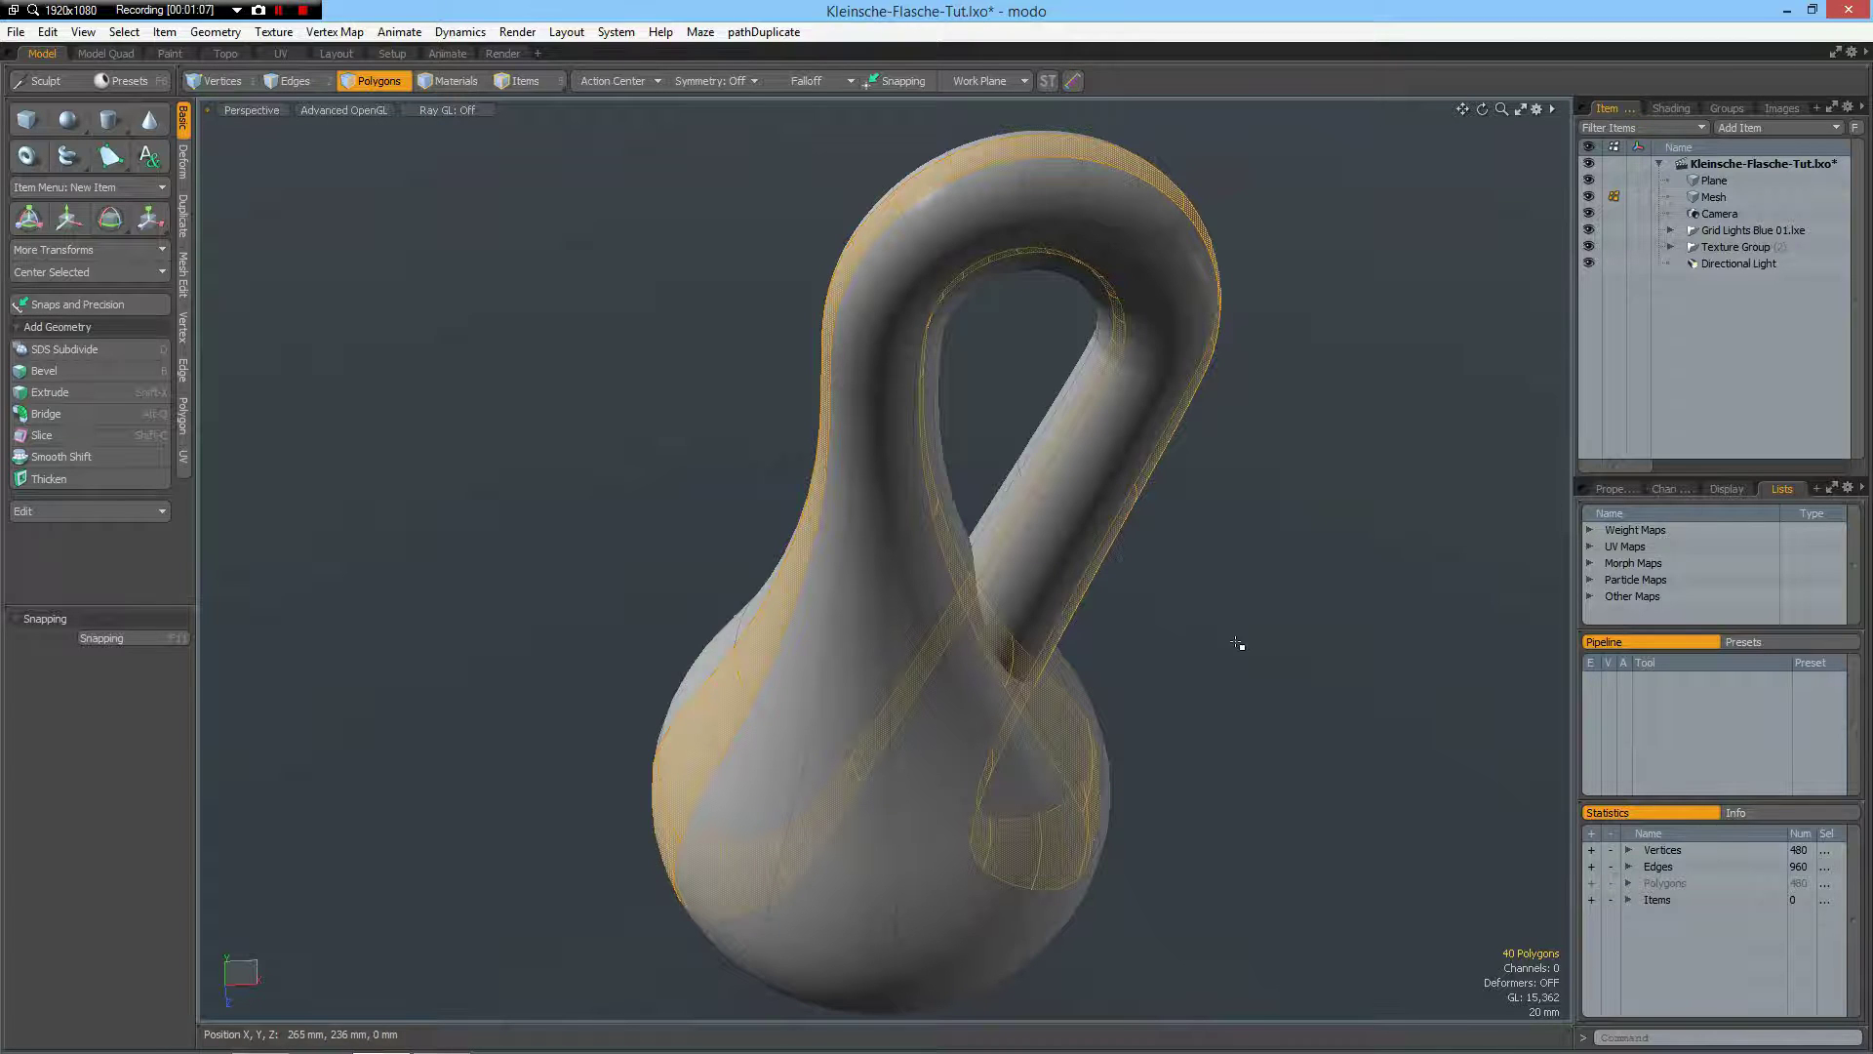
scroll(1236, 648, down, 2)
scroll(1237, 652, up, 2)
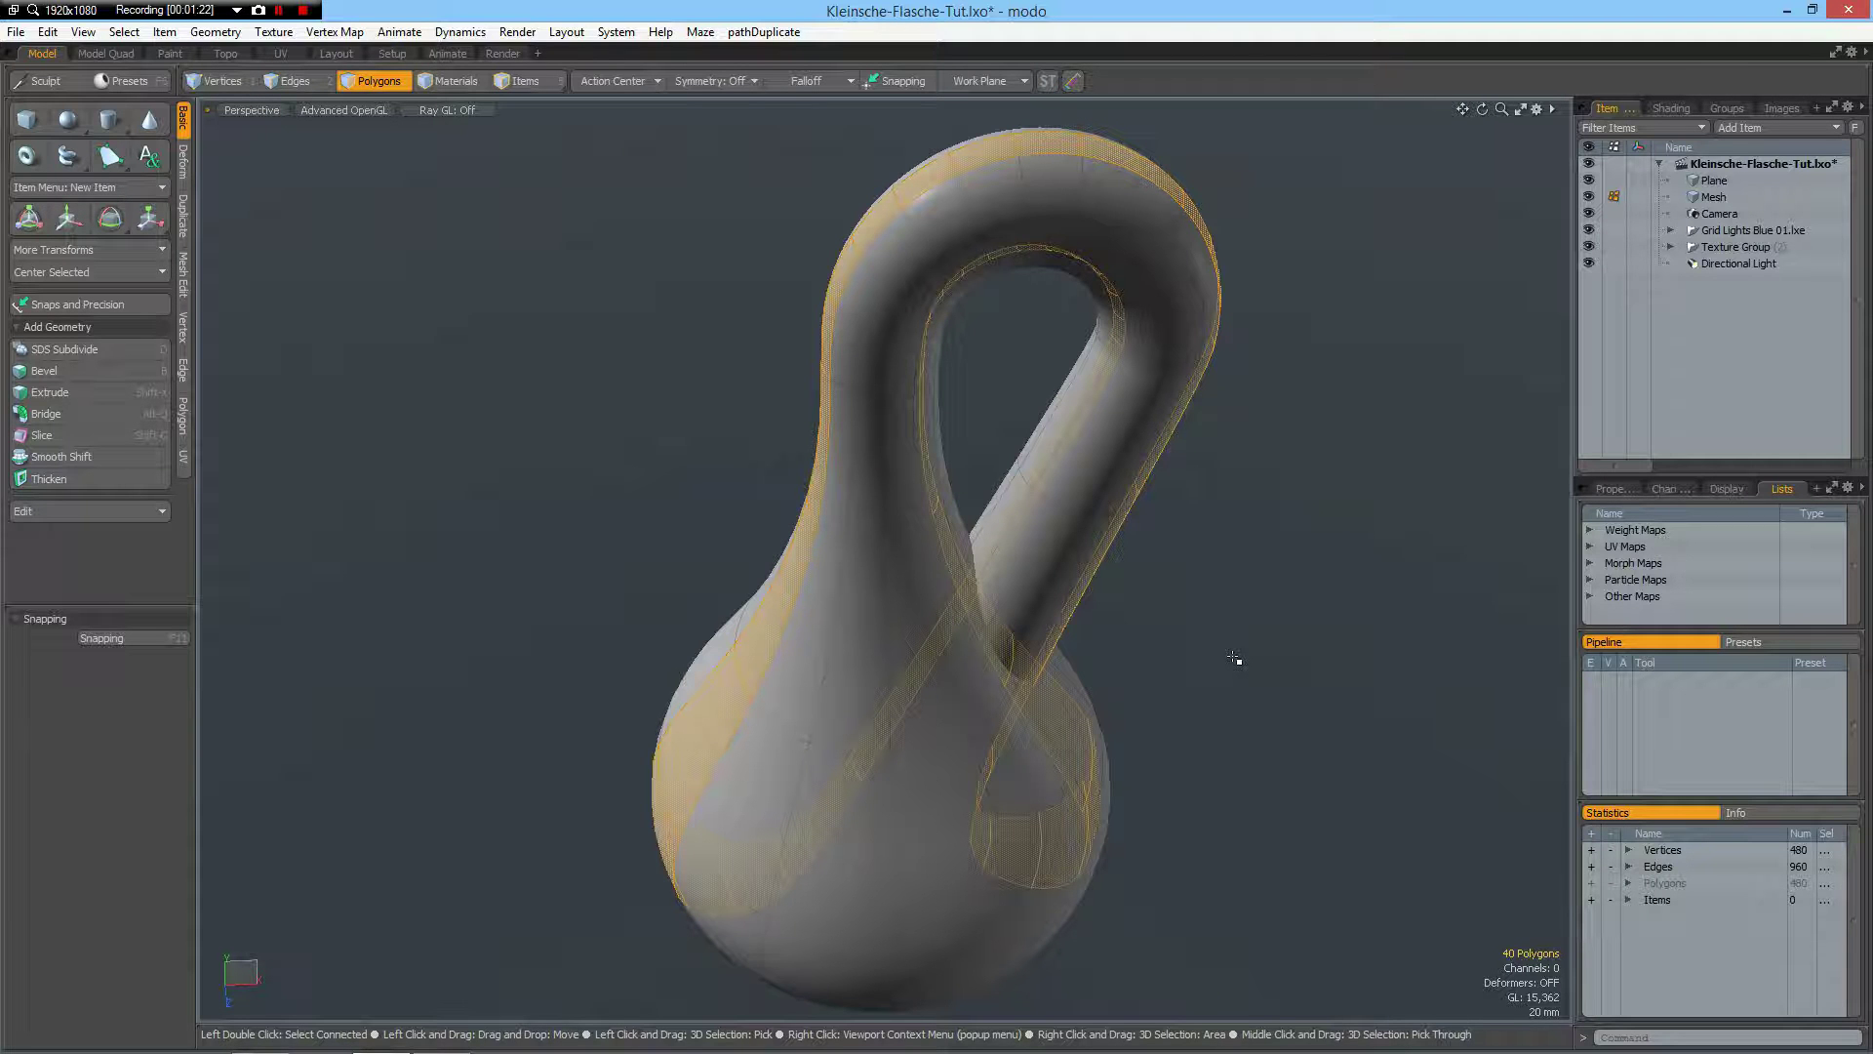
- Delete the bottle's entire connected geometry from the mesh
click(1234, 658)
key(ctrl+z)
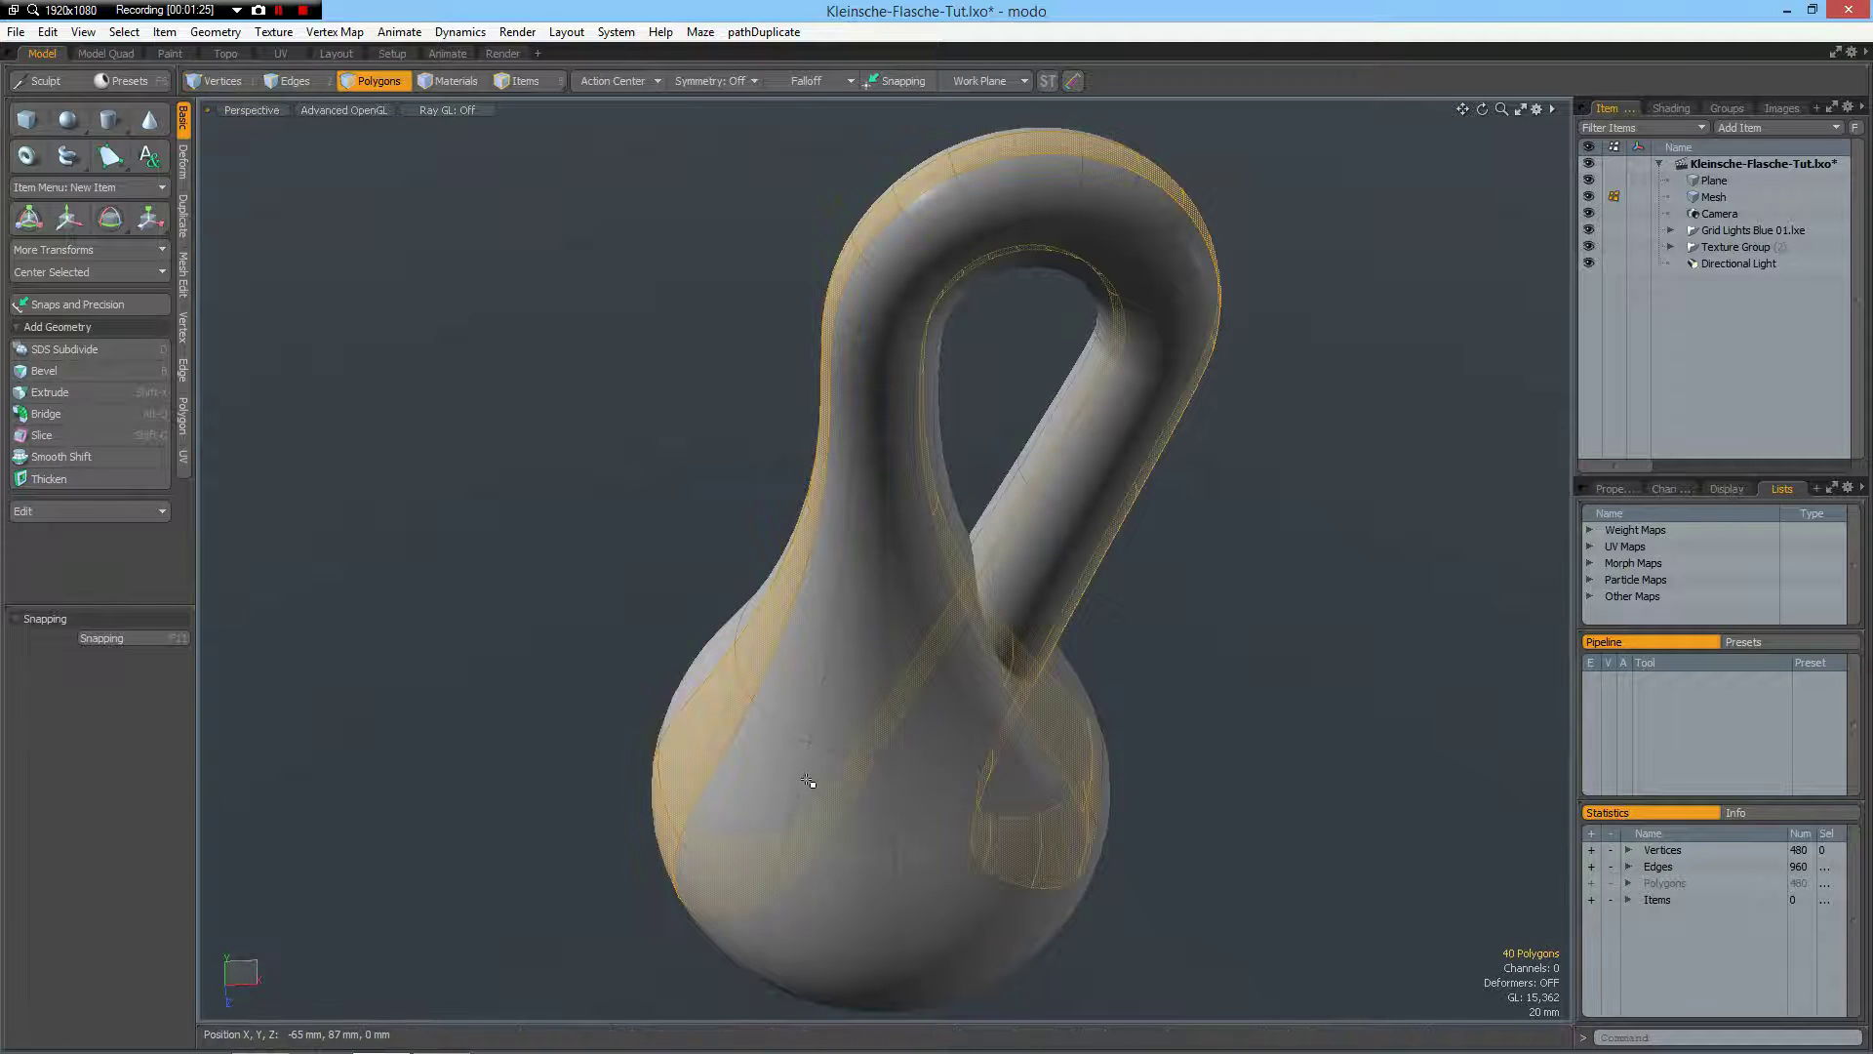
double_click(807, 780)
key(Delete)
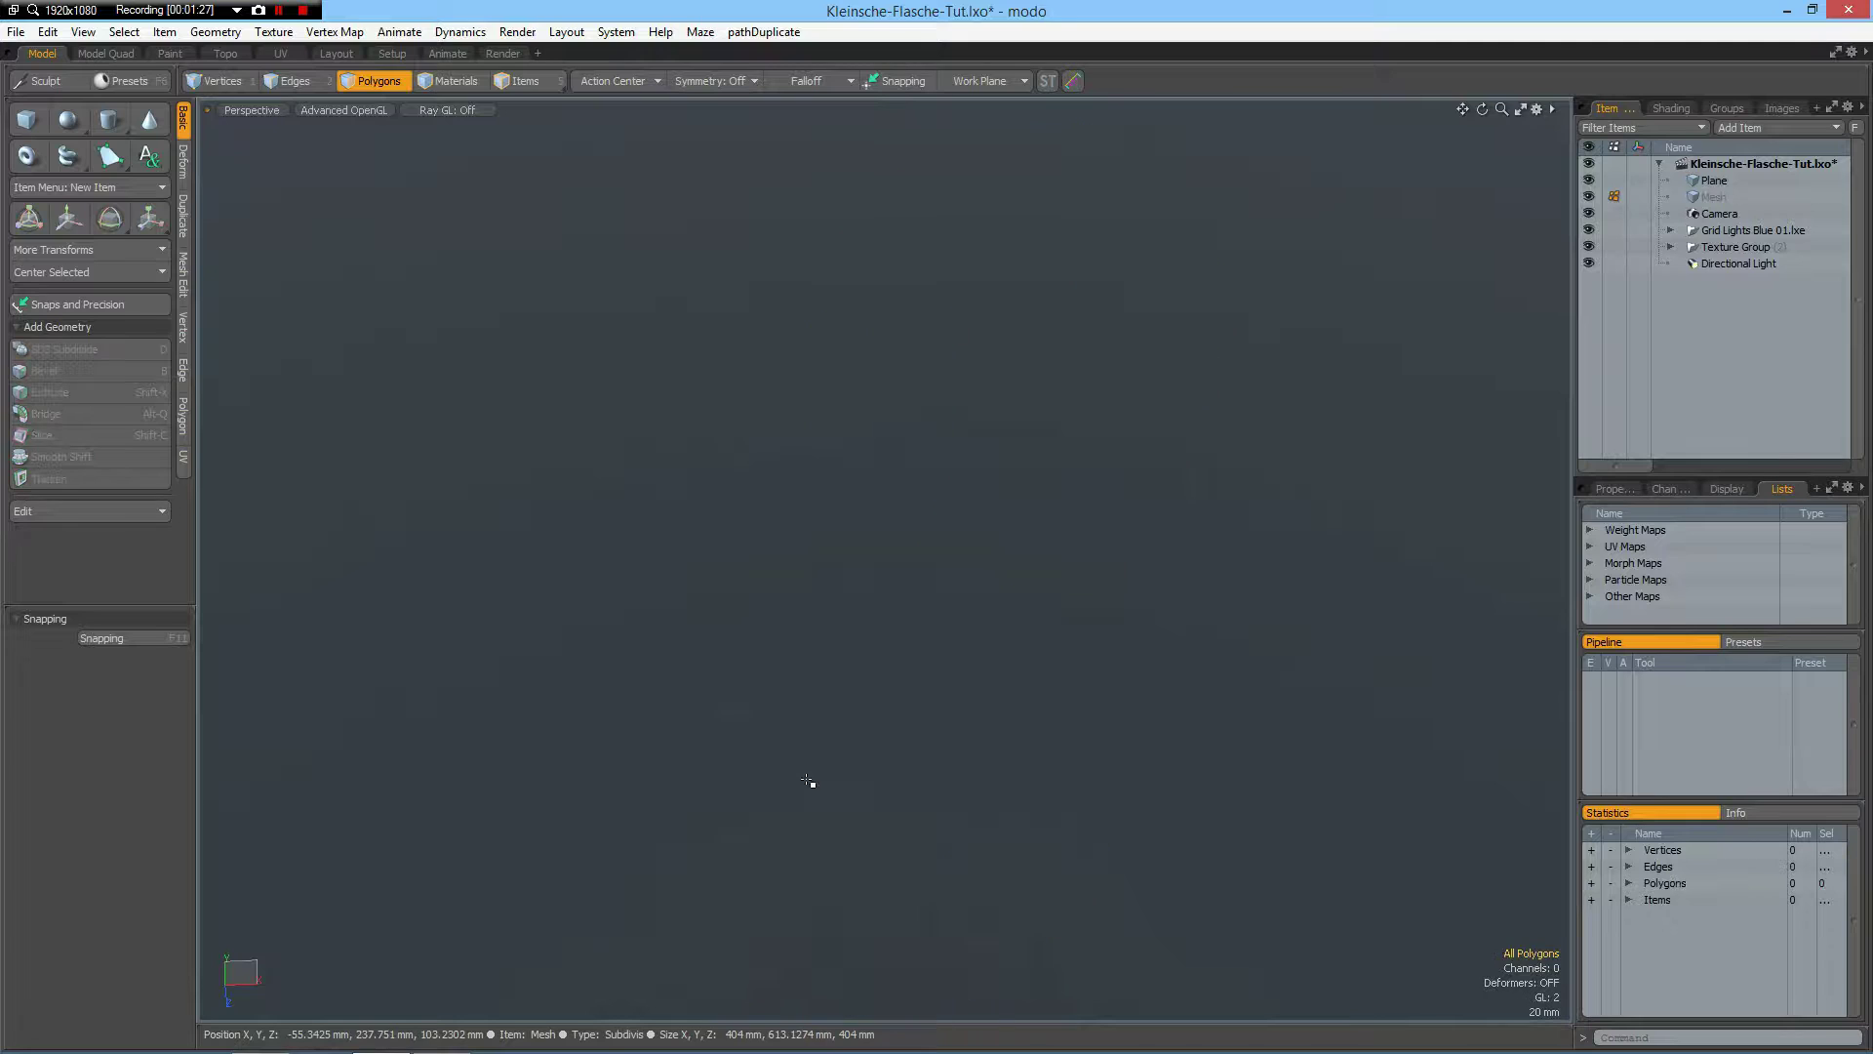
- Switch the viewport to the front view and show the workplane grid
key(KP_1)
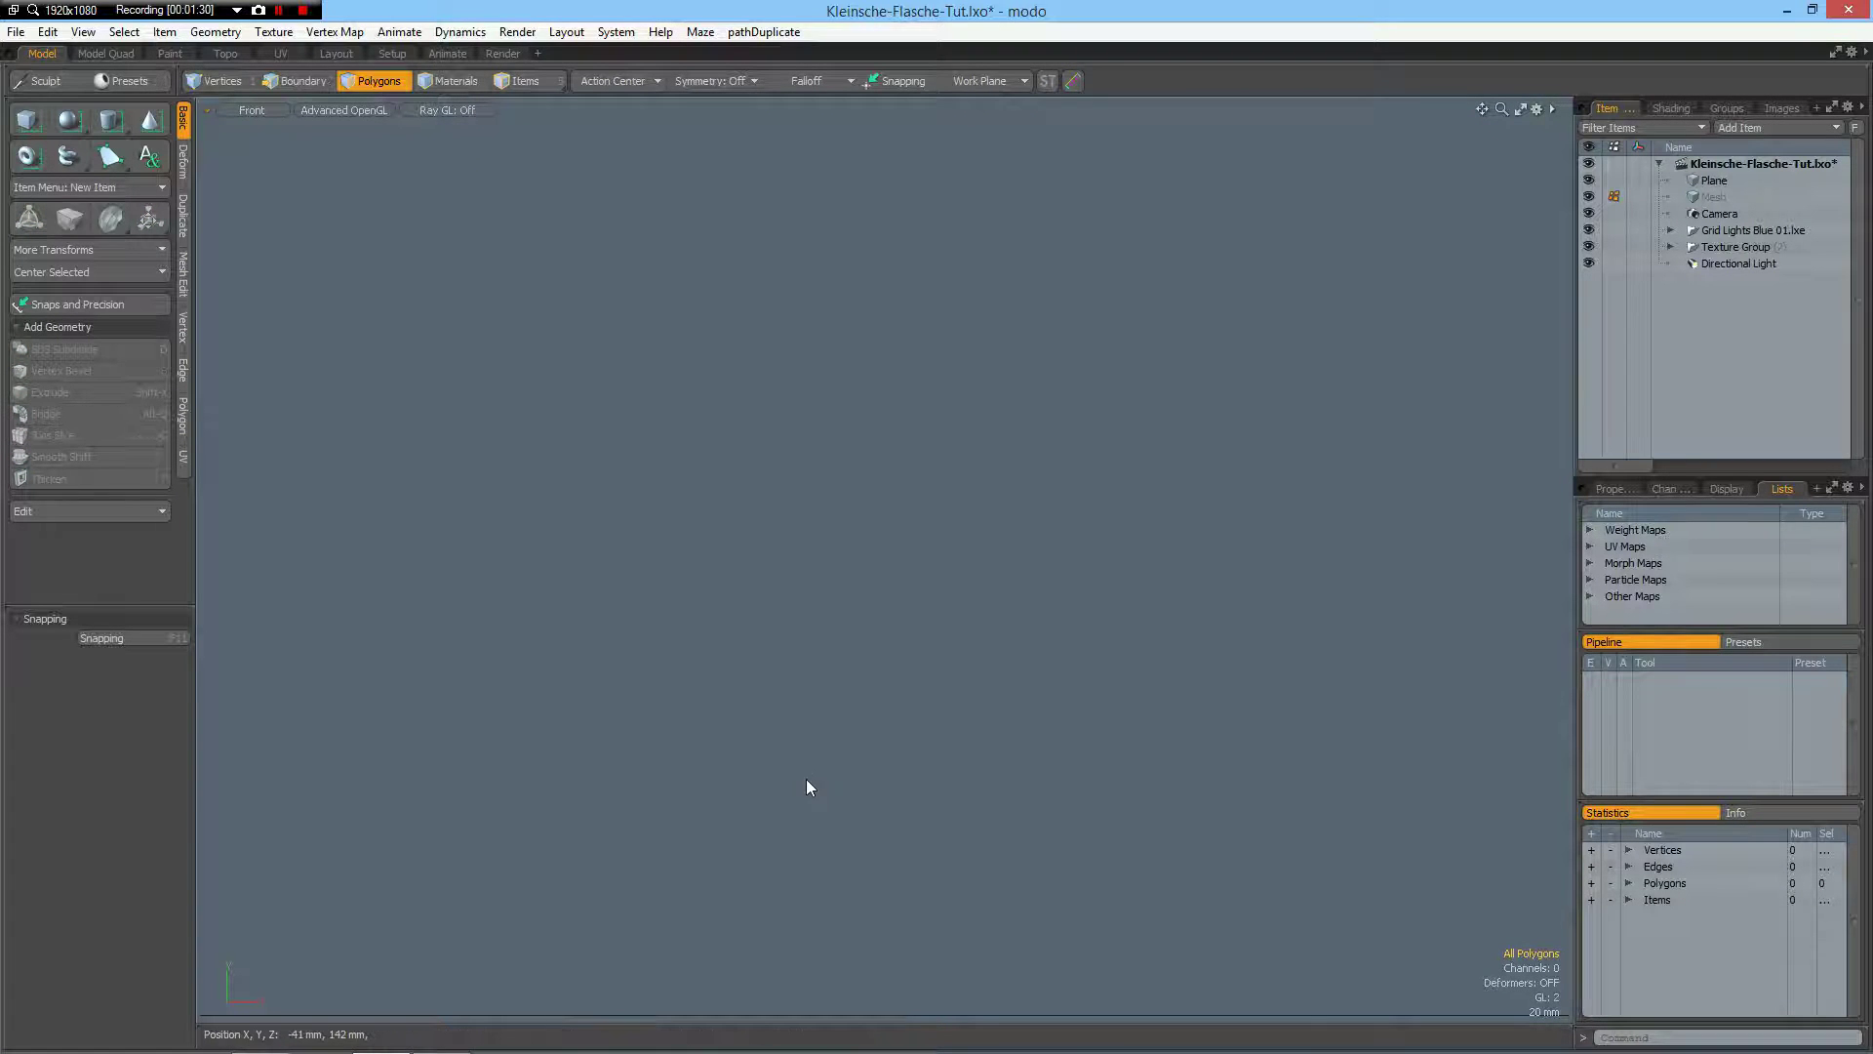
key(ctrl+3)
click(817, 859)
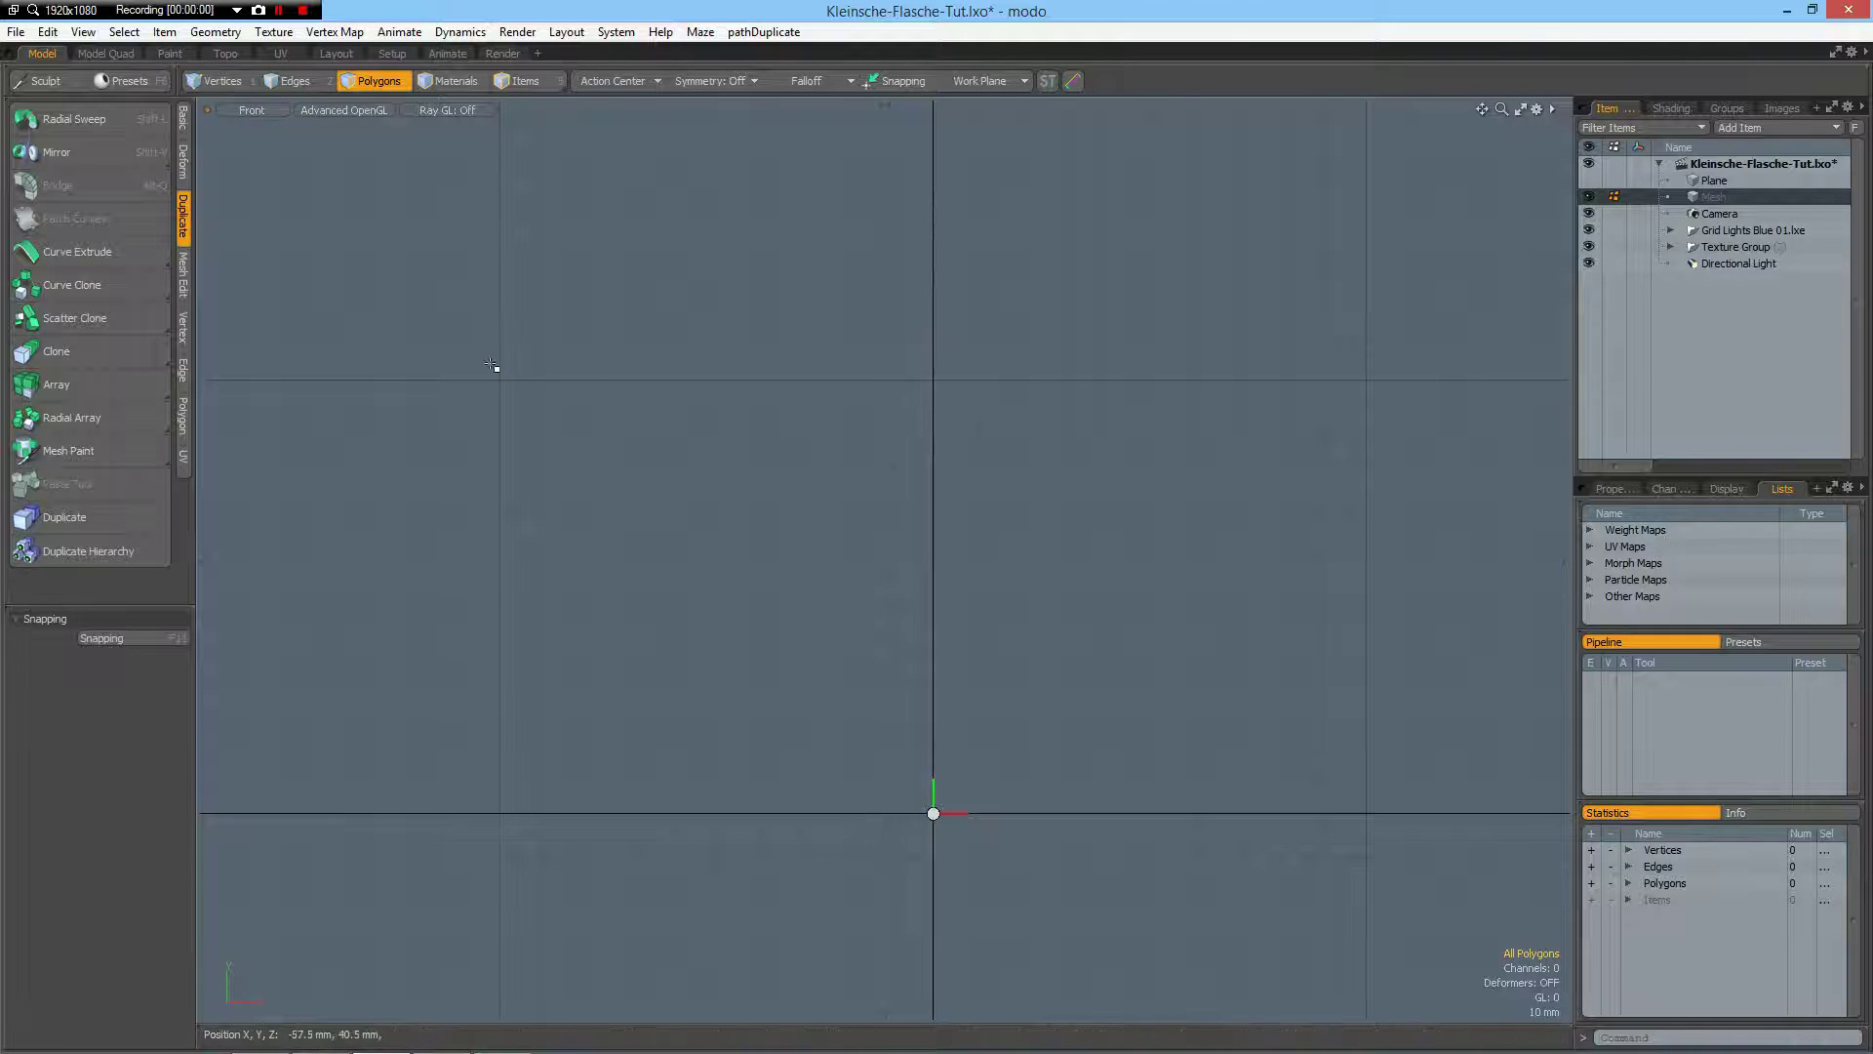
- Draw the bottle's outer half profile with the Pen tool as eight line points, from the inner base up to the neck at about X -6, Y 100.5 mm
click(184, 119)
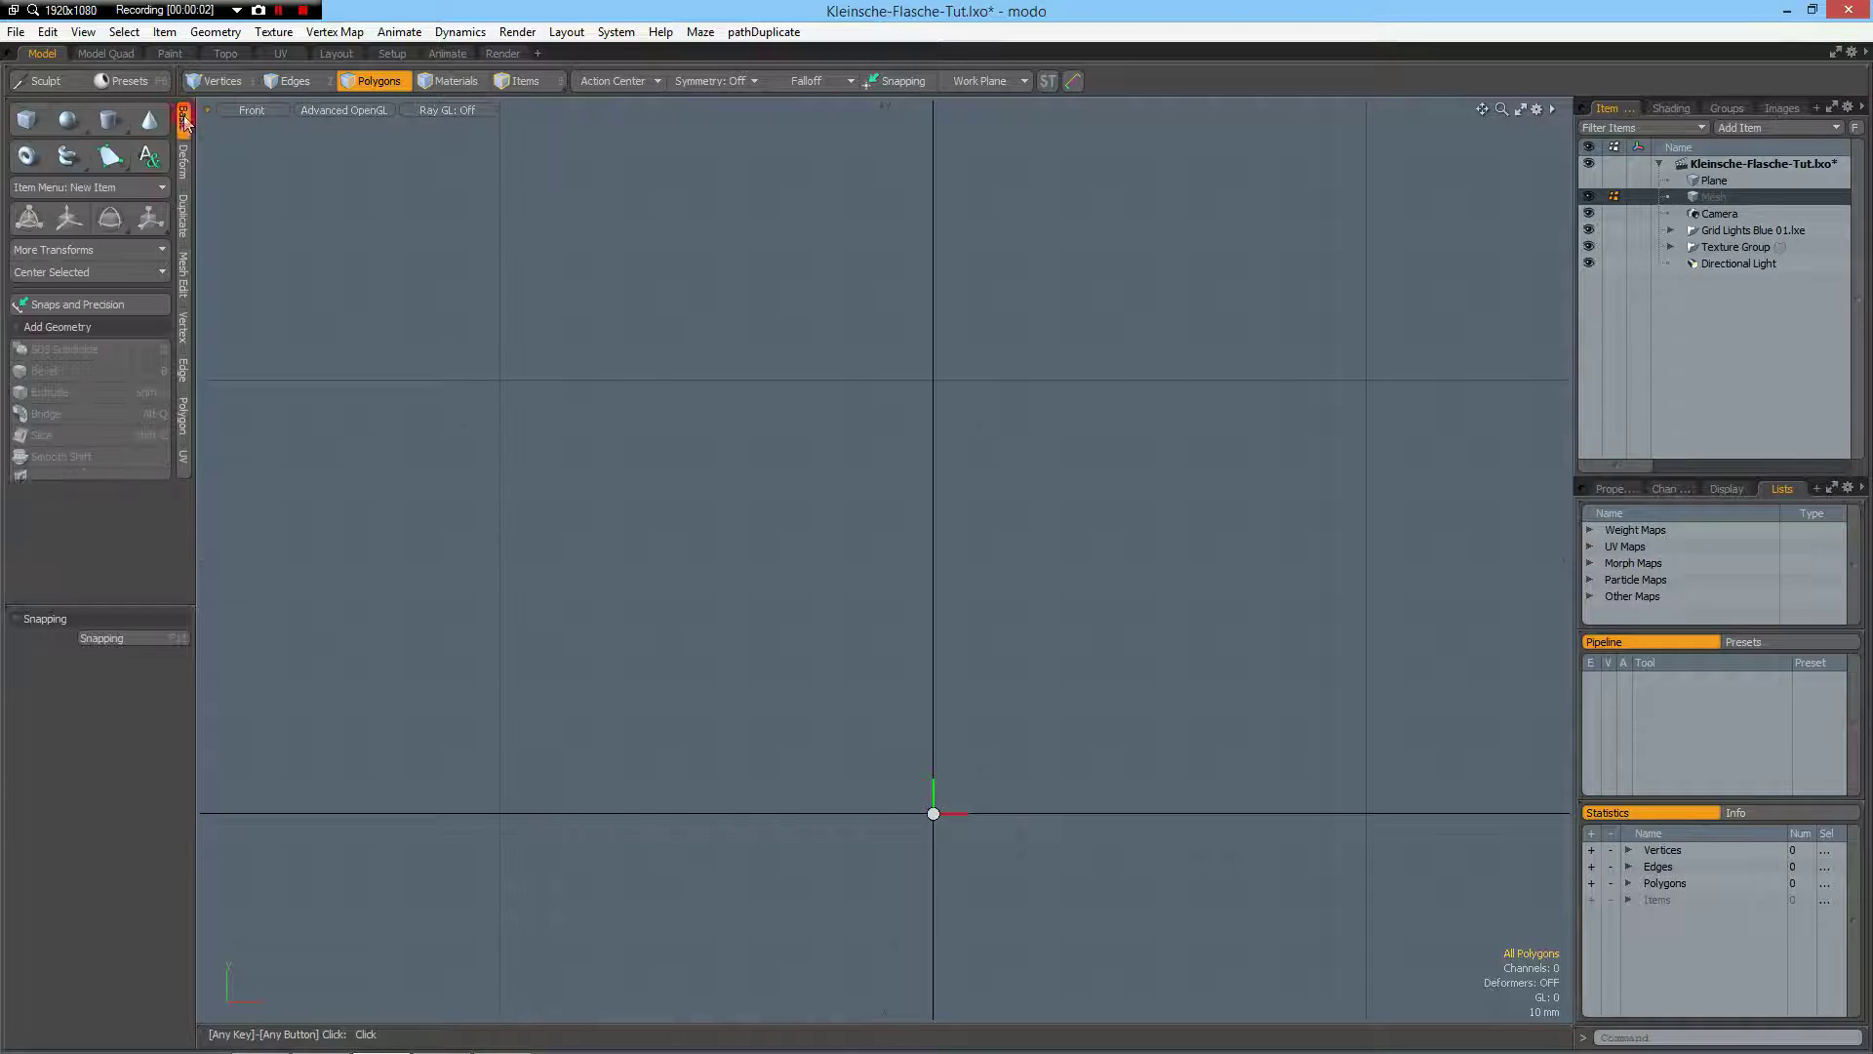
click(111, 157)
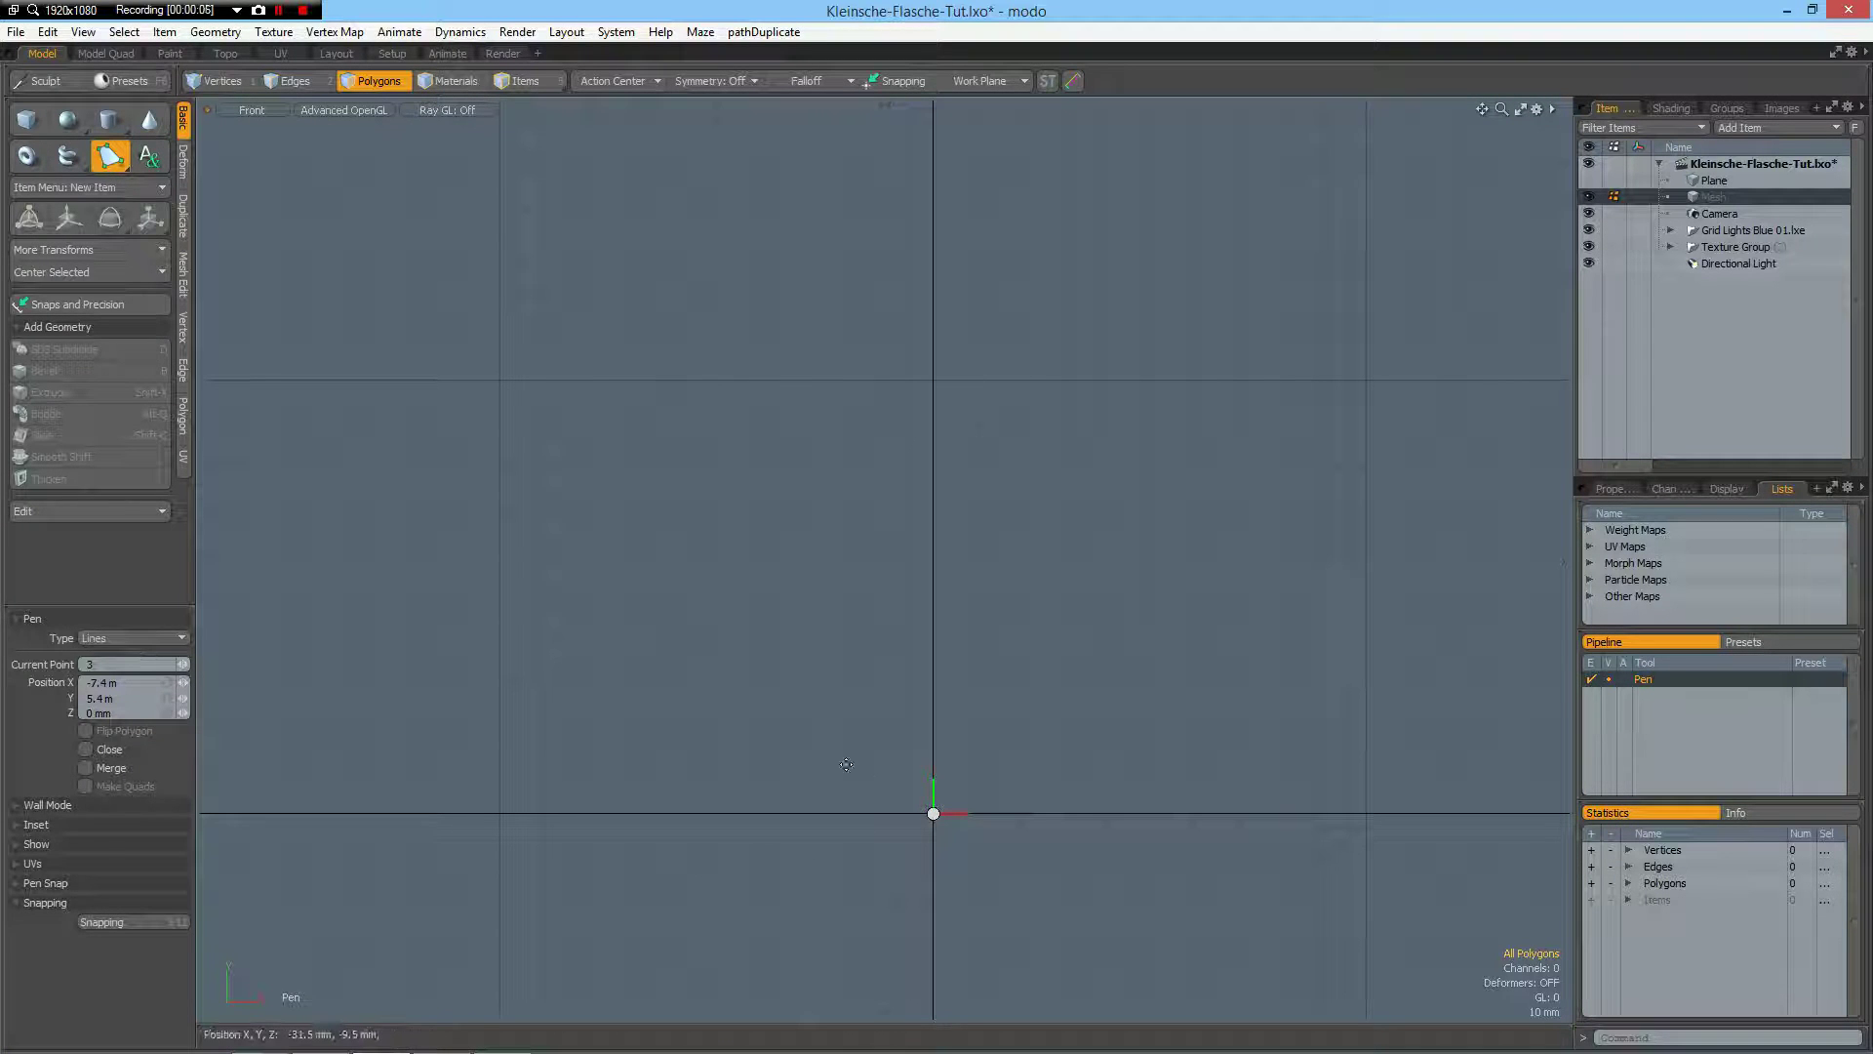
click(892, 768)
click(846, 812)
click(806, 810)
click(757, 770)
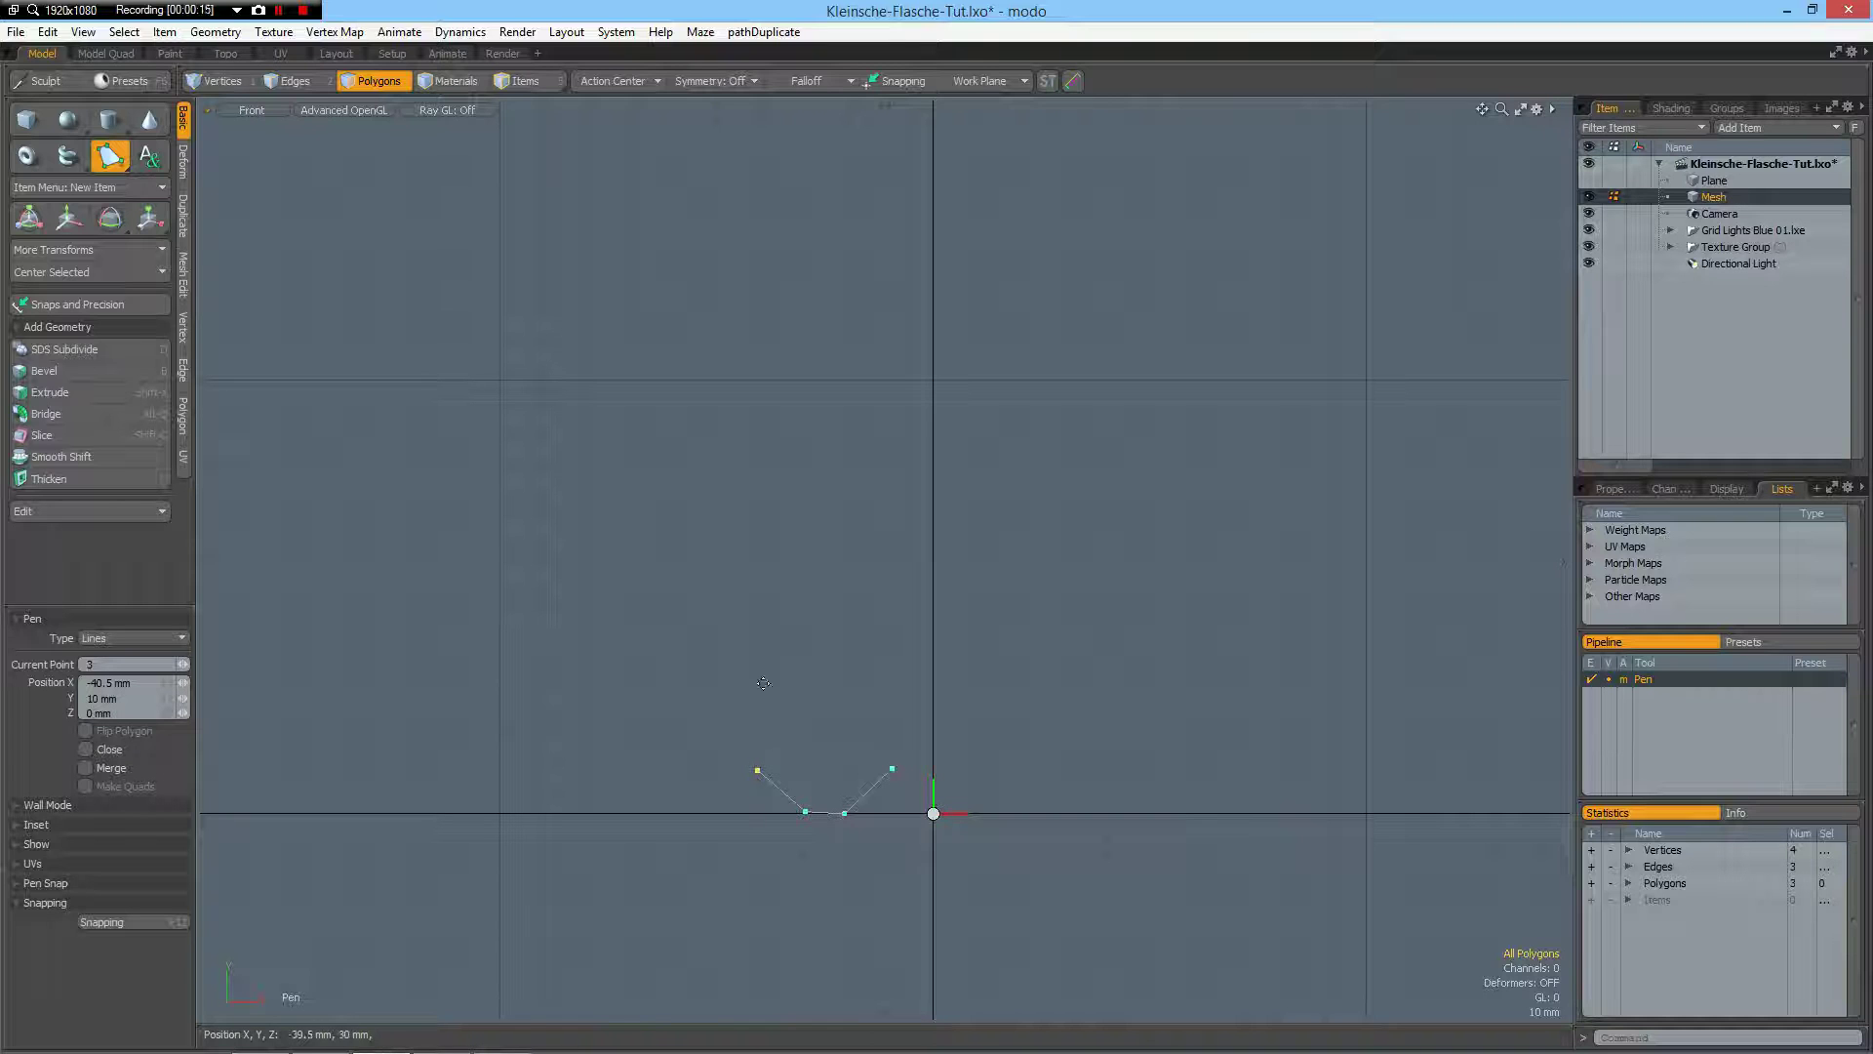
click(762, 683)
click(845, 594)
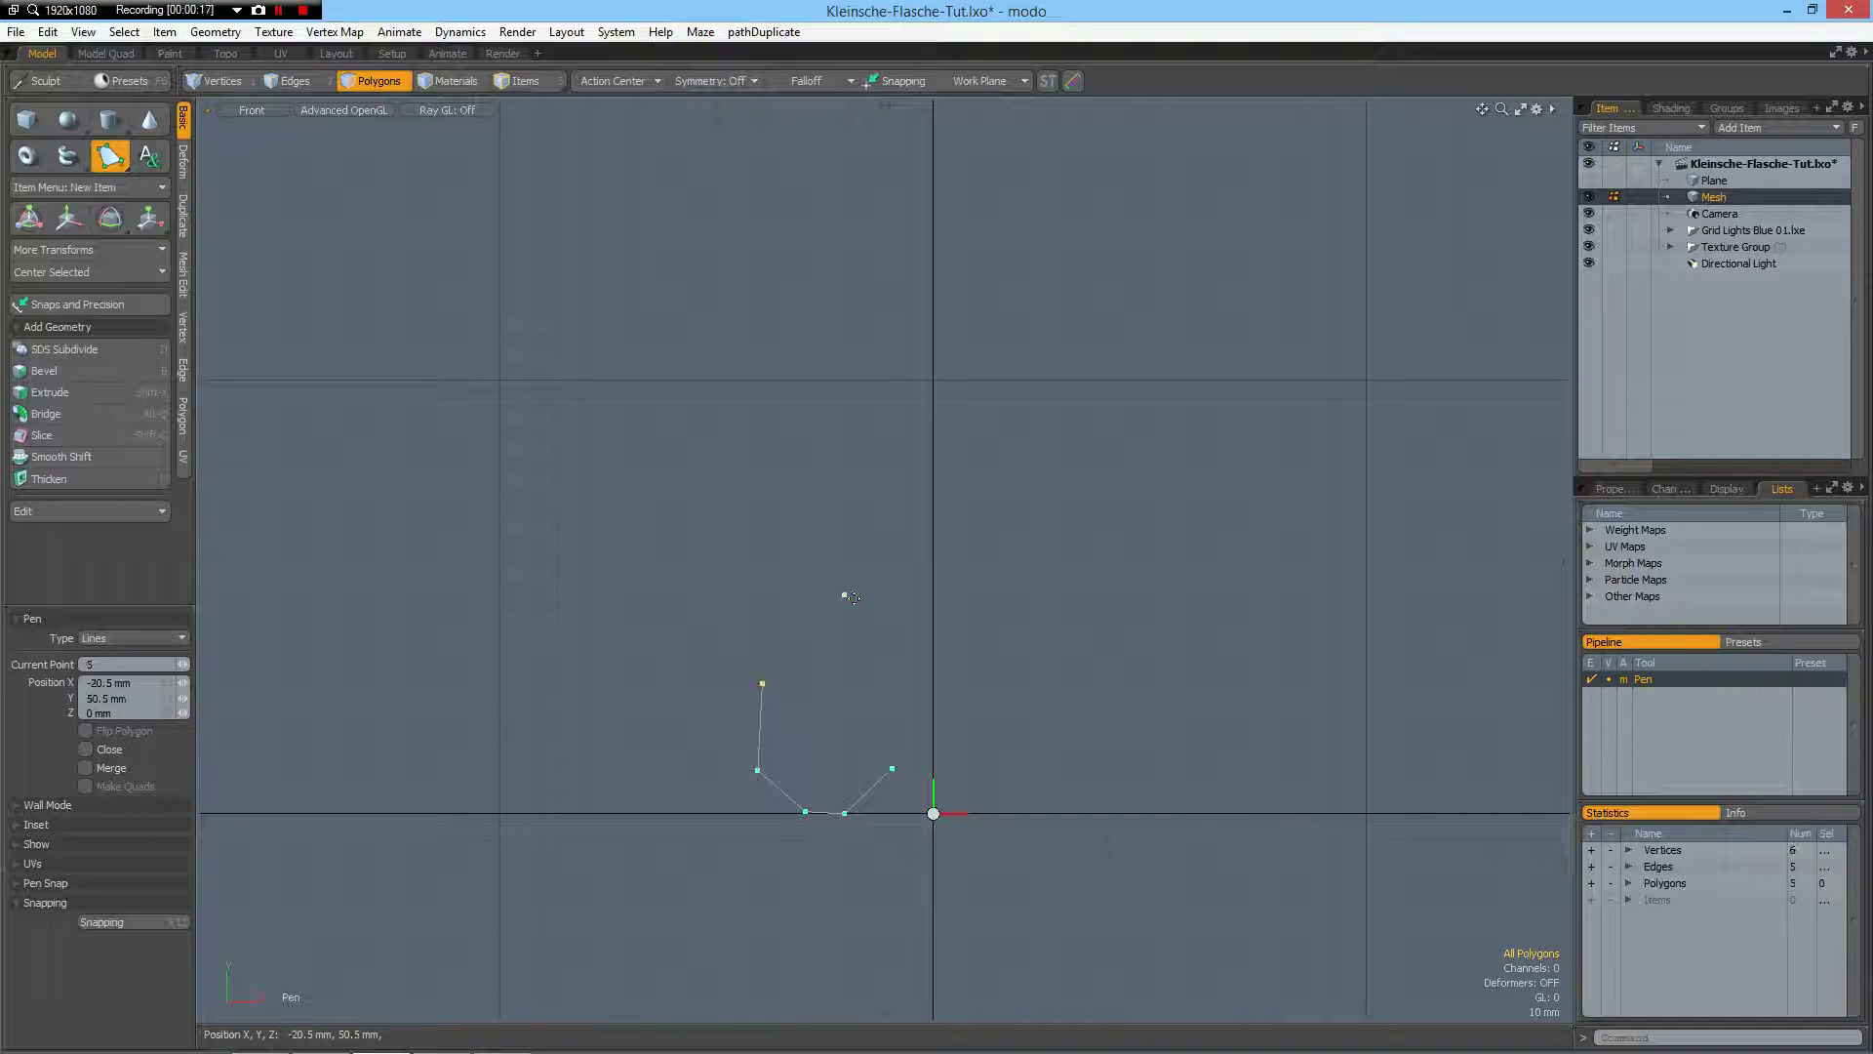
click(907, 465)
click(908, 378)
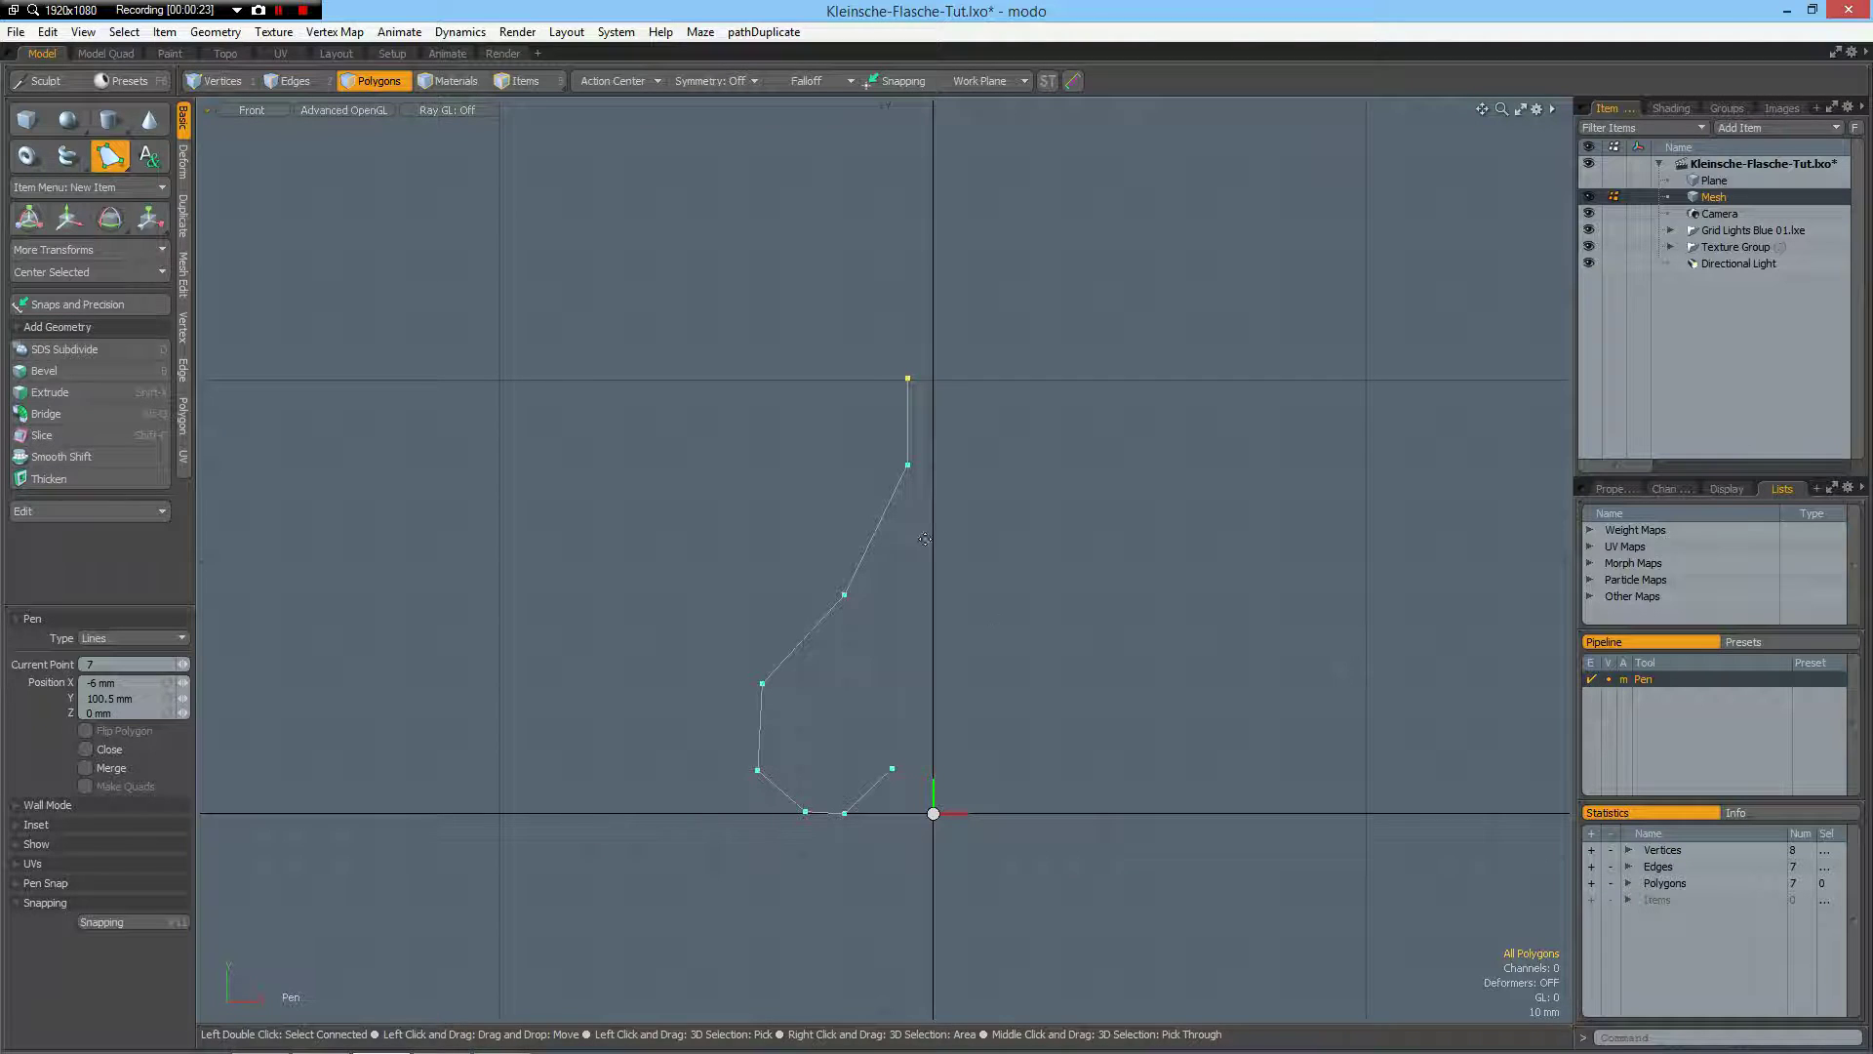
key(space)
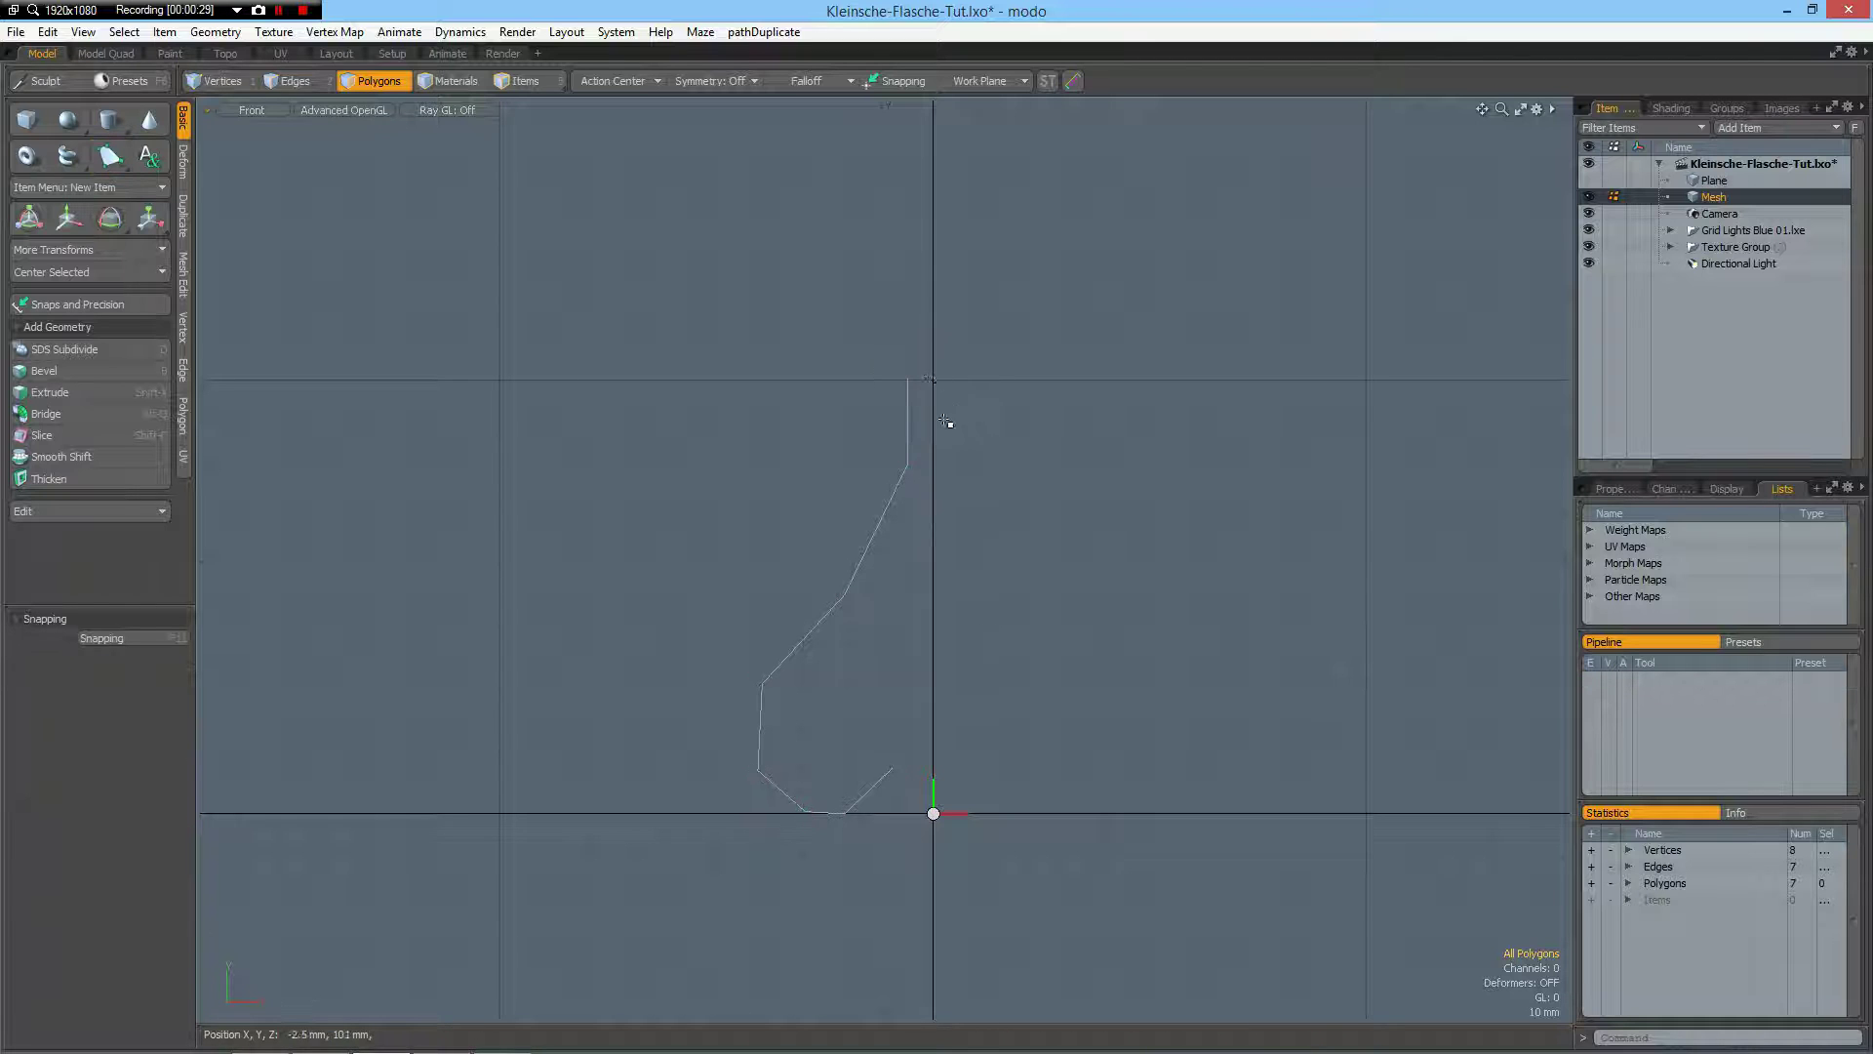
- Turn on the display of vertices in the viewport
key(ctrl+3)
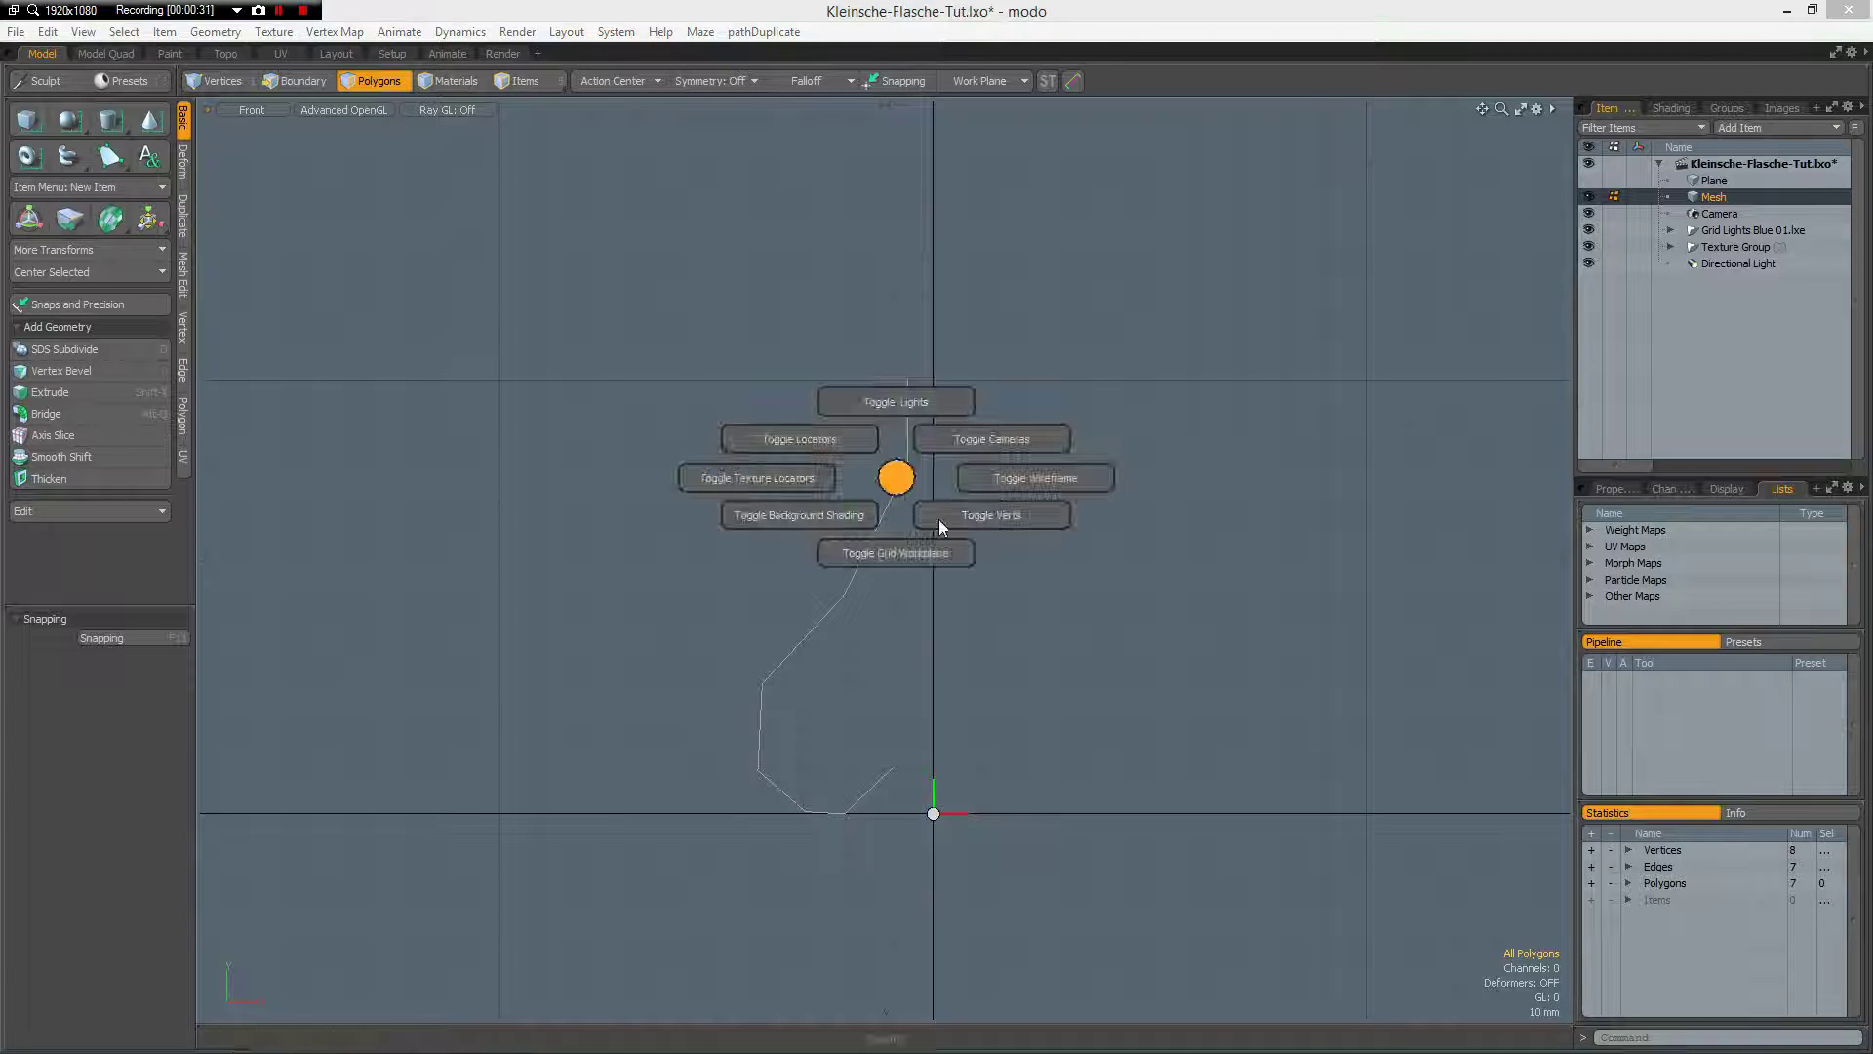
click(941, 520)
scroll(945, 406, up, 2)
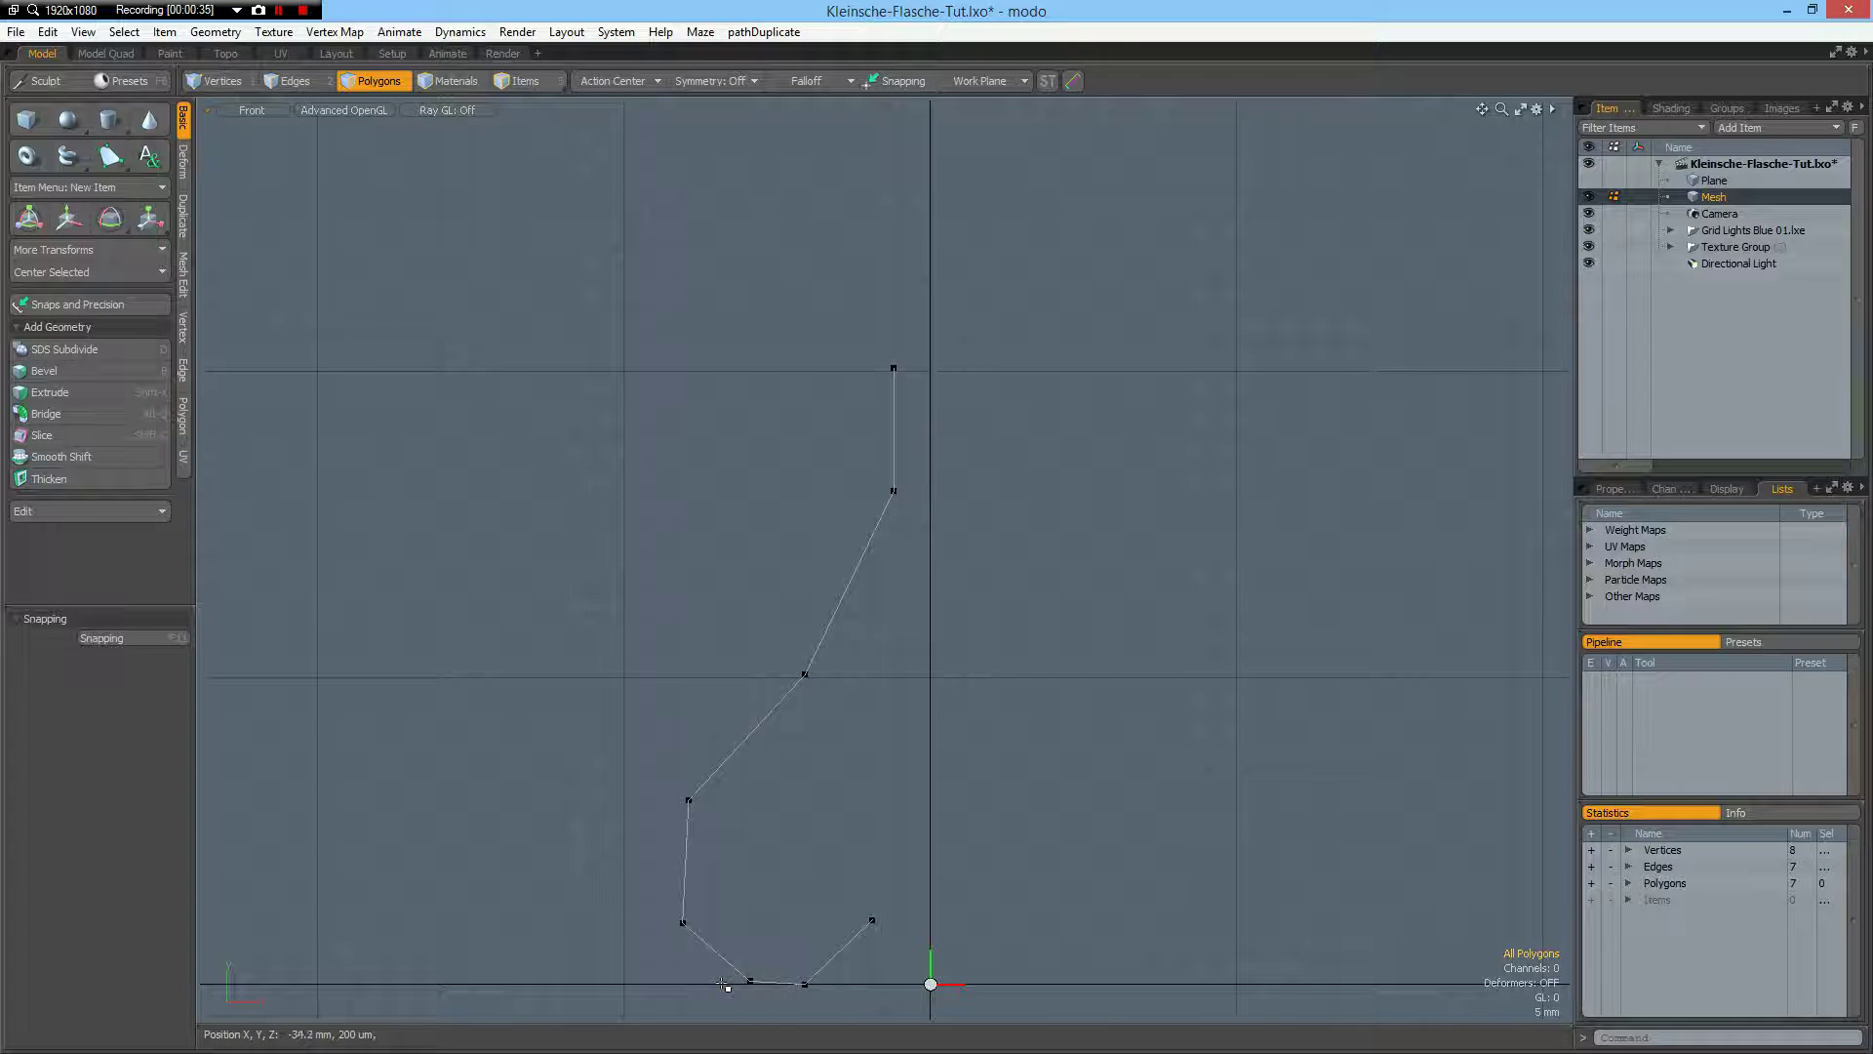
- Level the profile's short bottom edge by scaling it flat along Y
key(2)
right_drag(728, 974, 851, 1006)
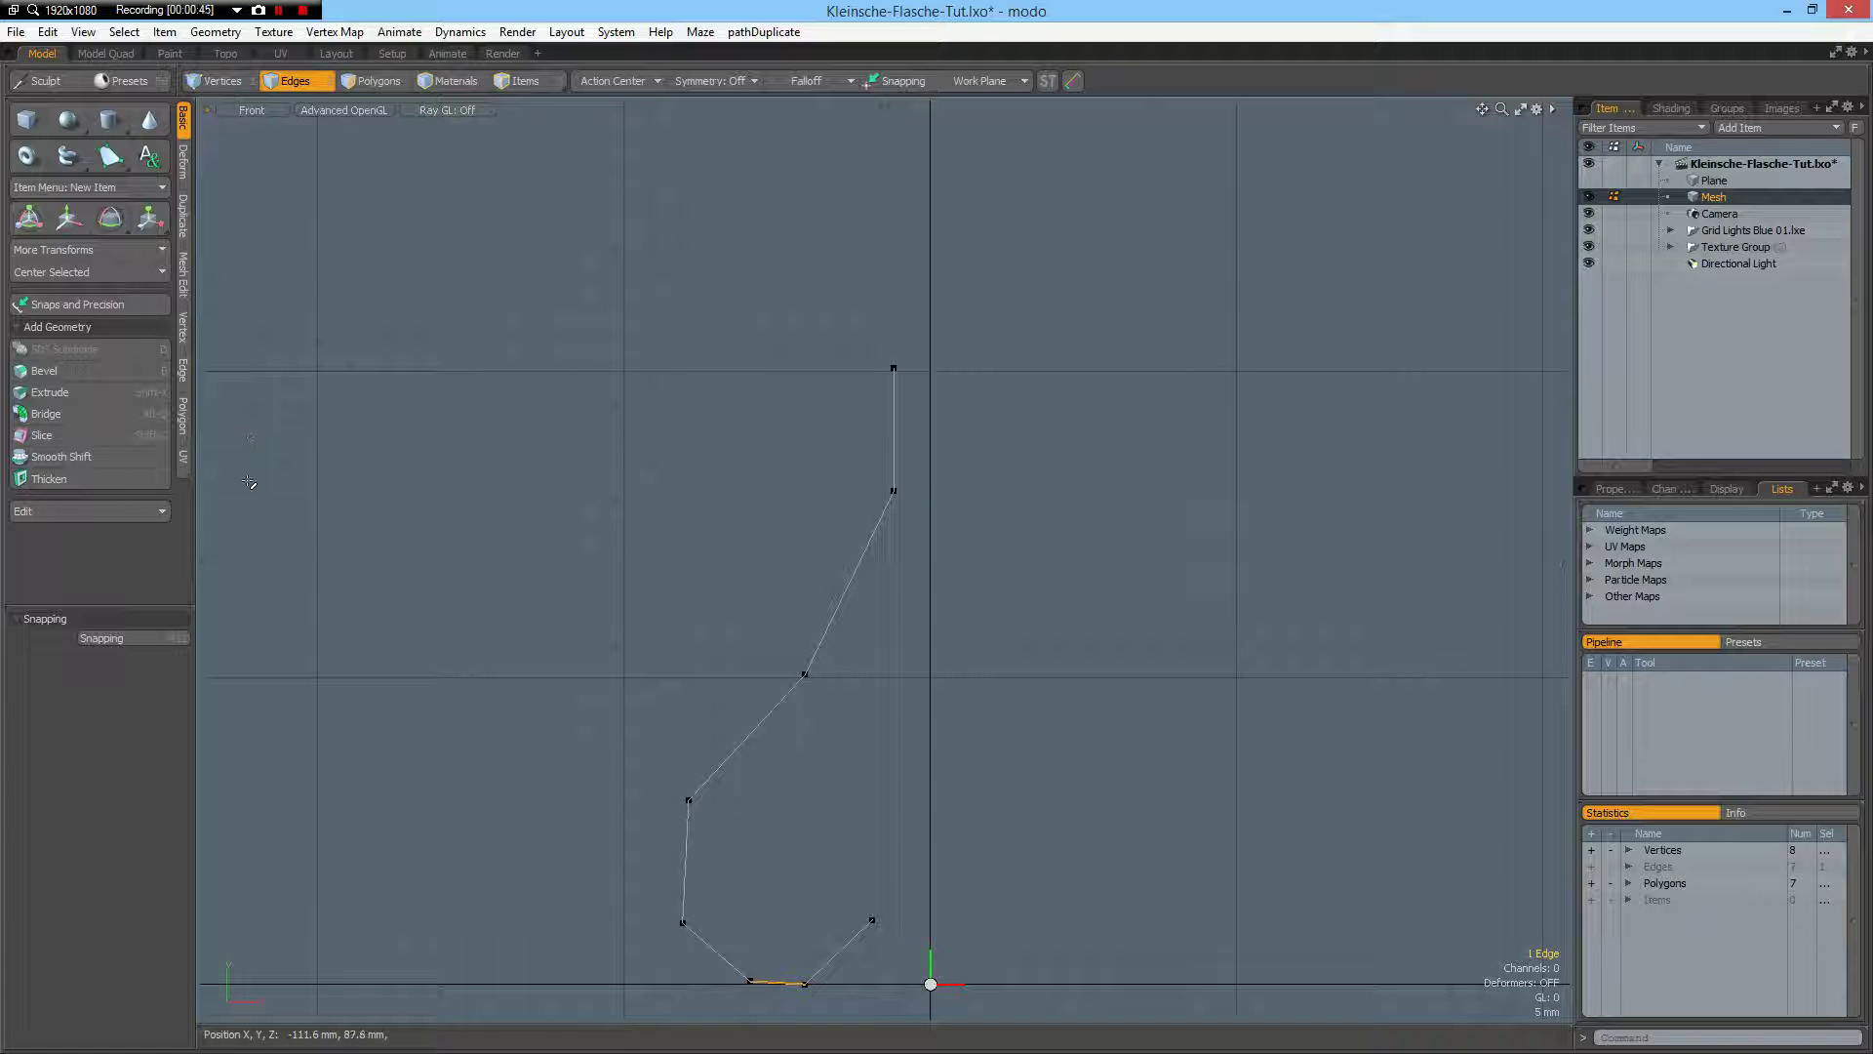
key(r)
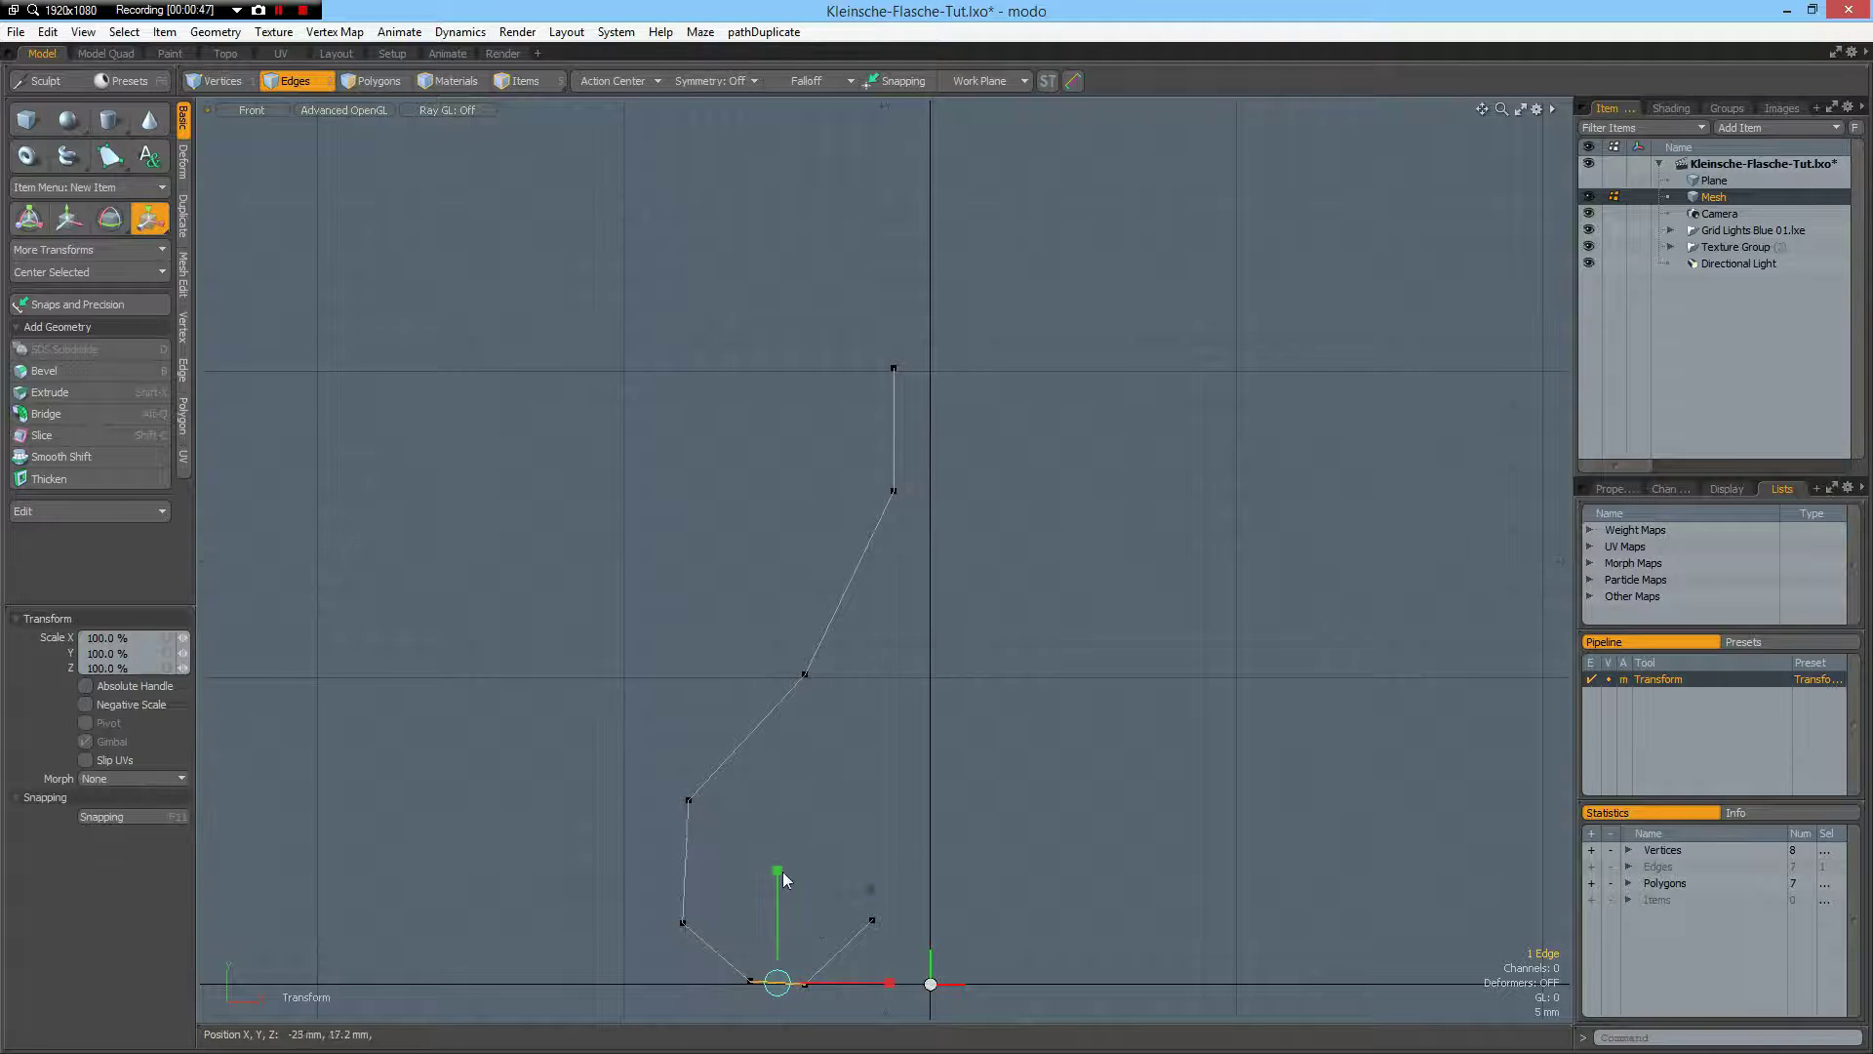
key(q)
- Make the profile's neck edge exactly vertical by scaling it flat along X
click(893, 419)
key(w)
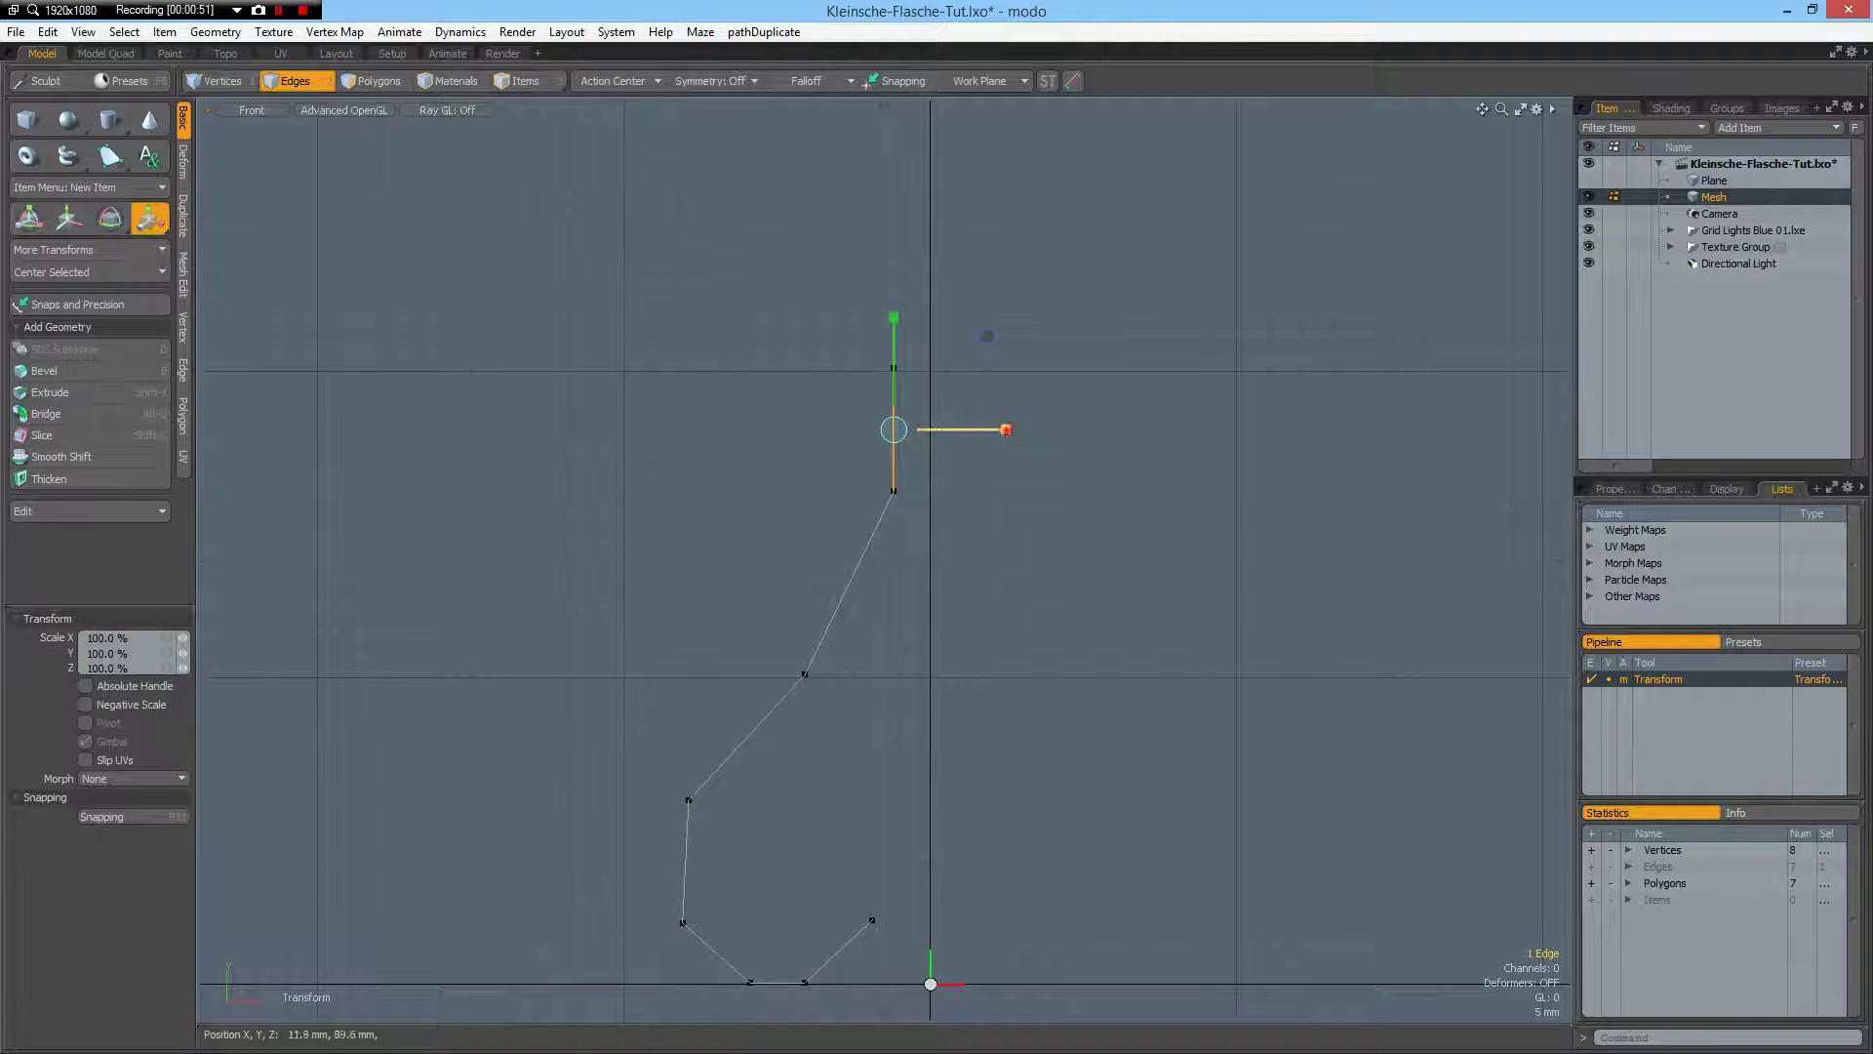
key(q)
click(989, 338)
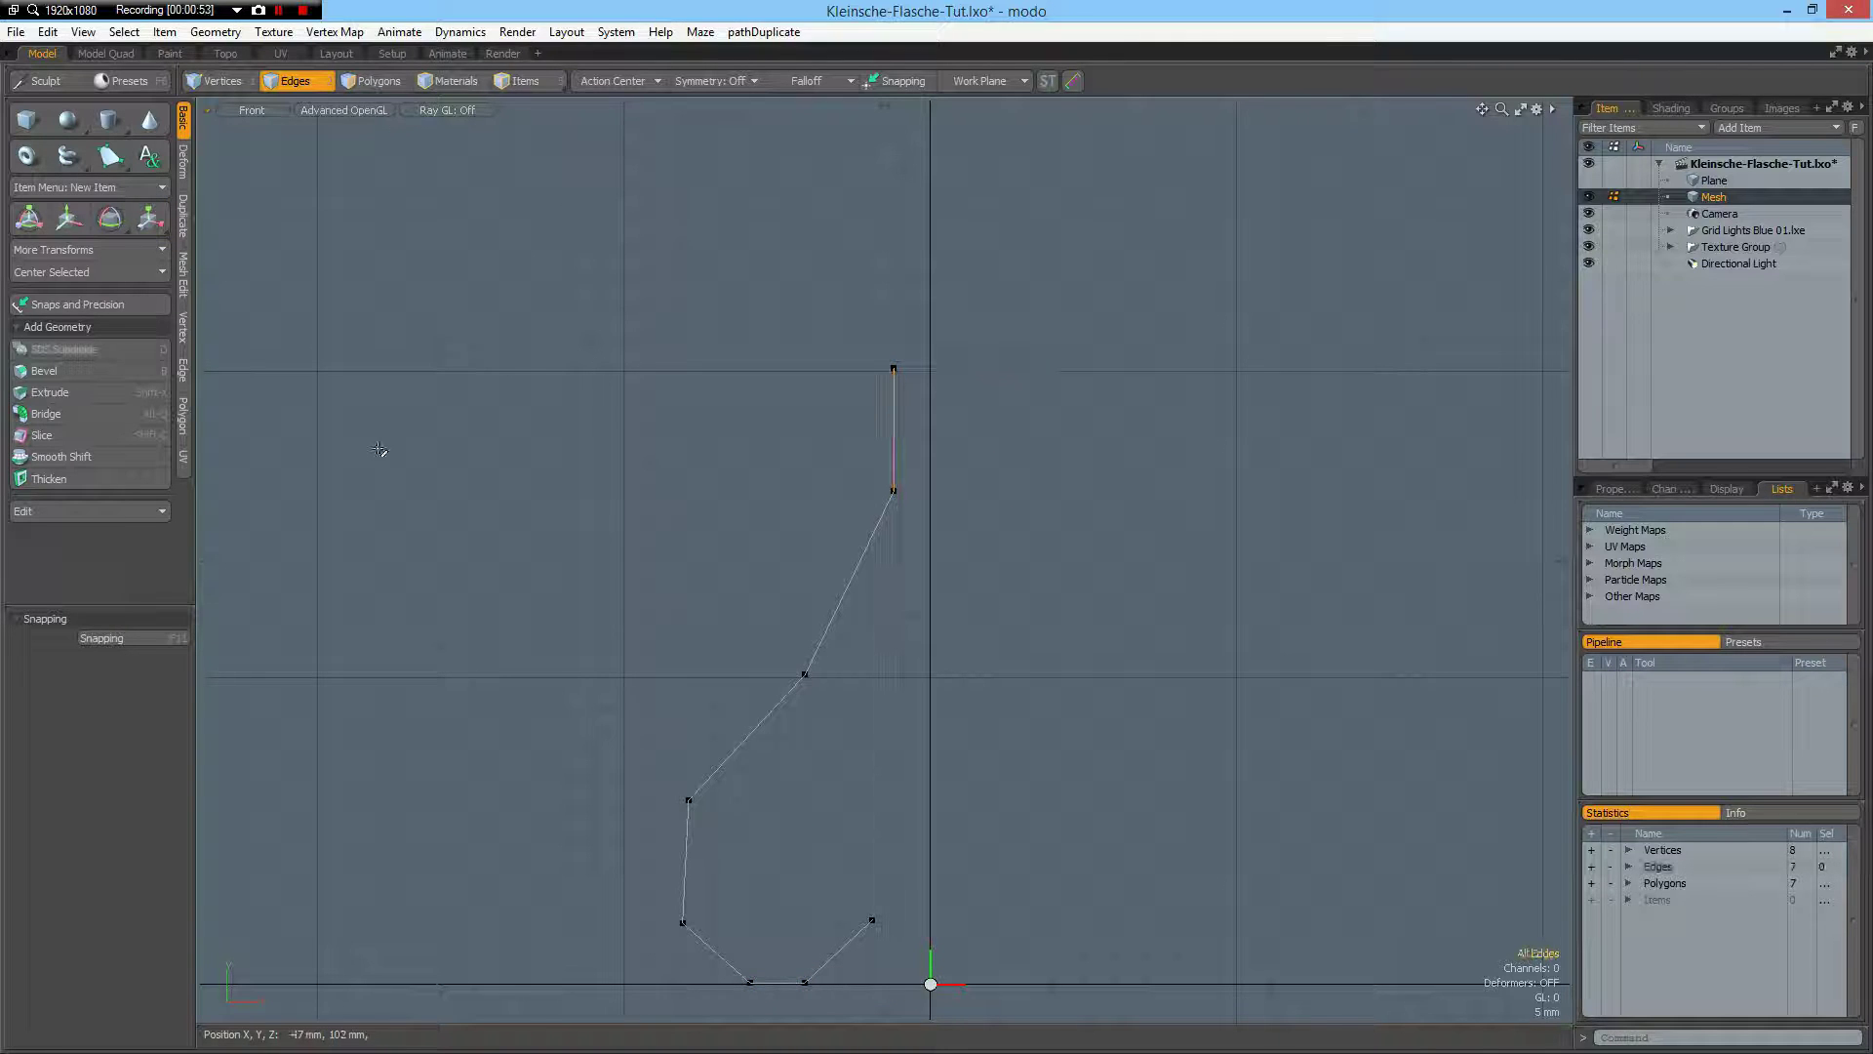
- Draw a parallel eight-point inner profile with the Pen tool, from the neck at about X -4.4, Y 100.6 mm down to the inner base end
click(111, 157)
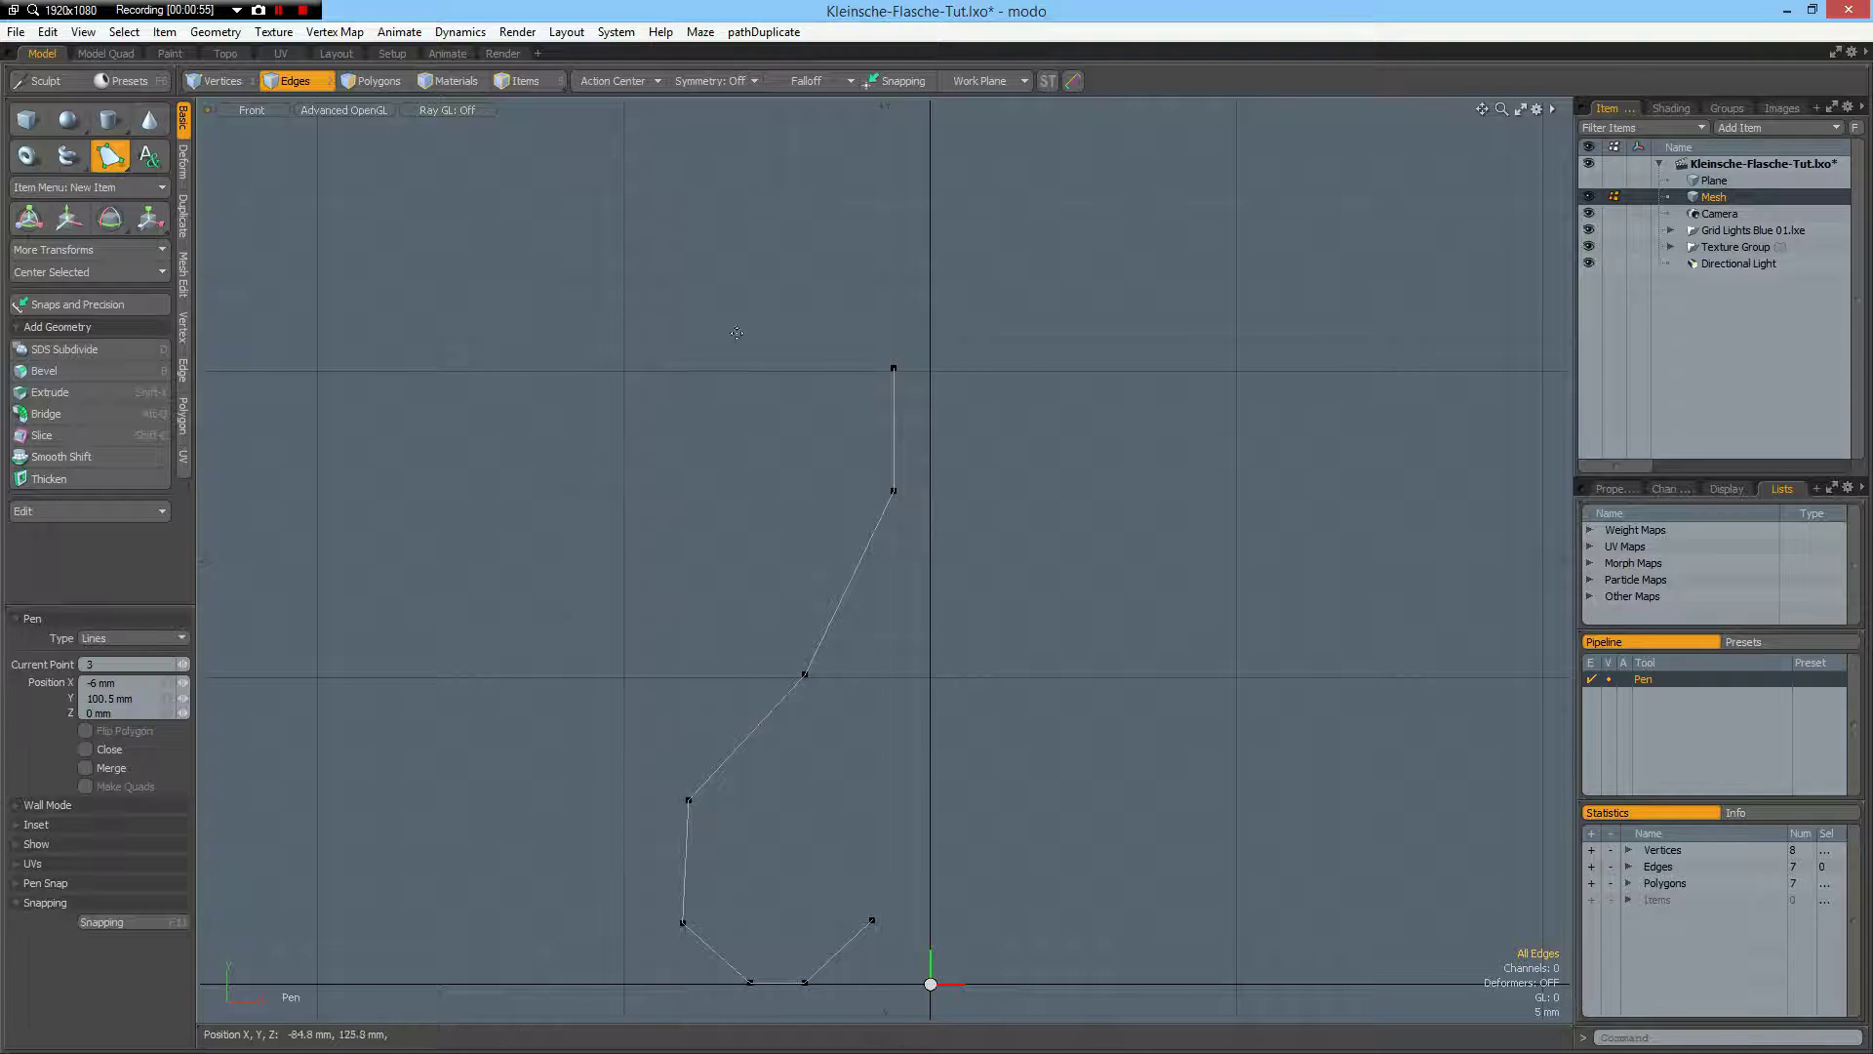
alt+drag(909, 420, 918, 308)
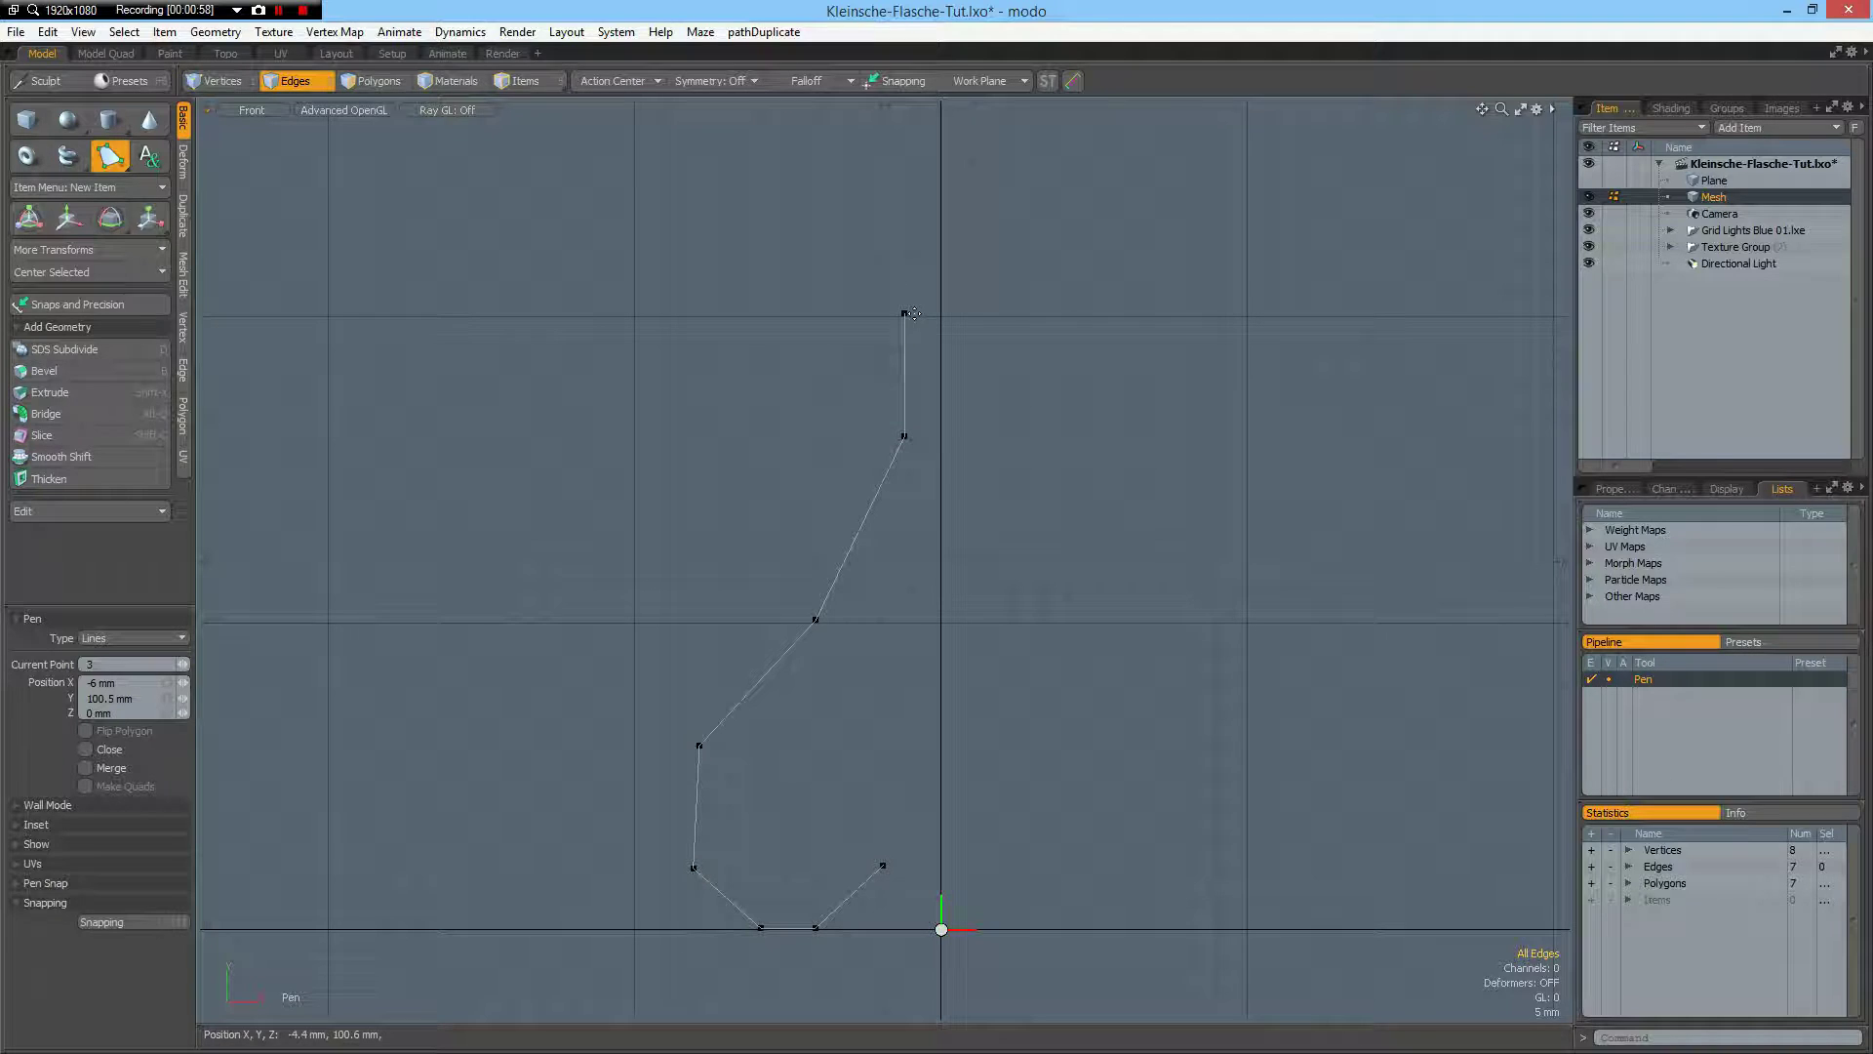
click(912, 314)
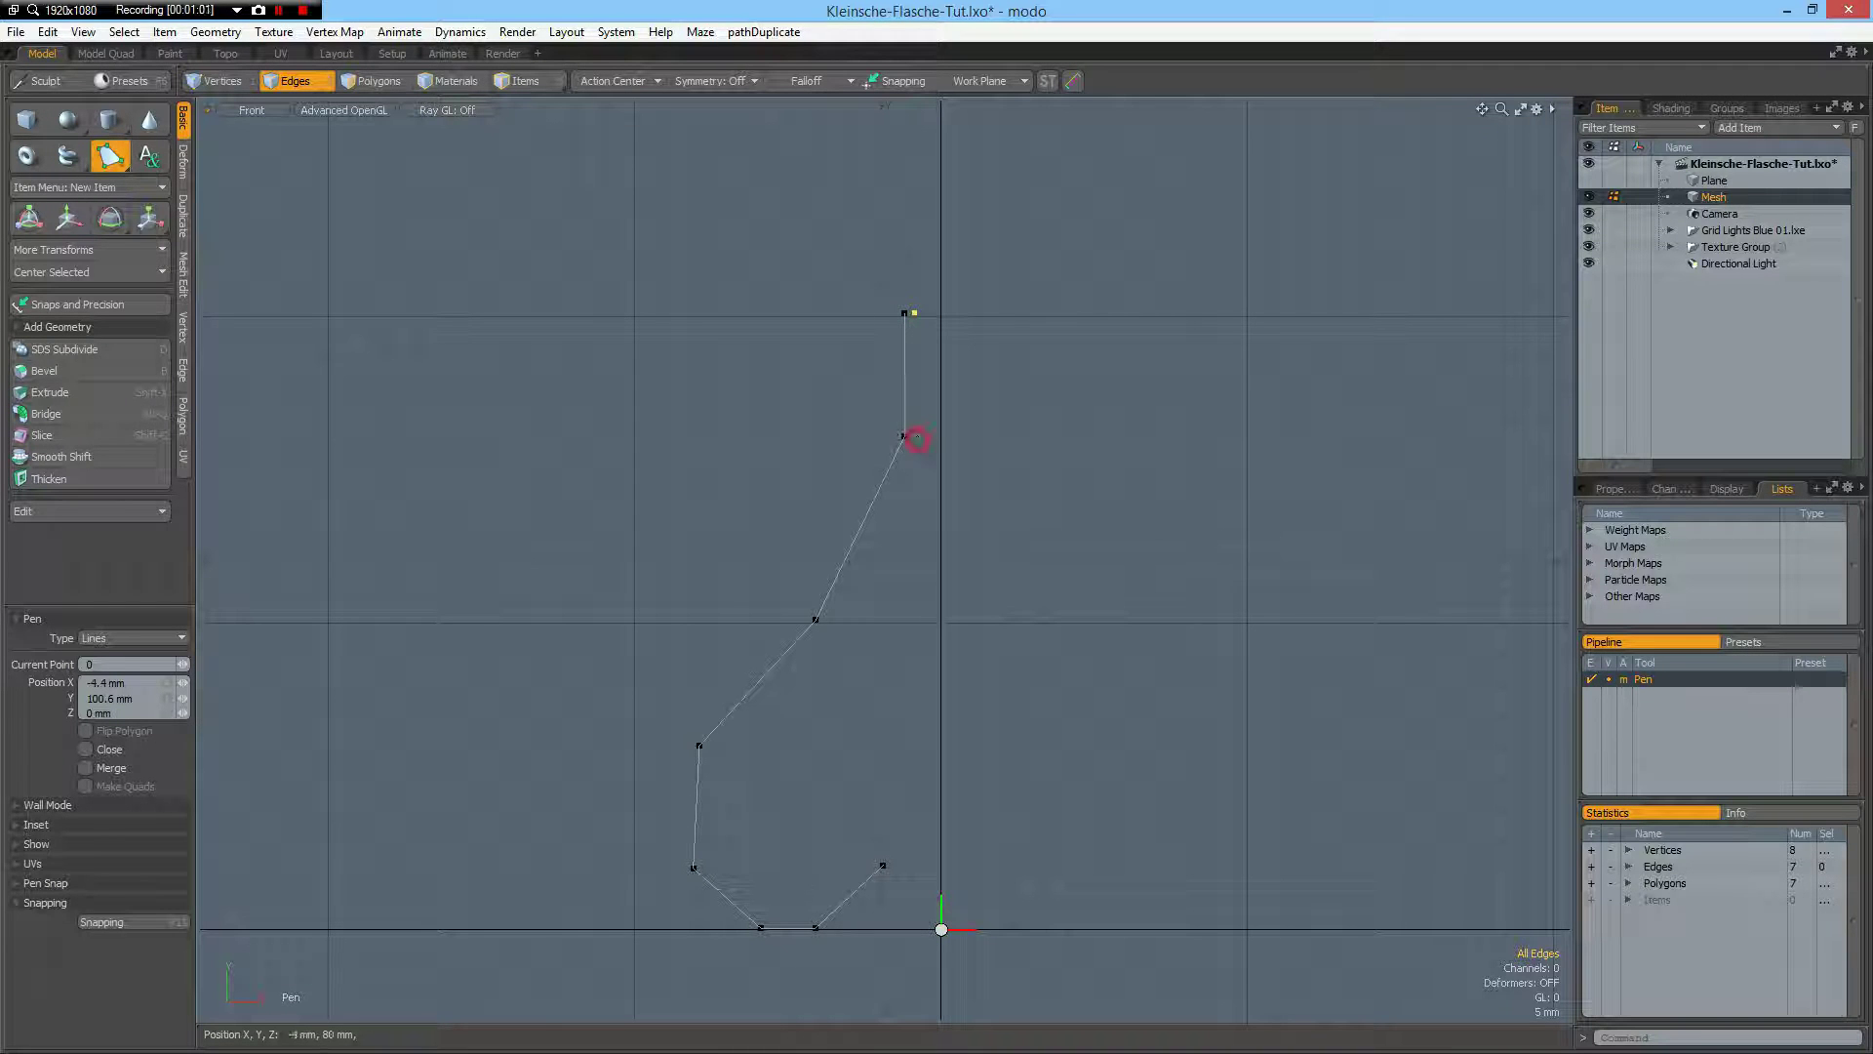
click(915, 440)
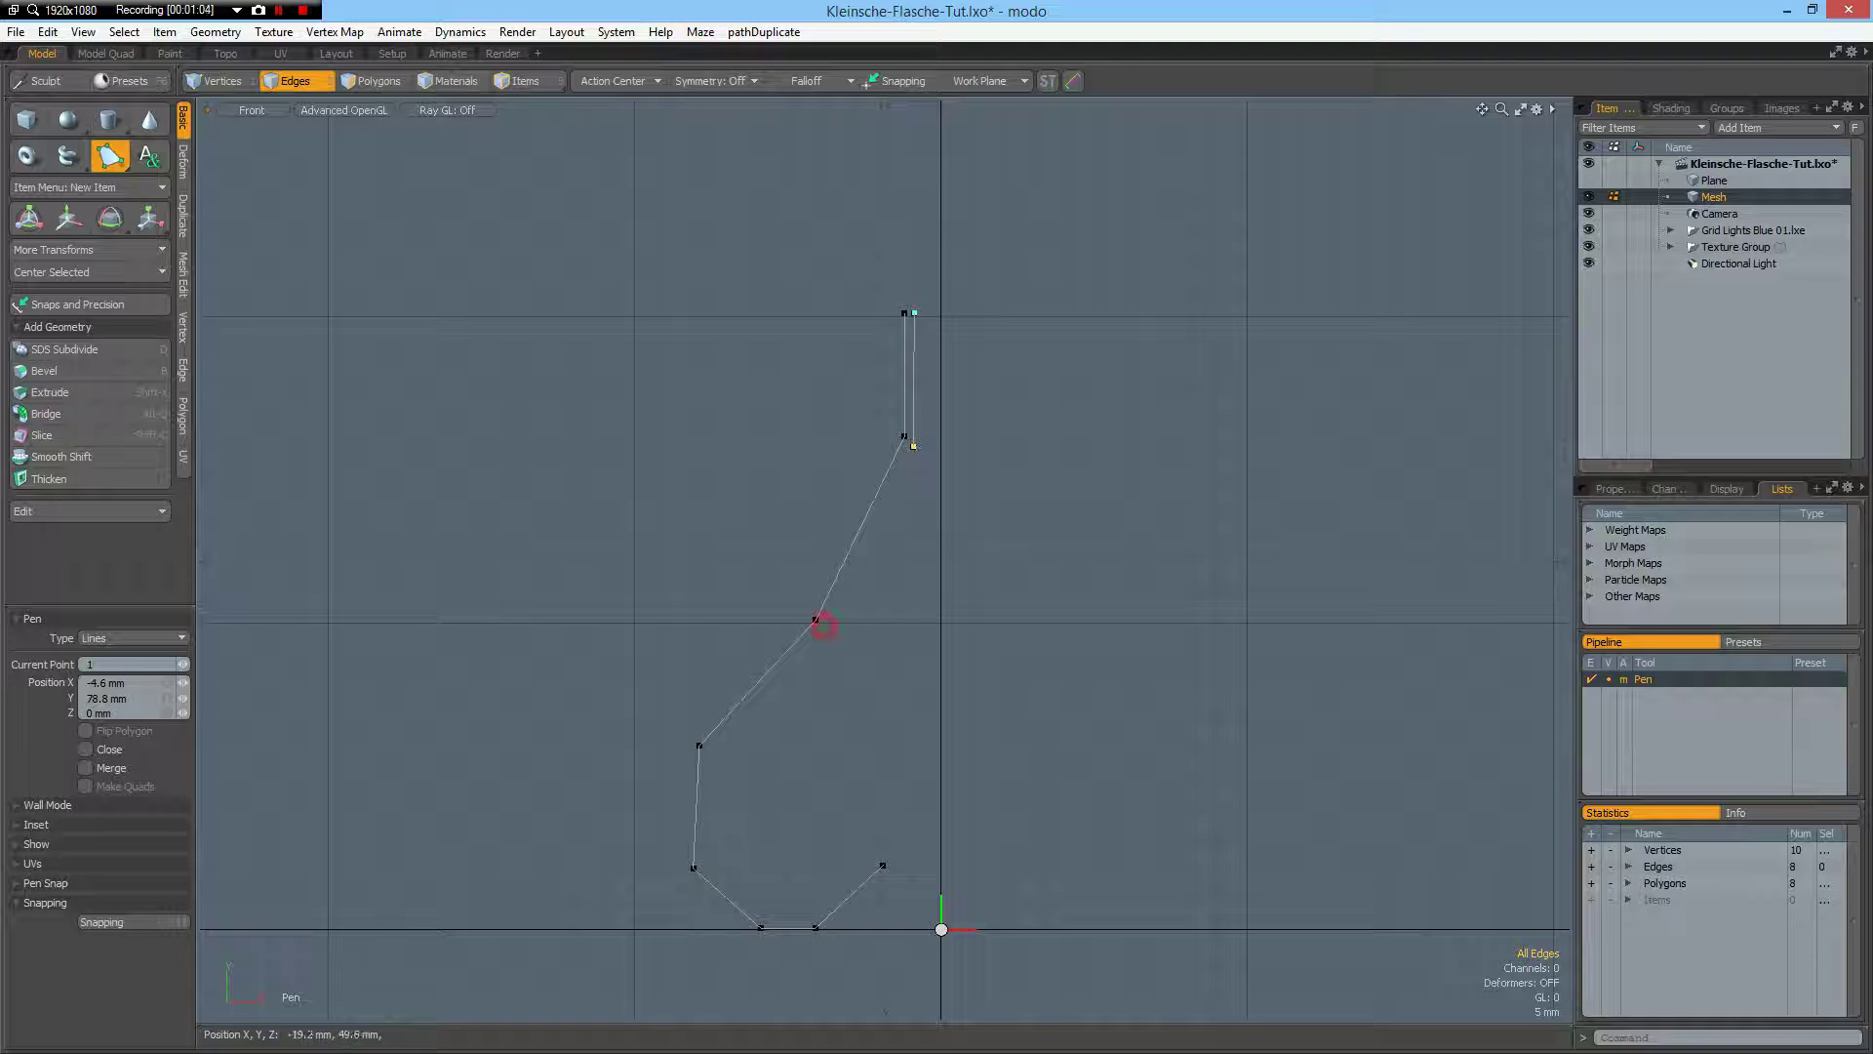
click(823, 625)
click(709, 747)
click(705, 863)
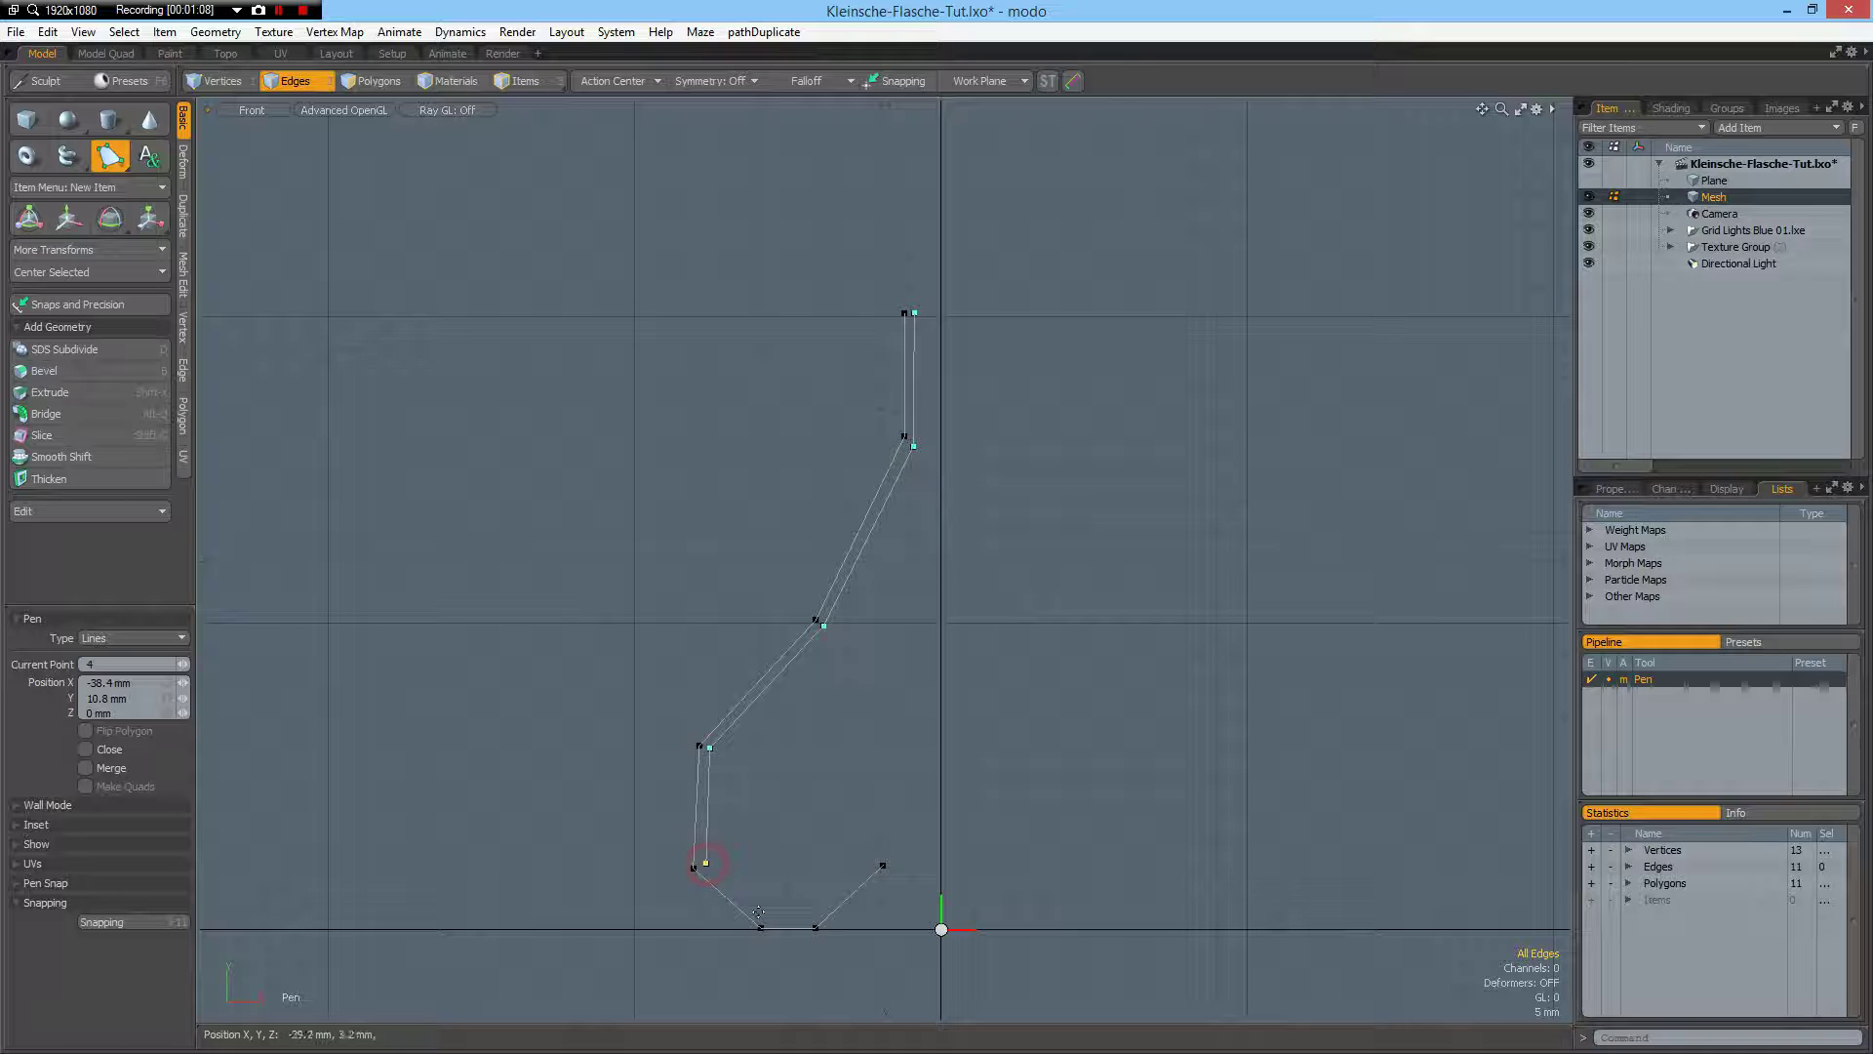
click(757, 904)
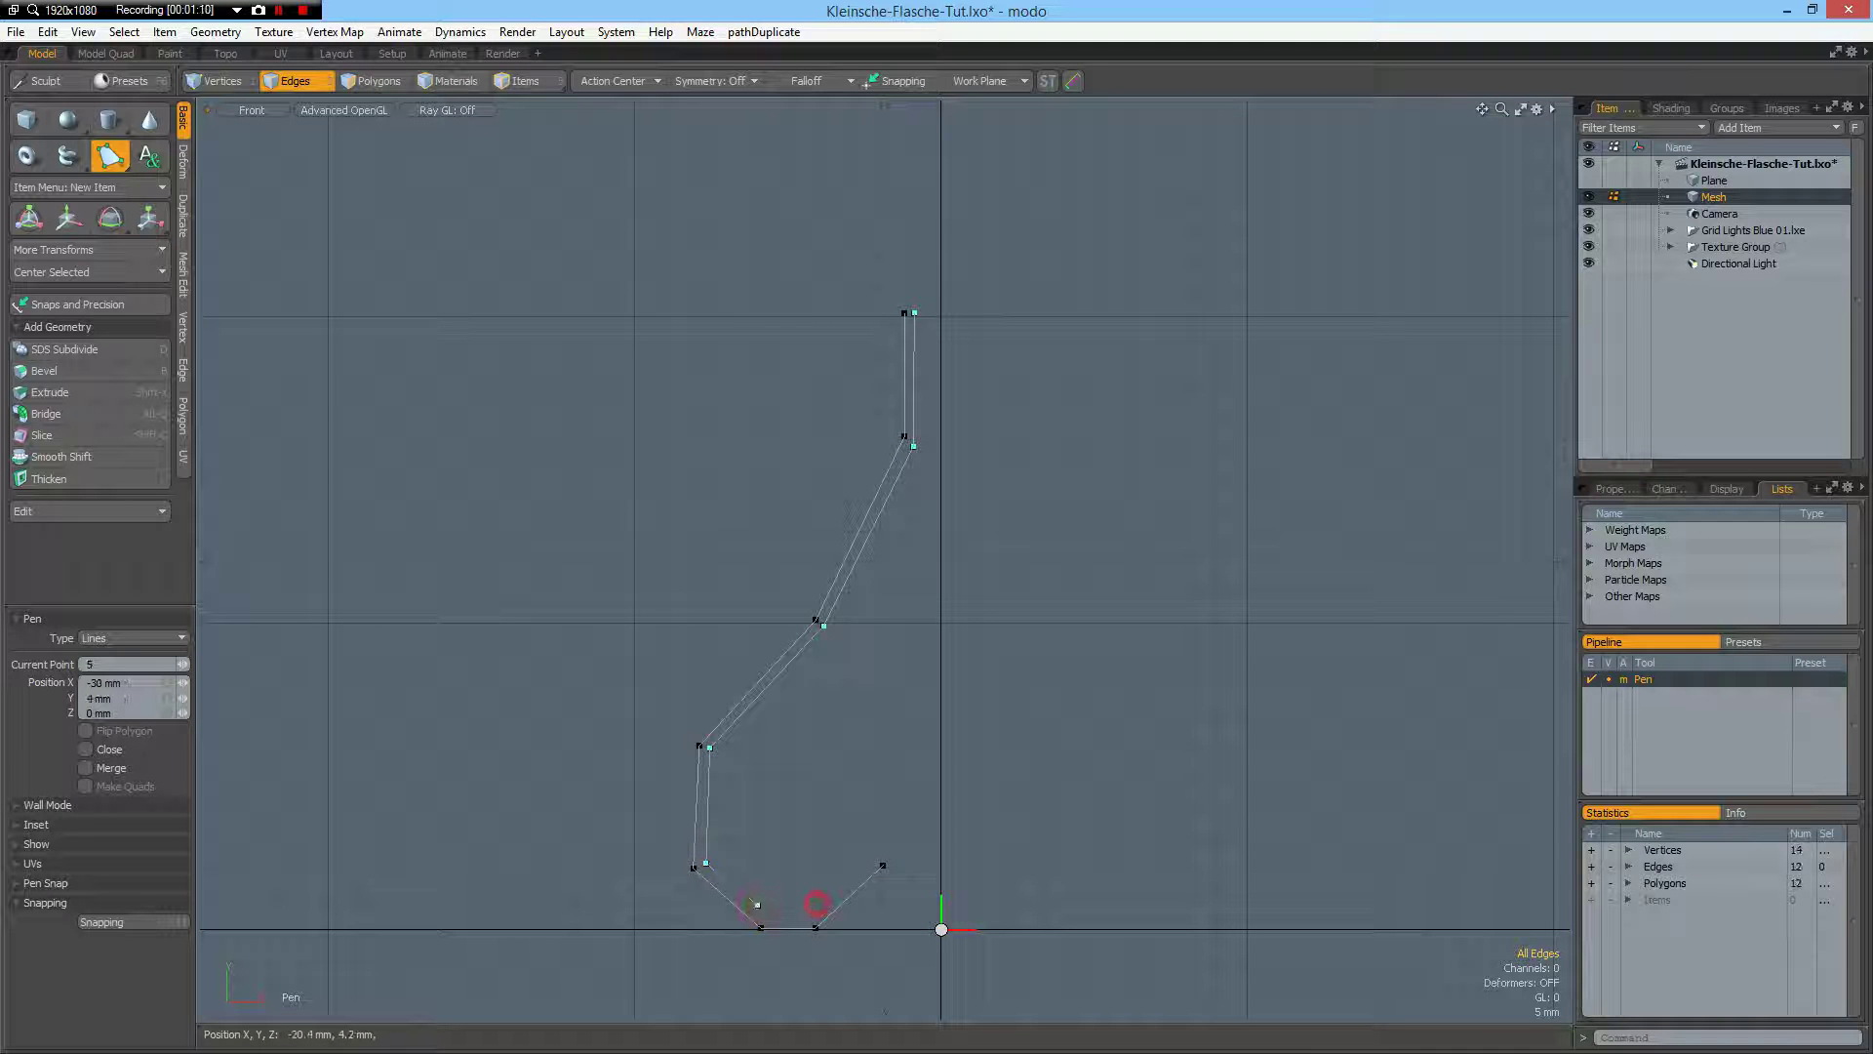
click(817, 904)
click(868, 864)
key(space)
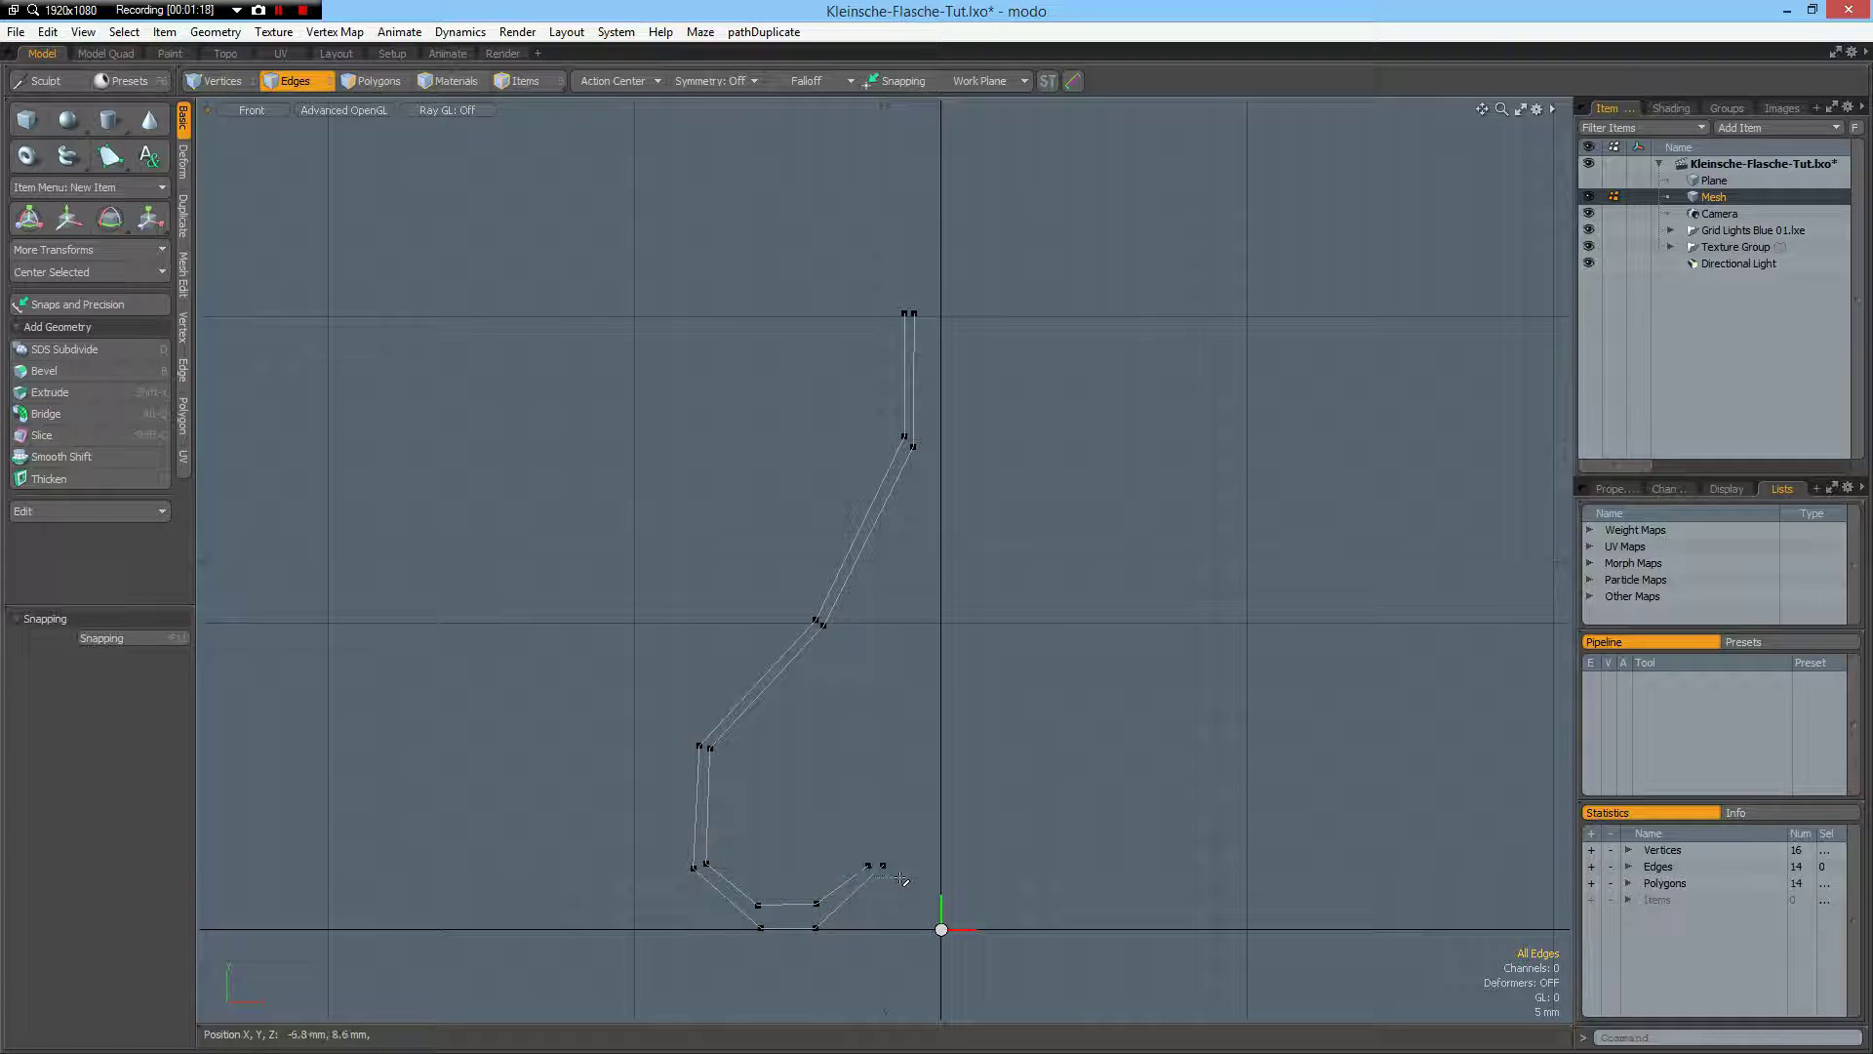
- Move the two end vertices of the inward-curving base slightly upward
key(1)
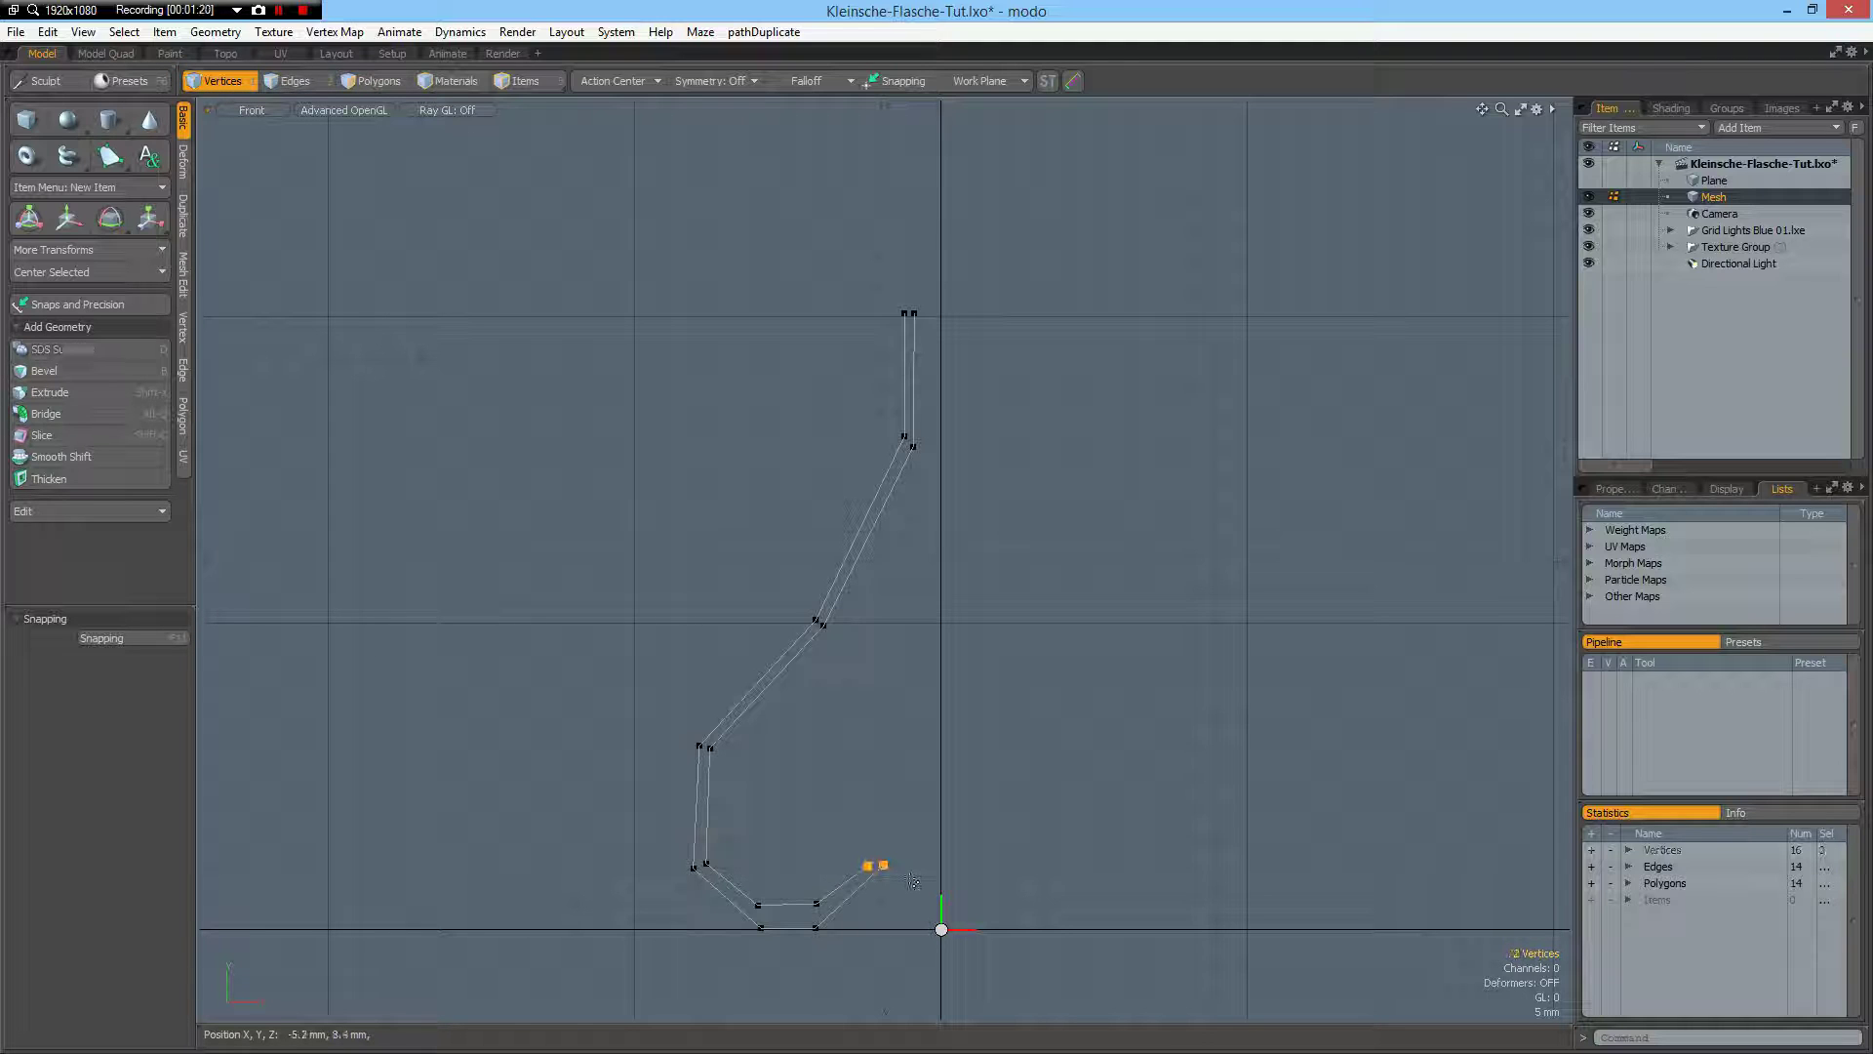
key(w)
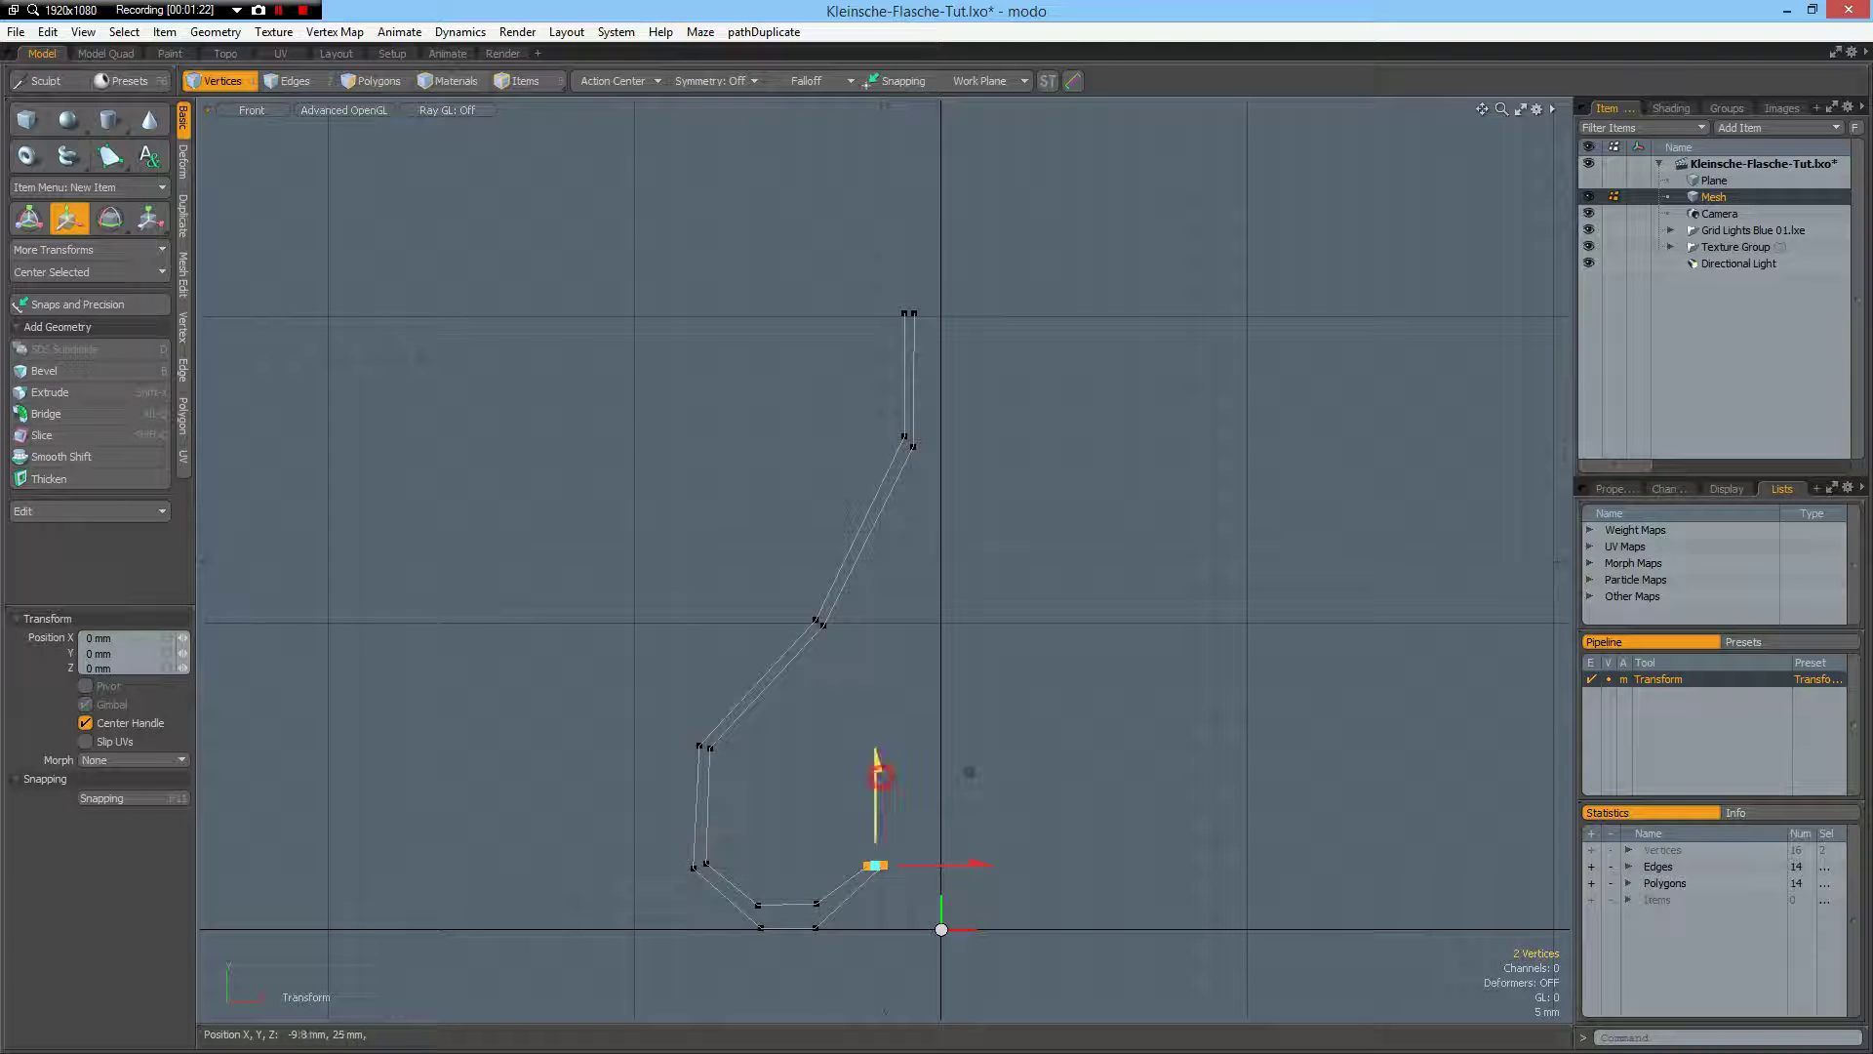
drag(877, 765, 877, 751)
key(space)
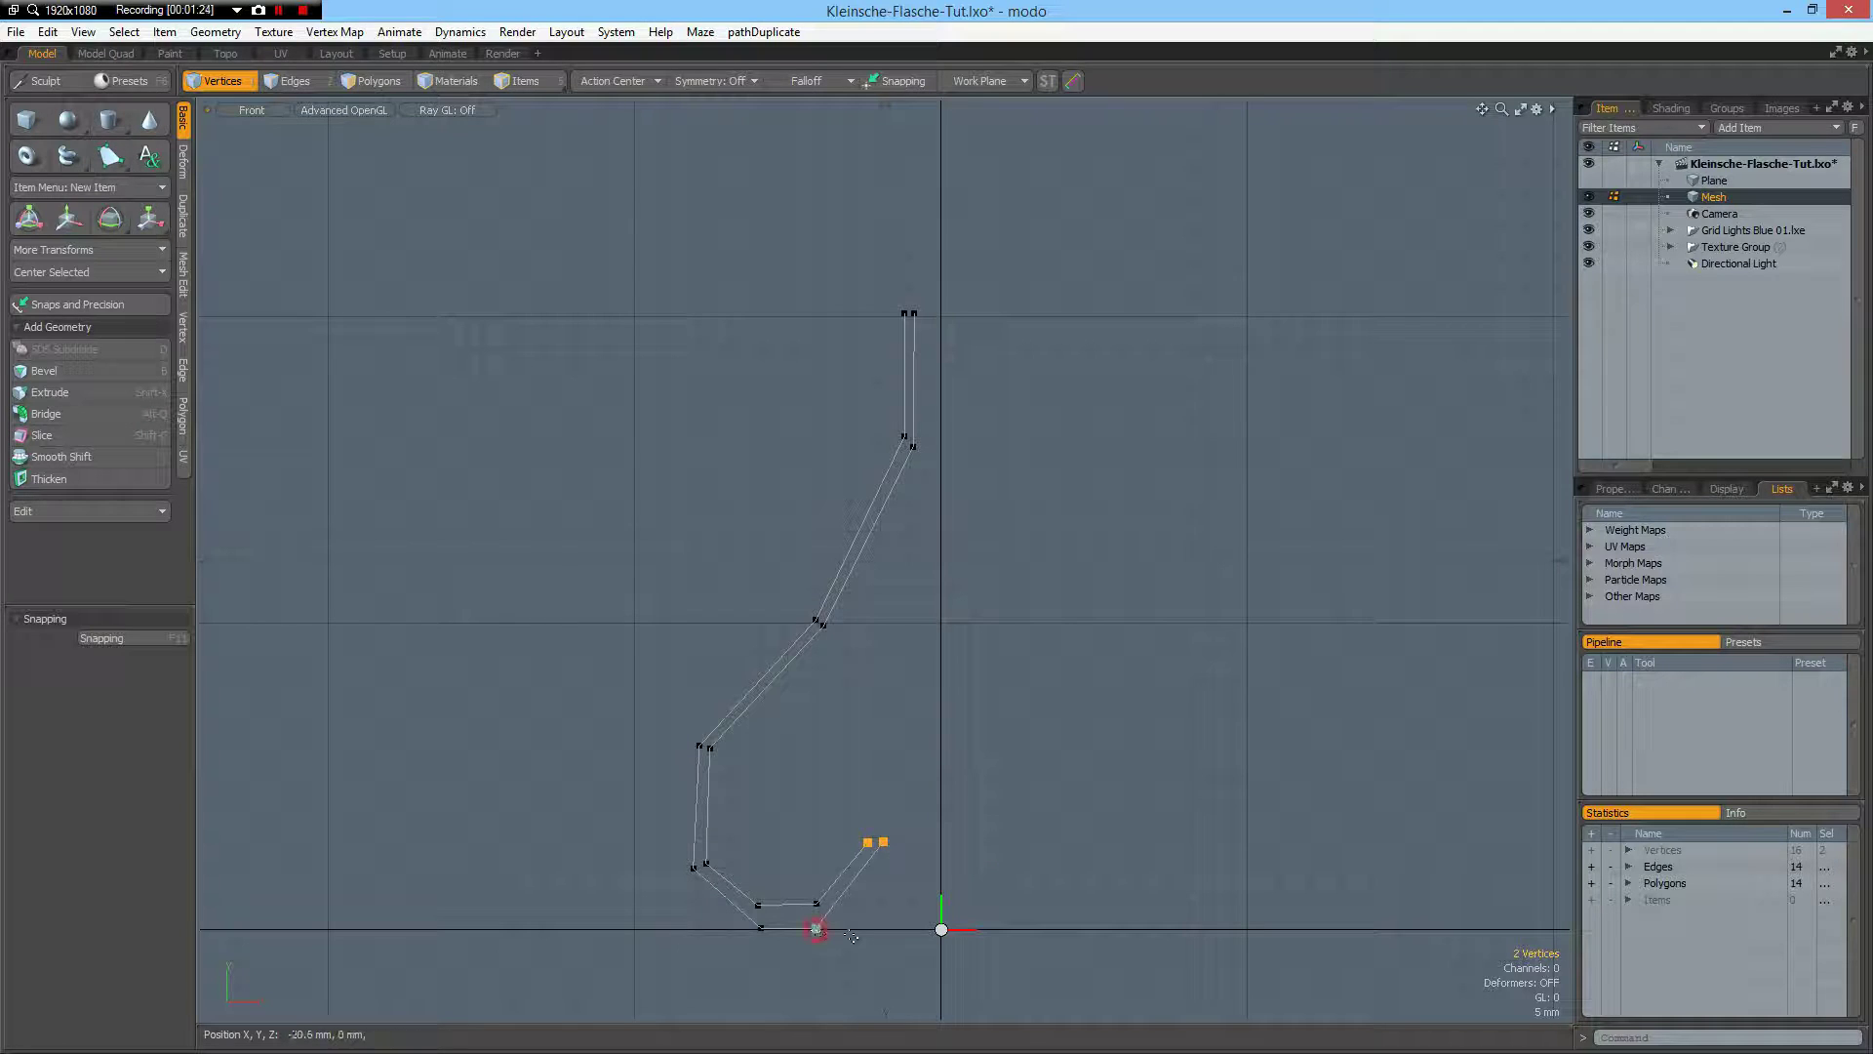
- Move the outer profile's bottom vertex nearest the centre slightly along X toward the origin
key(w)
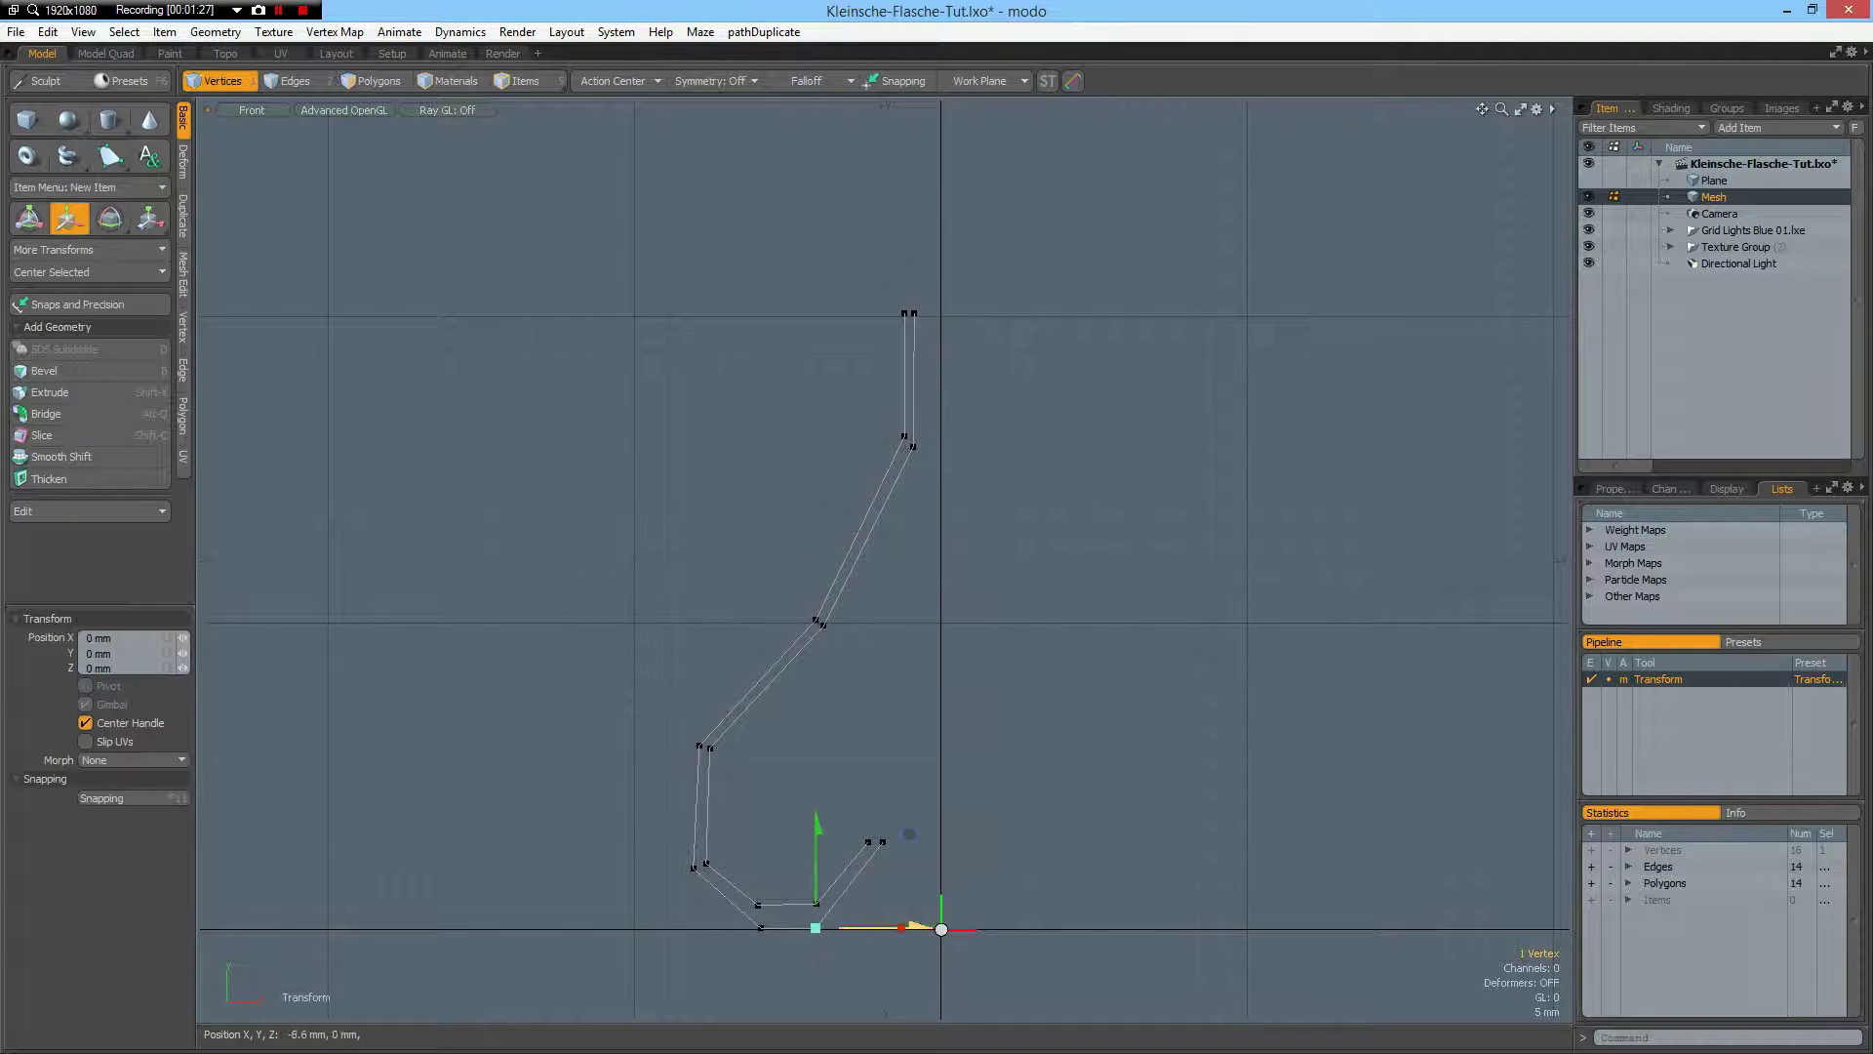
drag(903, 926, 915, 927)
key(space)
click(439, 536)
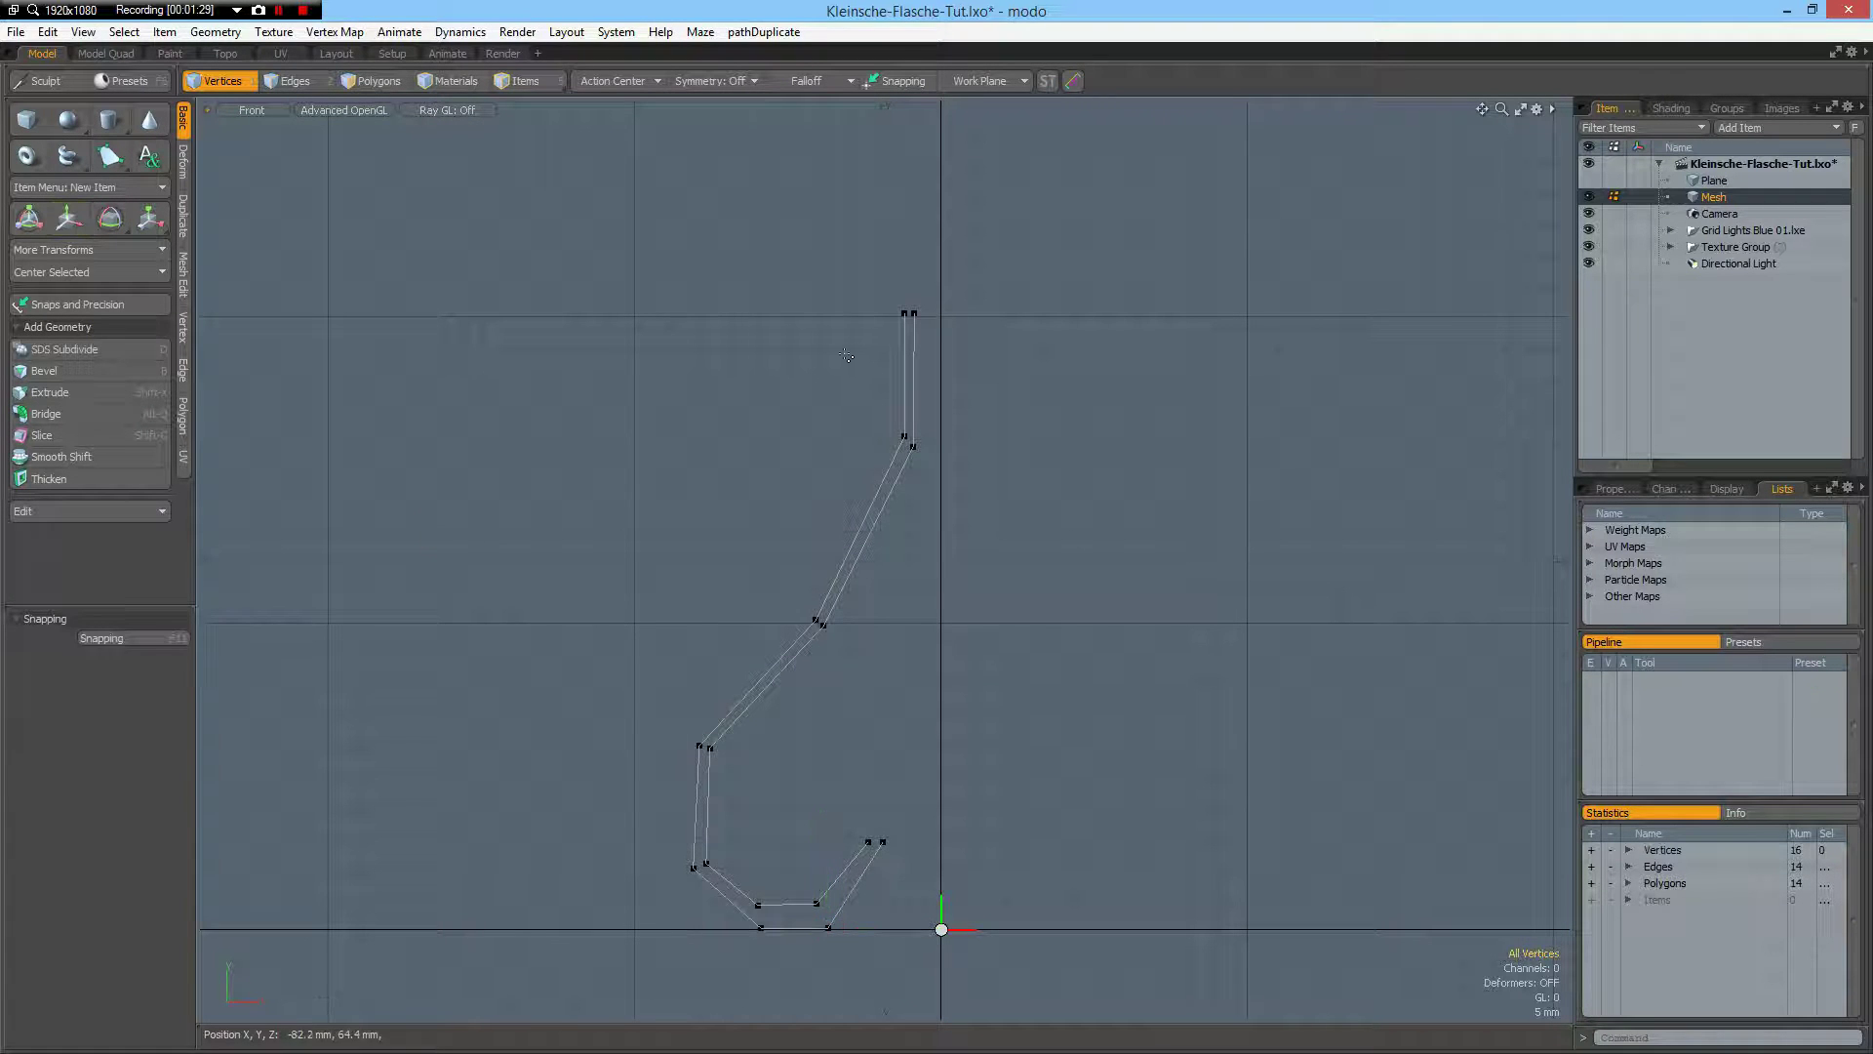
- Align the two topmost neck vertices to the same height by scaling them flat along Y
drag(876, 271, 954, 347)
key(r)
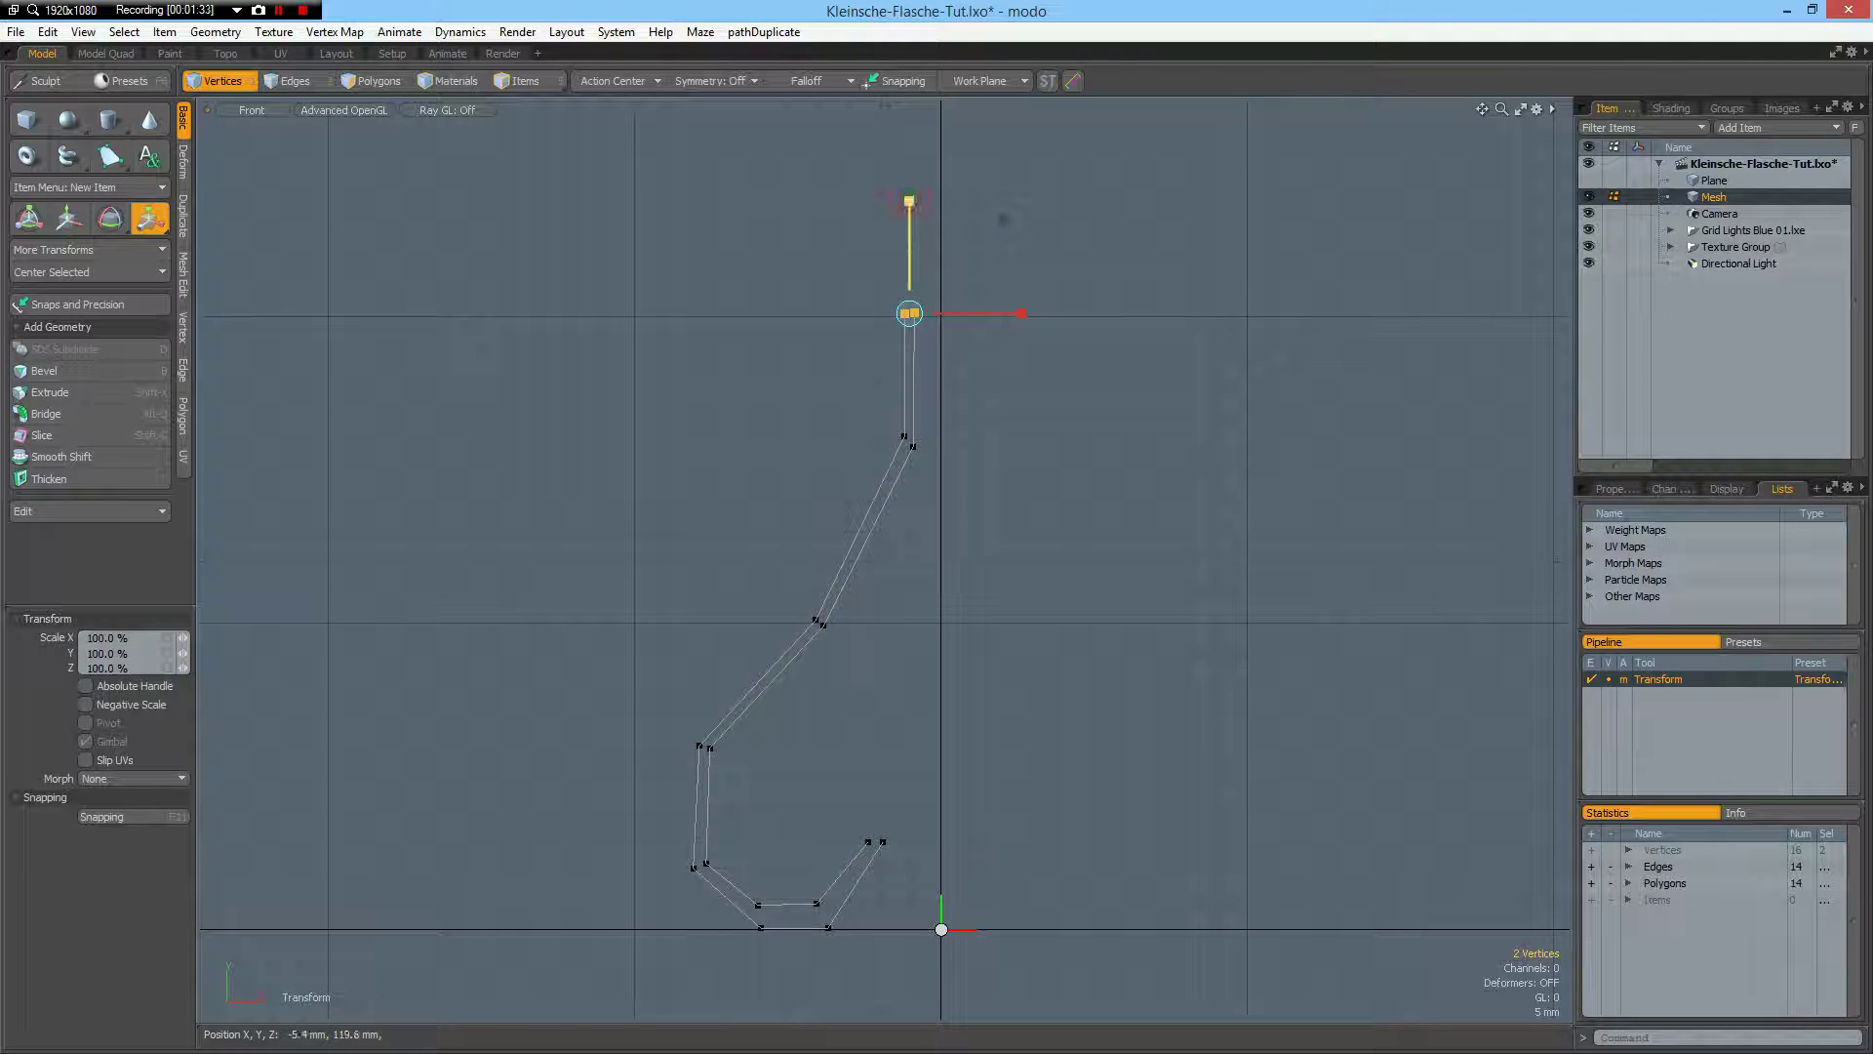
key(space)
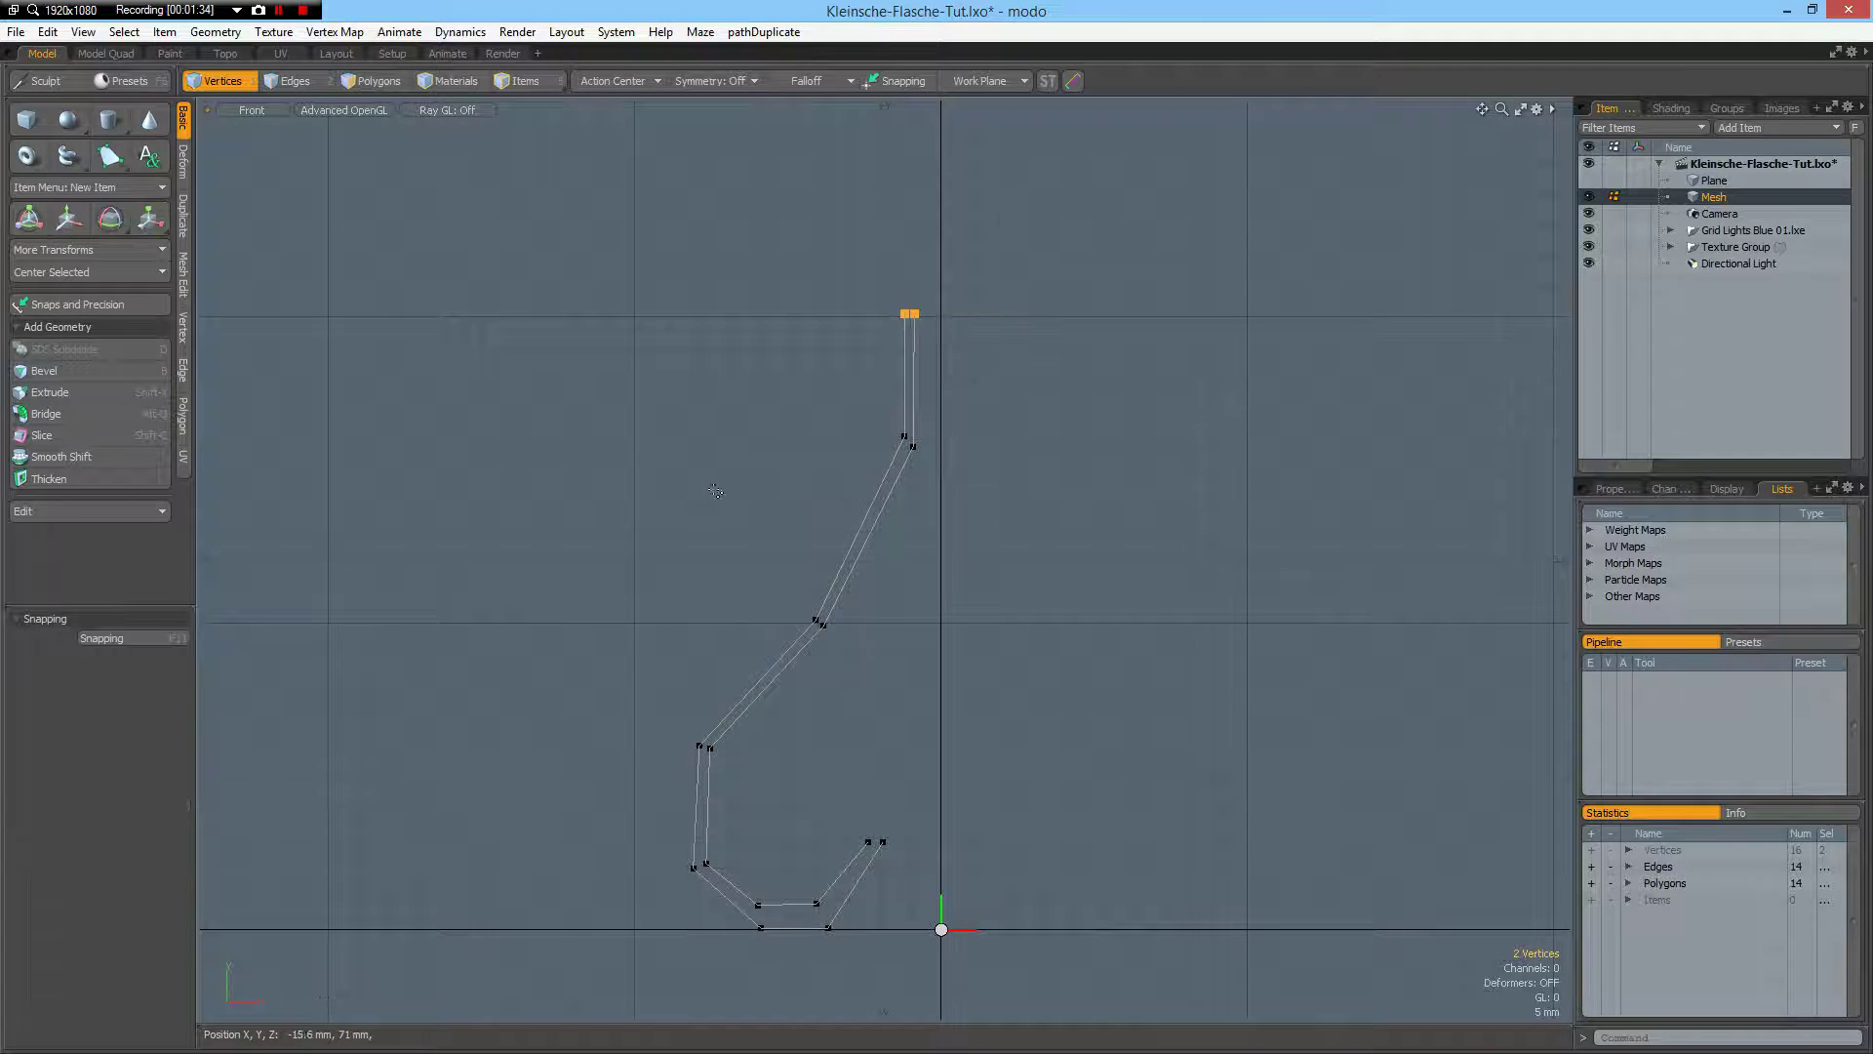
- Straighten the inner profile's neck by scaling its two upper vertices flat along X
click(914, 448)
shift+click(914, 314)
key(r)
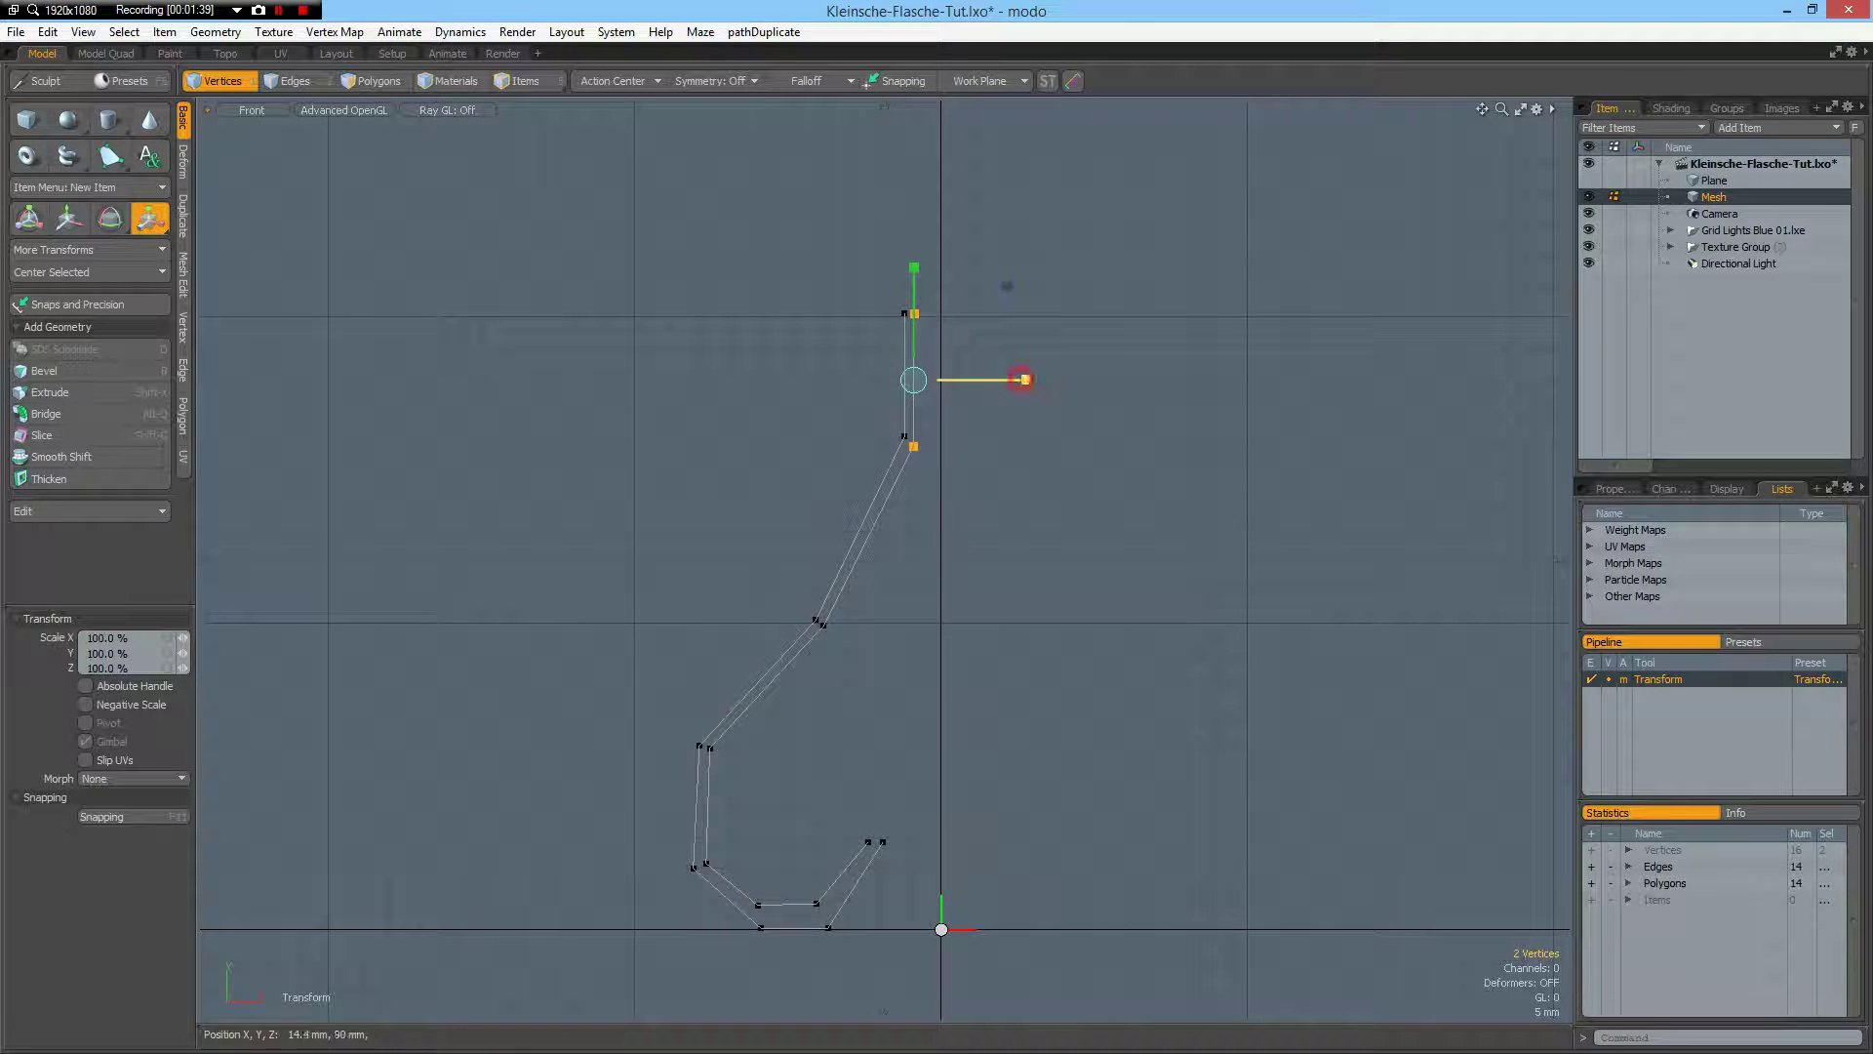
key(space)
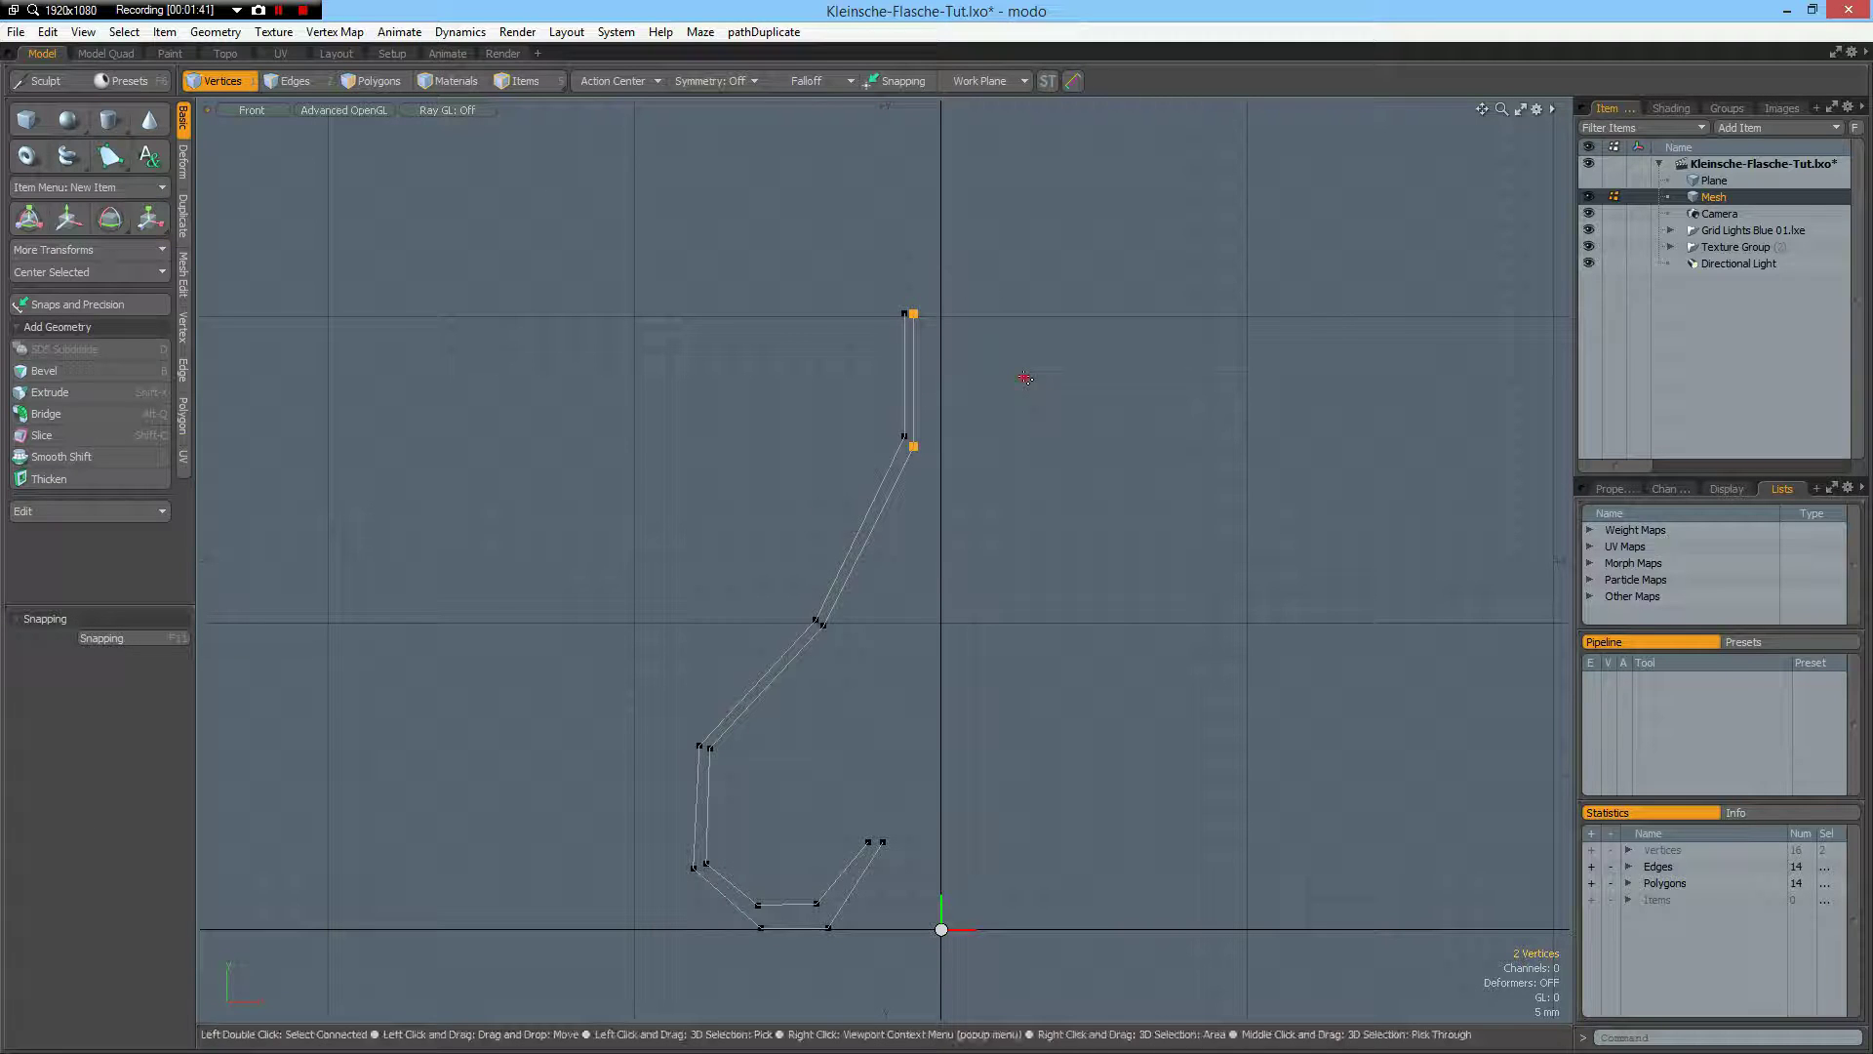
click(1034, 395)
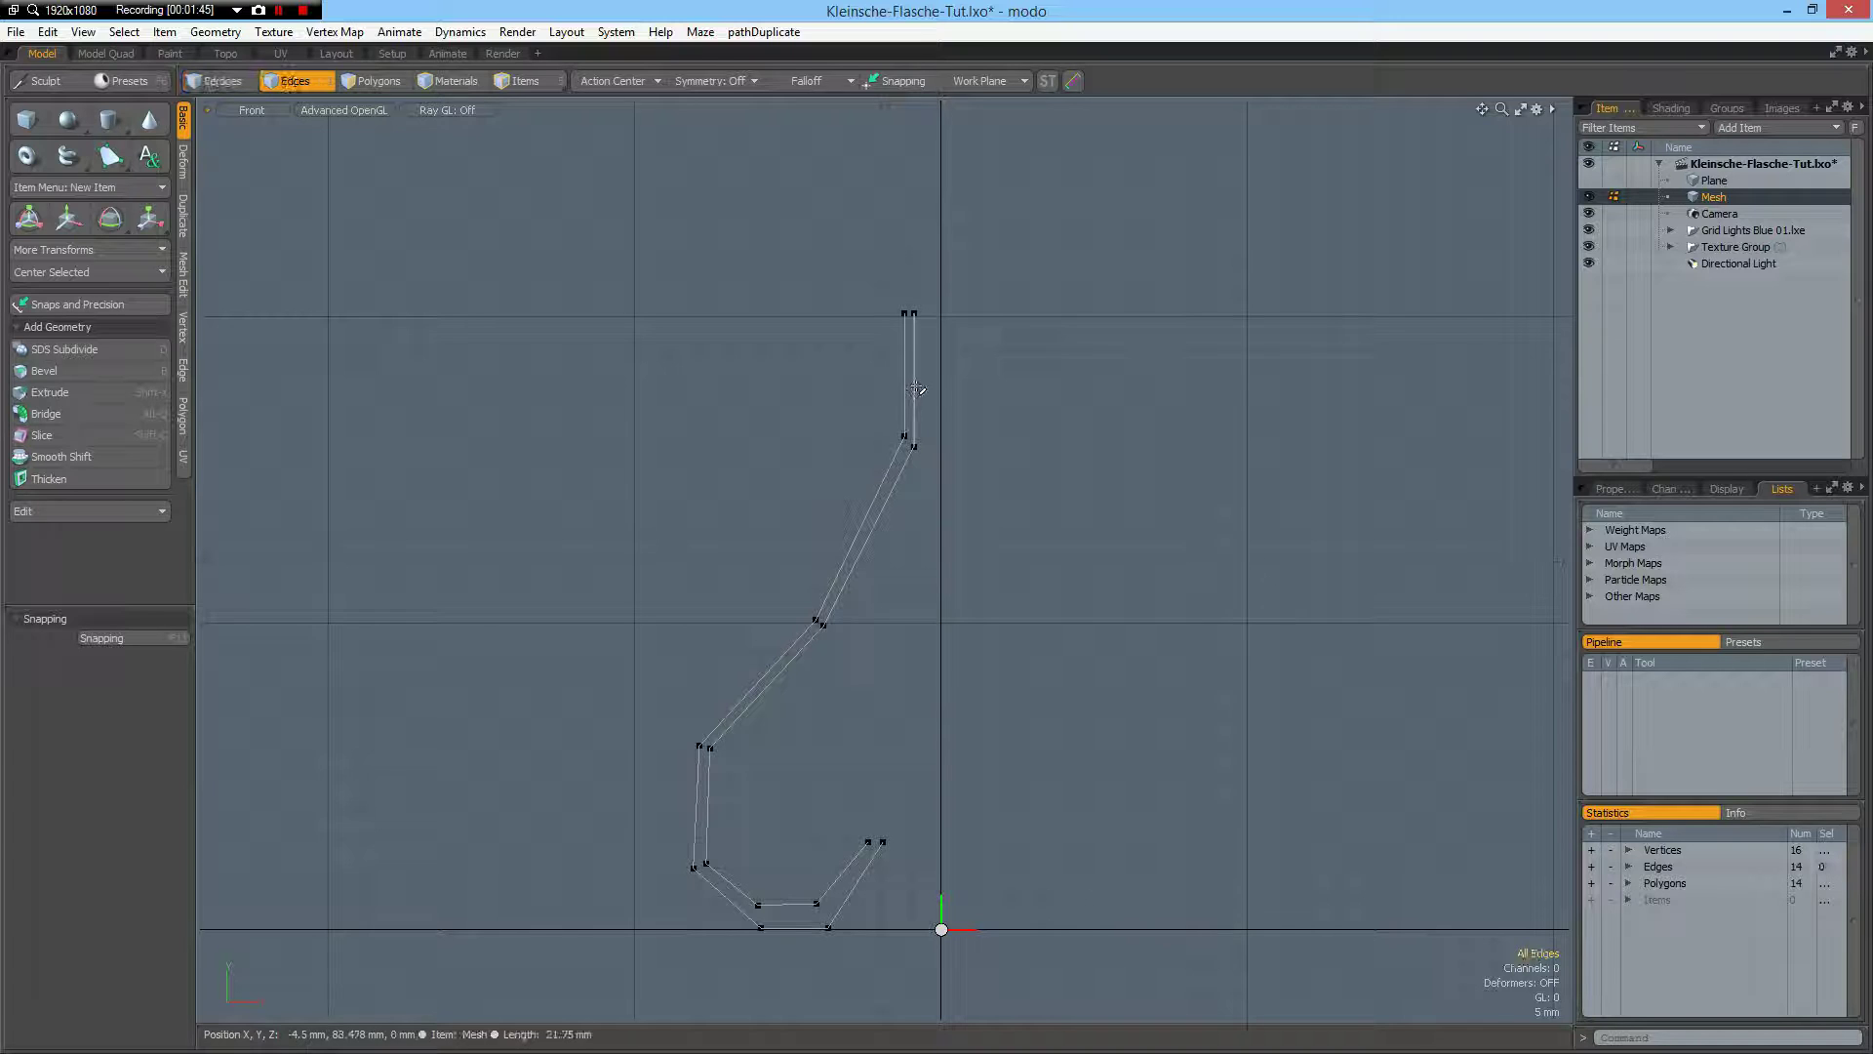
- Move the inner profile's vertical neck edge slightly along X toward the centre axis and deselect it
click(915, 390)
key(w)
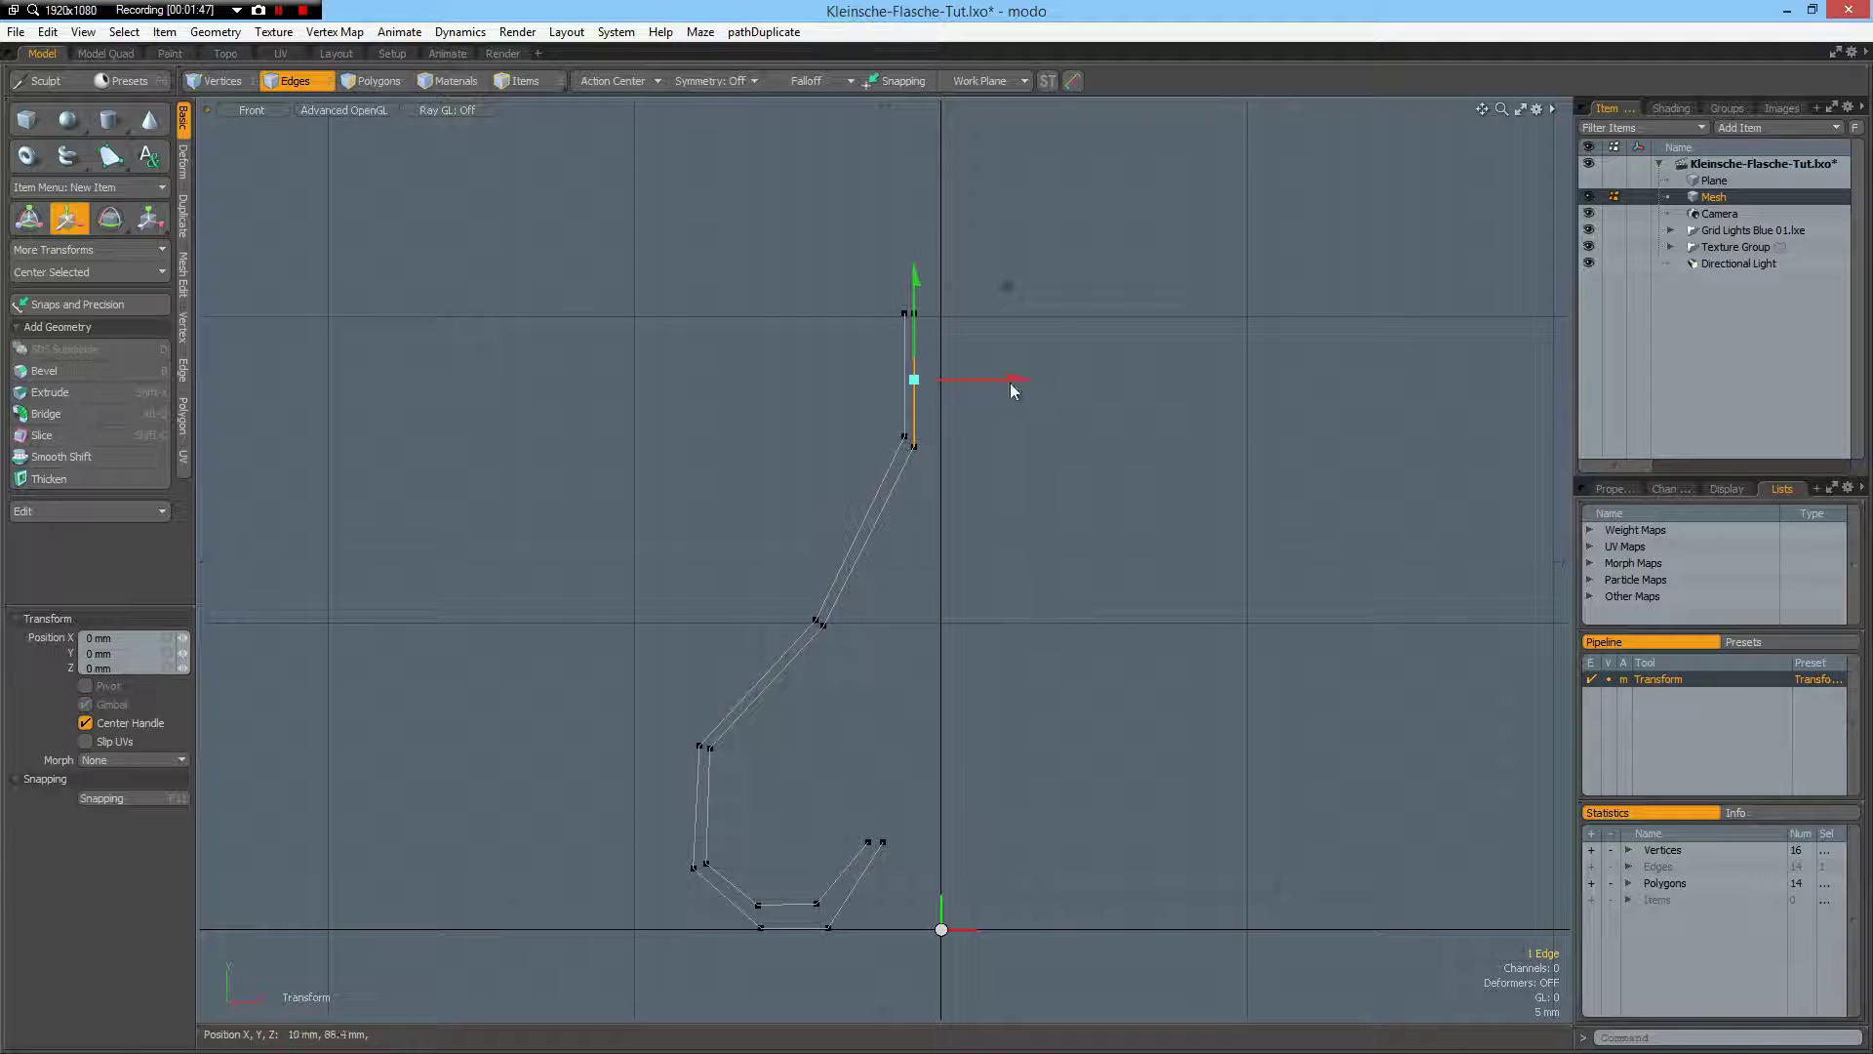
drag(1014, 379, 1018, 379)
key(space)
click(666, 398)
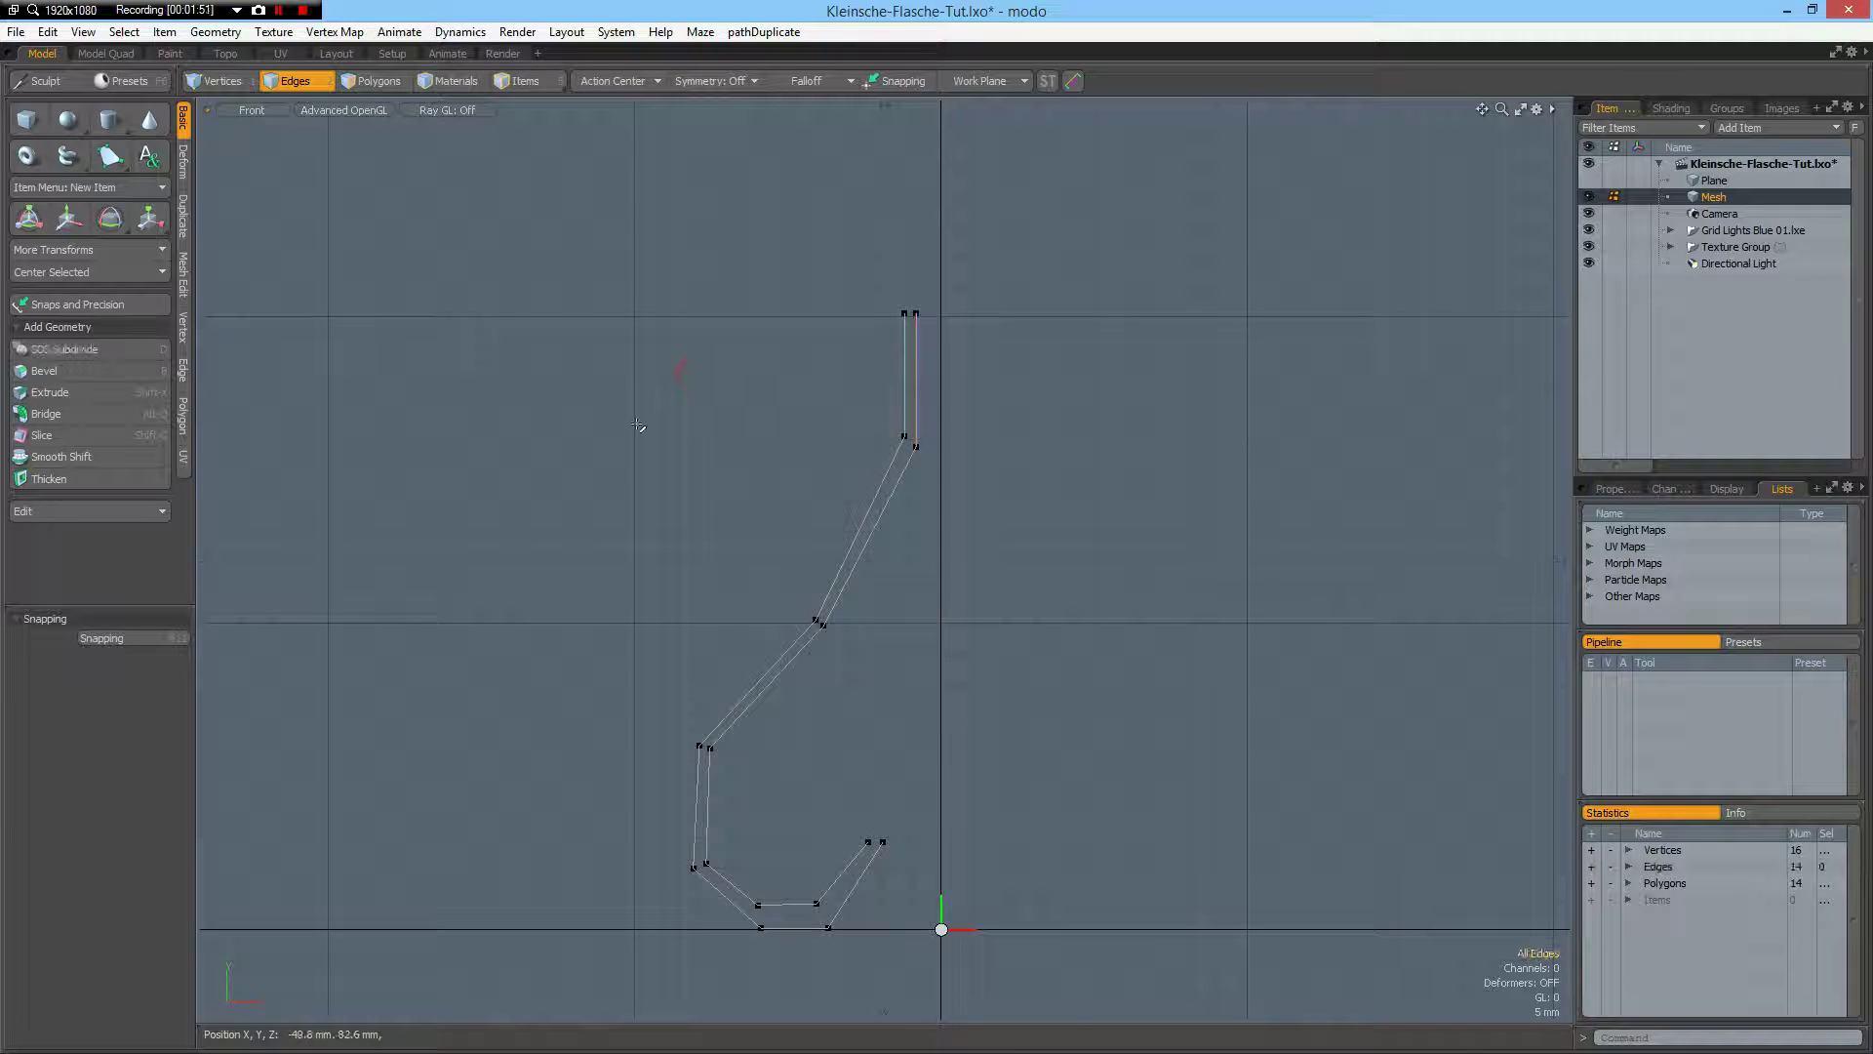
- Radial Sweep the profile 360° about the Y axis with the action center at Origin, and run Mesh Cleanup on the result
click(184, 217)
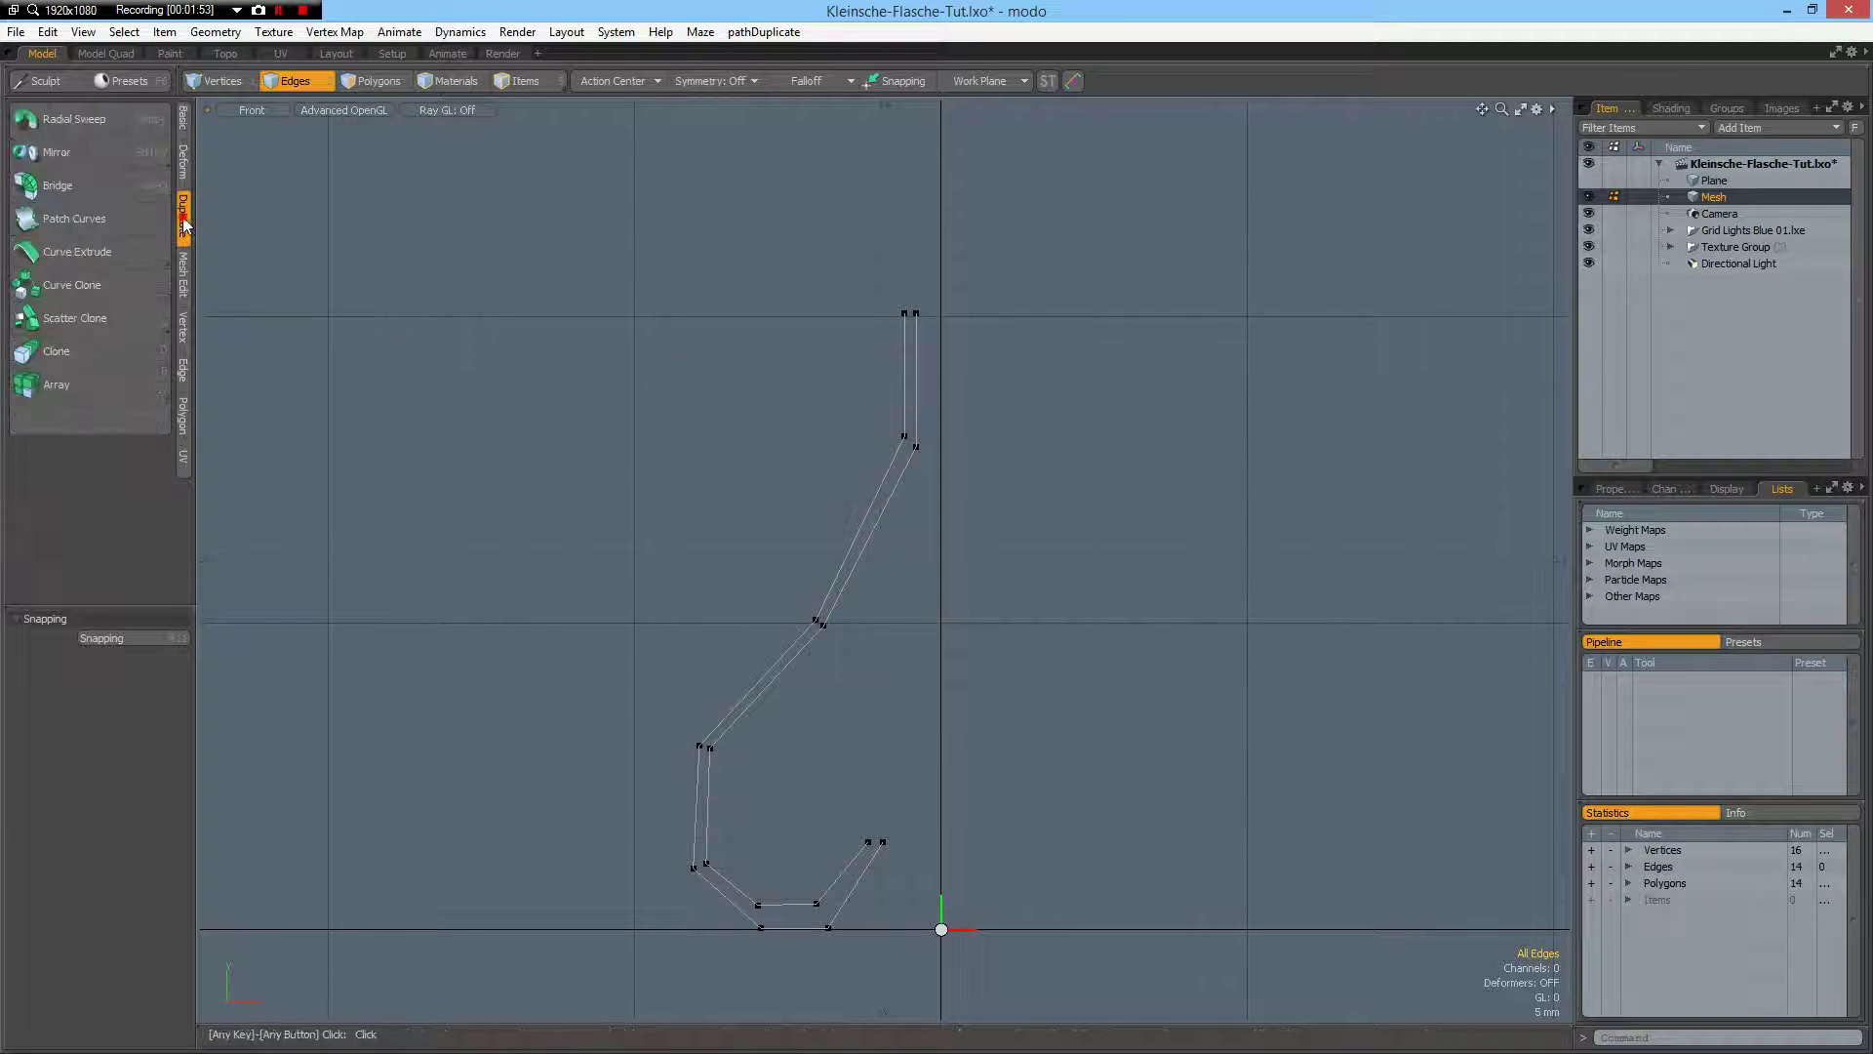
click(101, 125)
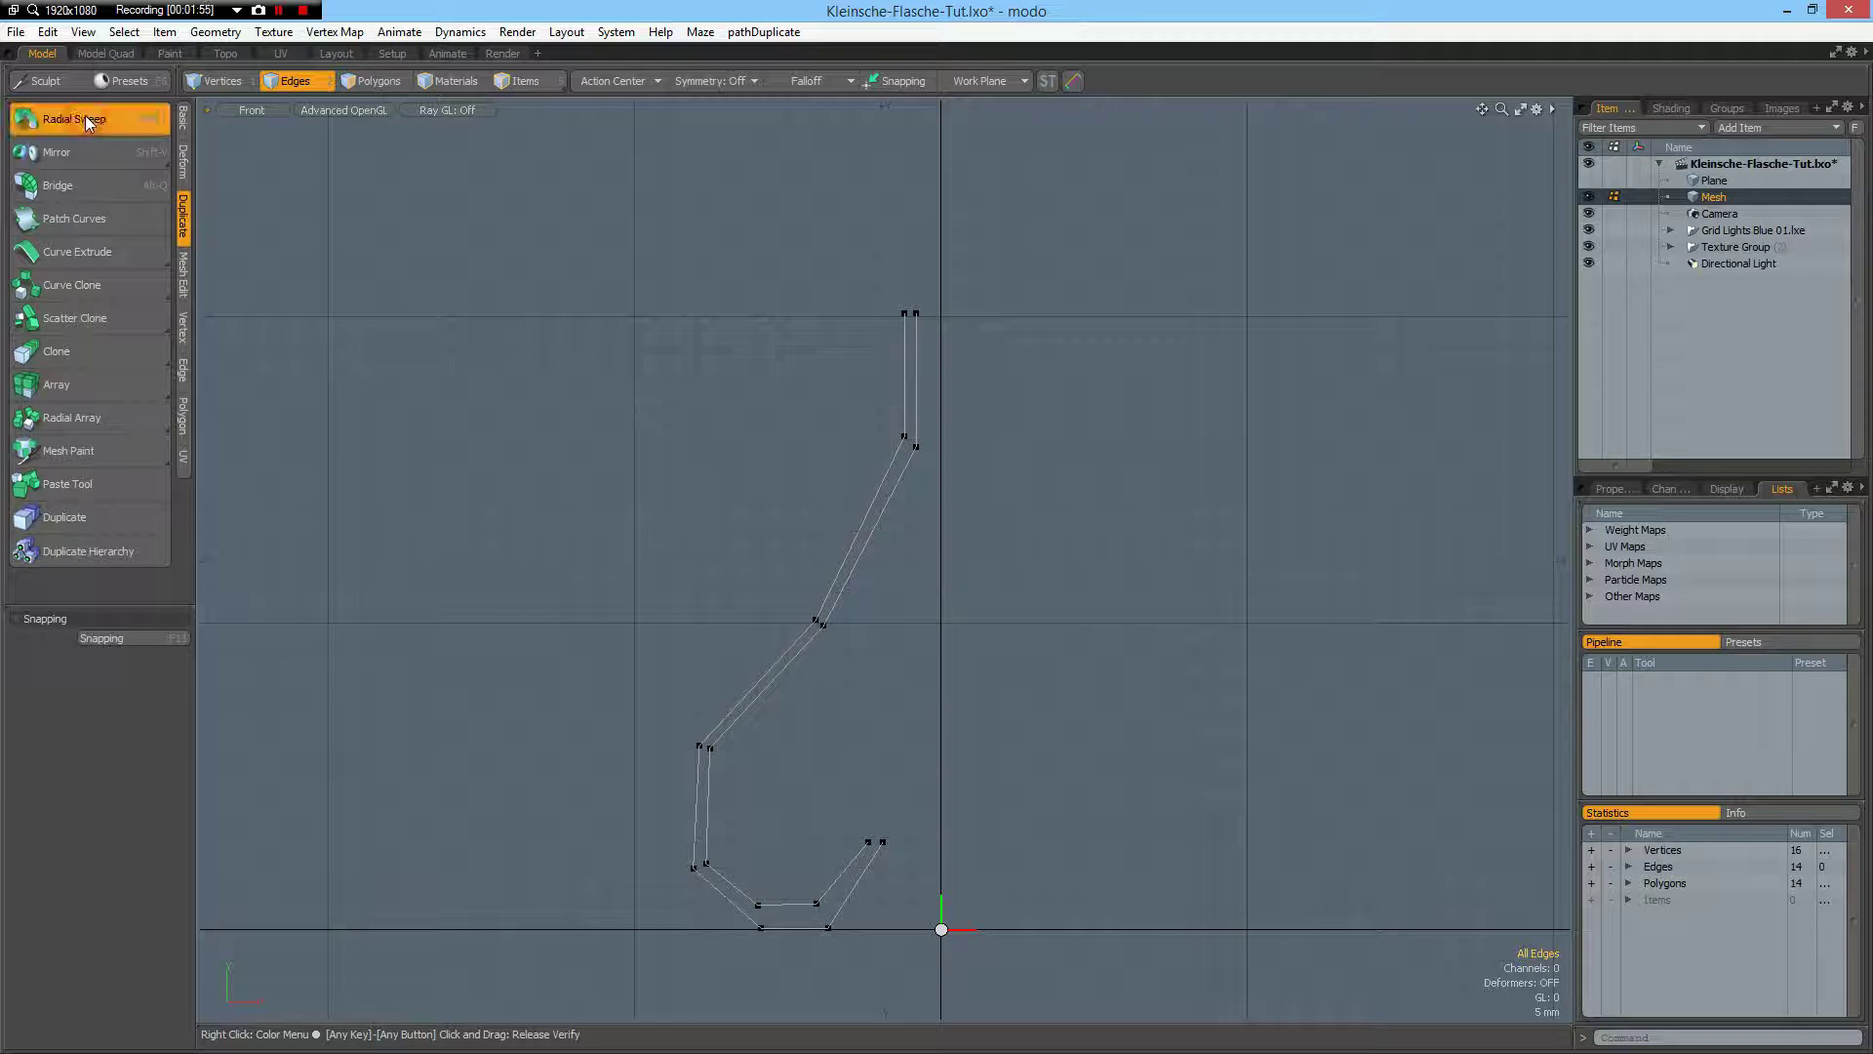
click(125, 657)
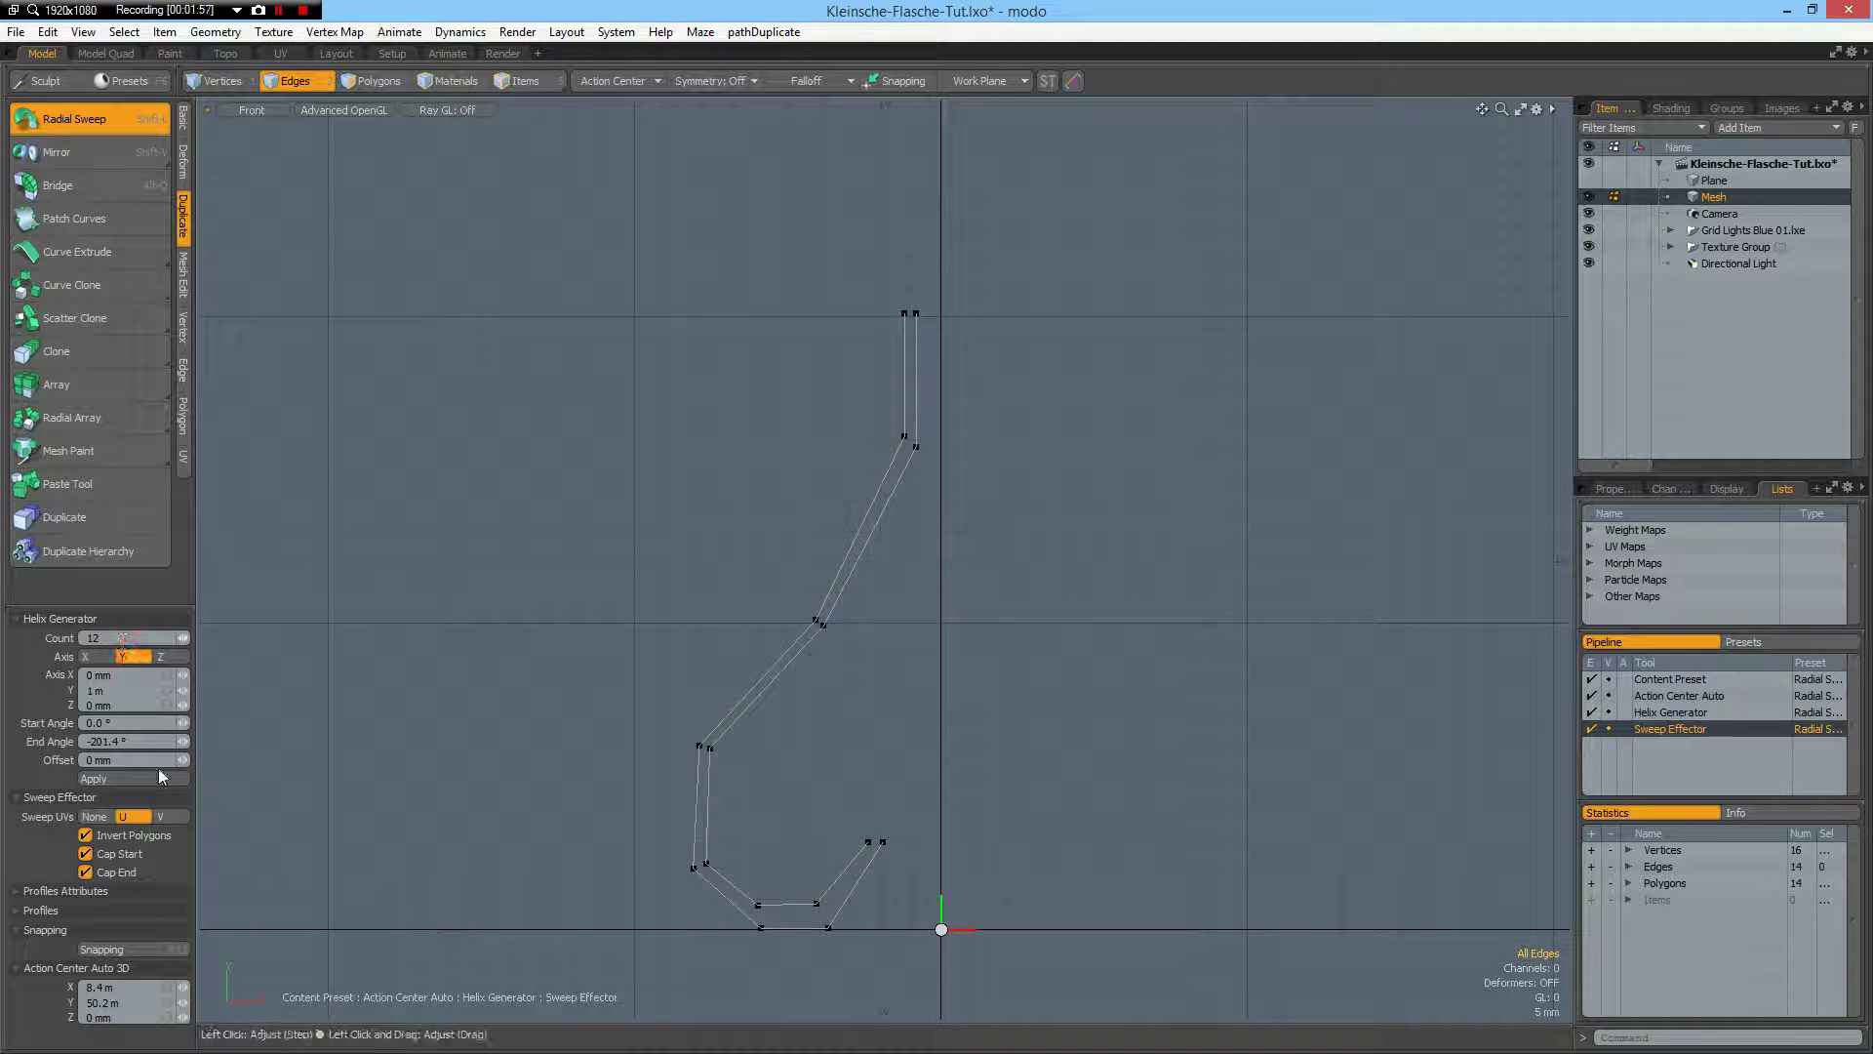
click(144, 741)
text(360)
click(629, 81)
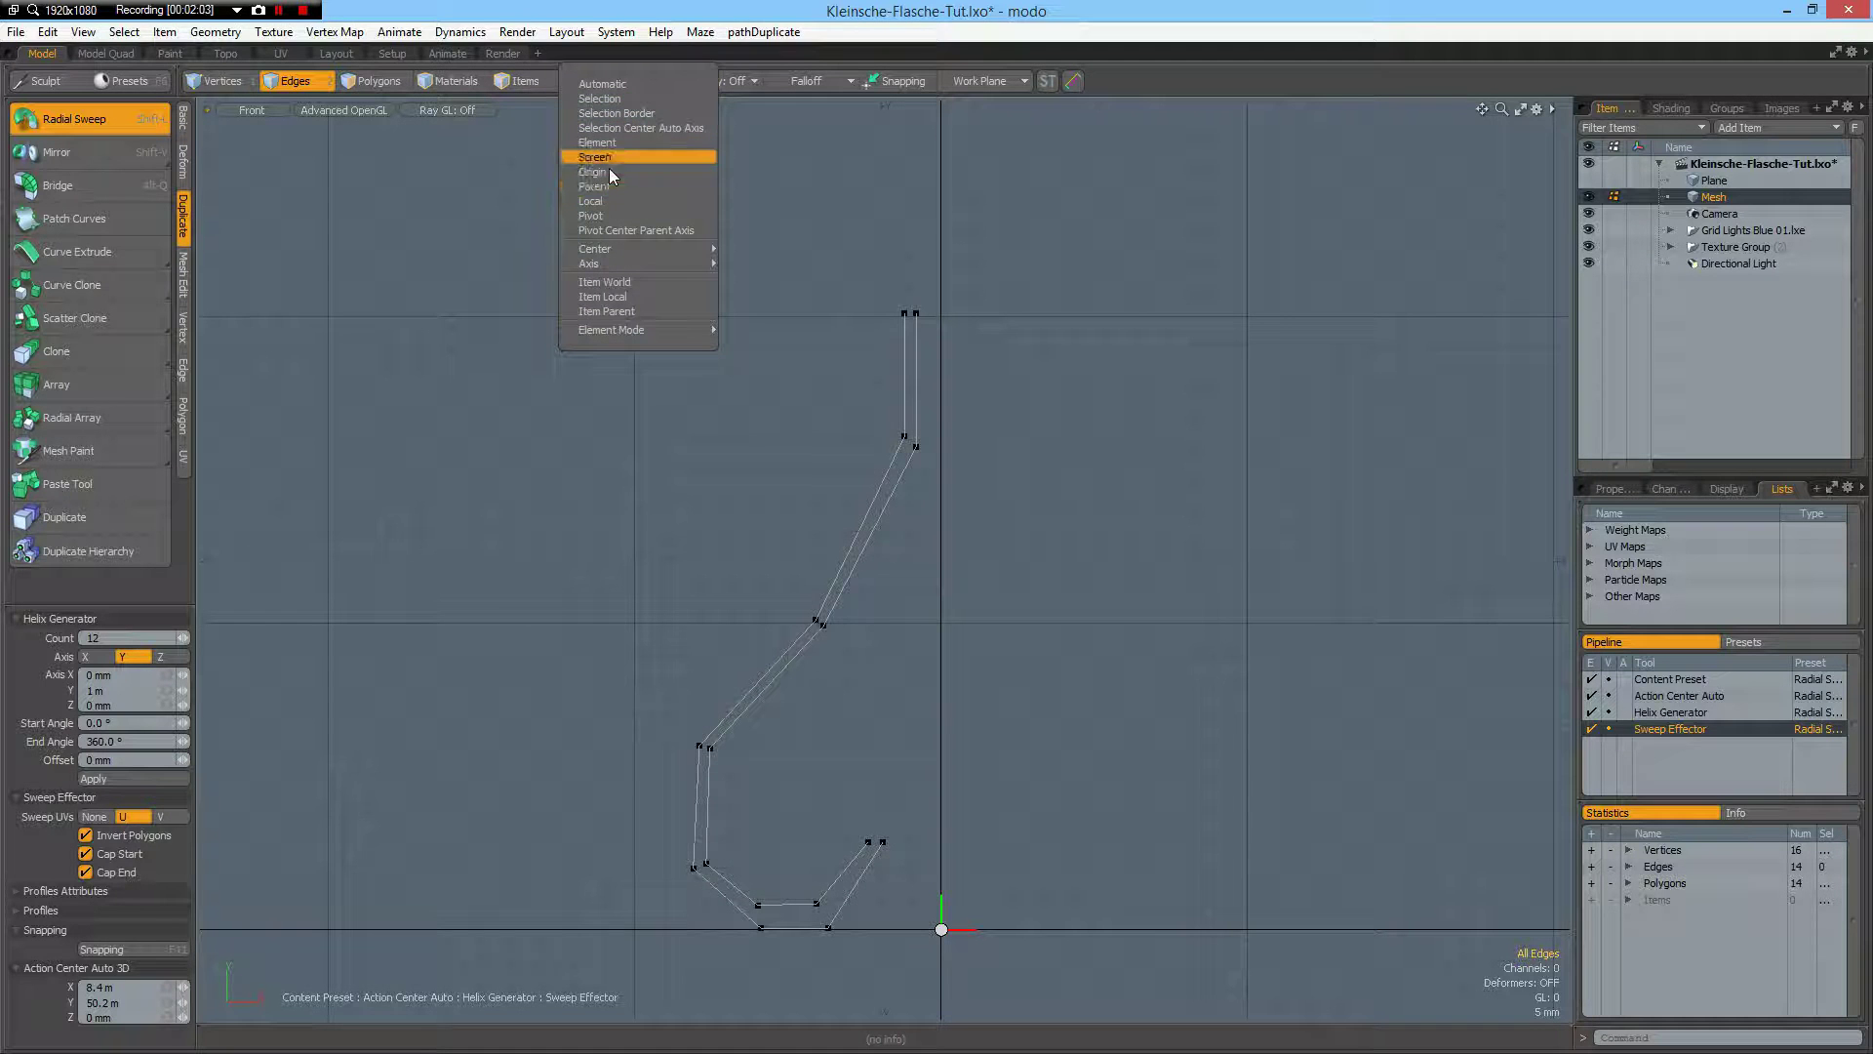
click(609, 170)
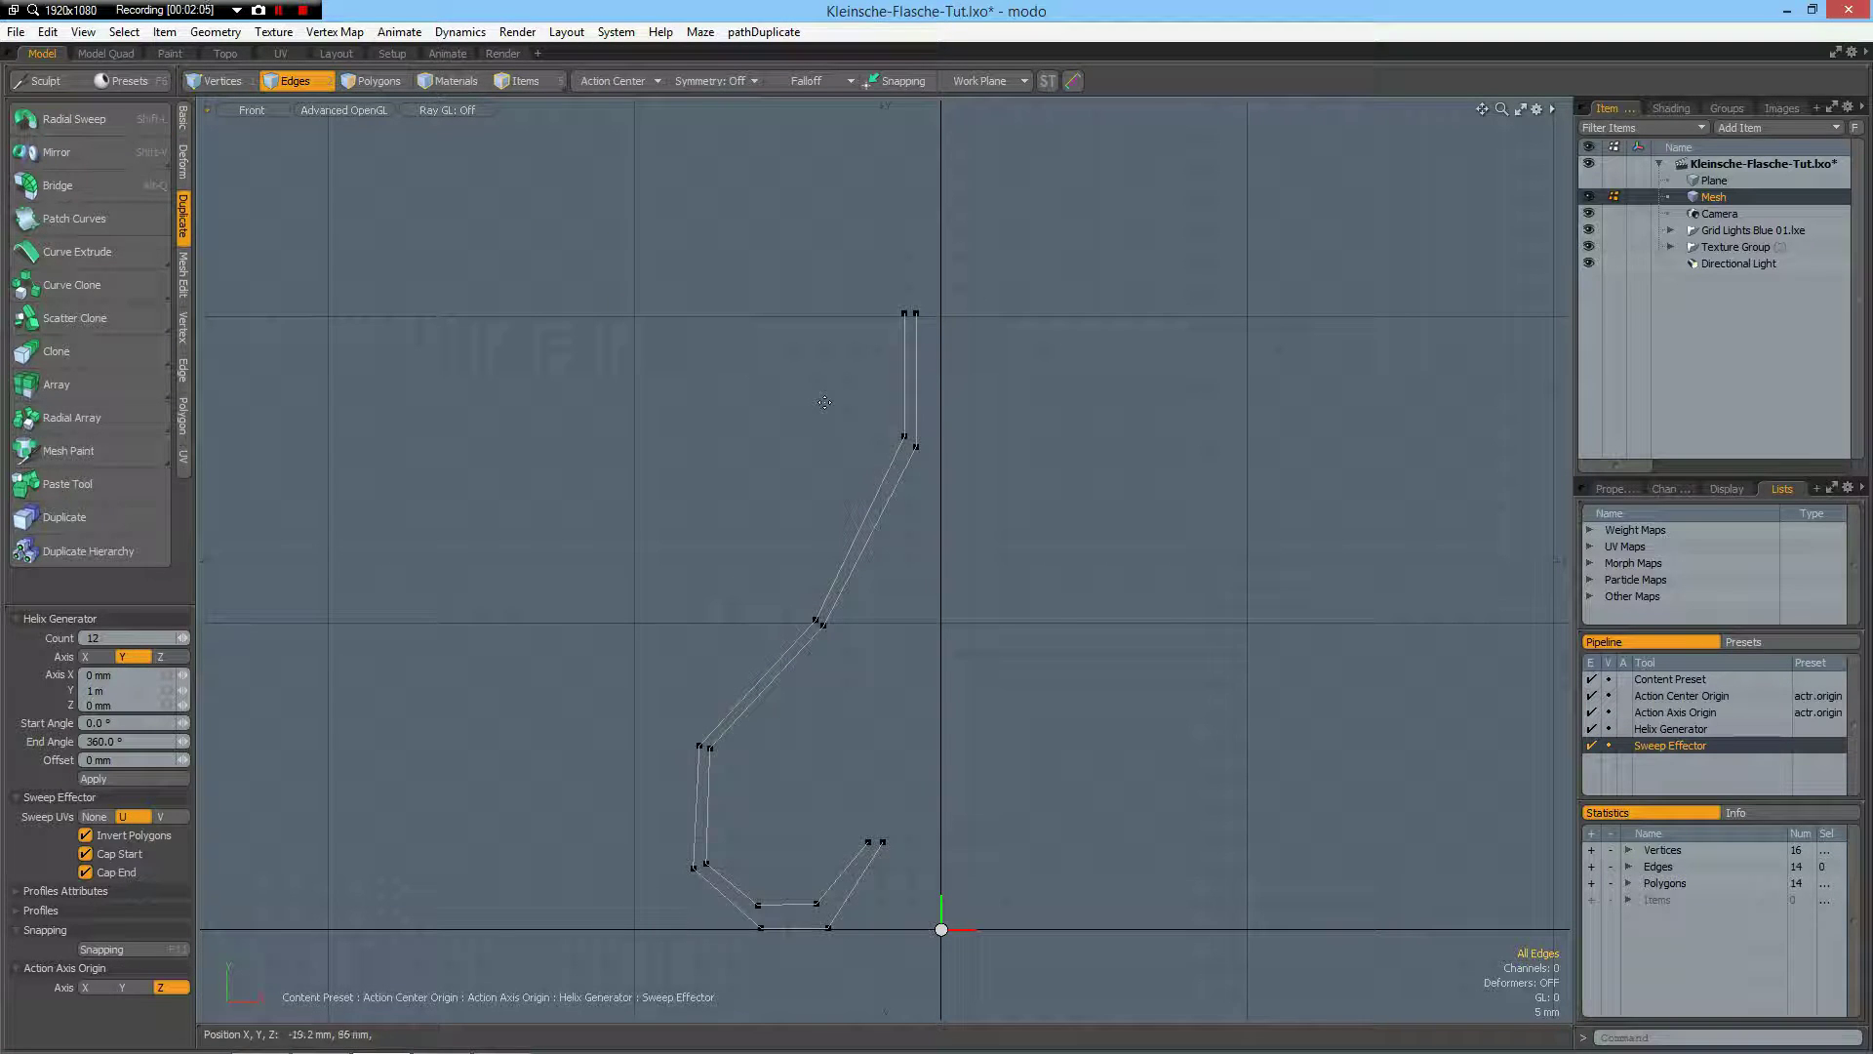
click(824, 402)
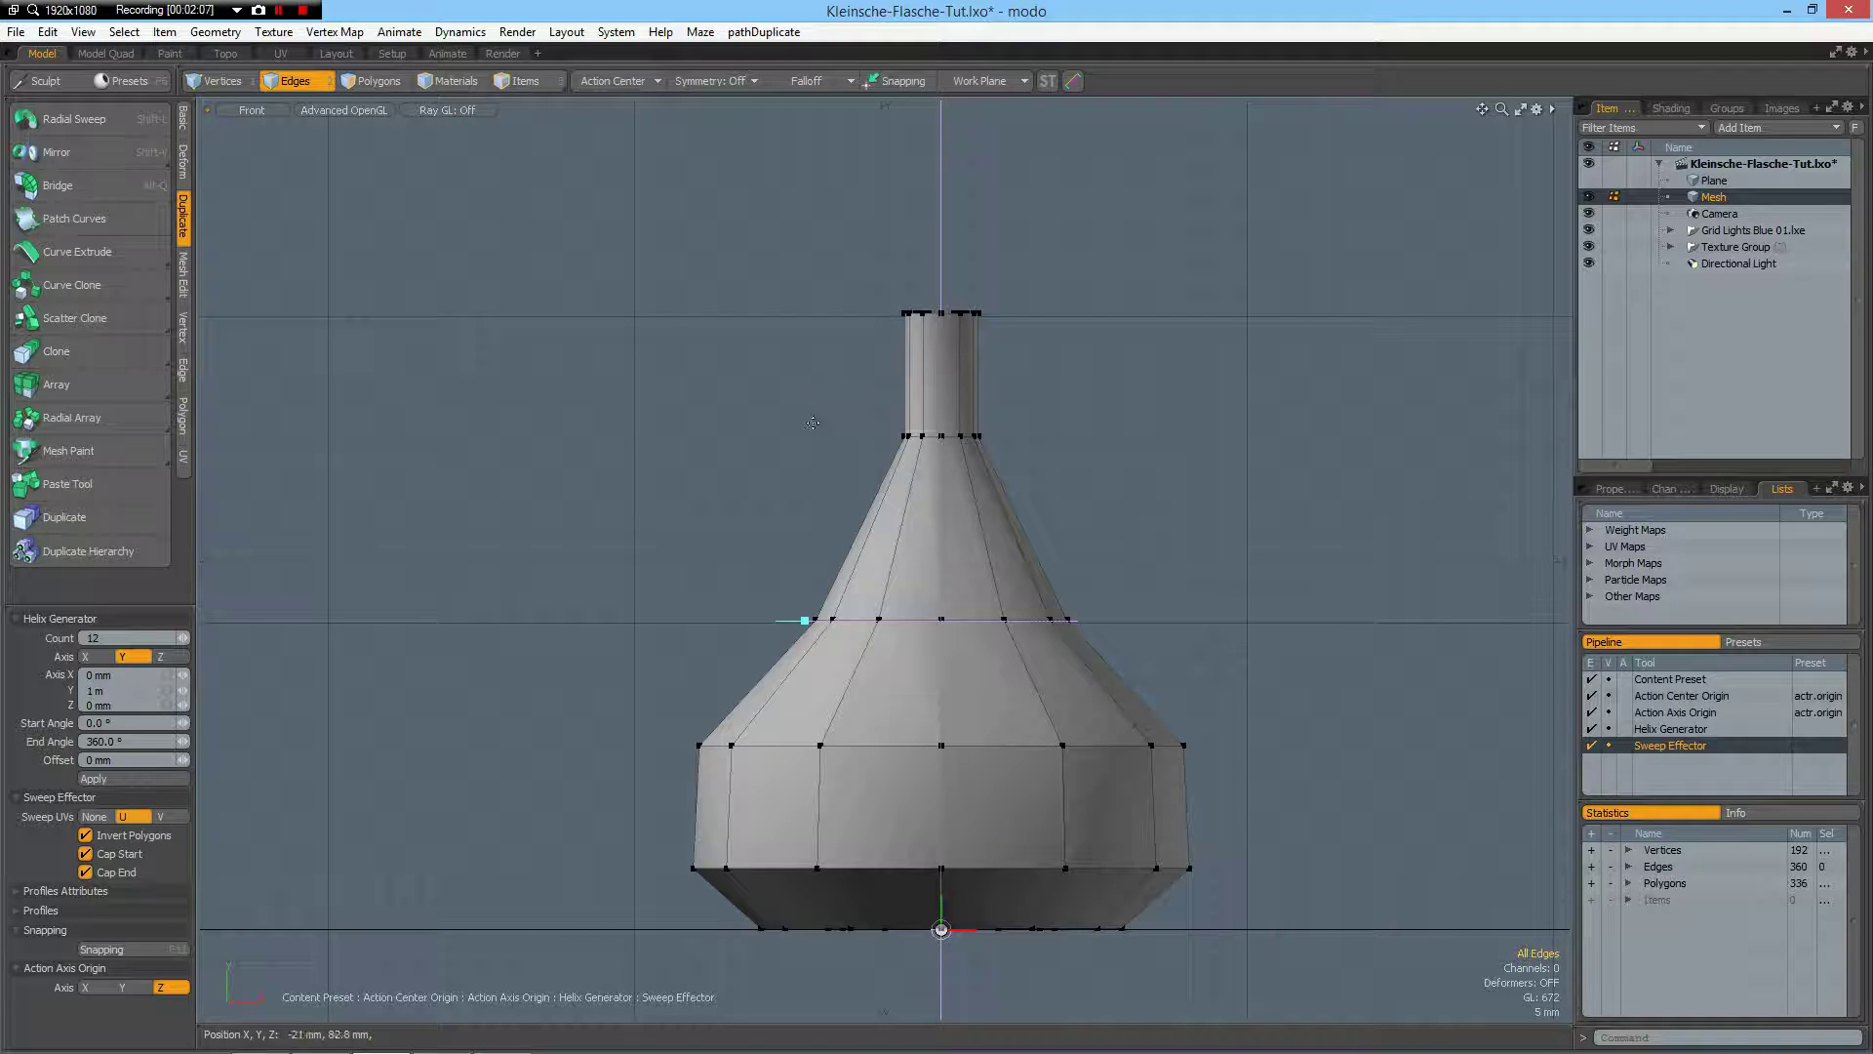
key(ctrl+shift+c)
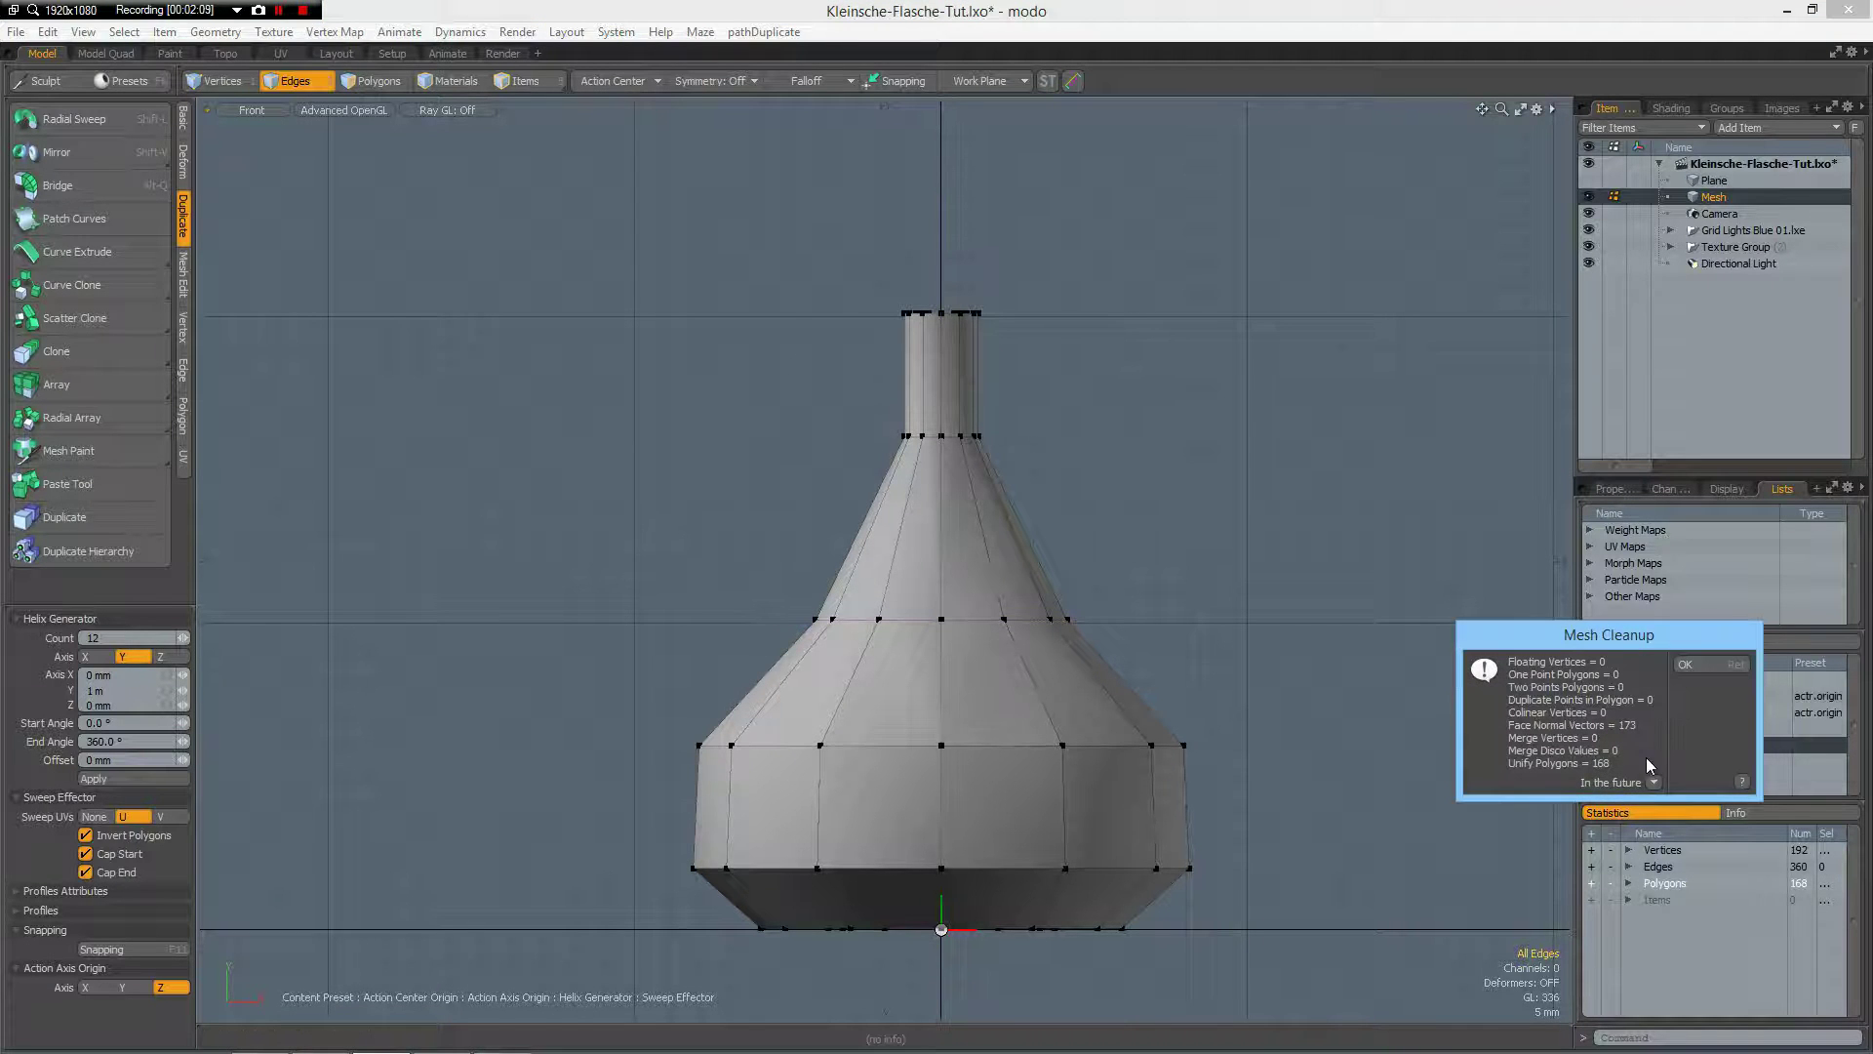
click(1692, 665)
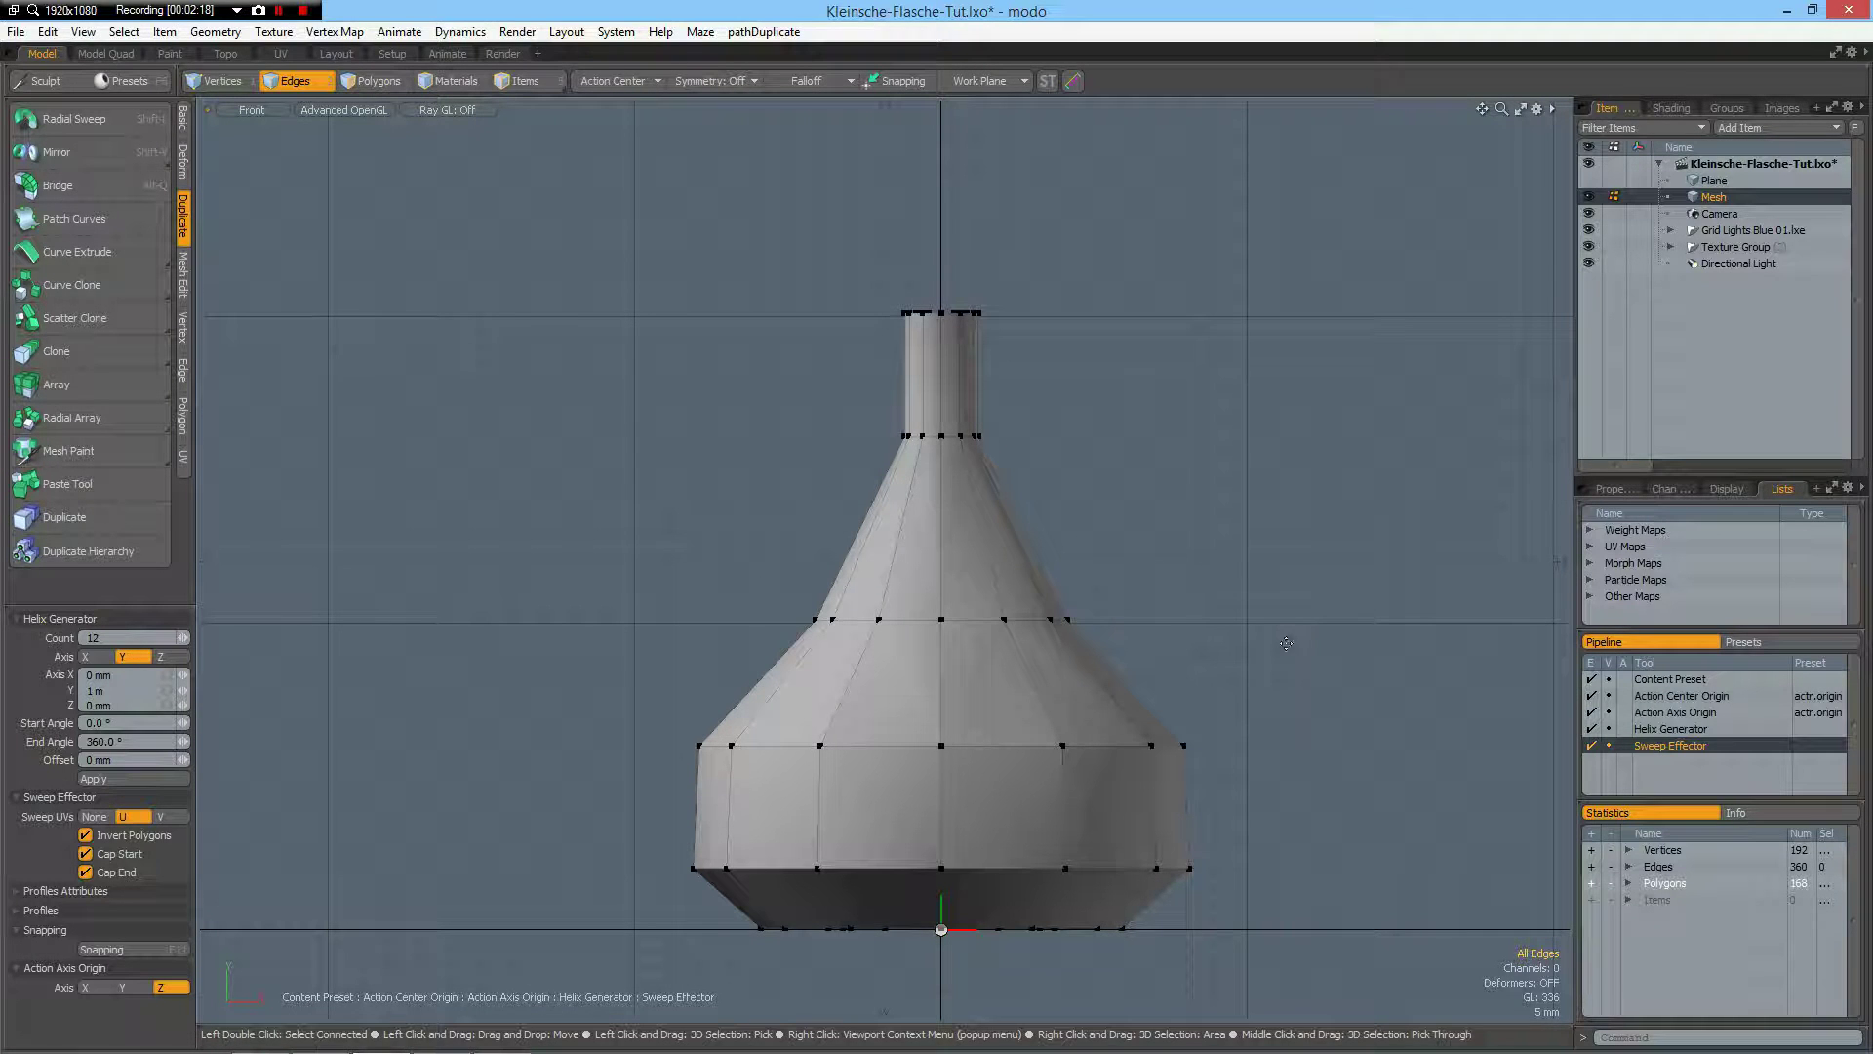
- Hide the vertices and the workplane grid in the viewport
key(ctrl+3)
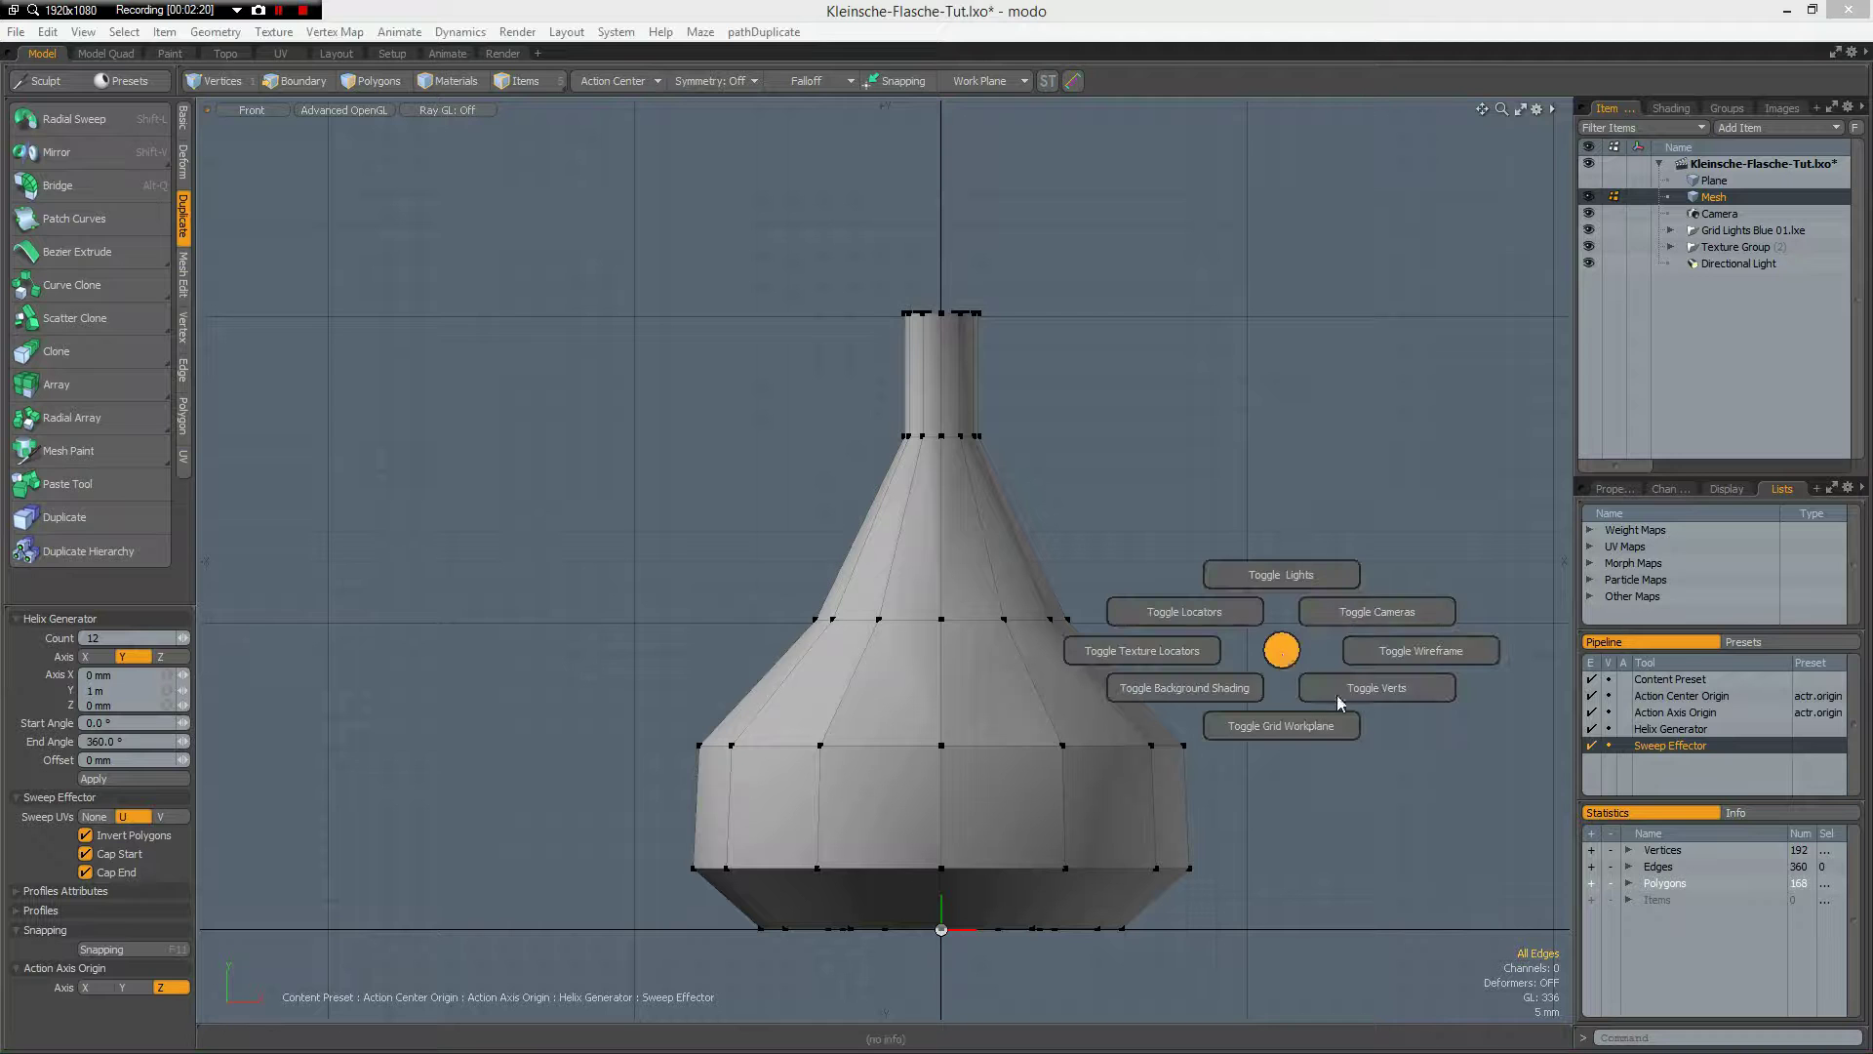
click(1336, 694)
key(ctrl+alt+space)
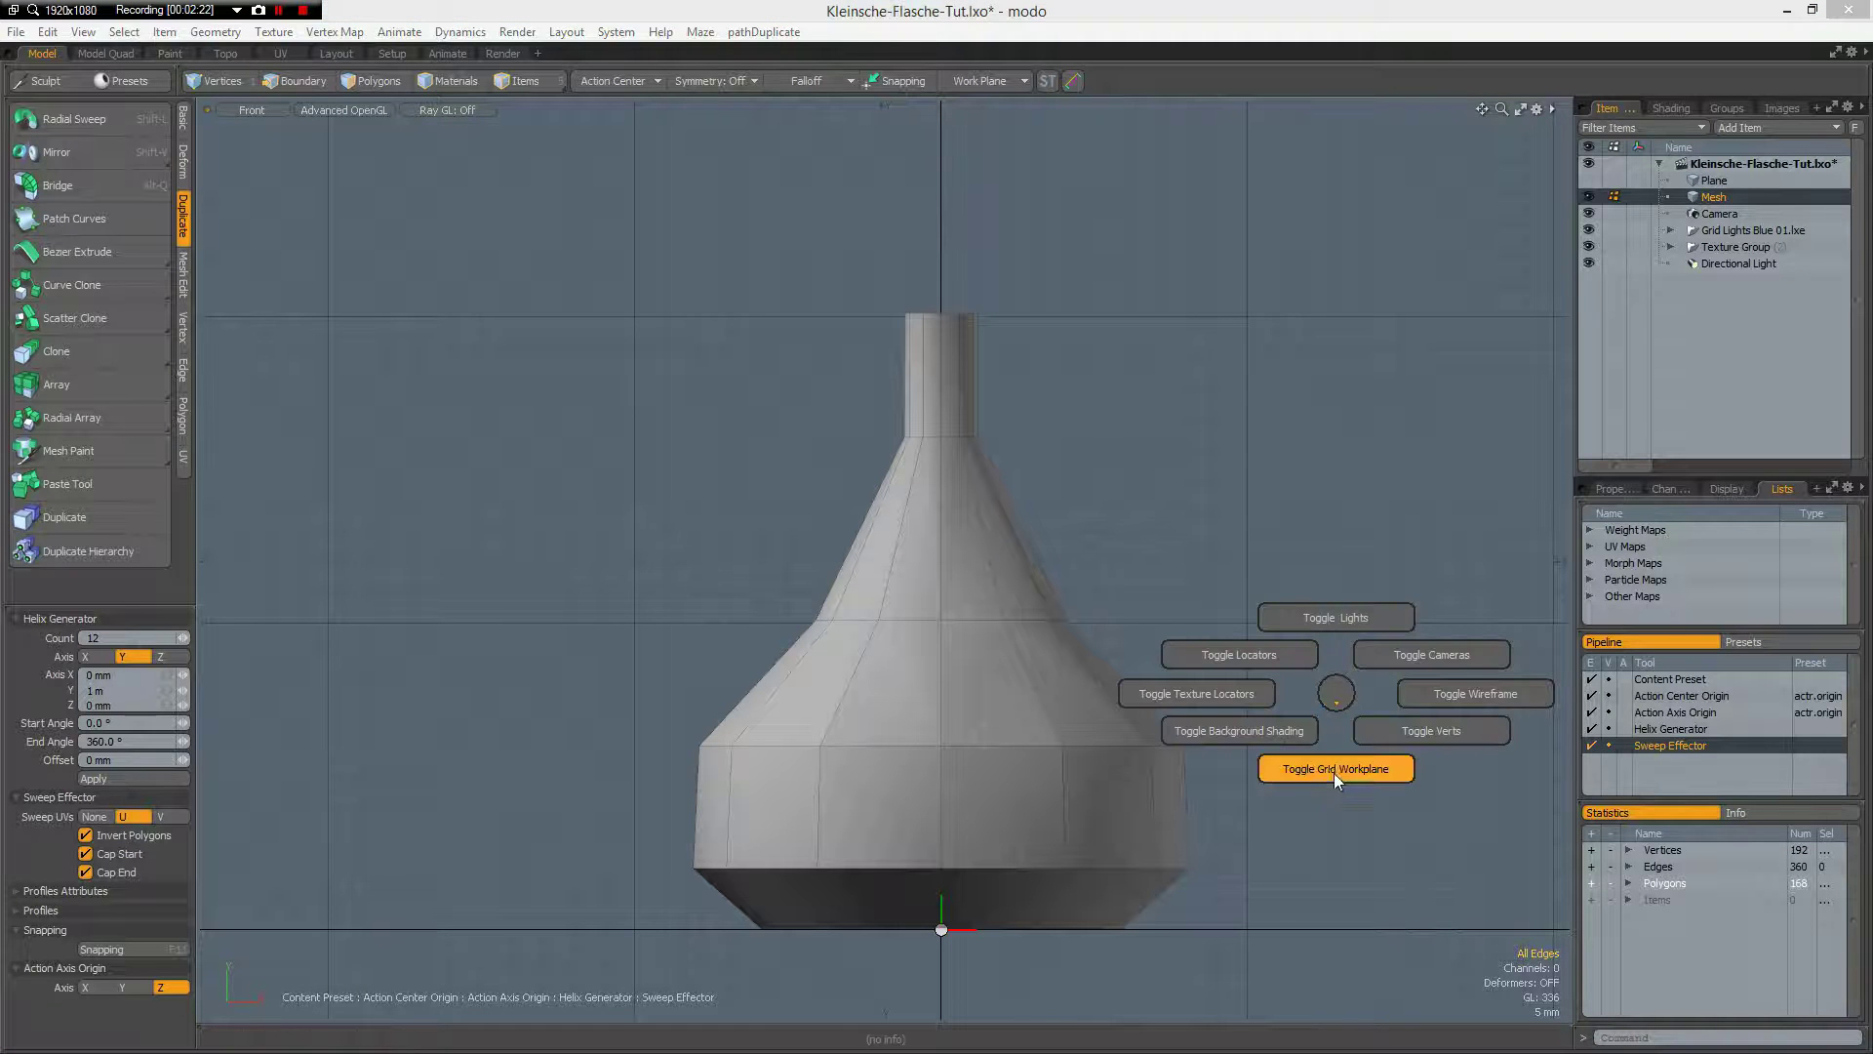
click(1332, 771)
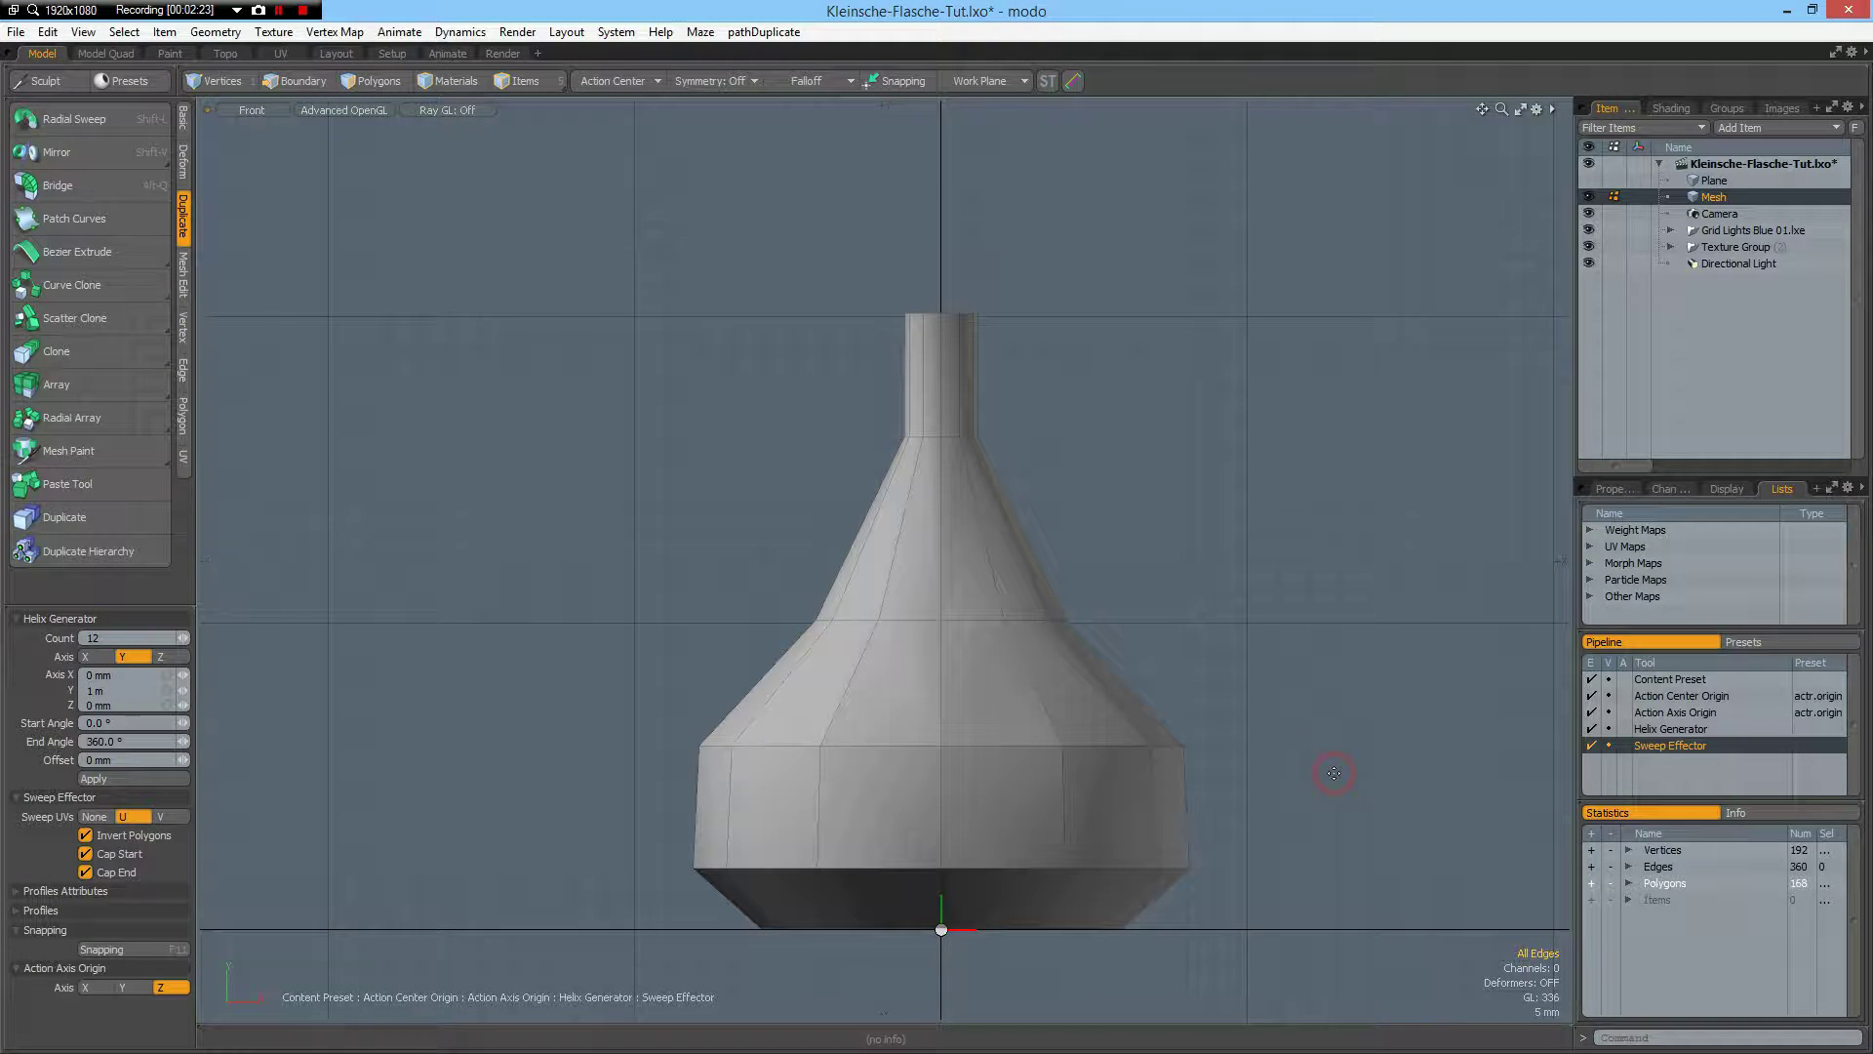
- Turn on subdivision surfaces for the swept bottle and inspect its neck and underside in perspective
key(ctrl+space)
click(1329, 401)
alt+drag(894, 322, 835, 414)
scroll(759, 482, up, 5)
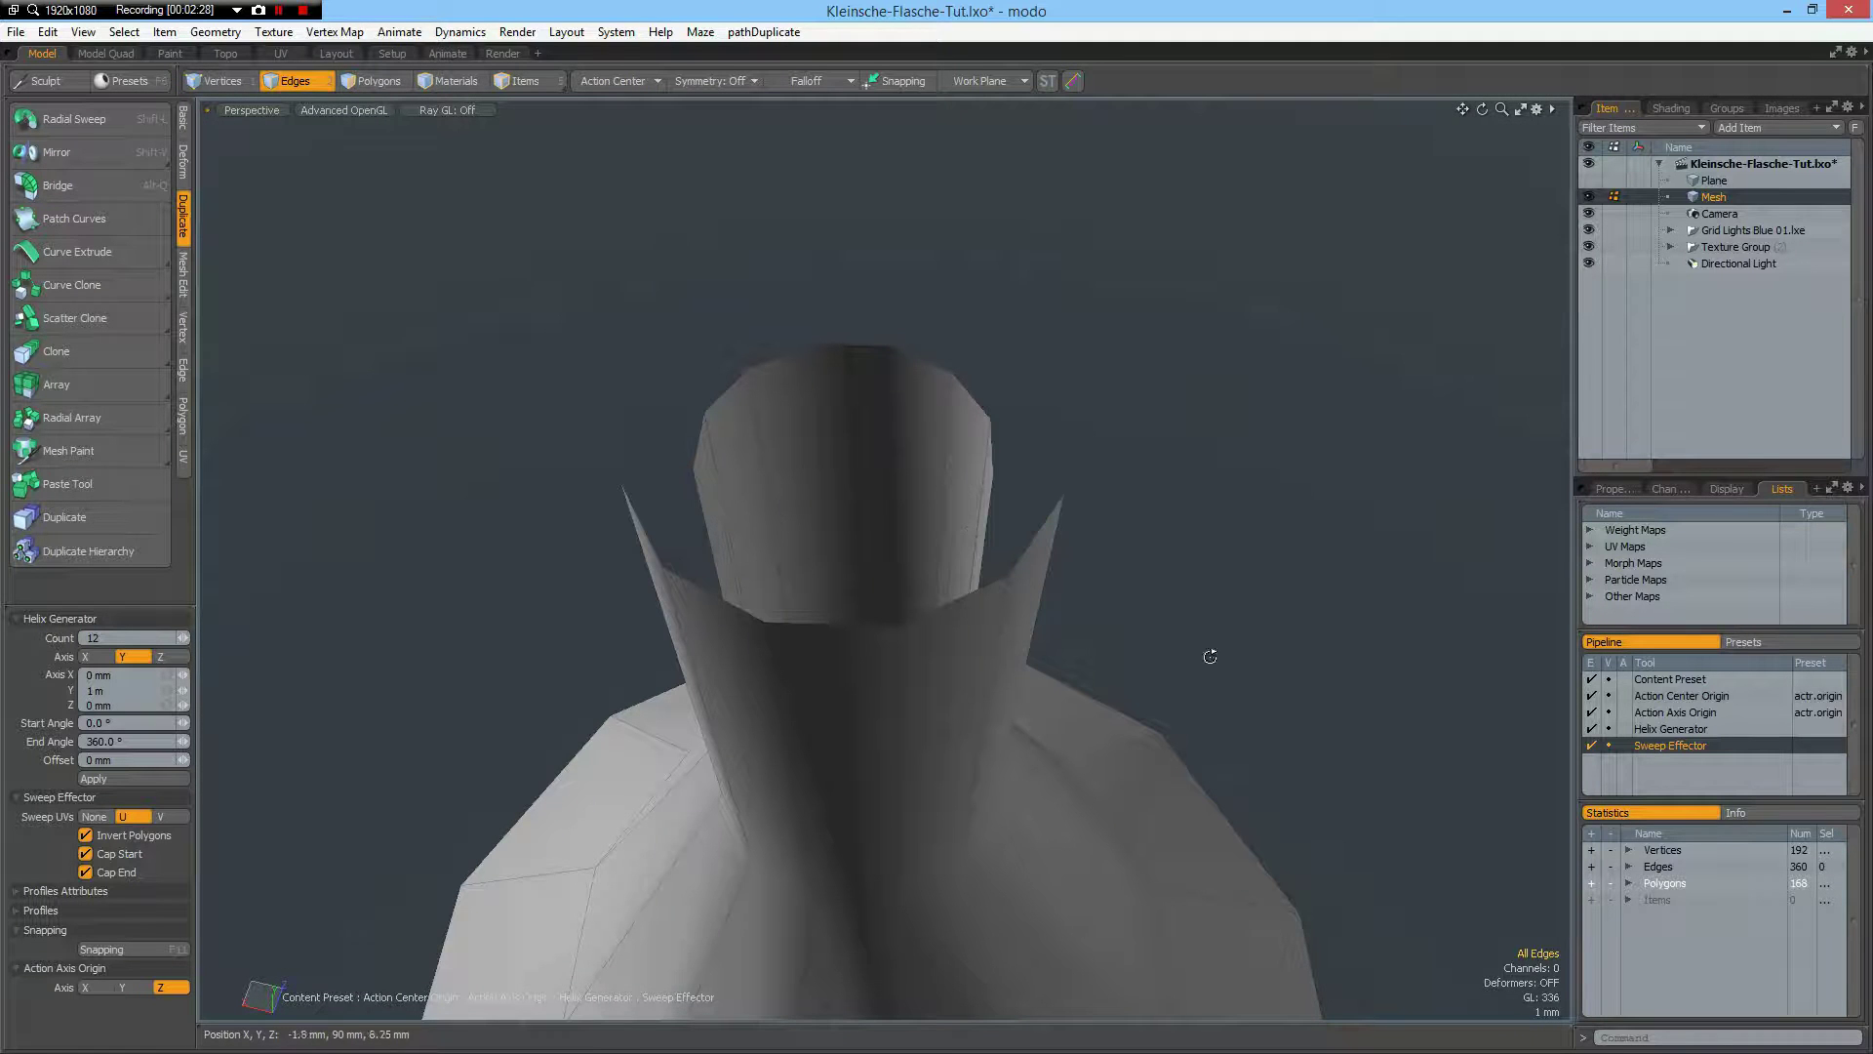
alt+drag(1210, 656, 1205, 485)
scroll(1205, 485, down, 5)
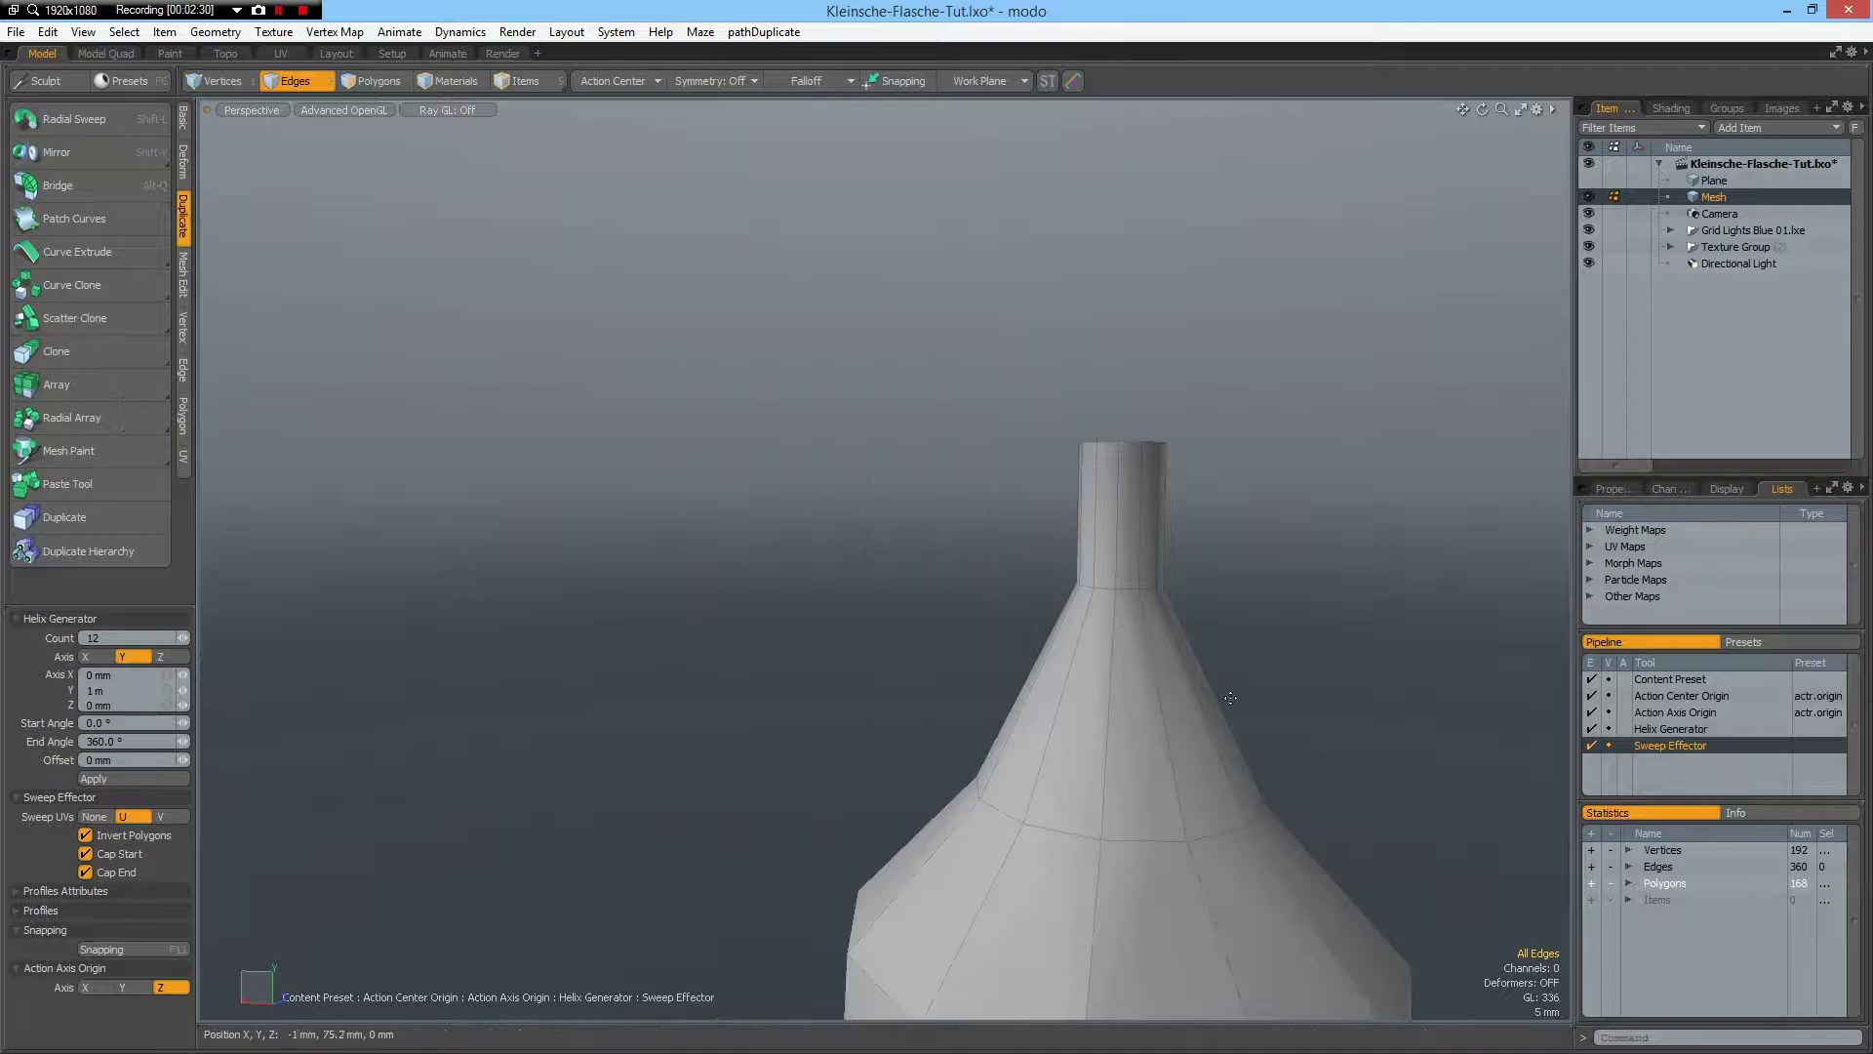
scroll(1230, 697, down, 5)
key(Tab)
alt+drag(1231, 727, 1139, 997)
alt+shift+drag(1095, 585, 915, 393)
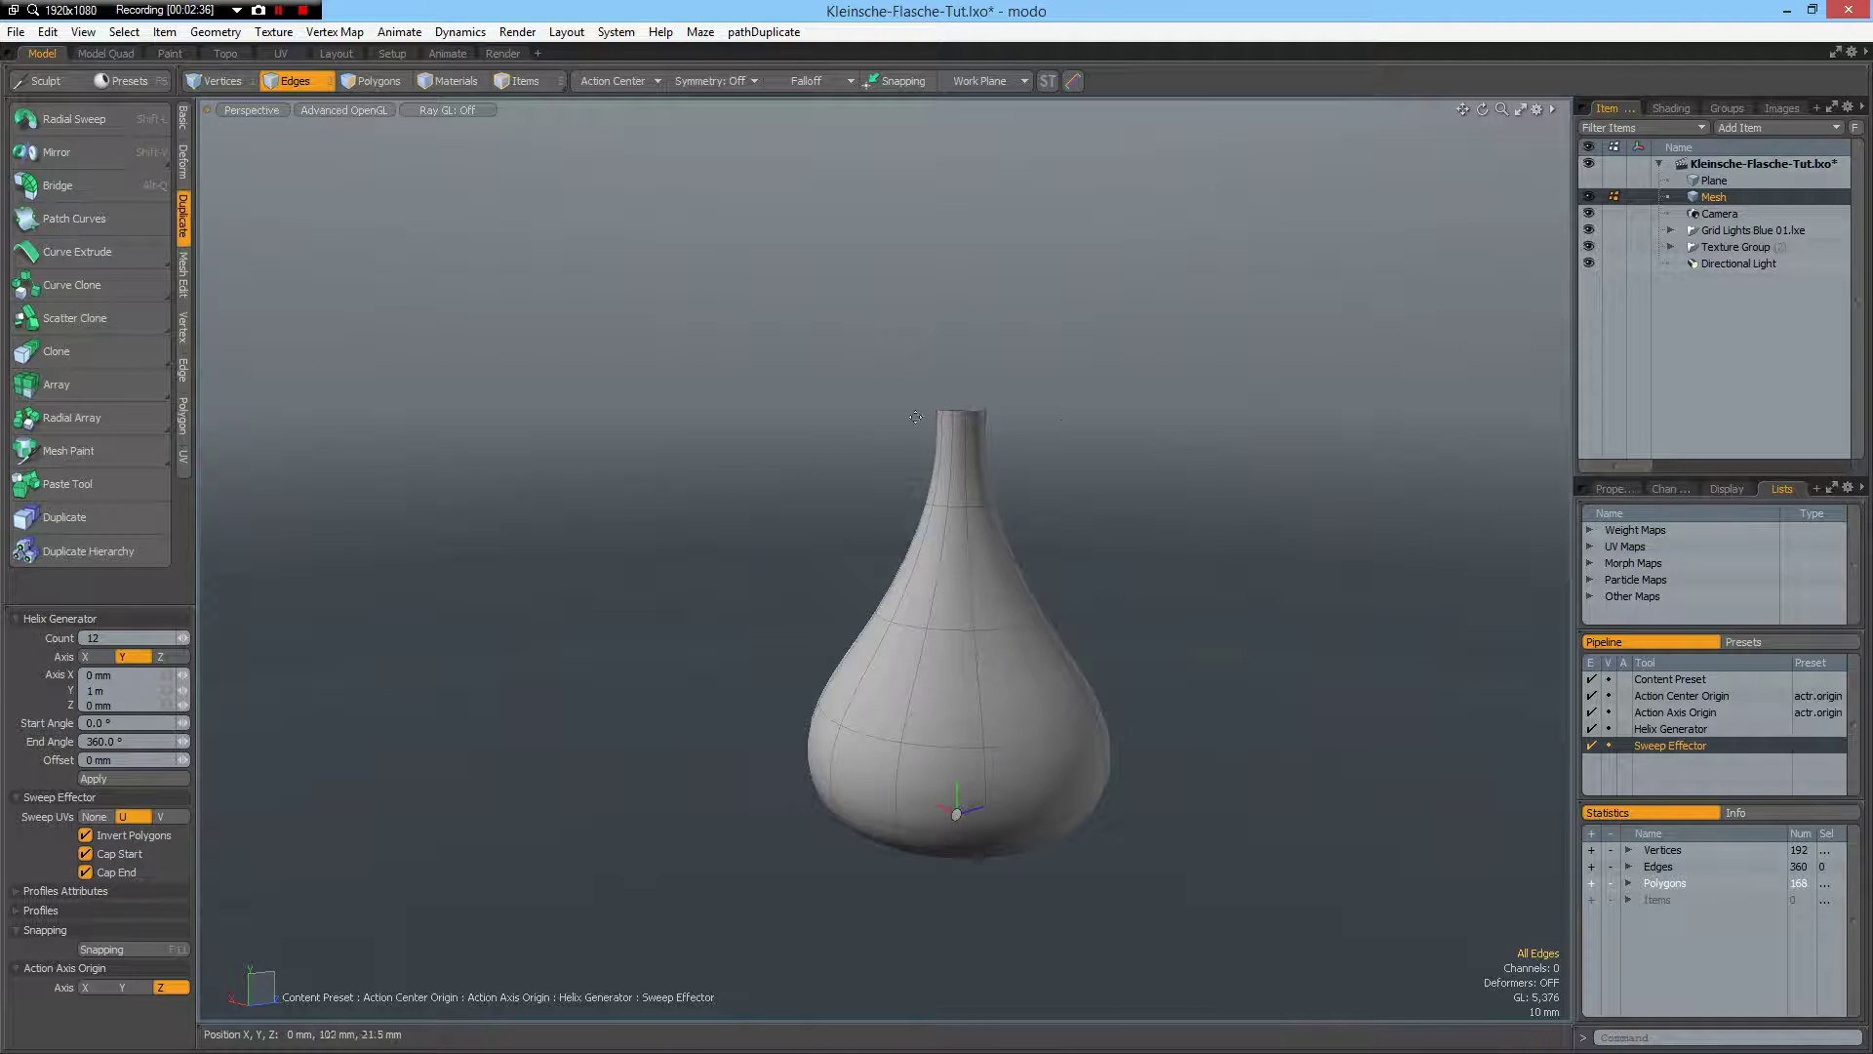
alt+drag(1242, 799, 983, 599)
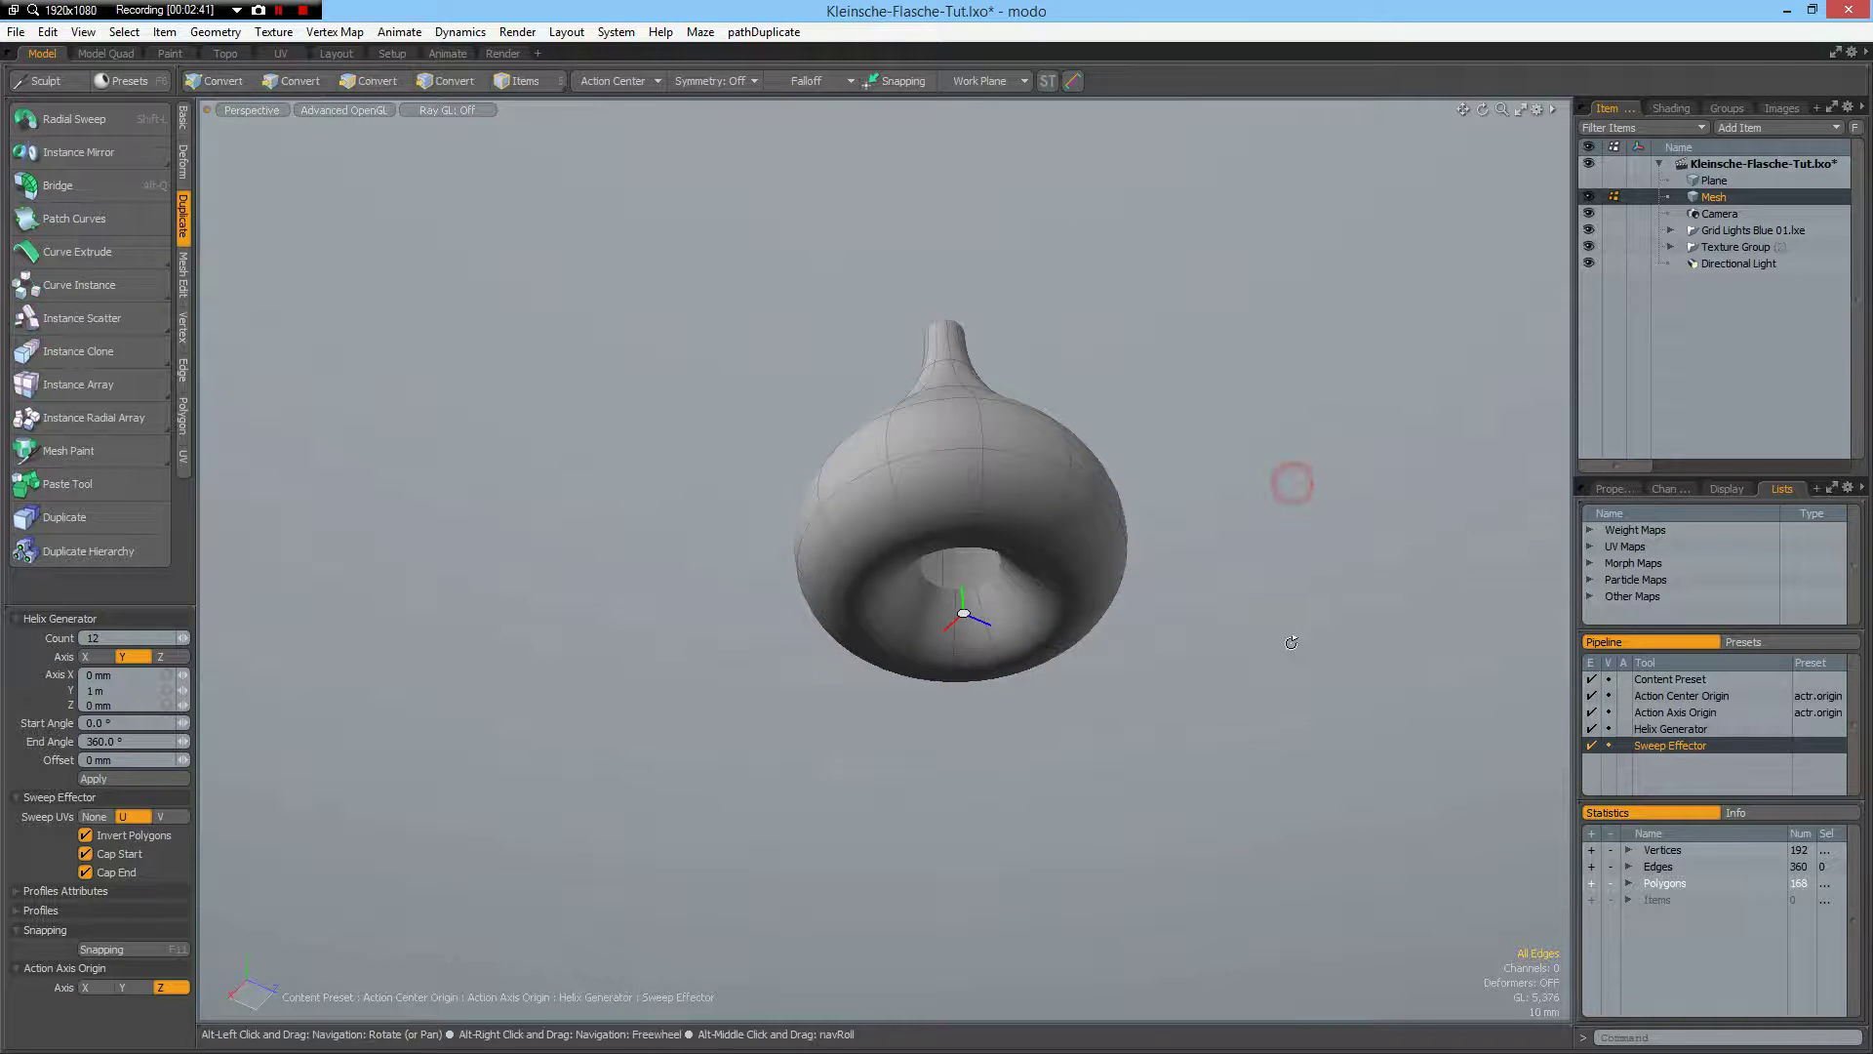
alt+drag(1291, 481, 1255, 627)
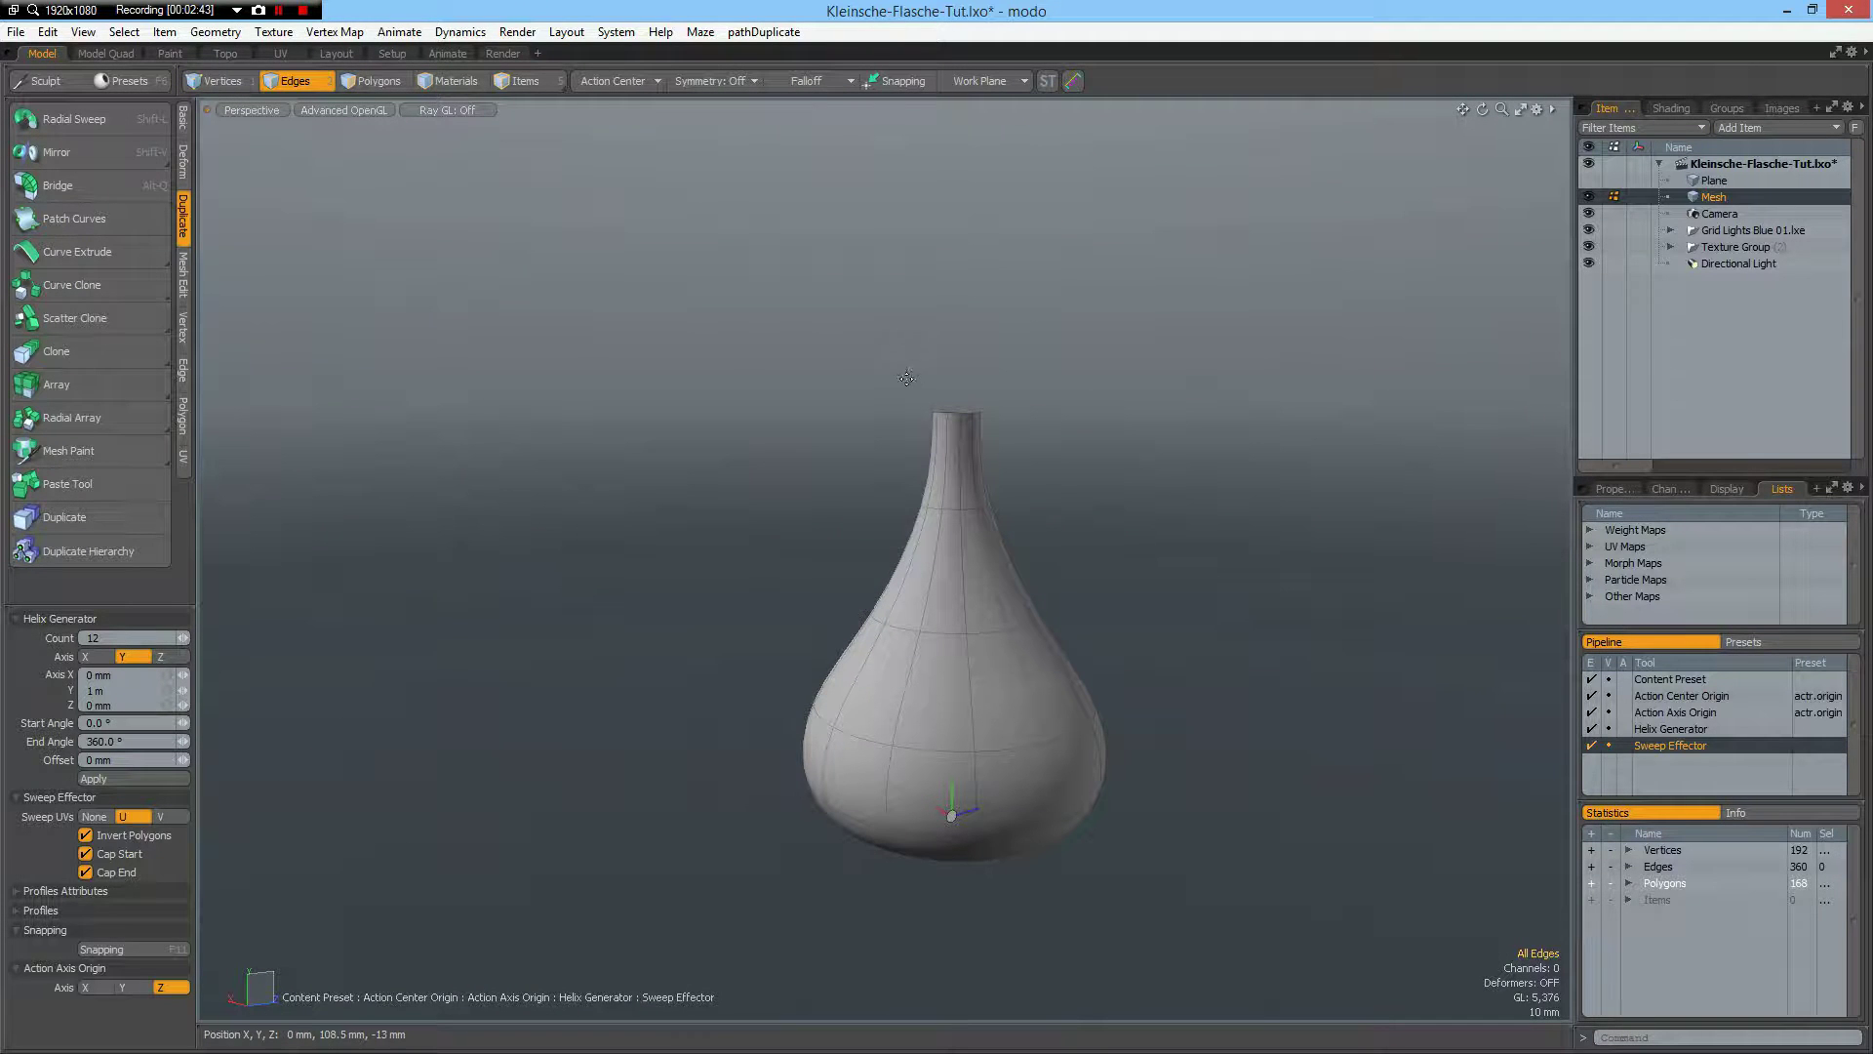
- Radial Sweep the neck's top rim edges about Z with a -180° end angle, centred beside the neck at about X 13 mm, Y 100.5 mm
key(space)
middle_drag(901, 377, 1058, 432)
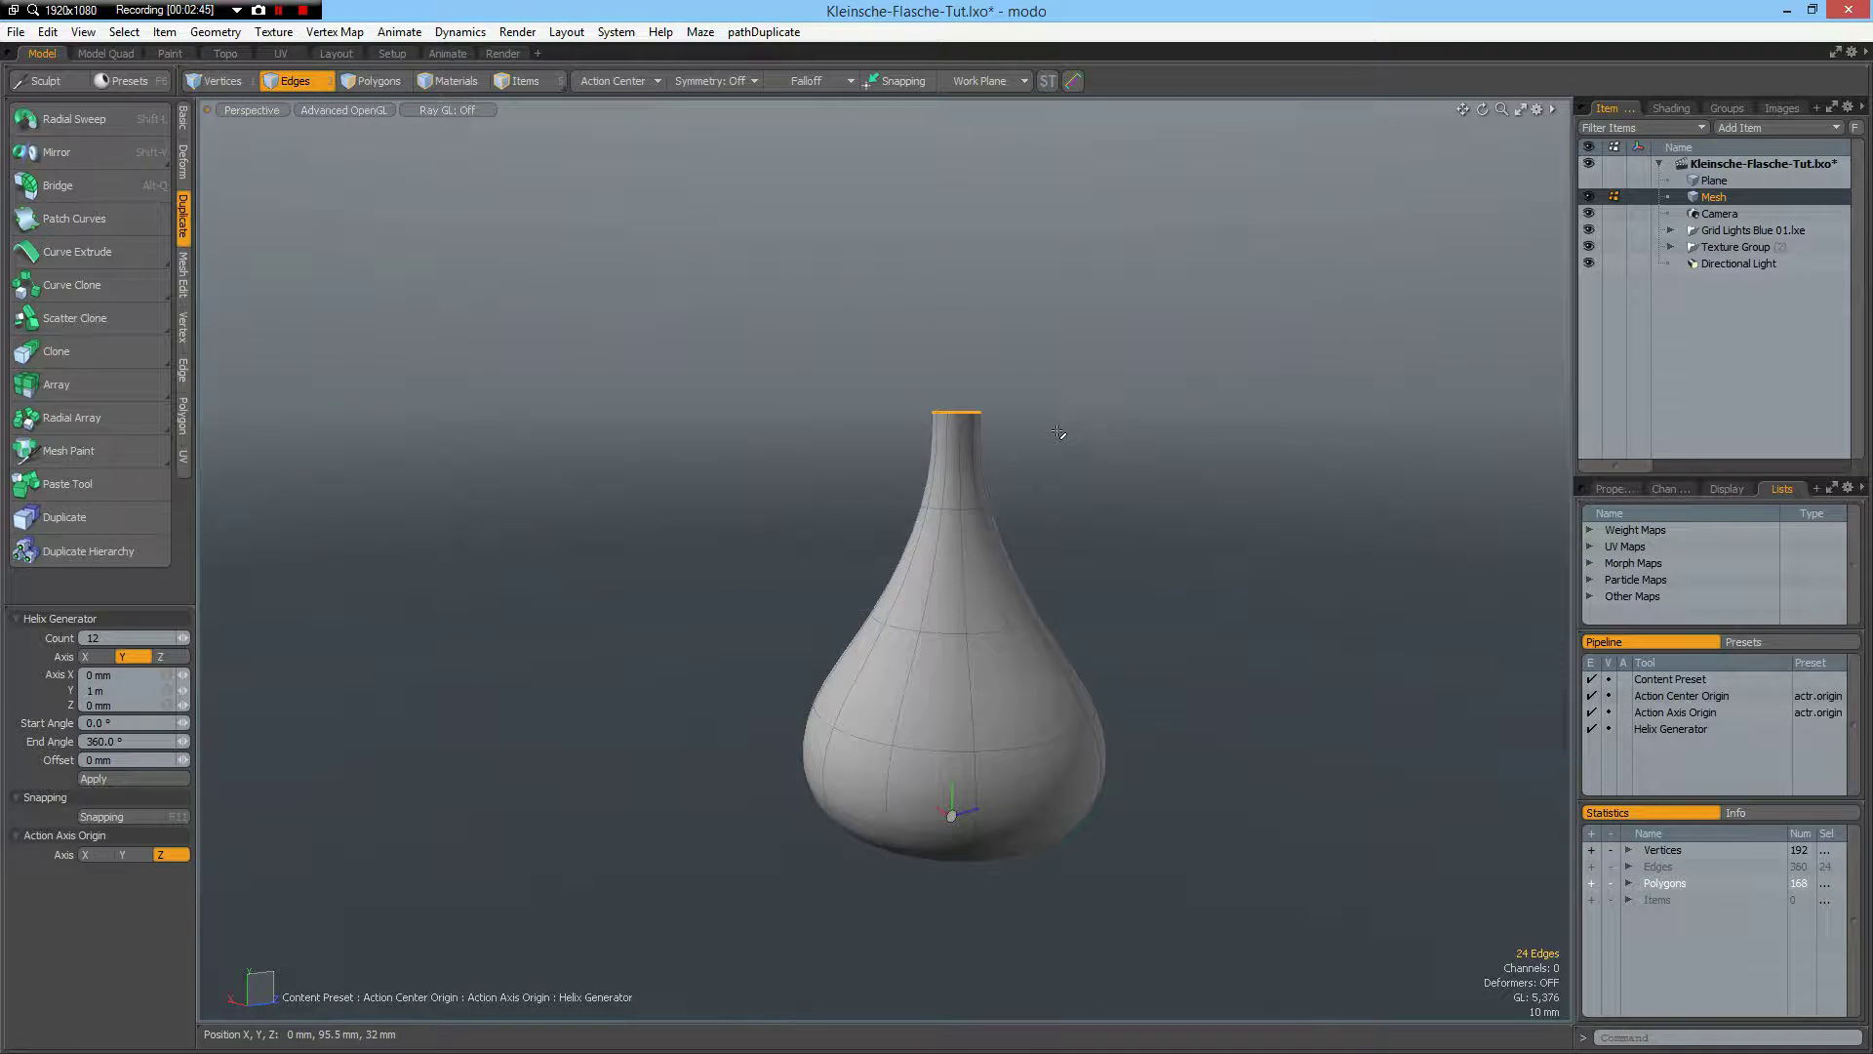
key(KP_1)
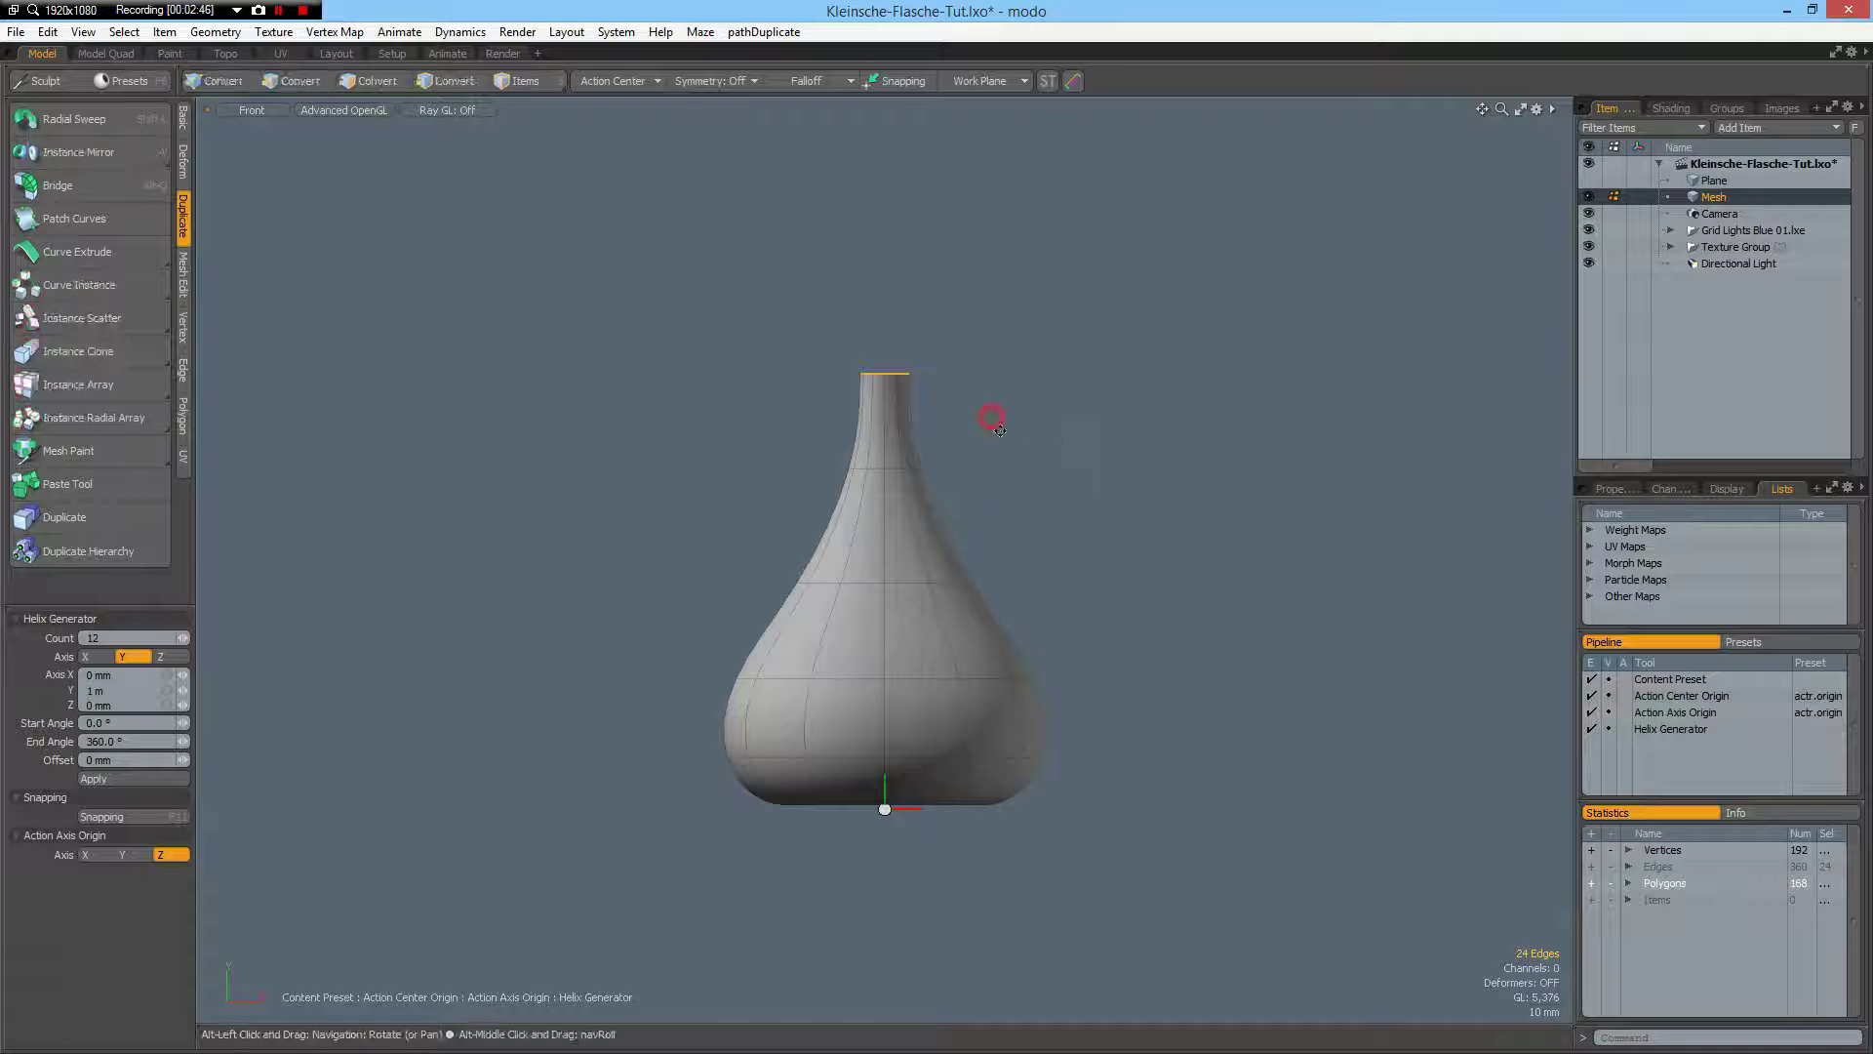
alt+shift+drag(984, 390, 999, 421)
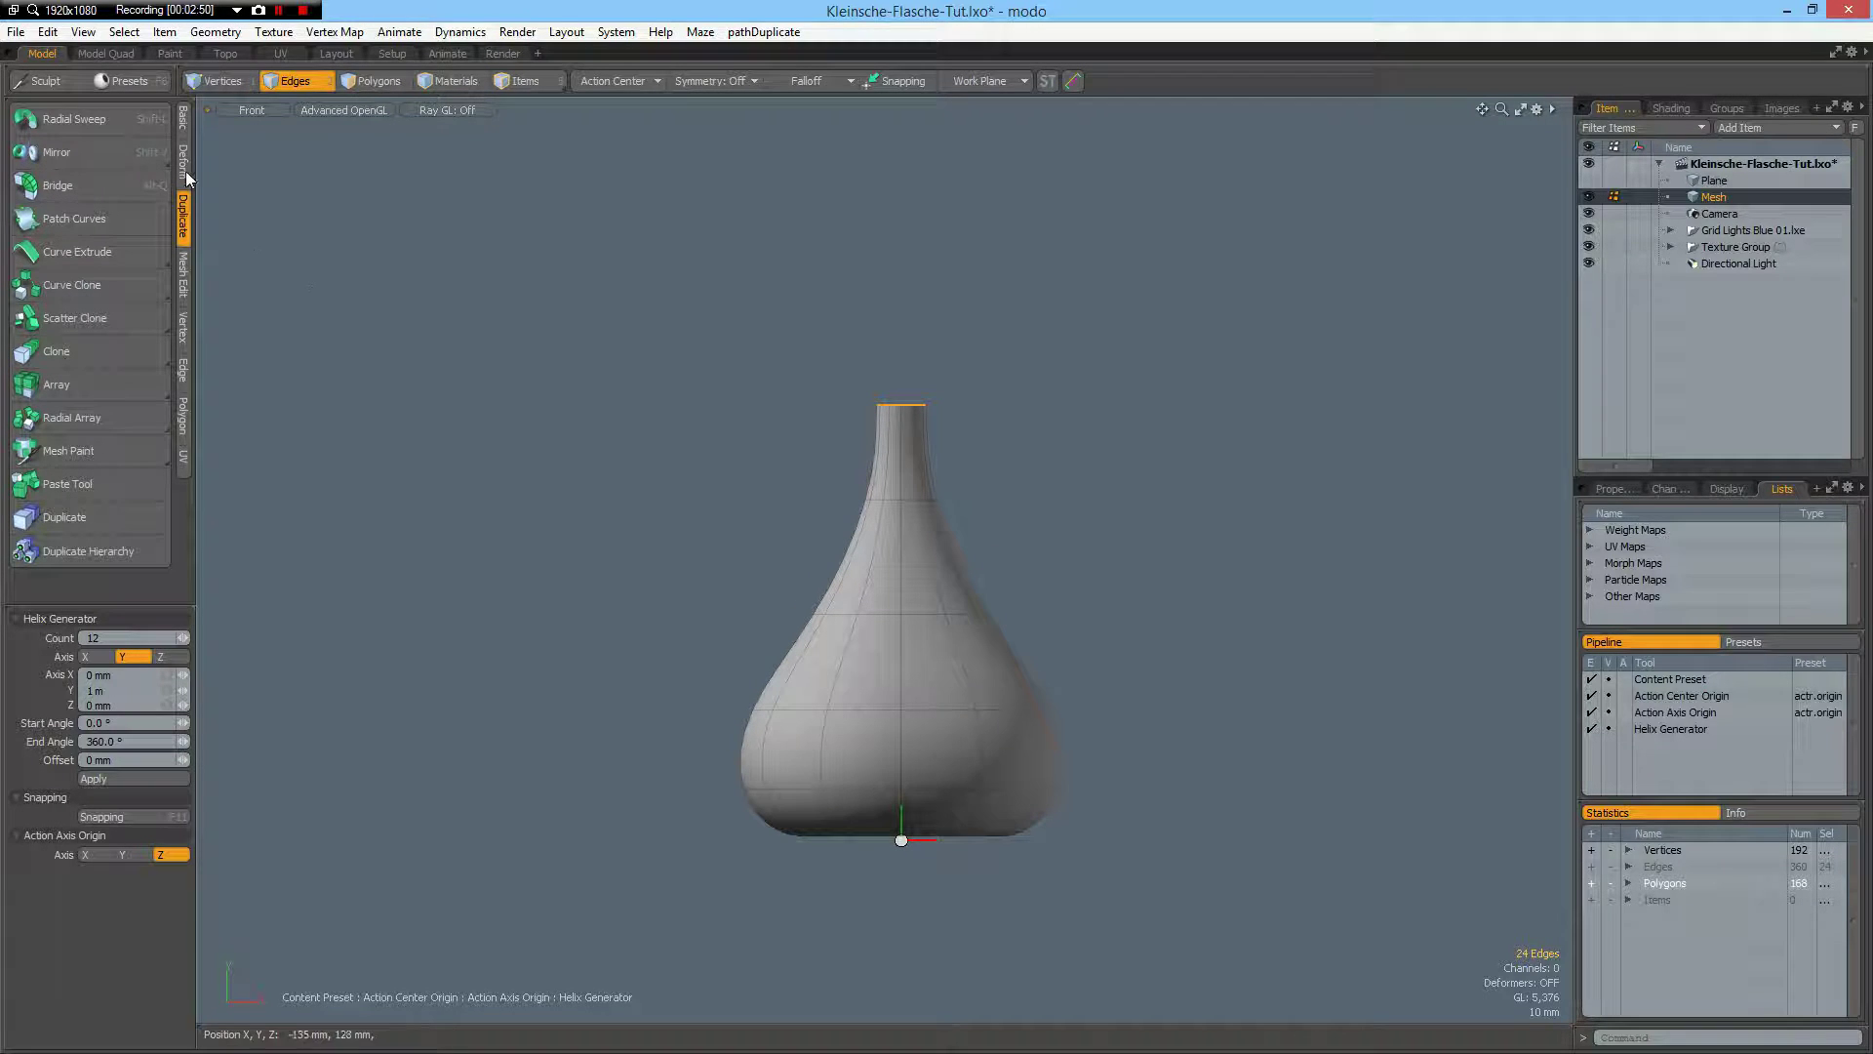
click(101, 113)
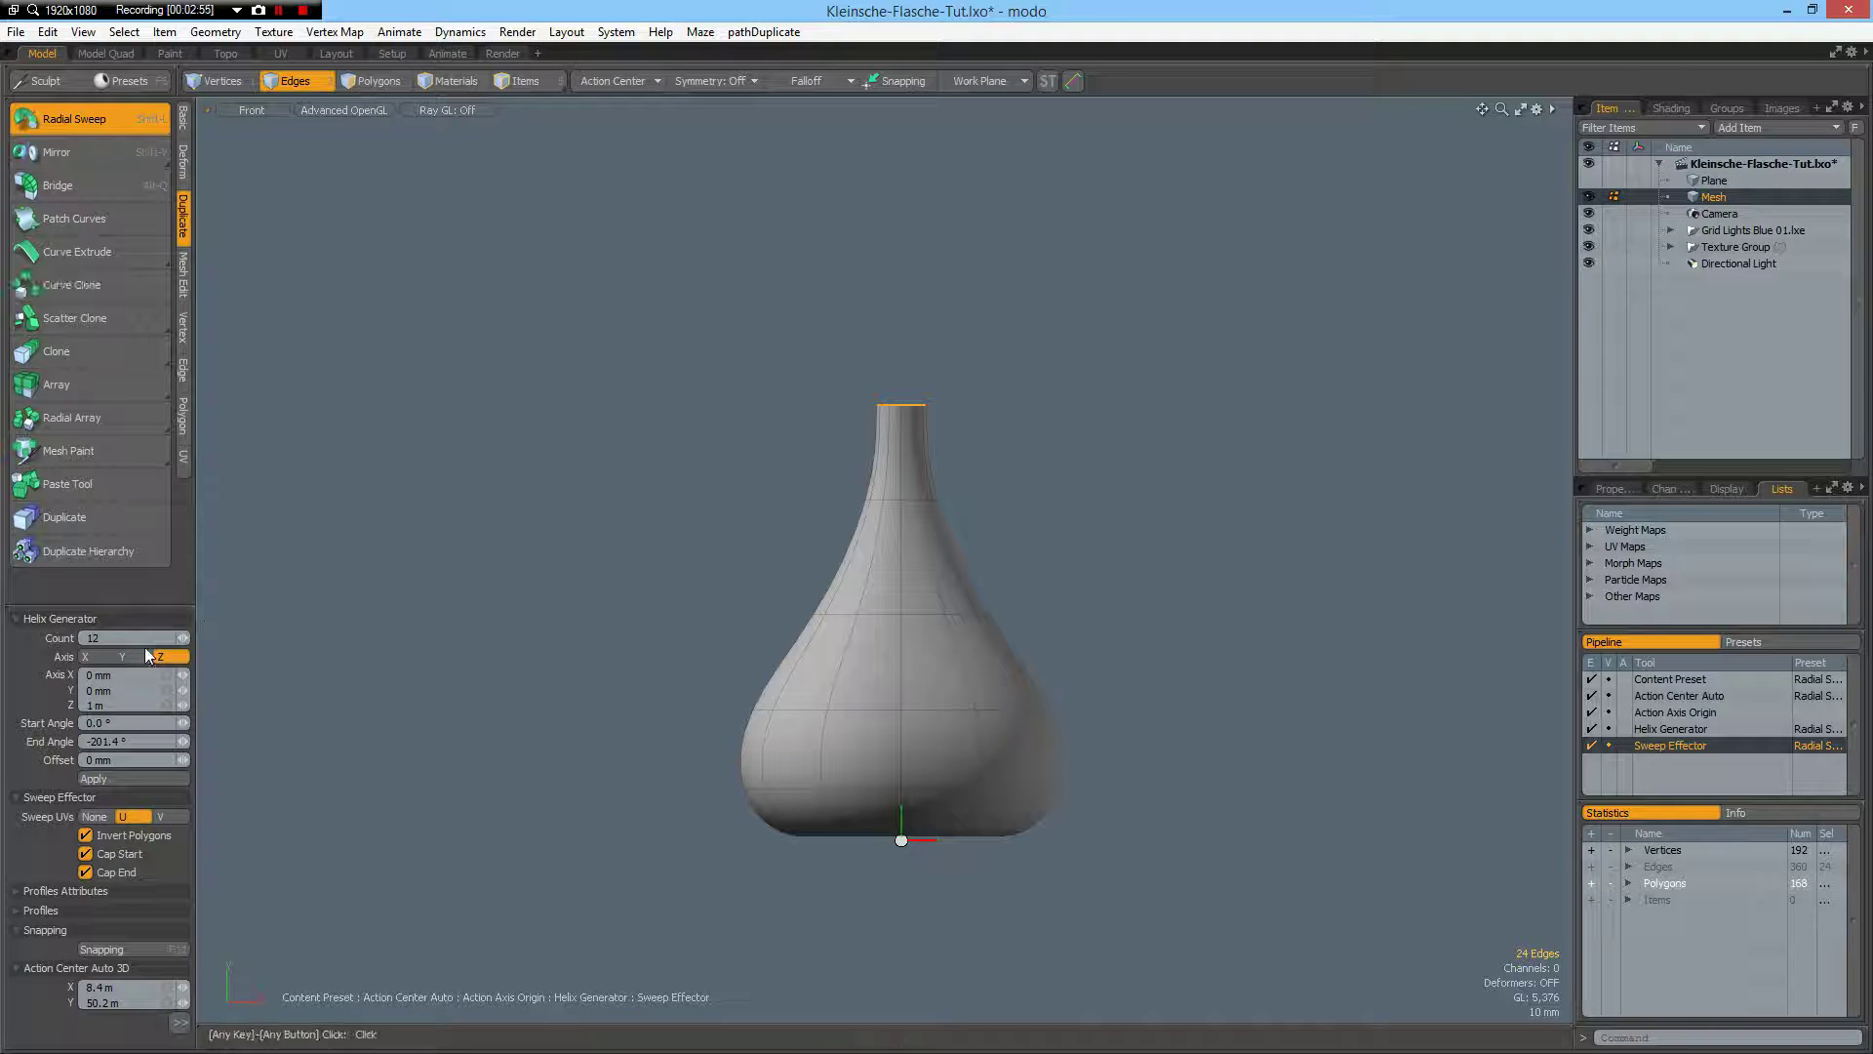
click(142, 741)
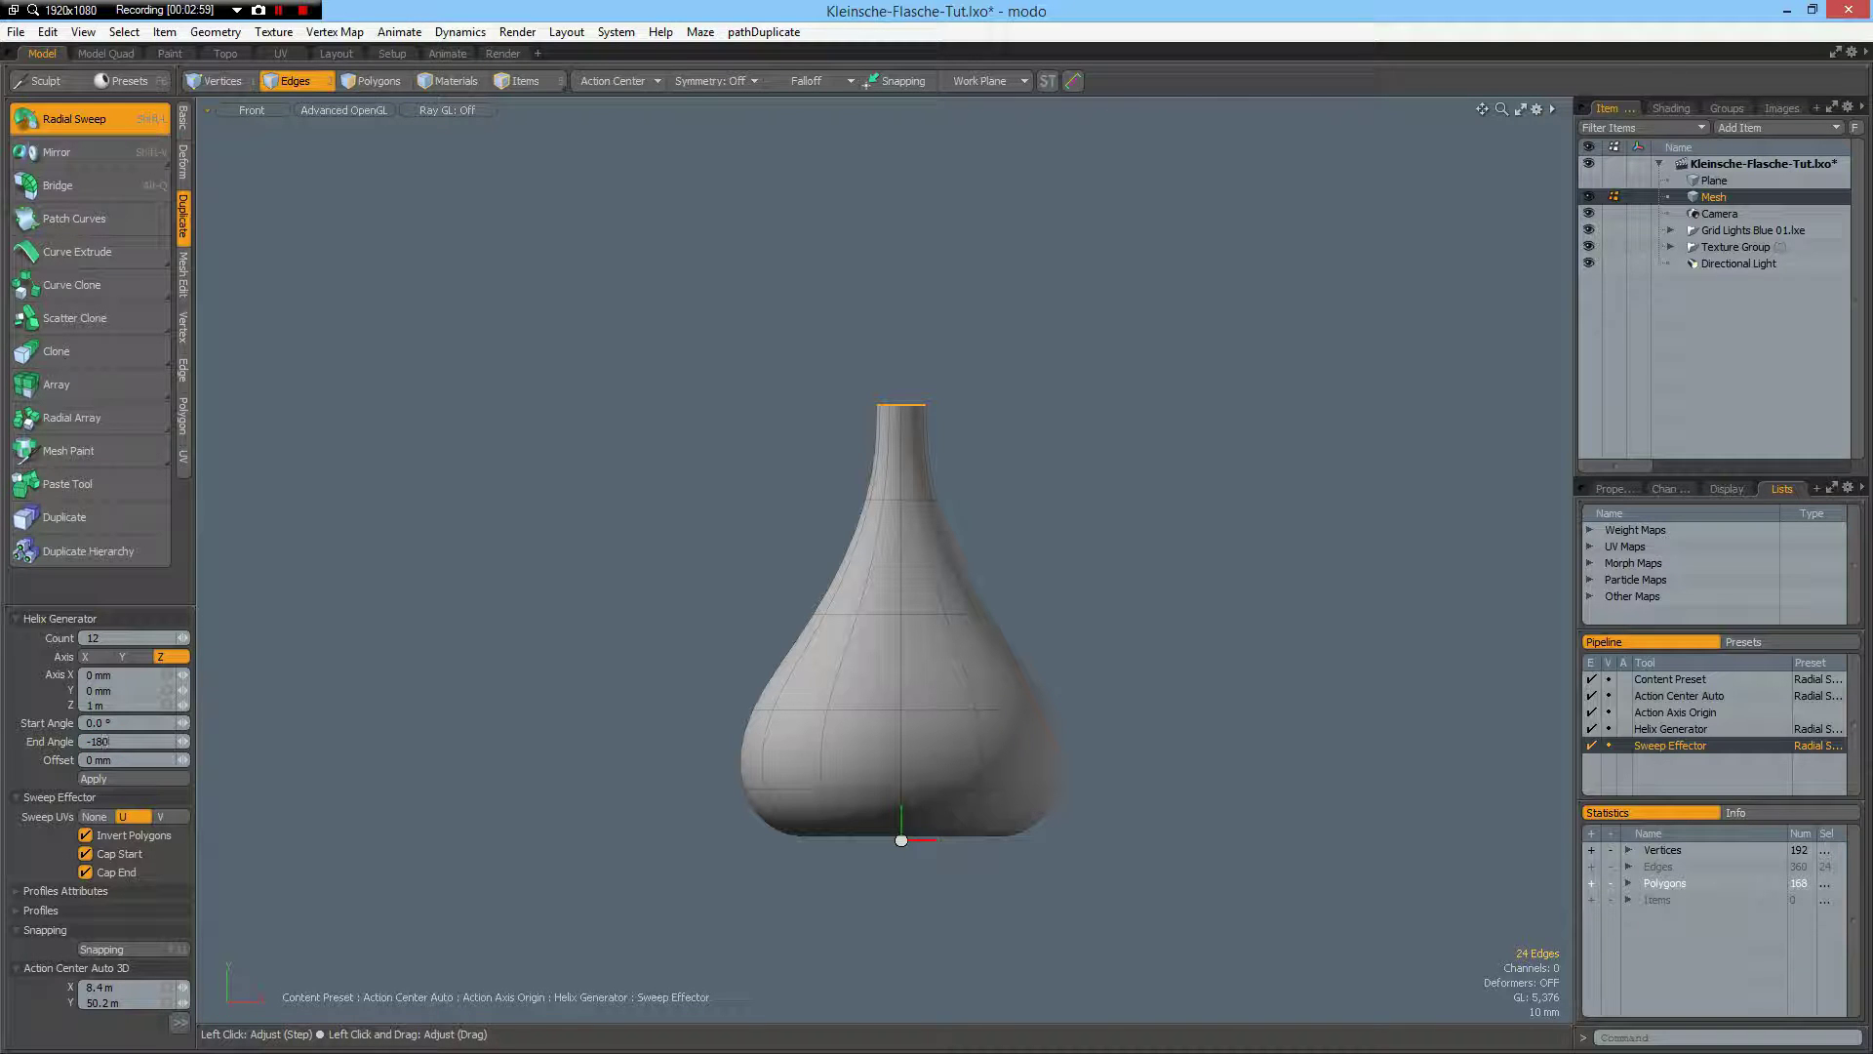
click(958, 404)
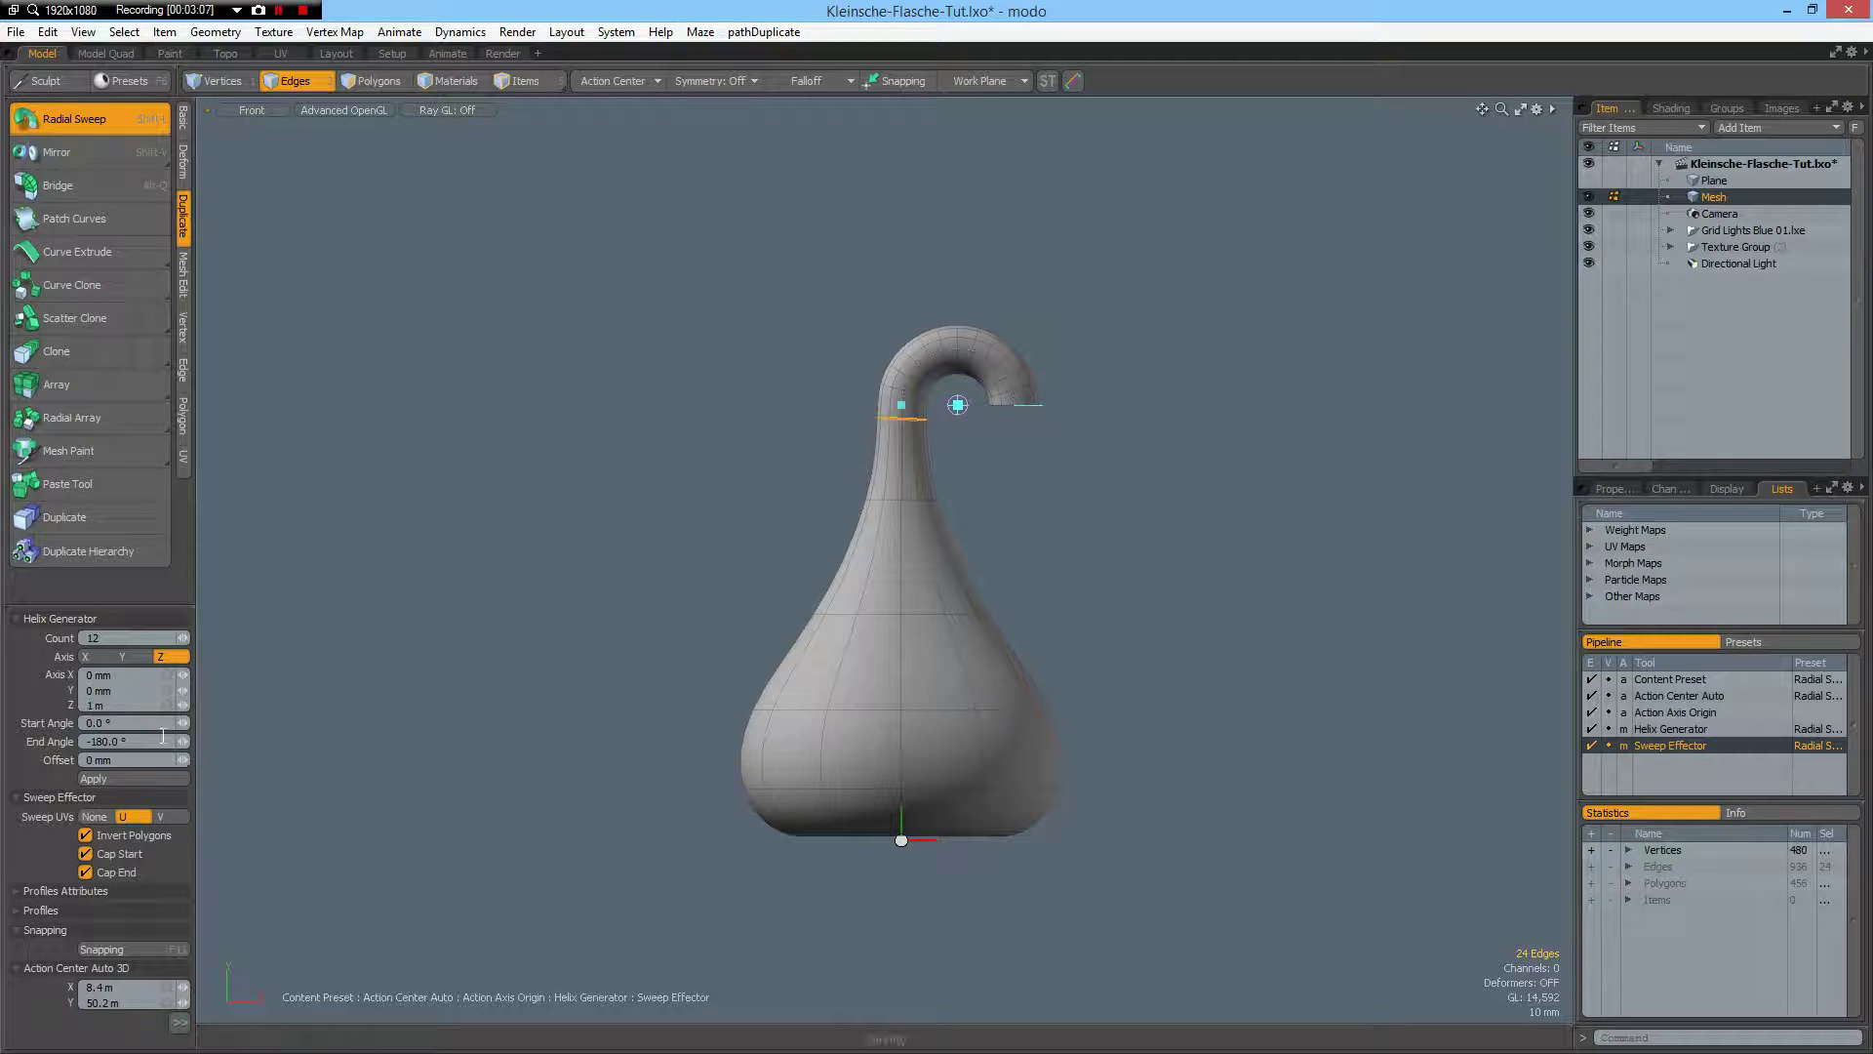
- Set the neck sweep's end angle to -202° so the hook curls further back toward the bottle, and finish the sweep
drag(183, 739, 187, 738)
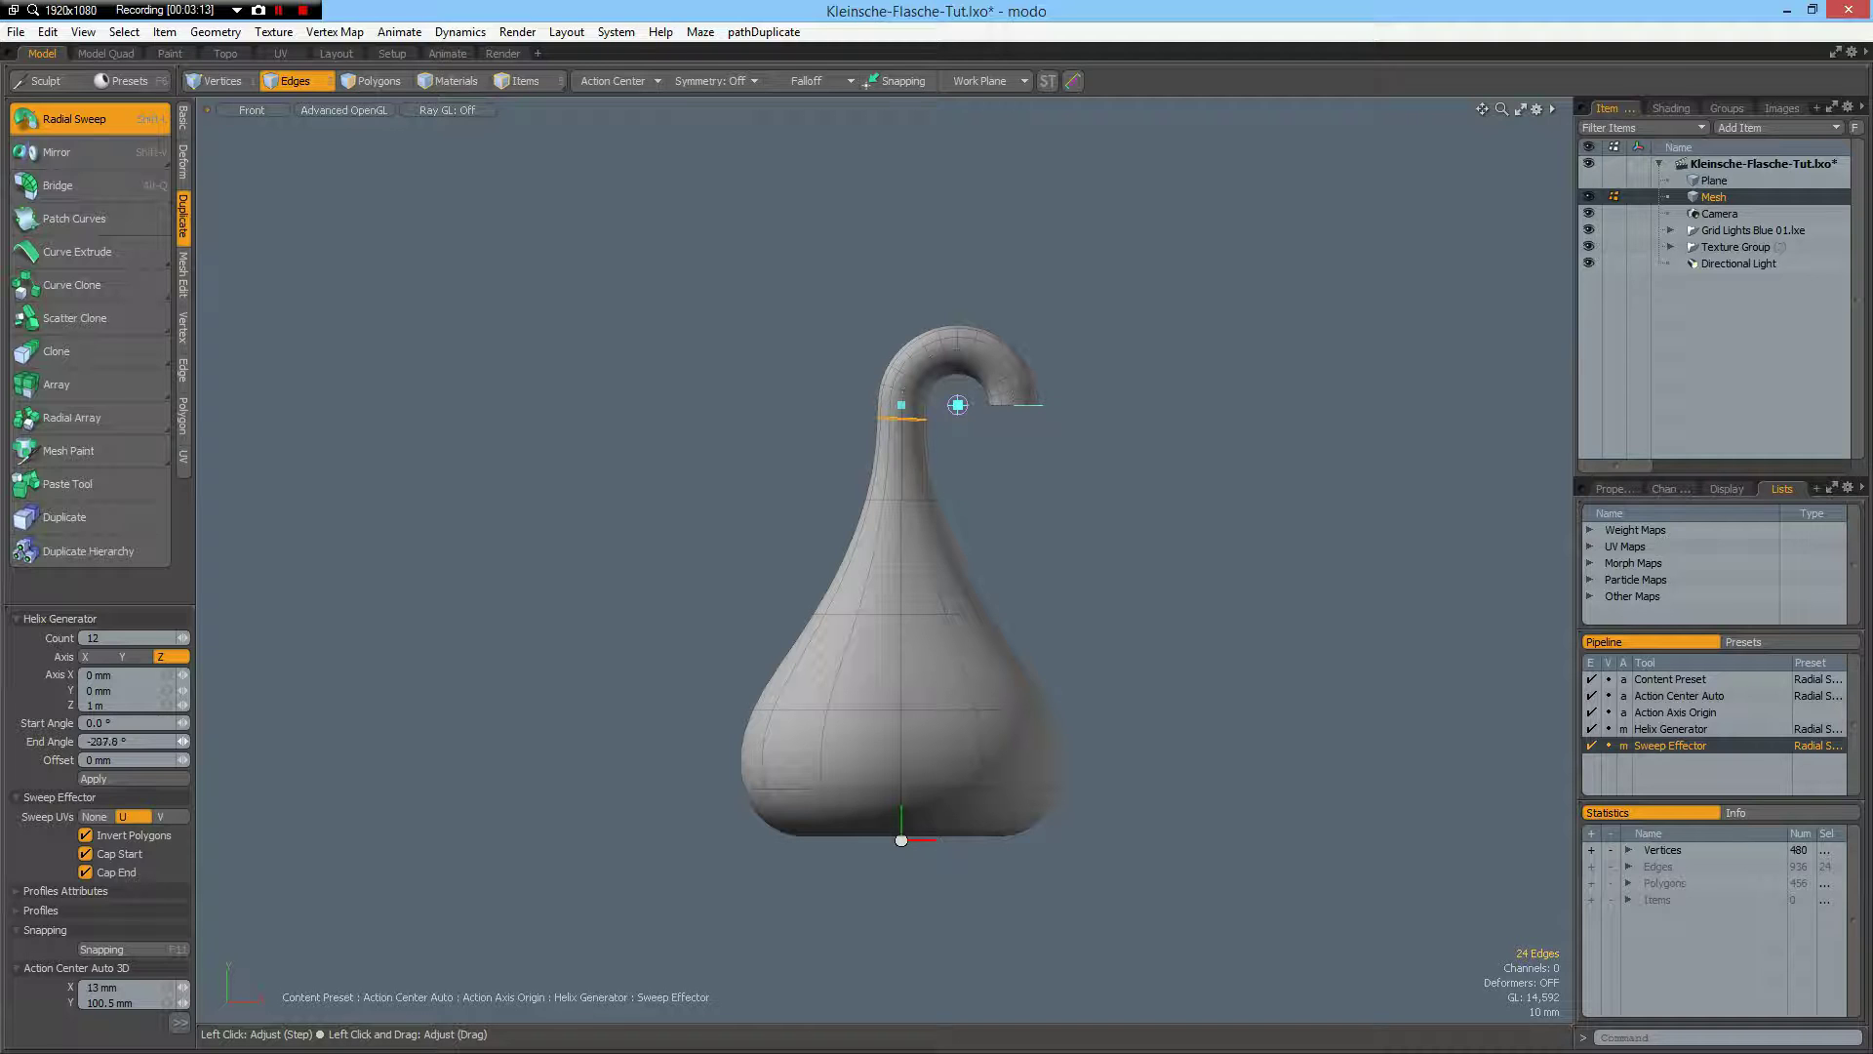
drag(184, 740, 185, 741)
drag(184, 740, 184, 740)
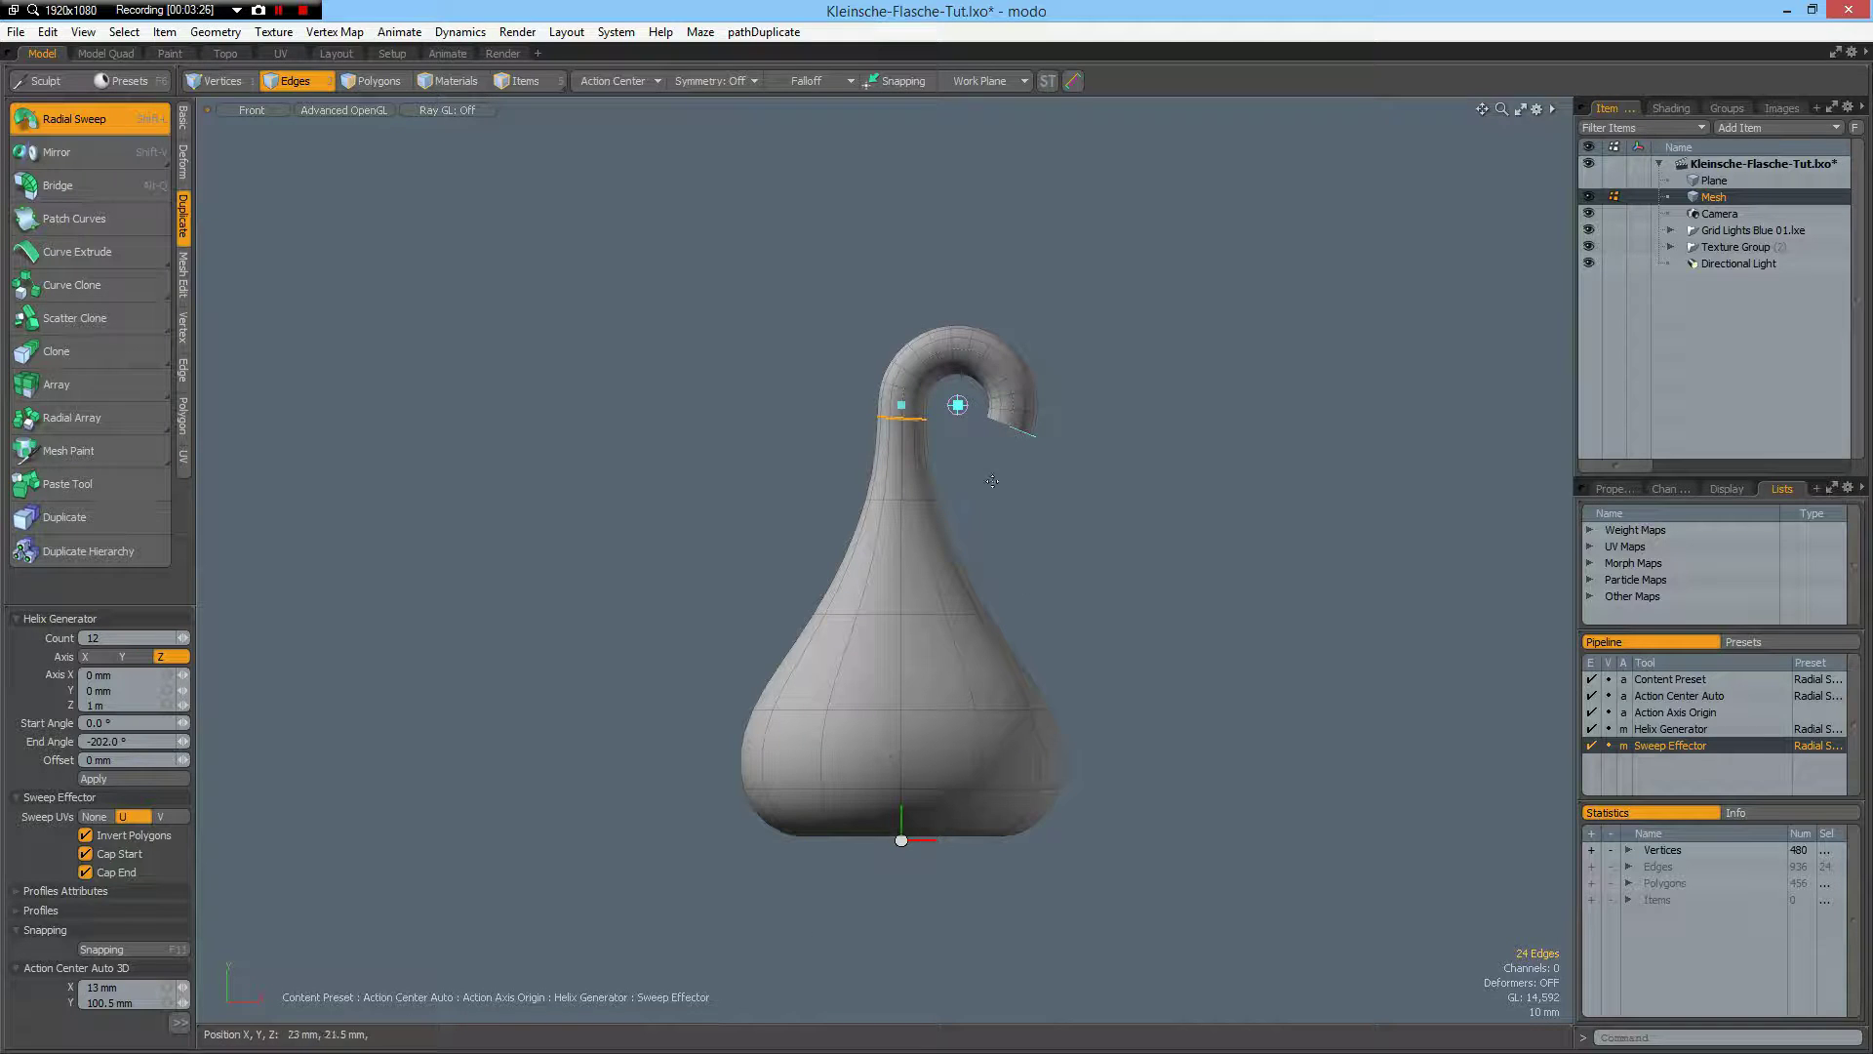
key(space)
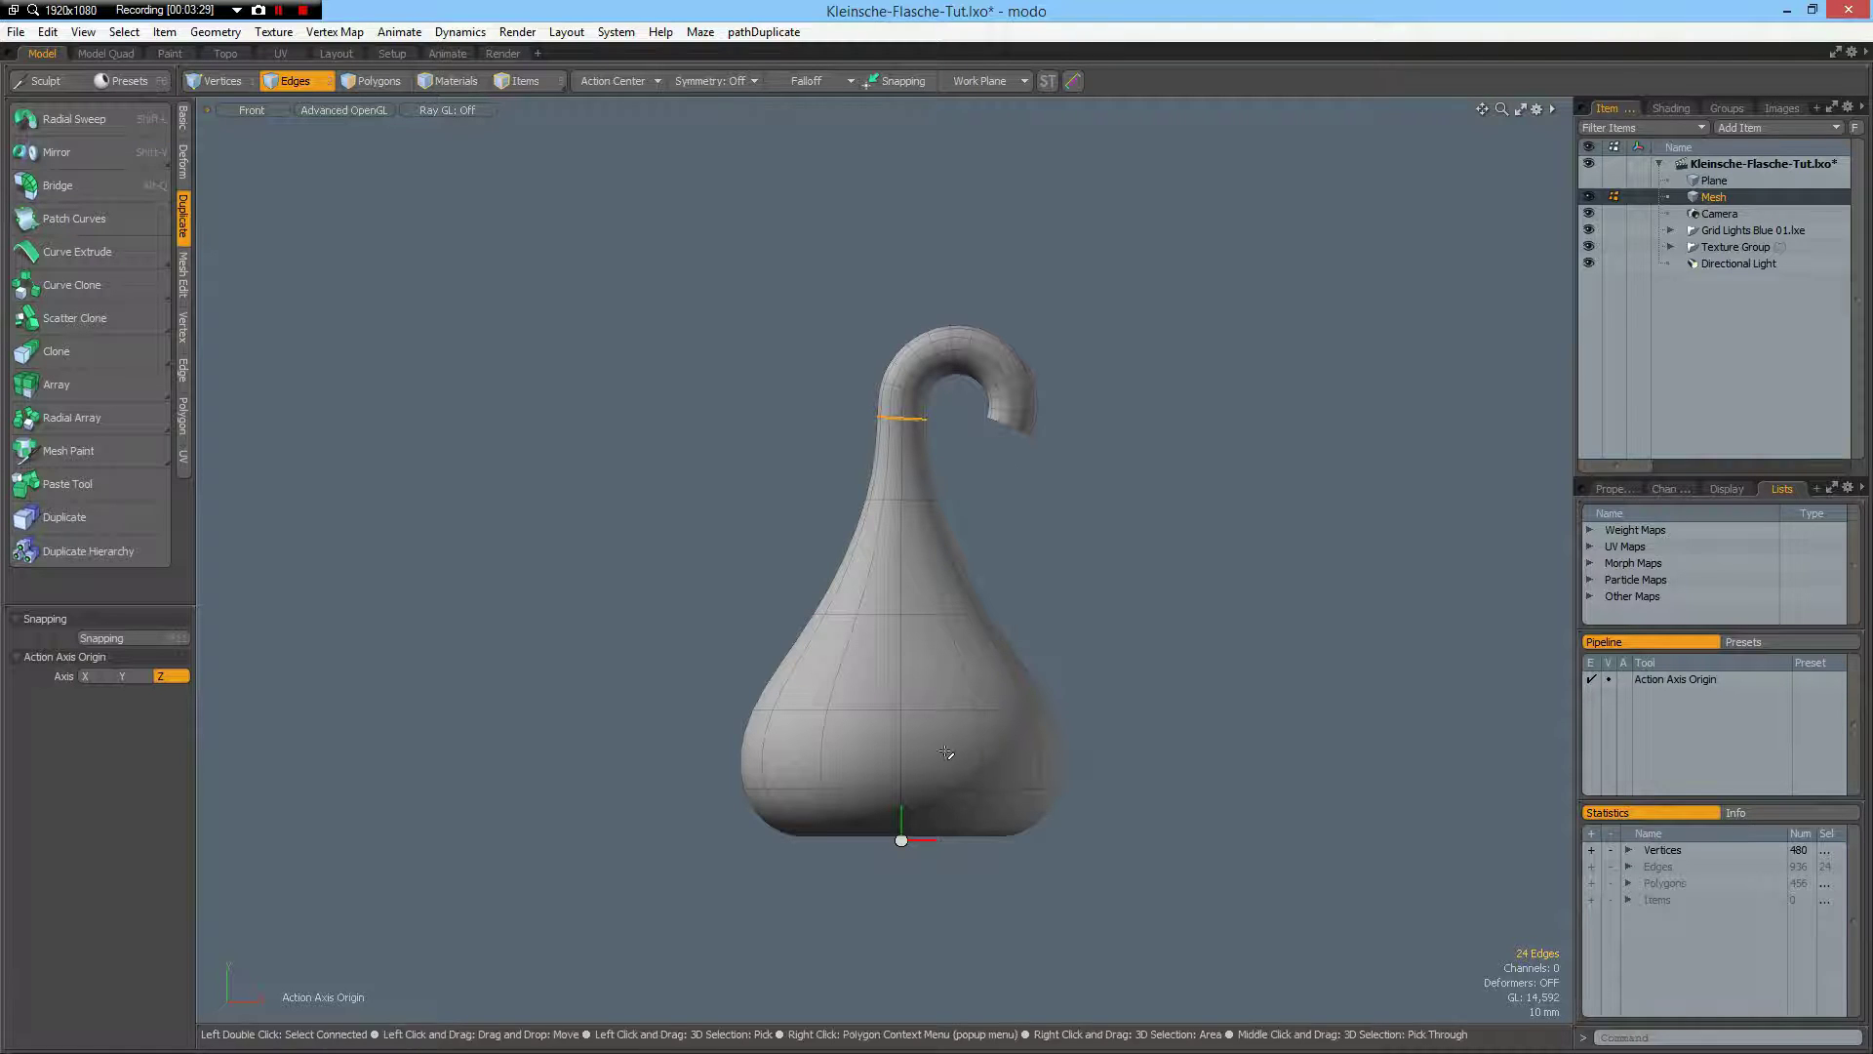
- Turn off subdivision surfaces and delete four adjacent front polygons from the bottle's outer wall to open a window into it
key(Tab)
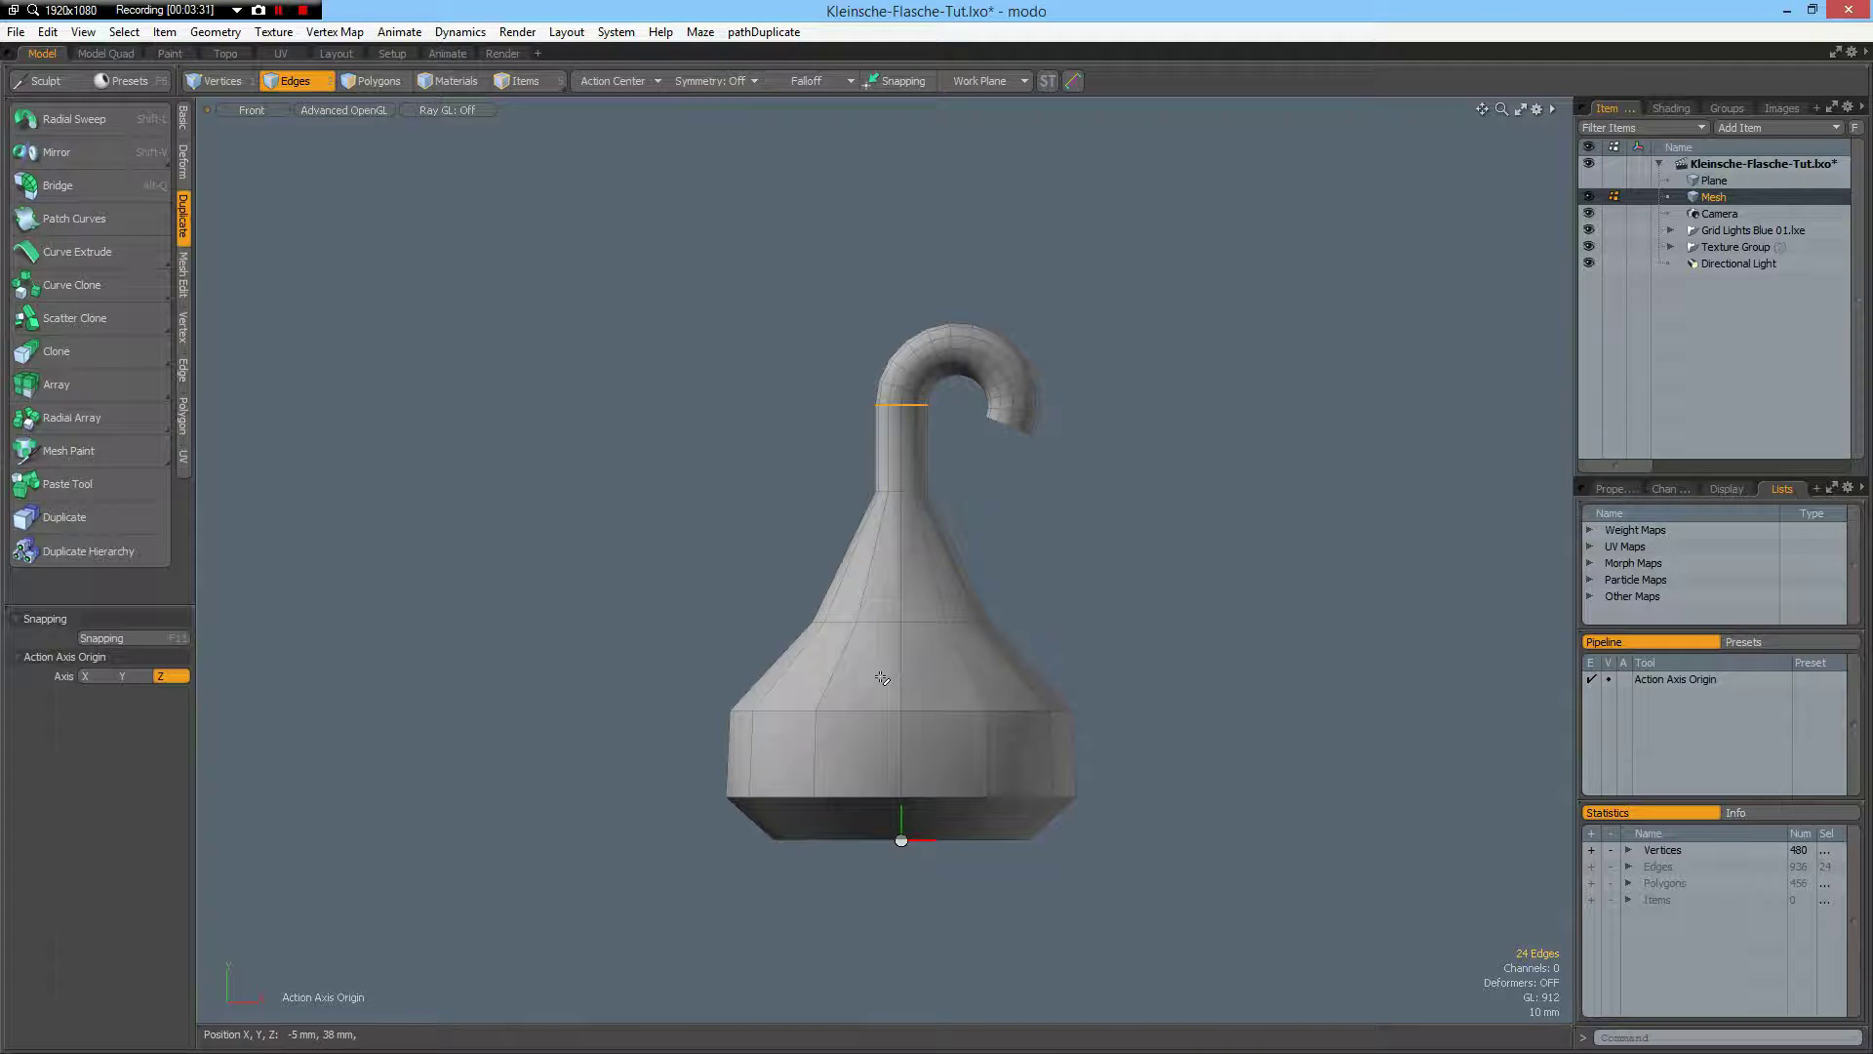
key(Delete)
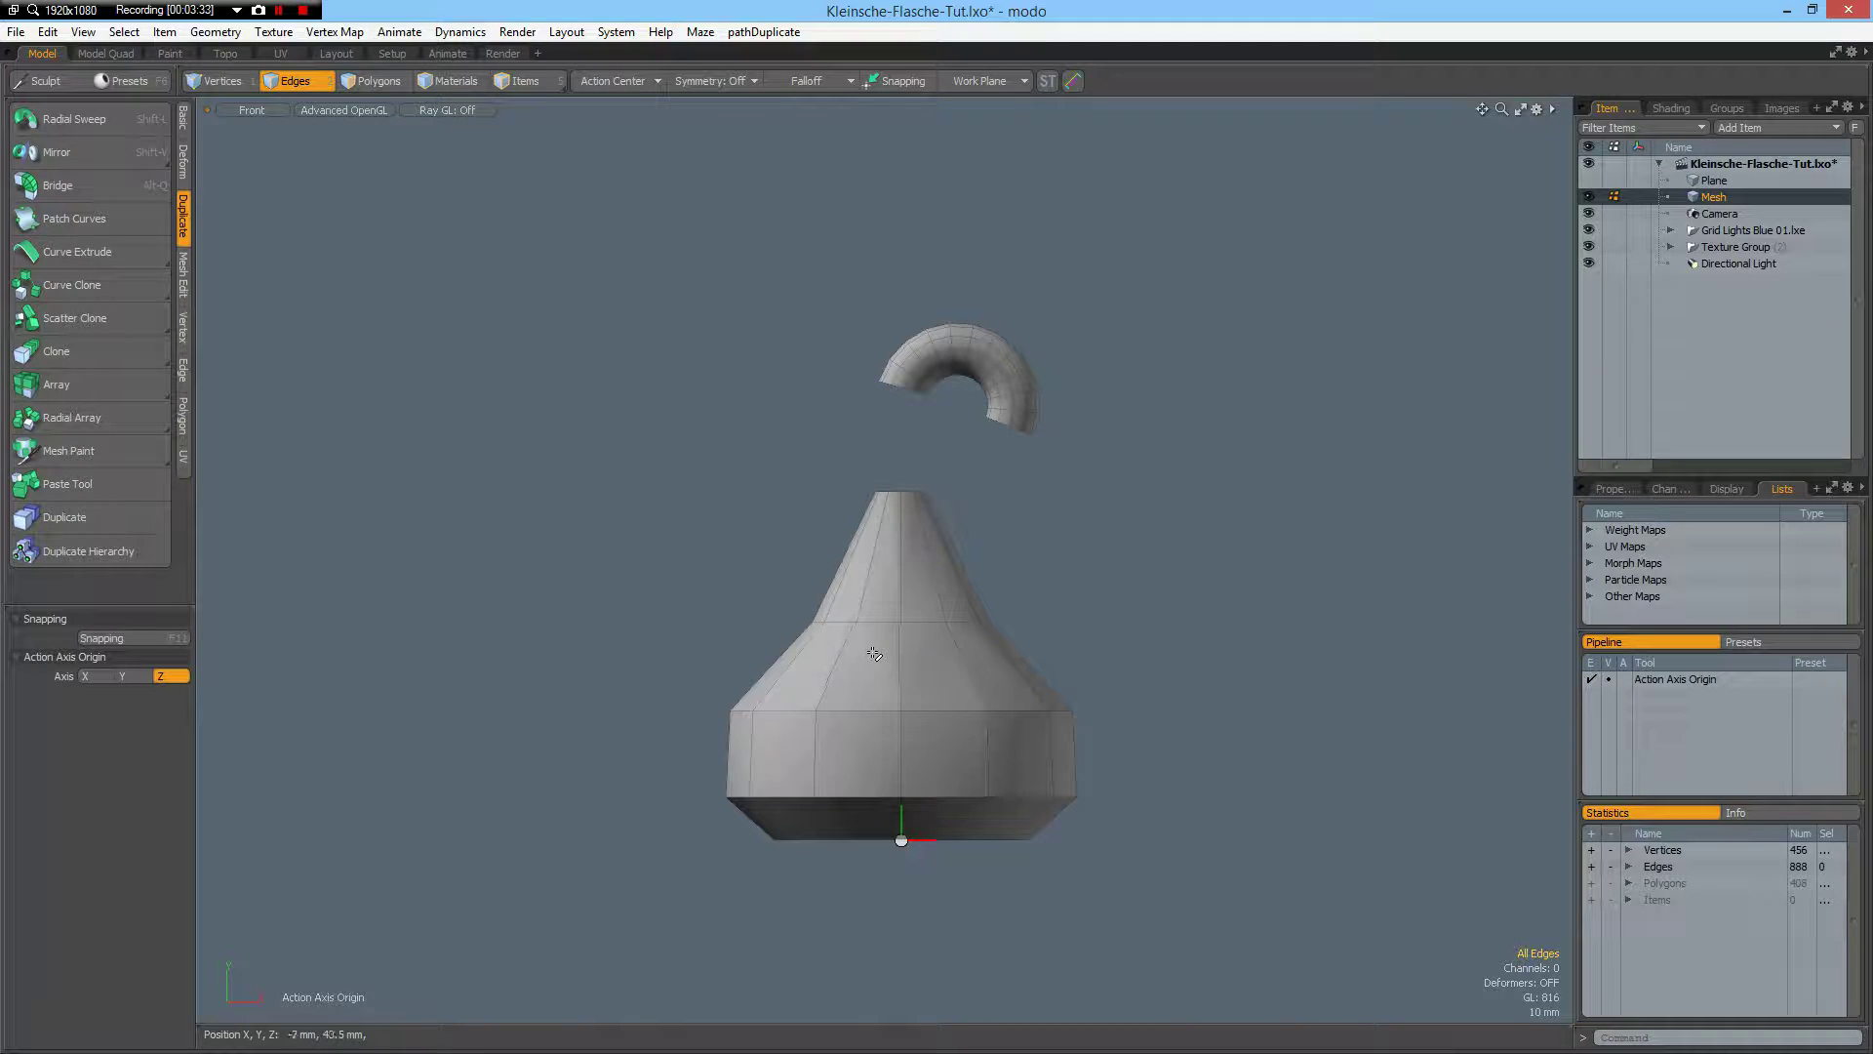
key(ctrl+z)
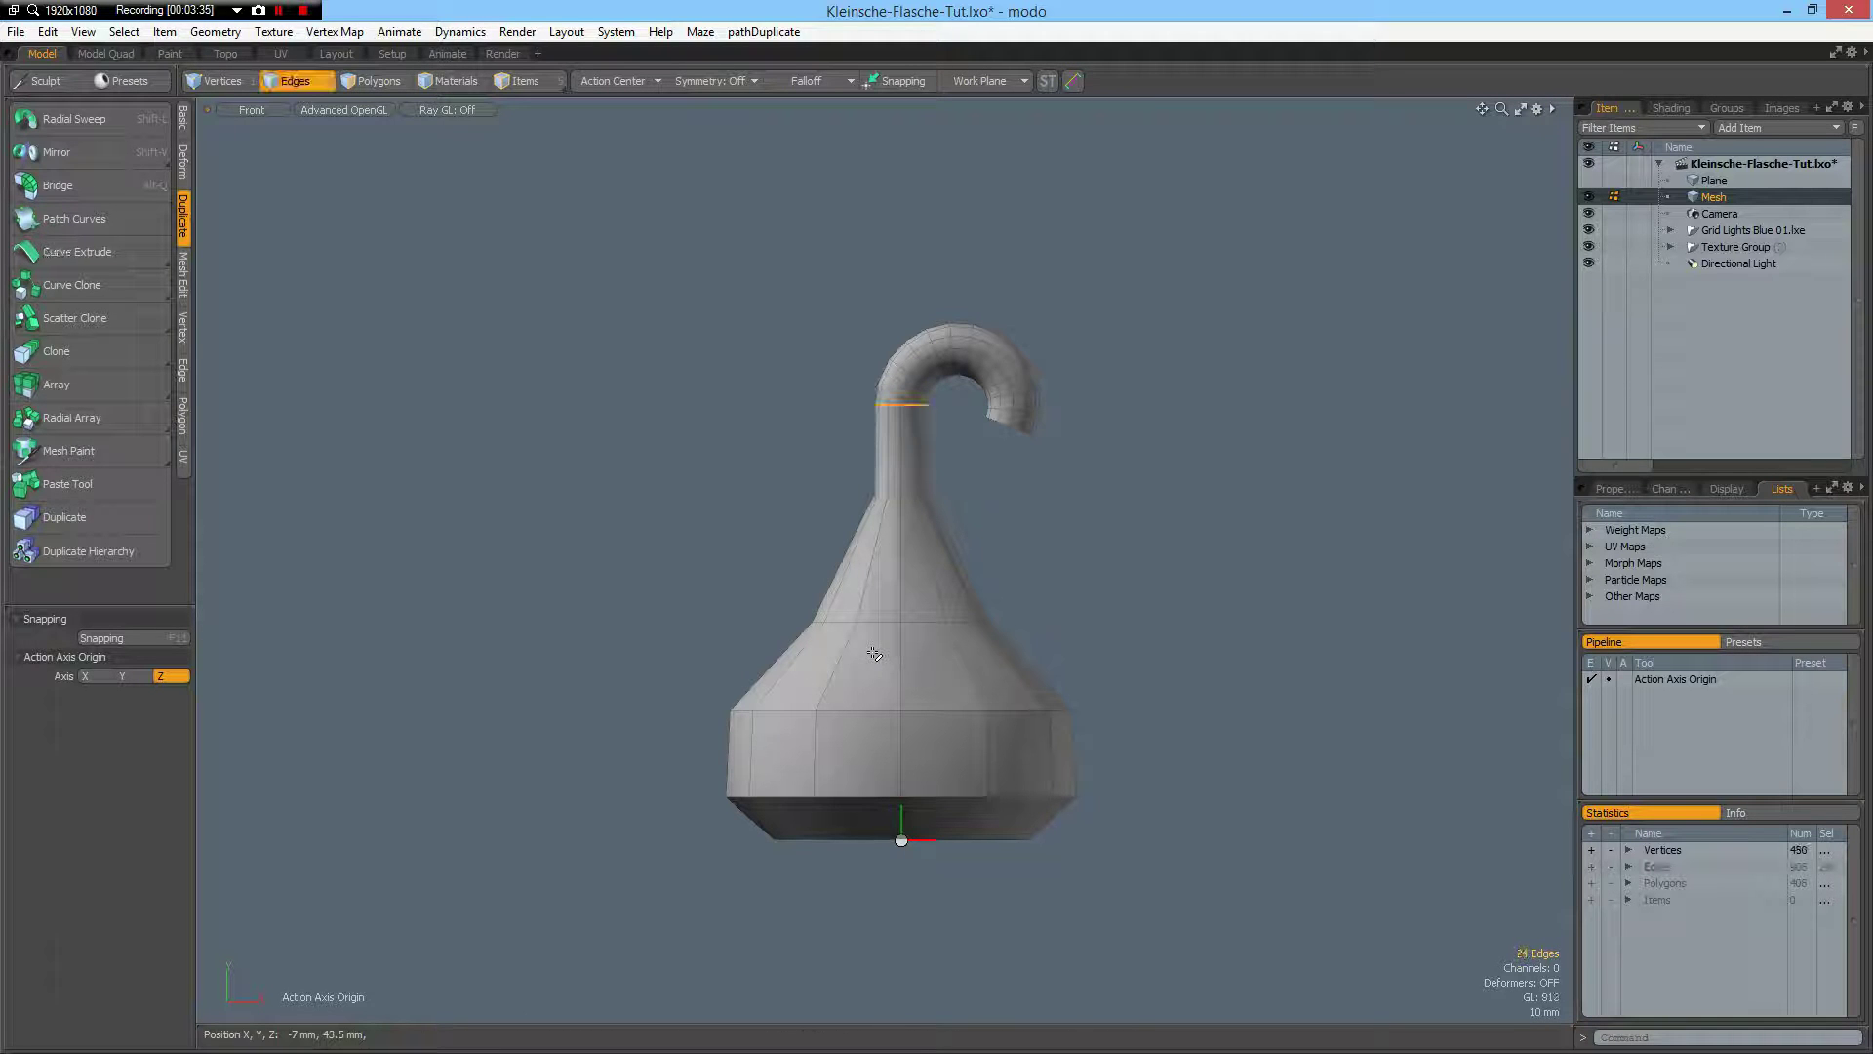
key(space)
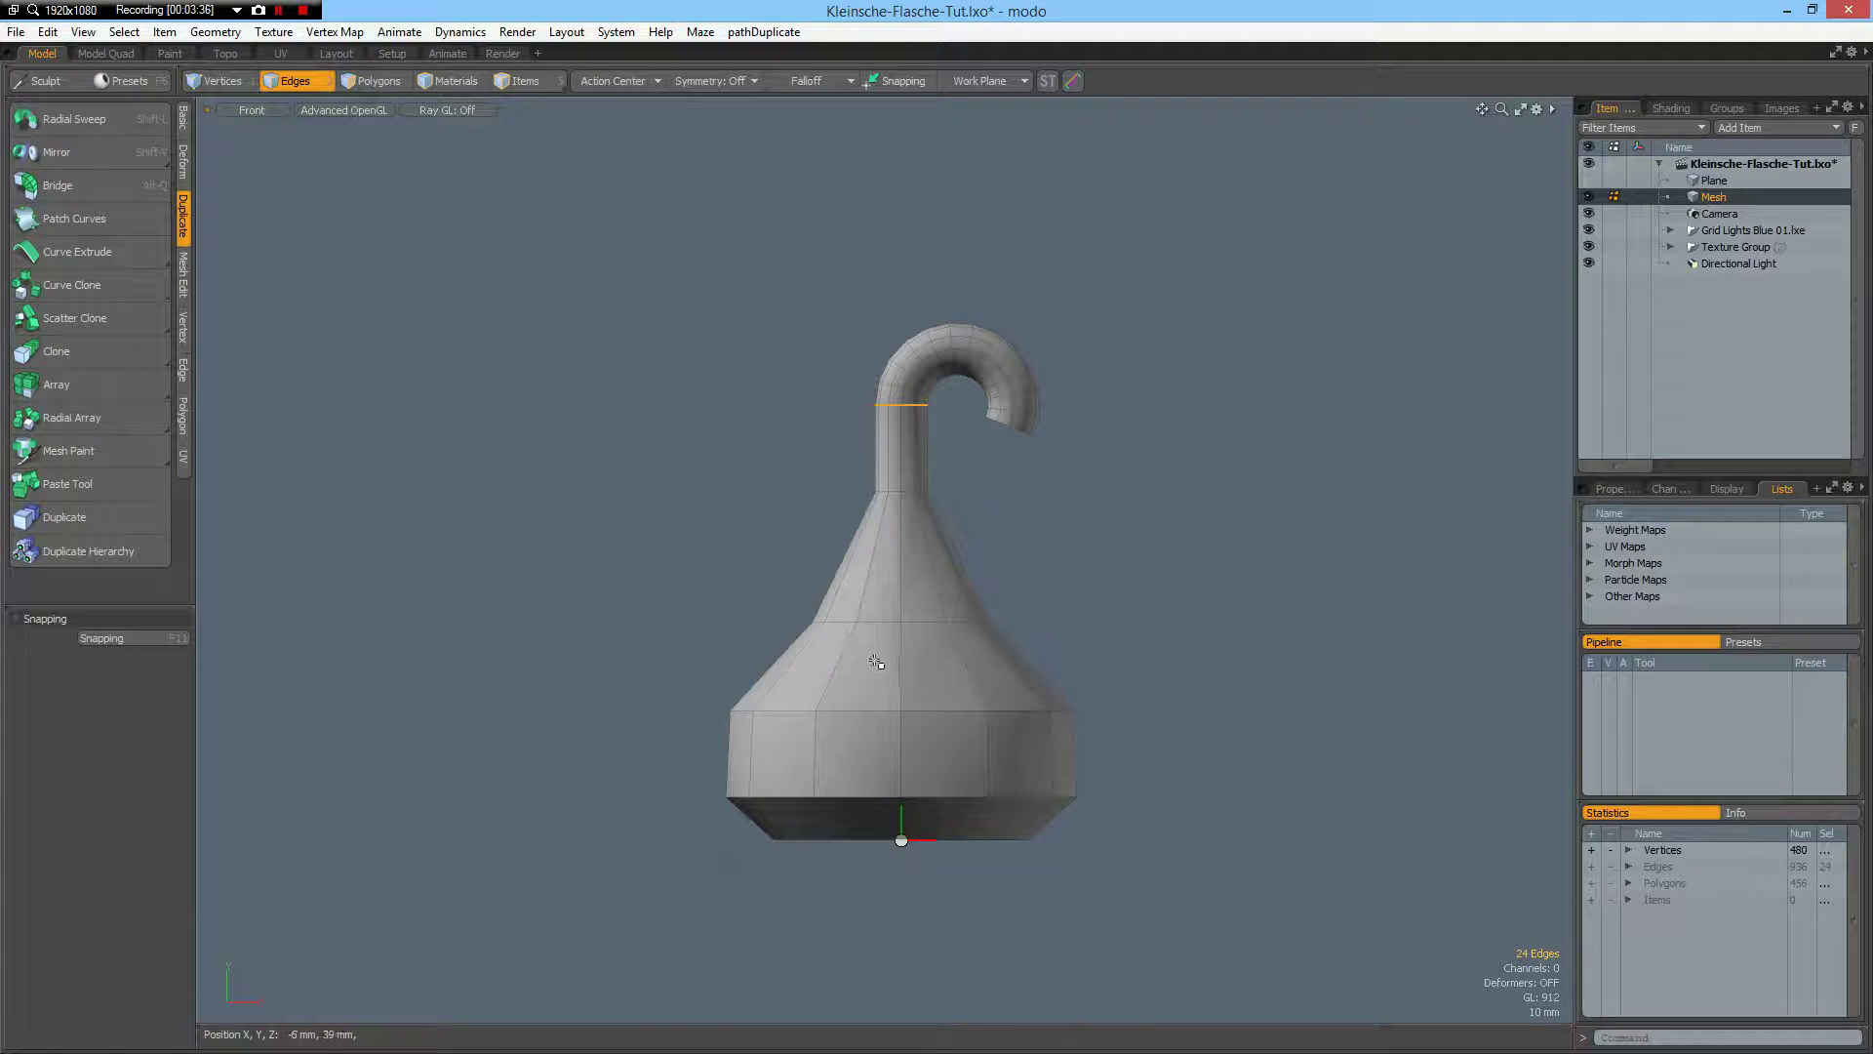
key(3)
mouse_move(928, 670)
mouse_down()
mouse_move(922, 722)
mouse_move(841, 732)
mouse_up()
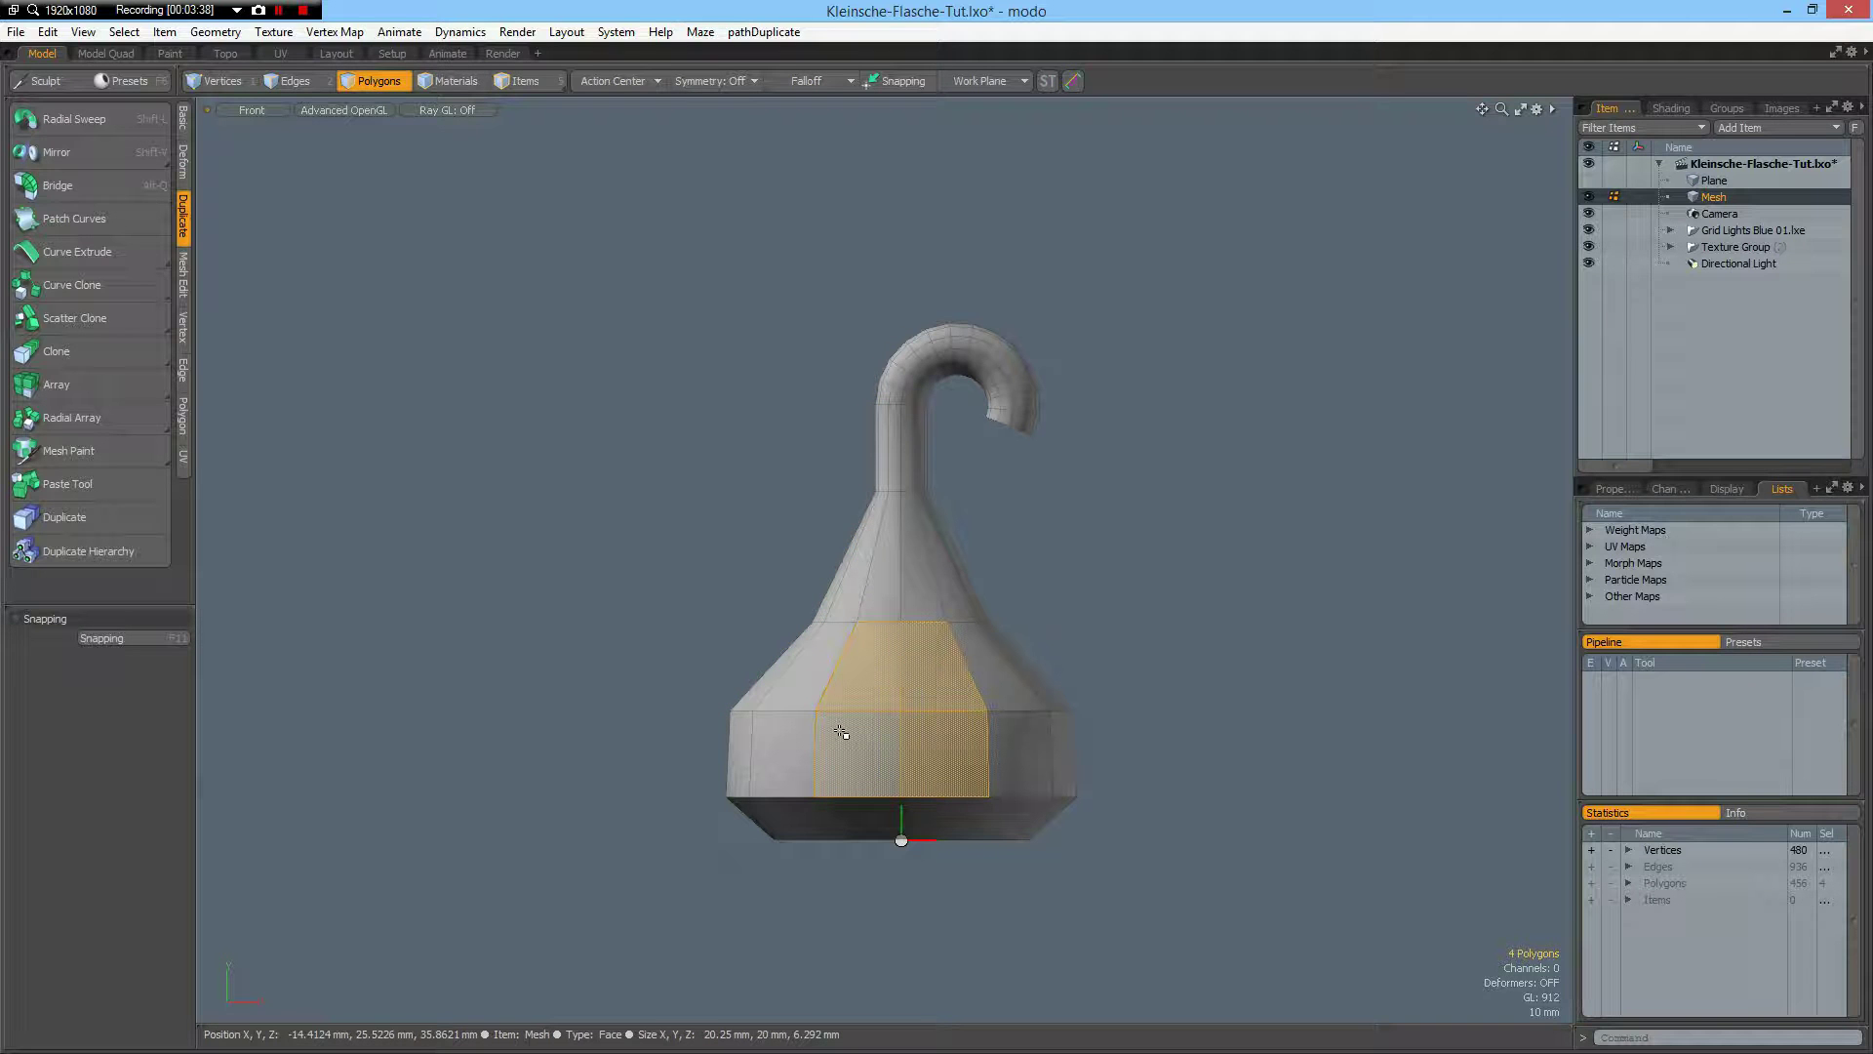
key(Delete)
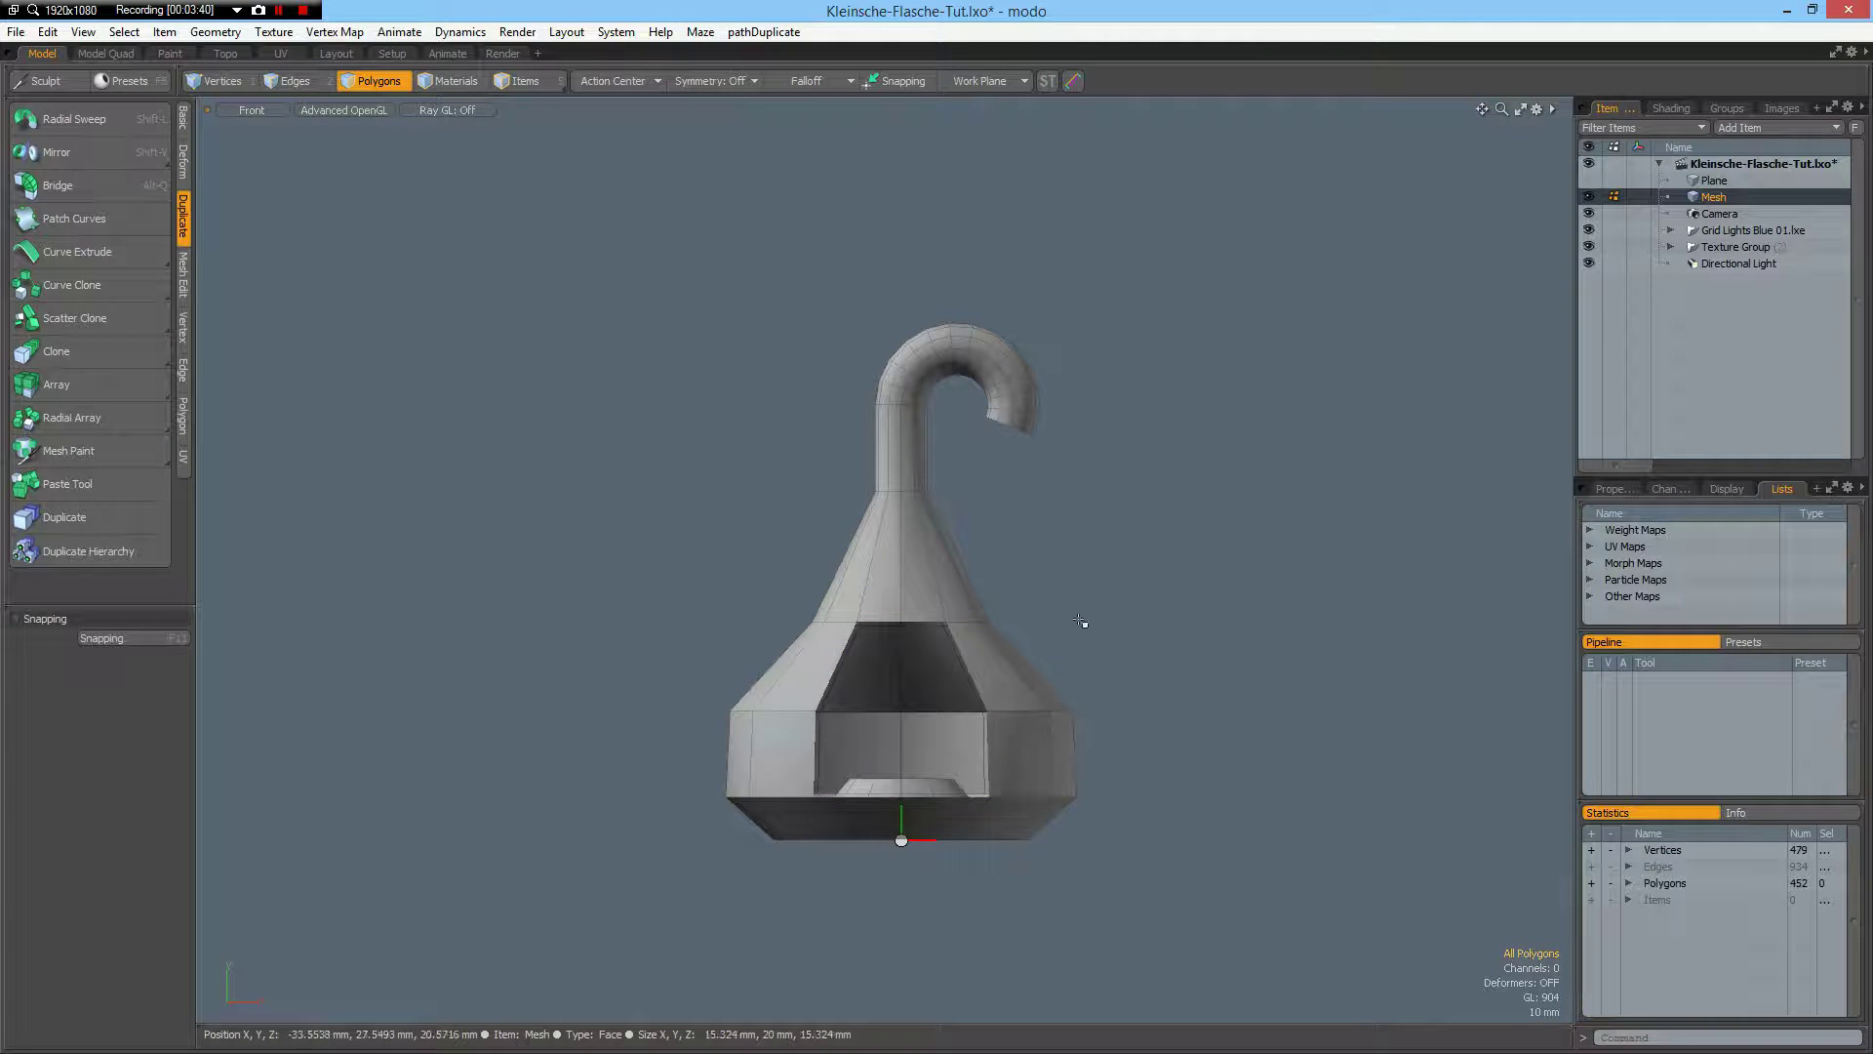
- Examine the inward-curving base opening through the window in the outer wall in perspective
key(ctrl+space)
click(1163, 562)
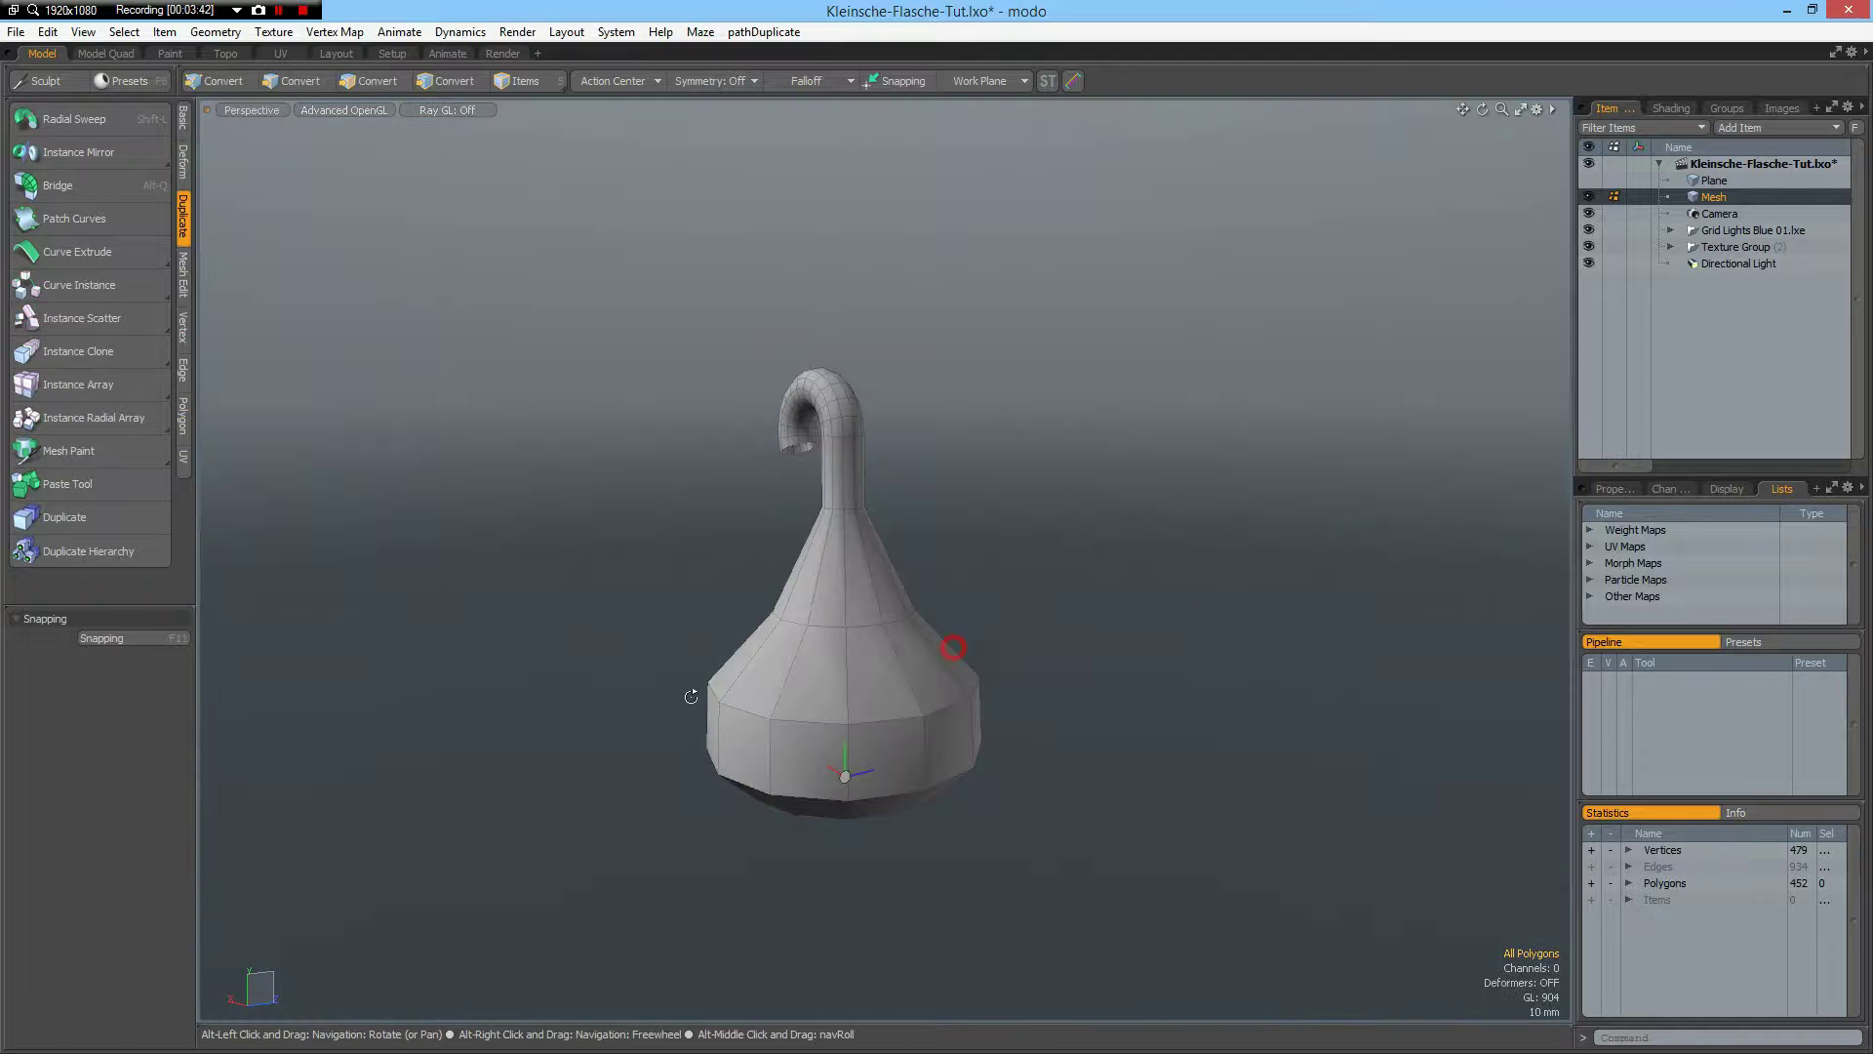
alt+drag(1020, 599, 589, 673)
scroll(908, 695, up, 6)
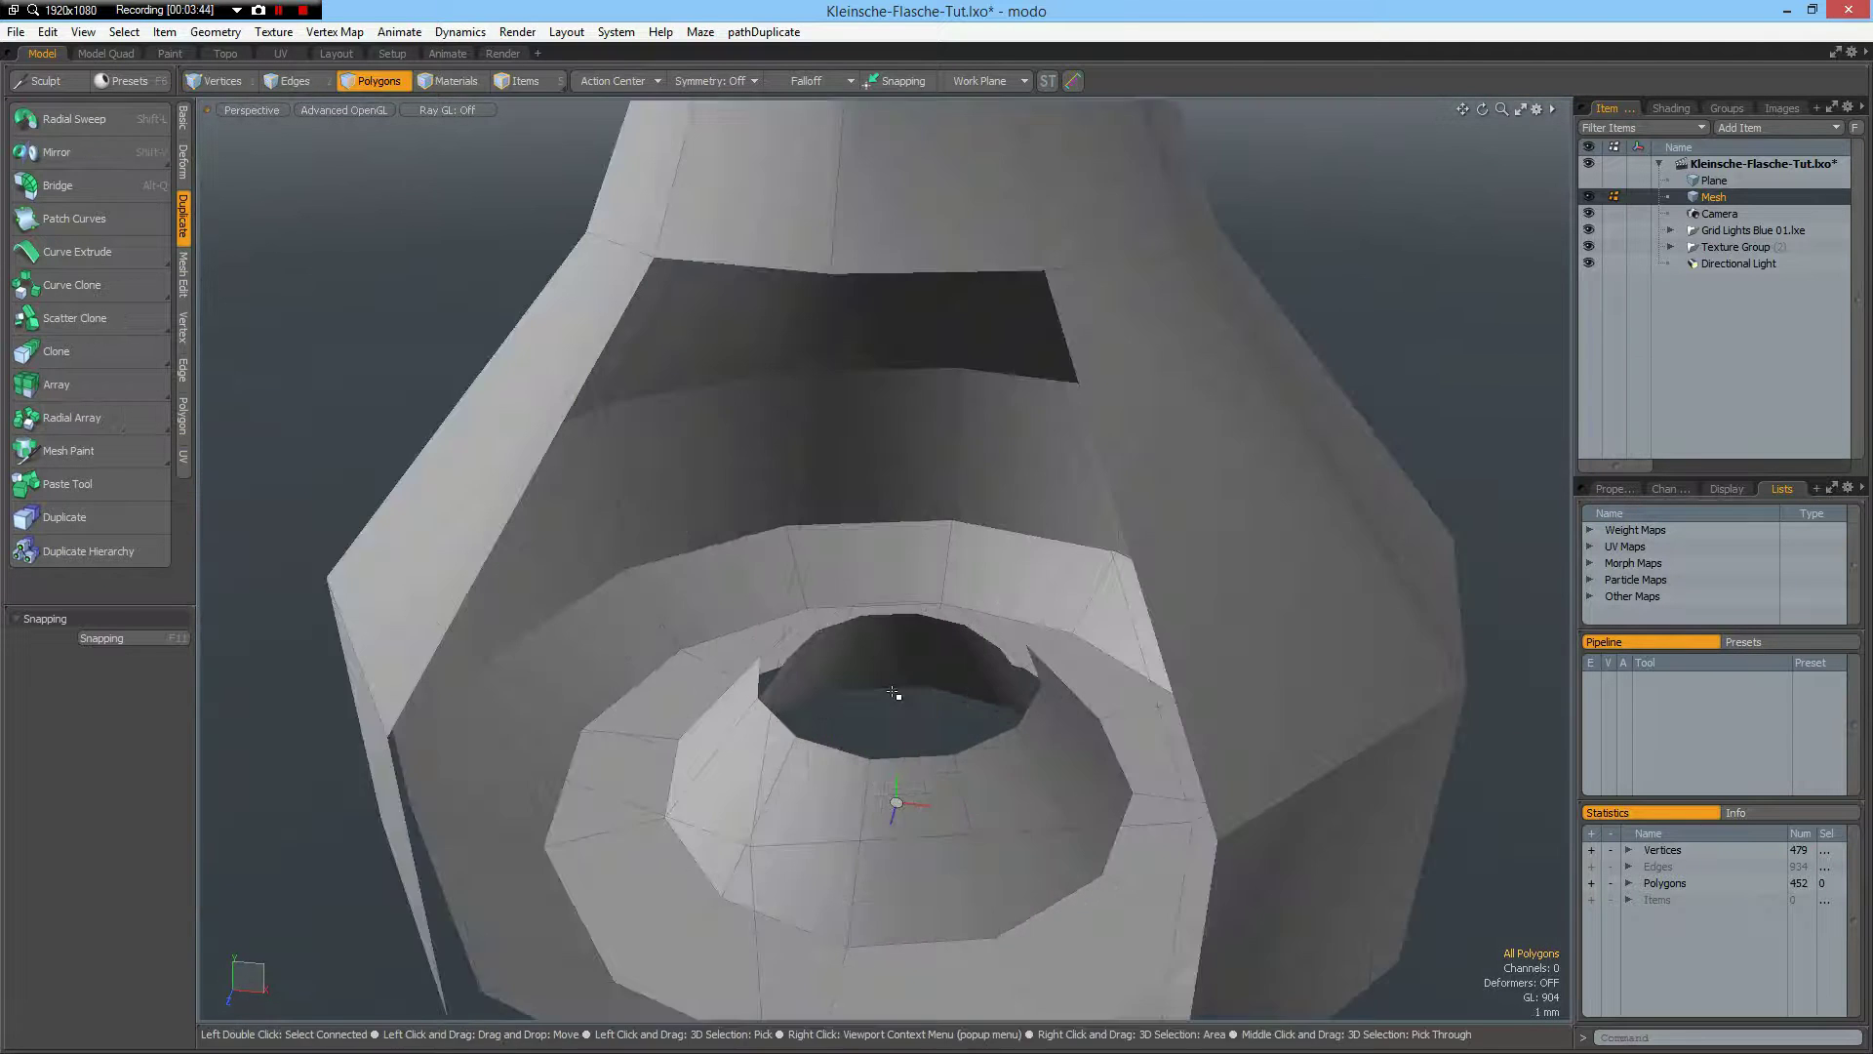
- Bridge the inner edge loop of the base opening to the inner rim edges at the hook's open end
key(2)
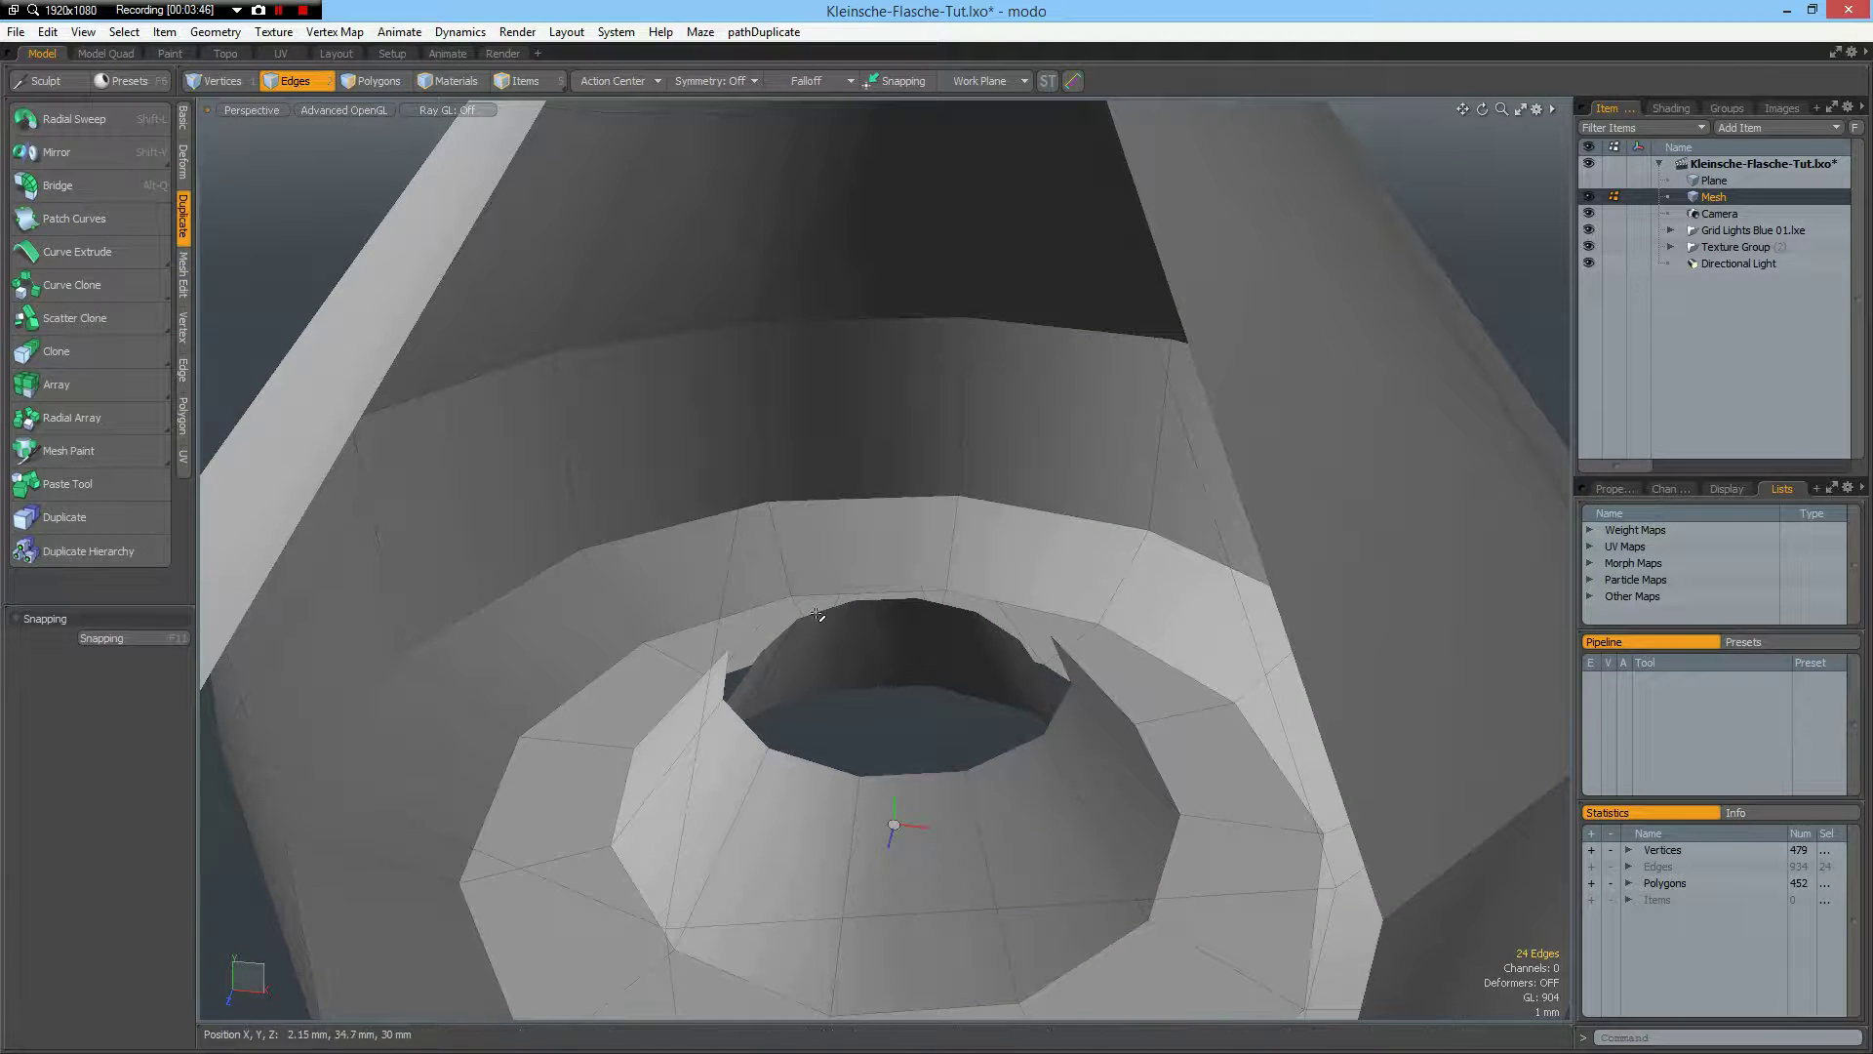
double_click(816, 614)
scroll(902, 667, down, 5)
scroll(902, 666, down, 4)
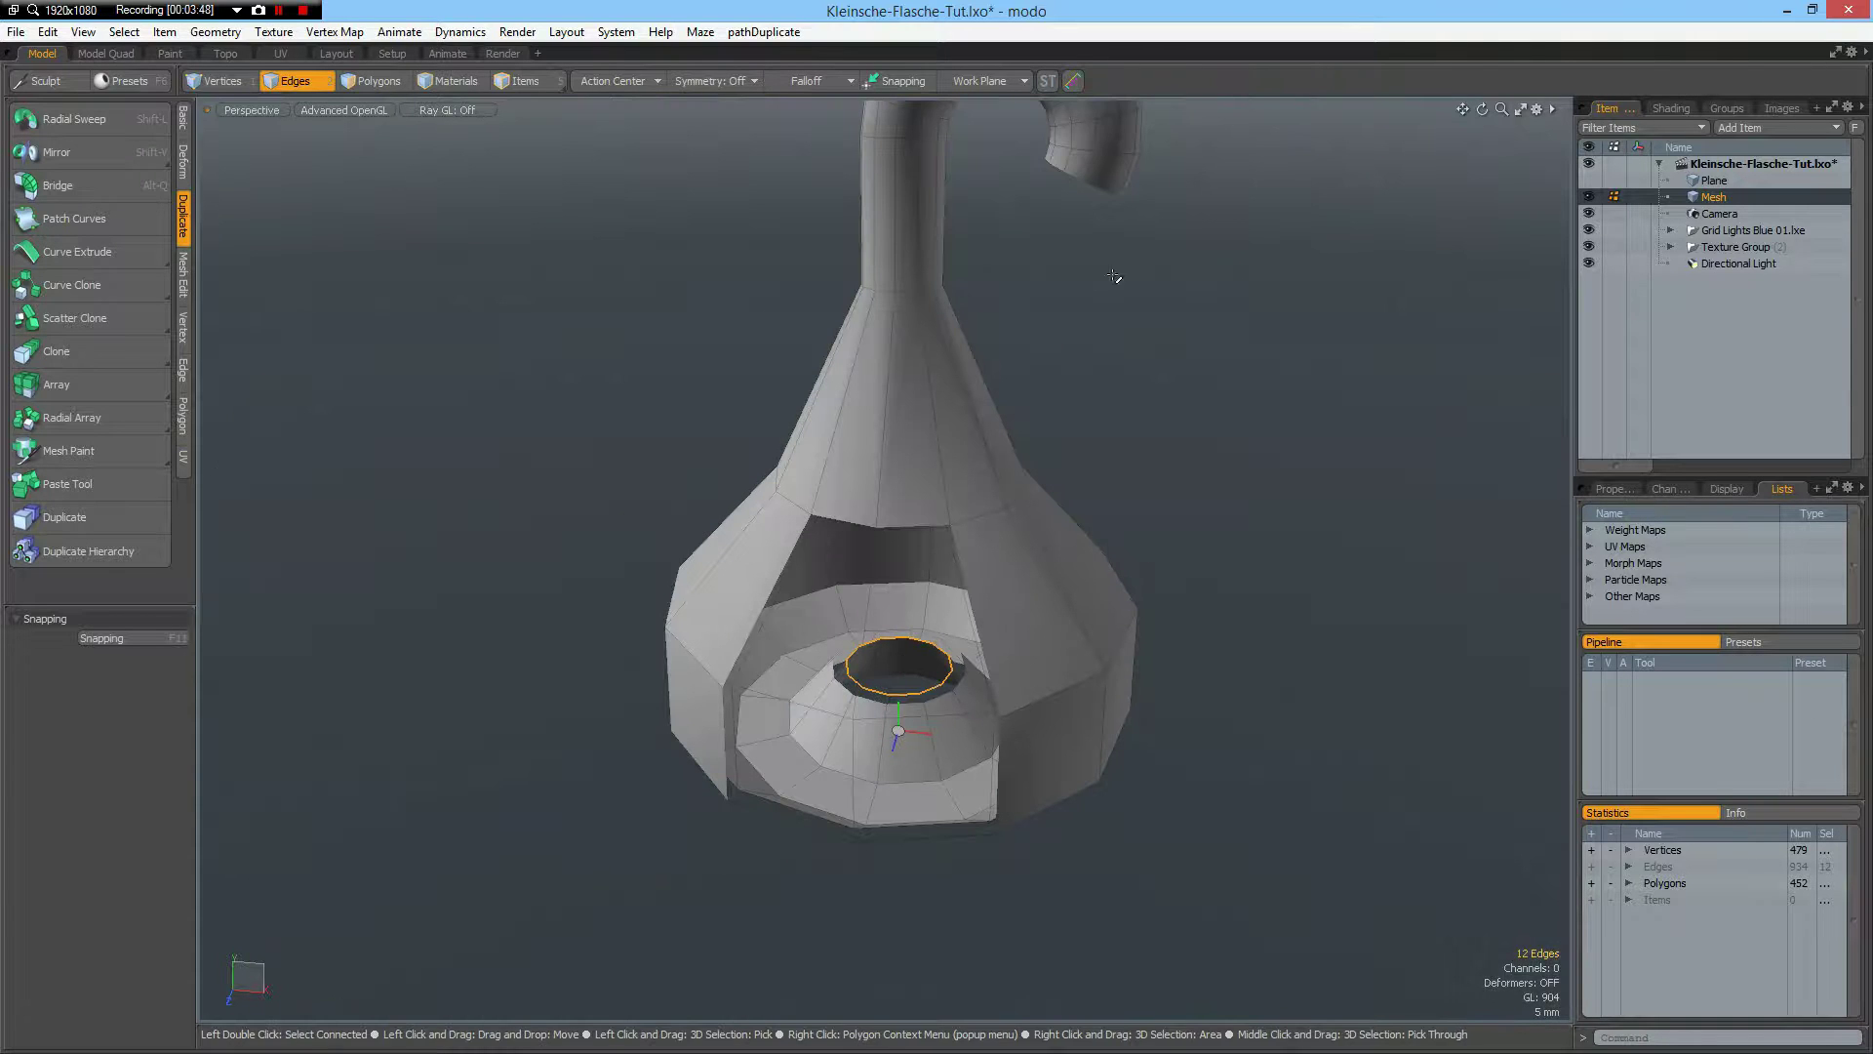
alt+drag(1114, 172, 1081, 122)
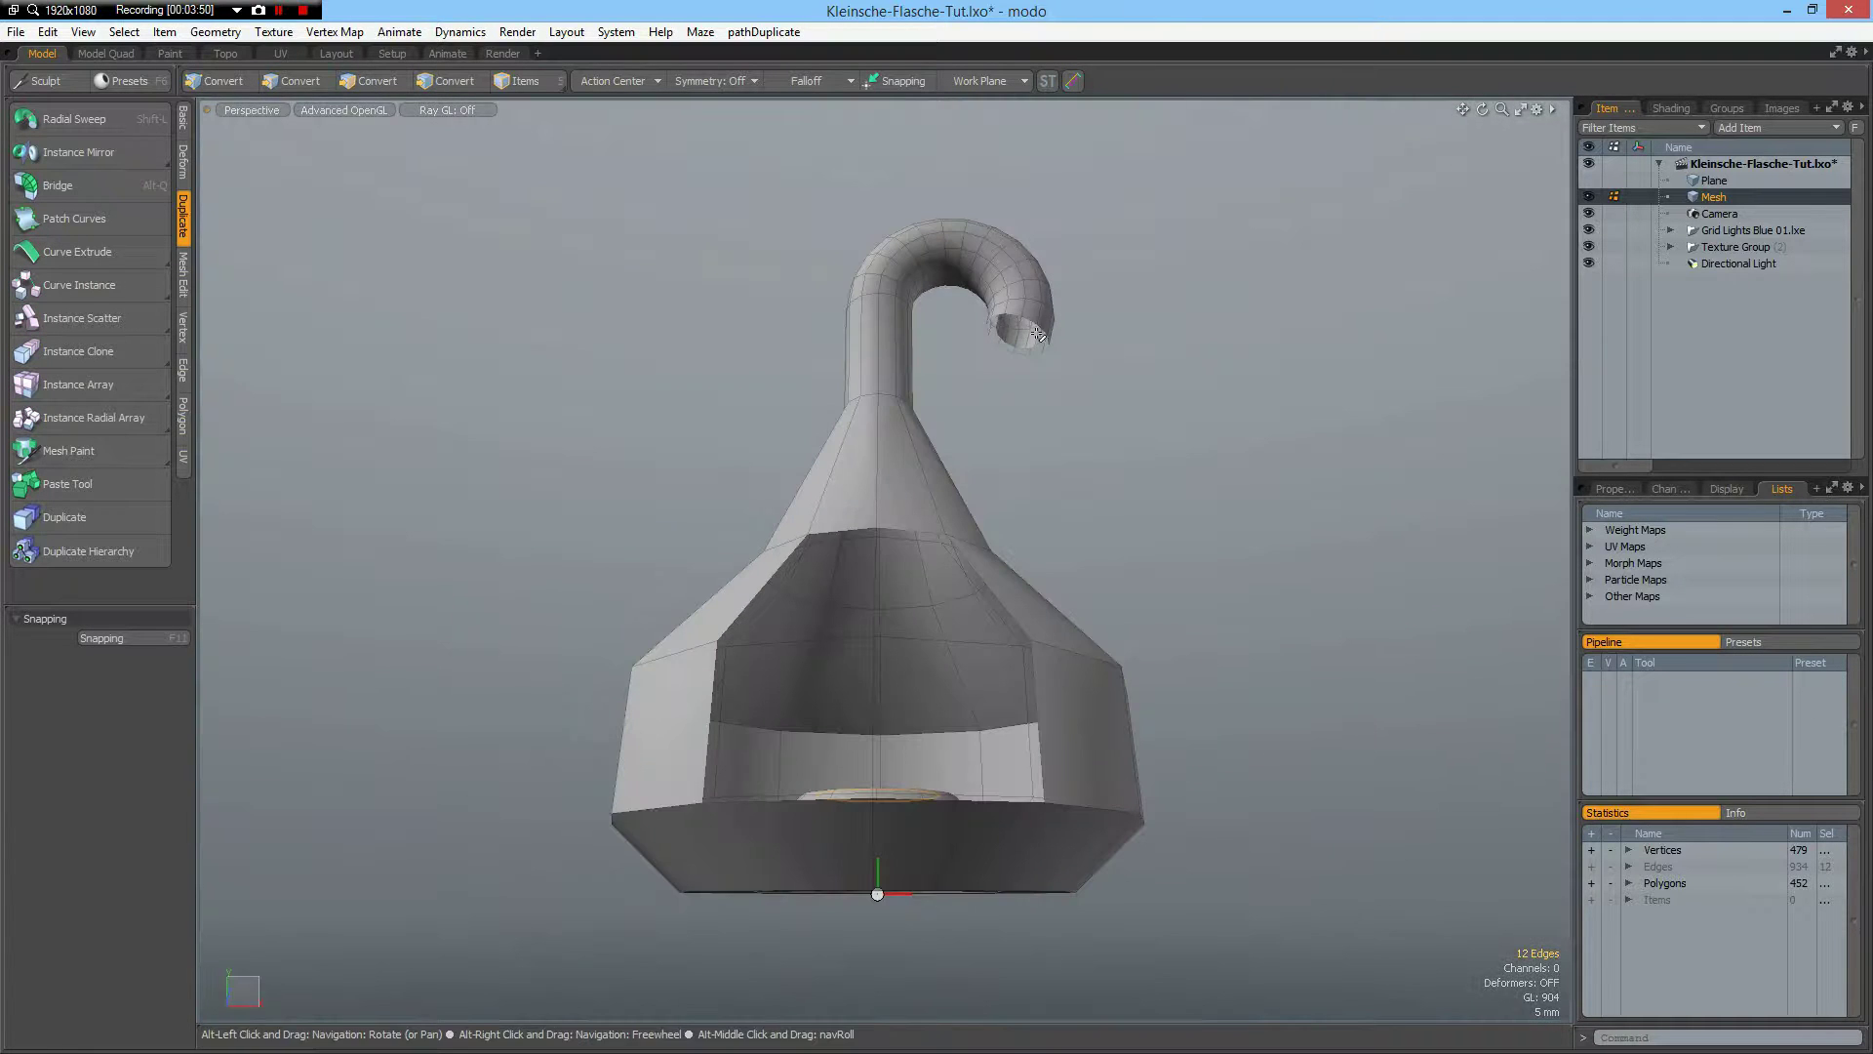
scroll(888, 422, up, 8)
shift+double_click(886, 421)
key(alt+q)
key(space)
- Bridge the outer rim edges at the hook's open end to the outer edge loop around the base opening
double_click(1038, 293)
scroll(1057, 830, down, 8)
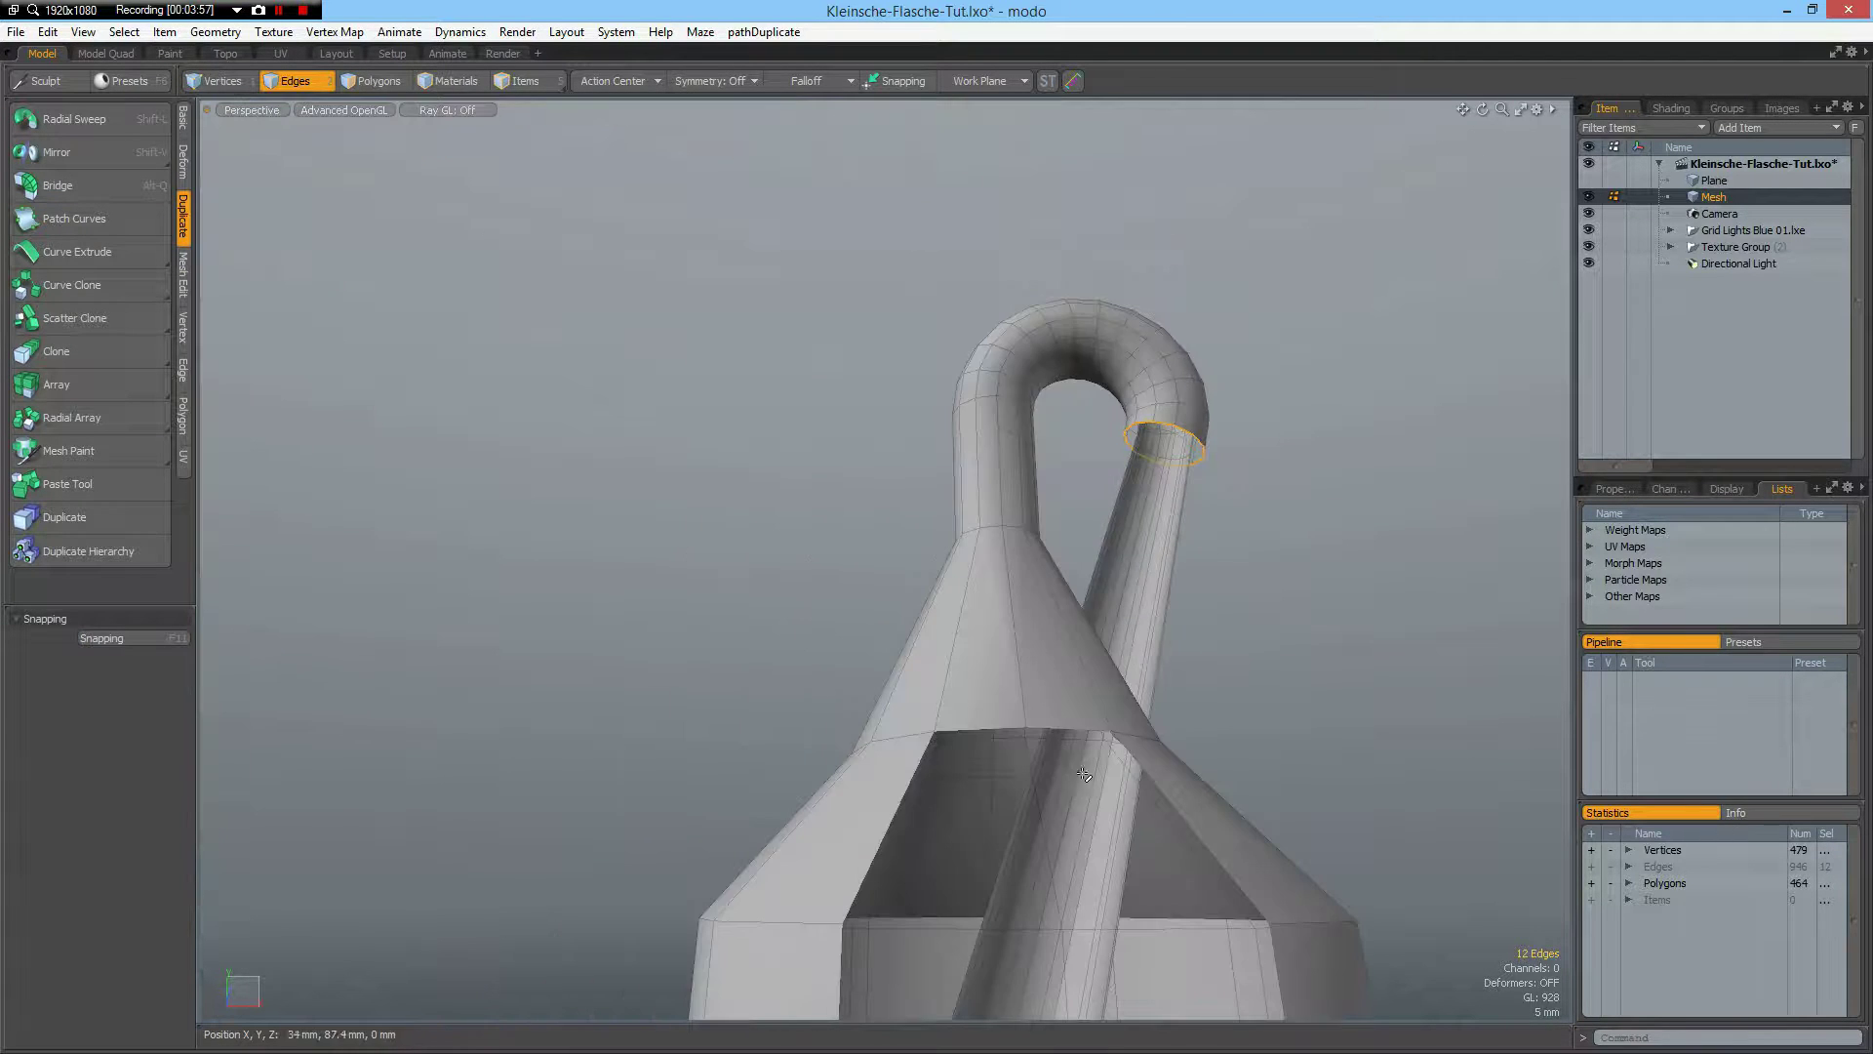
scroll(1057, 831, down, 3)
scroll(1042, 939, up, 9)
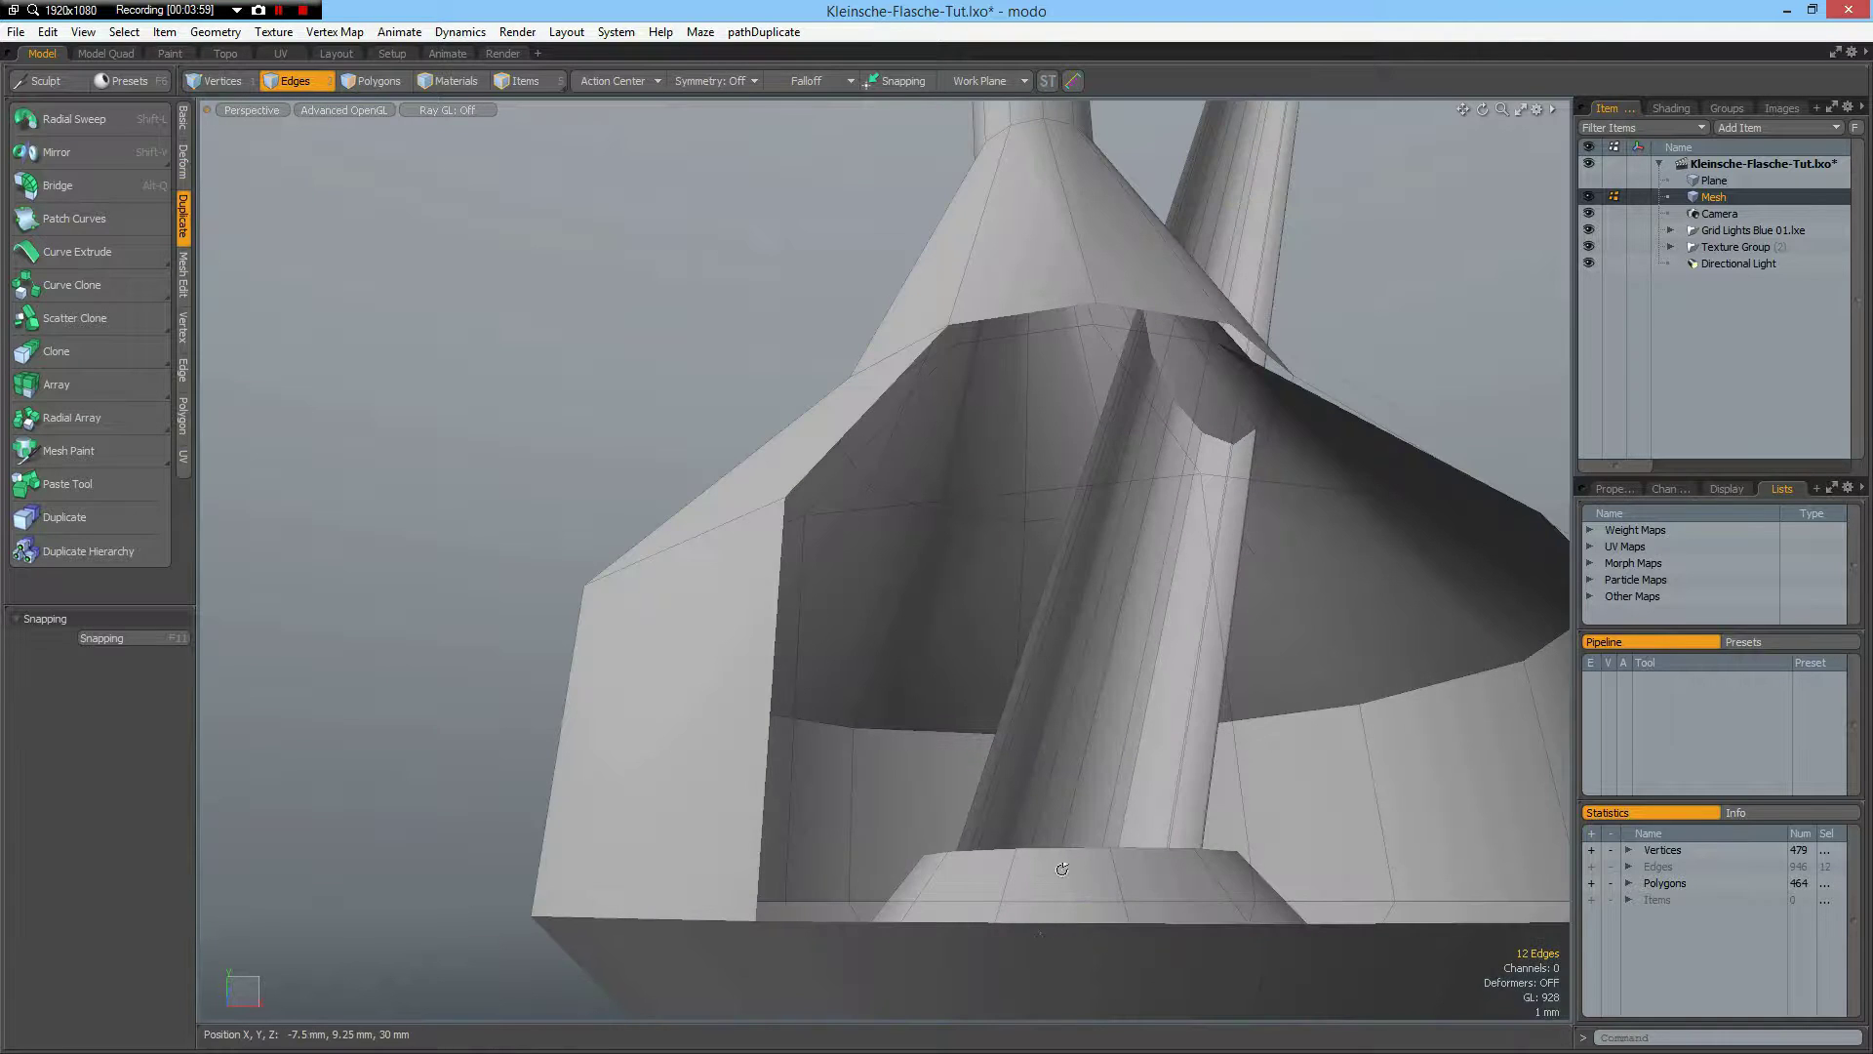
alt+drag(1040, 900, 1142, 644)
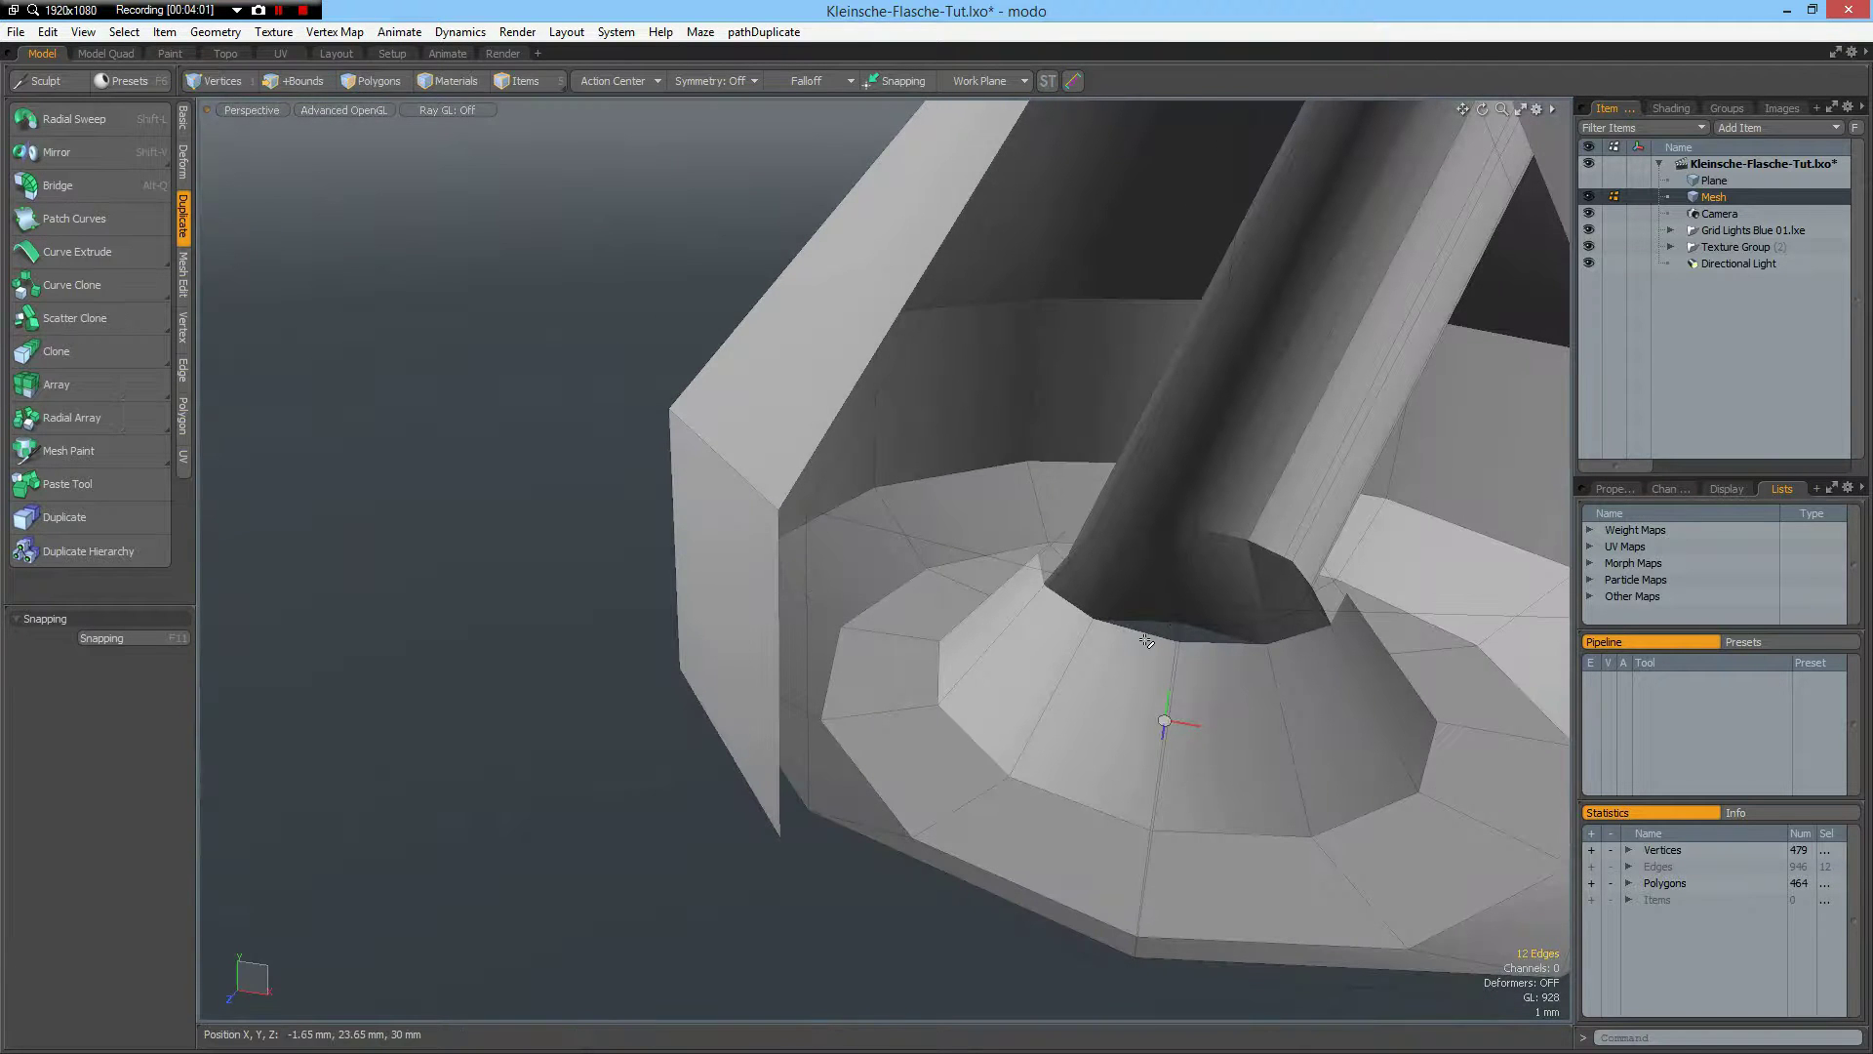
shift+double_click(1148, 635)
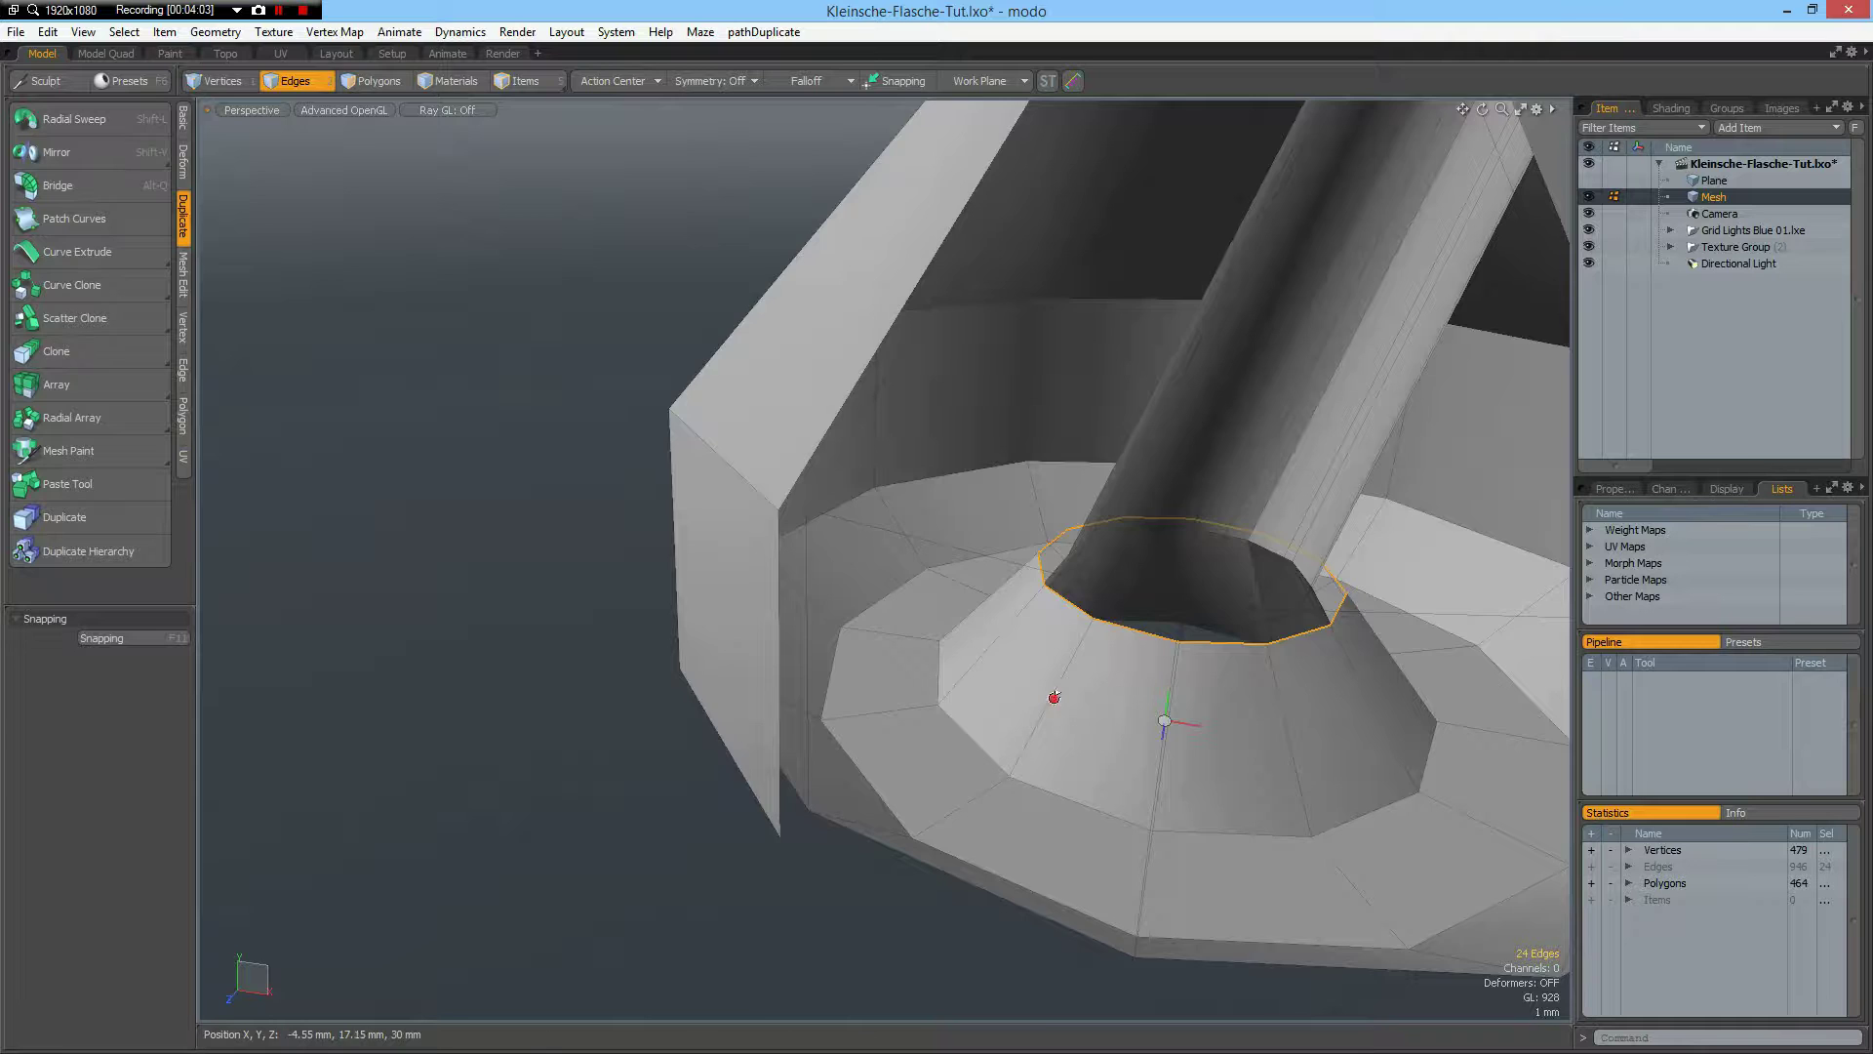
mouse_move(1055, 698)
alt+mouse_down()
mouse_move(1120, 683)
mouse_move(1065, 697)
alt+mouse_up()
key(alt+q)
click(1064, 698)
key(q)
scroll(1063, 697, down, 6)
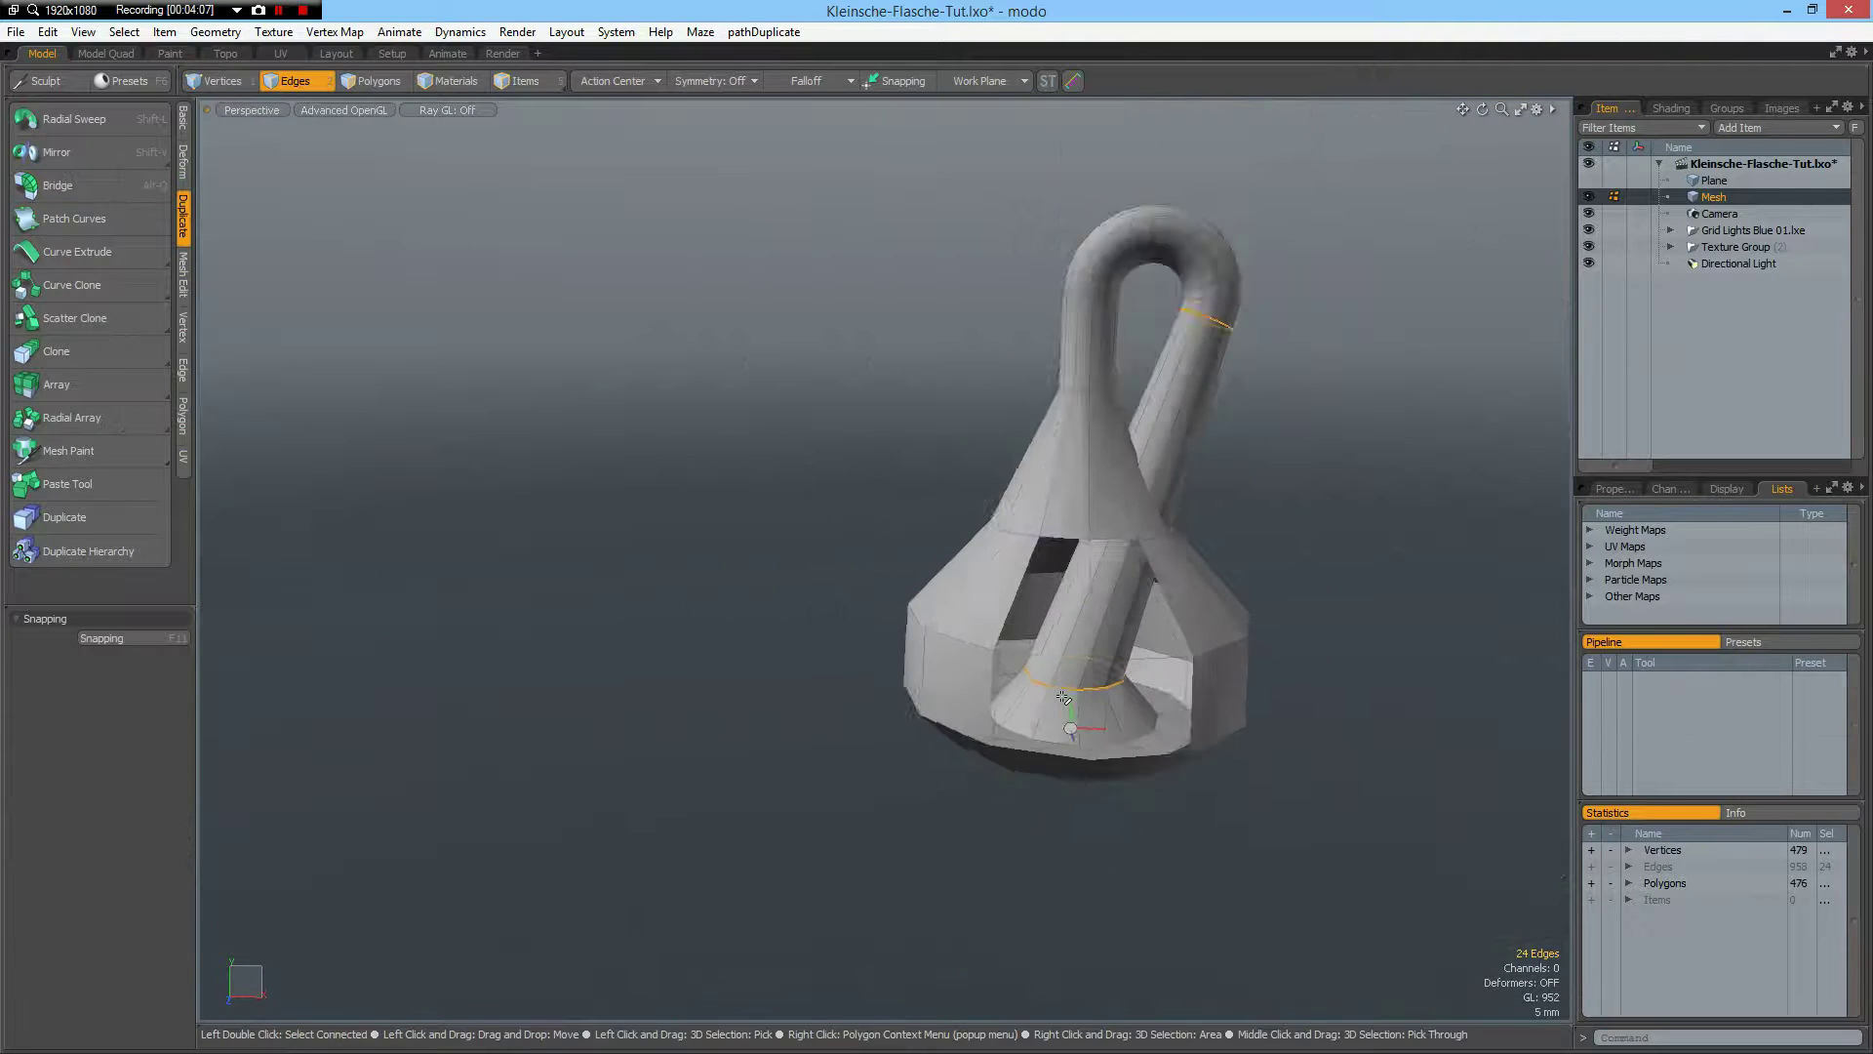
- Bring back the missing front polygons of the outer wall and turn on subdivision surfaces
scroll(1063, 698, up, 2)
key(u)
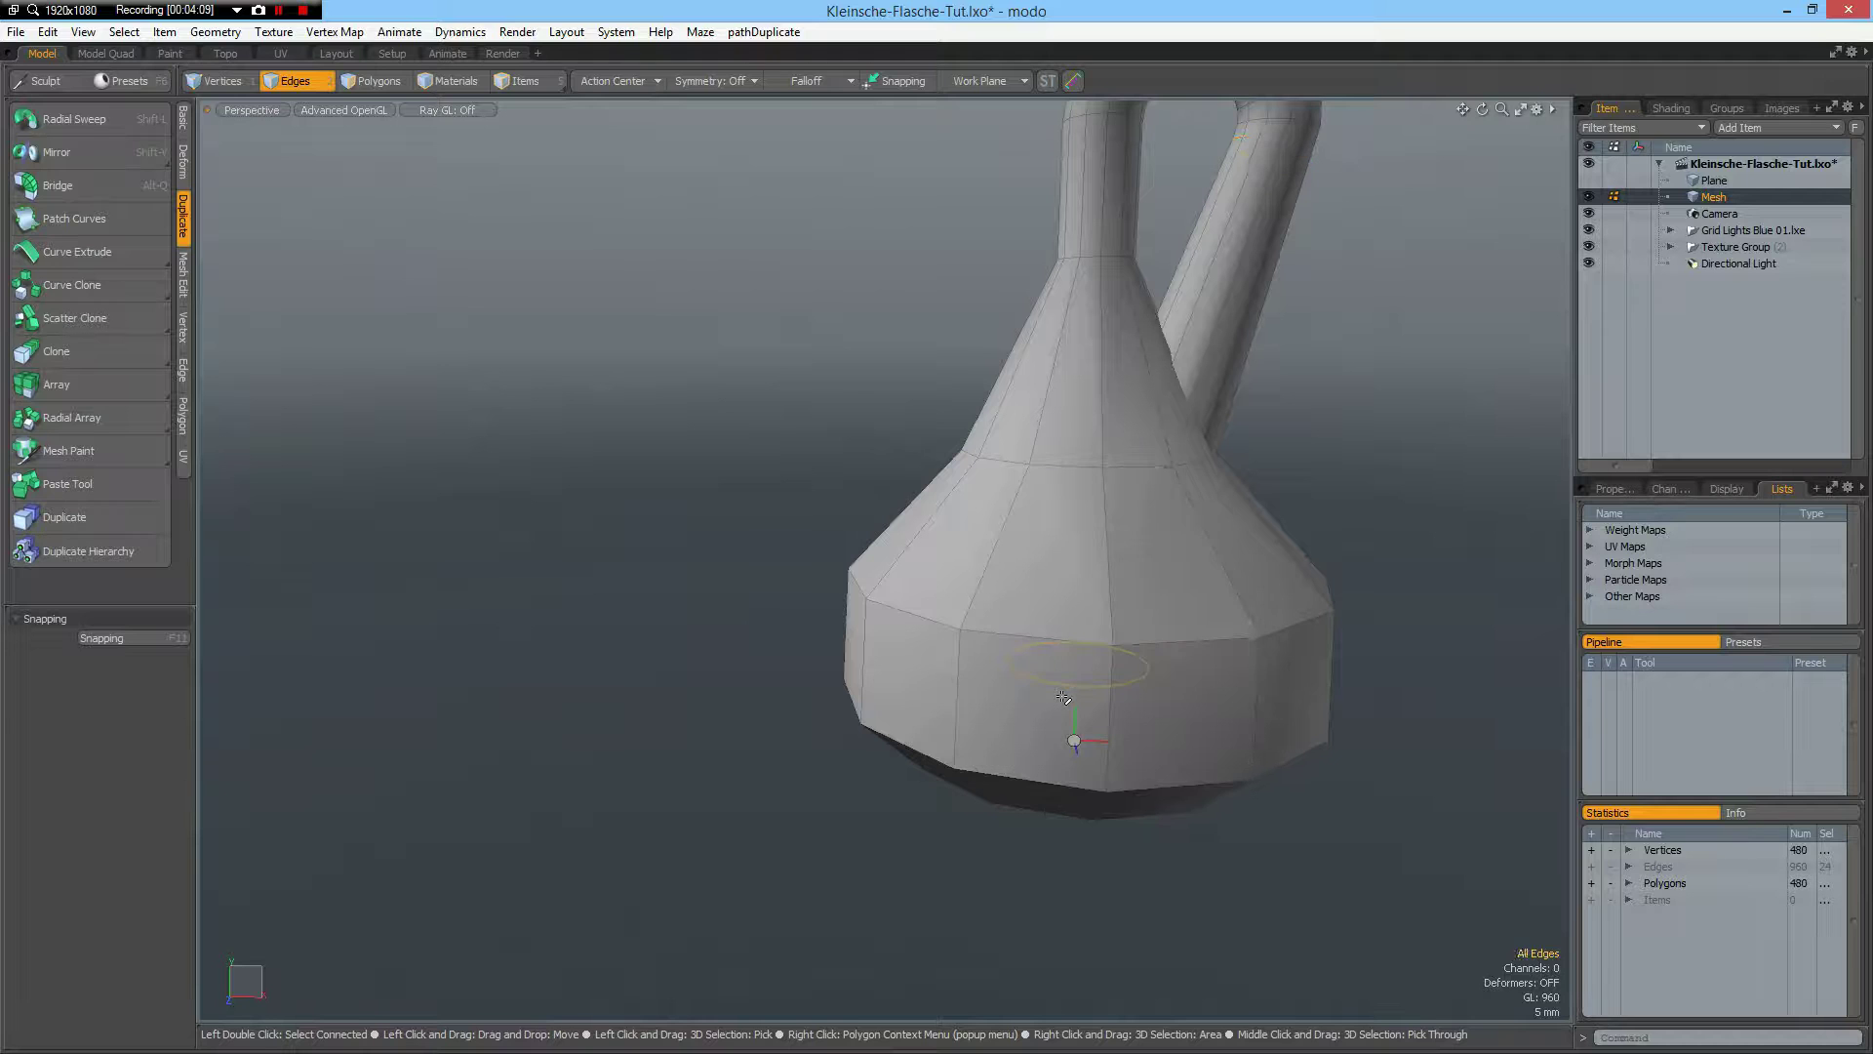
alt+drag(1244, 749, 1246, 683)
key(Tab)
- Select a lengthwise polygon loop to examine how it runs around the closed bottle, and clear the selection
alt+drag(1205, 810, 1120, 757)
mouse_move(891, 636)
alt+mouse_down()
mouse_move(941, 664)
mouse_move(907, 669)
mouse_move(908, 563)
alt+mouse_up()
key(3)
key(l)
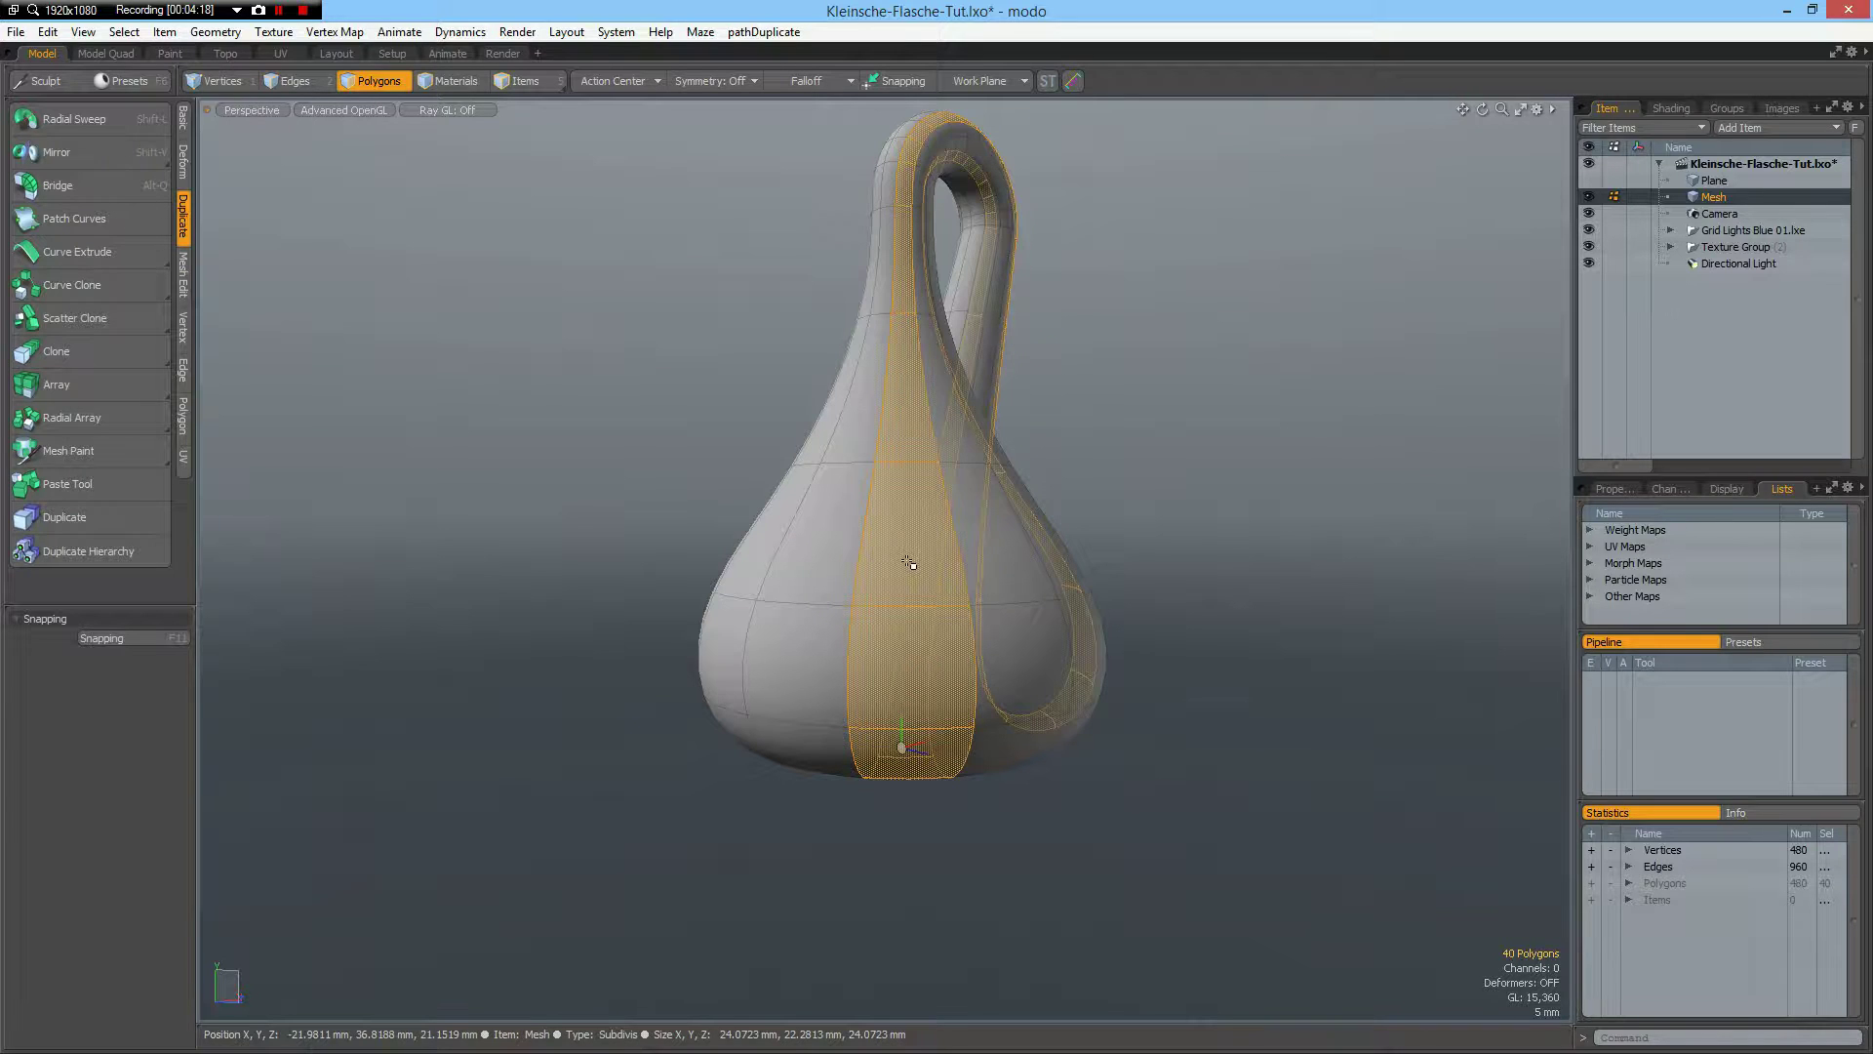
alt+drag(1073, 435, 980, 629)
alt+drag(1019, 706, 1175, 702)
click(1164, 680)
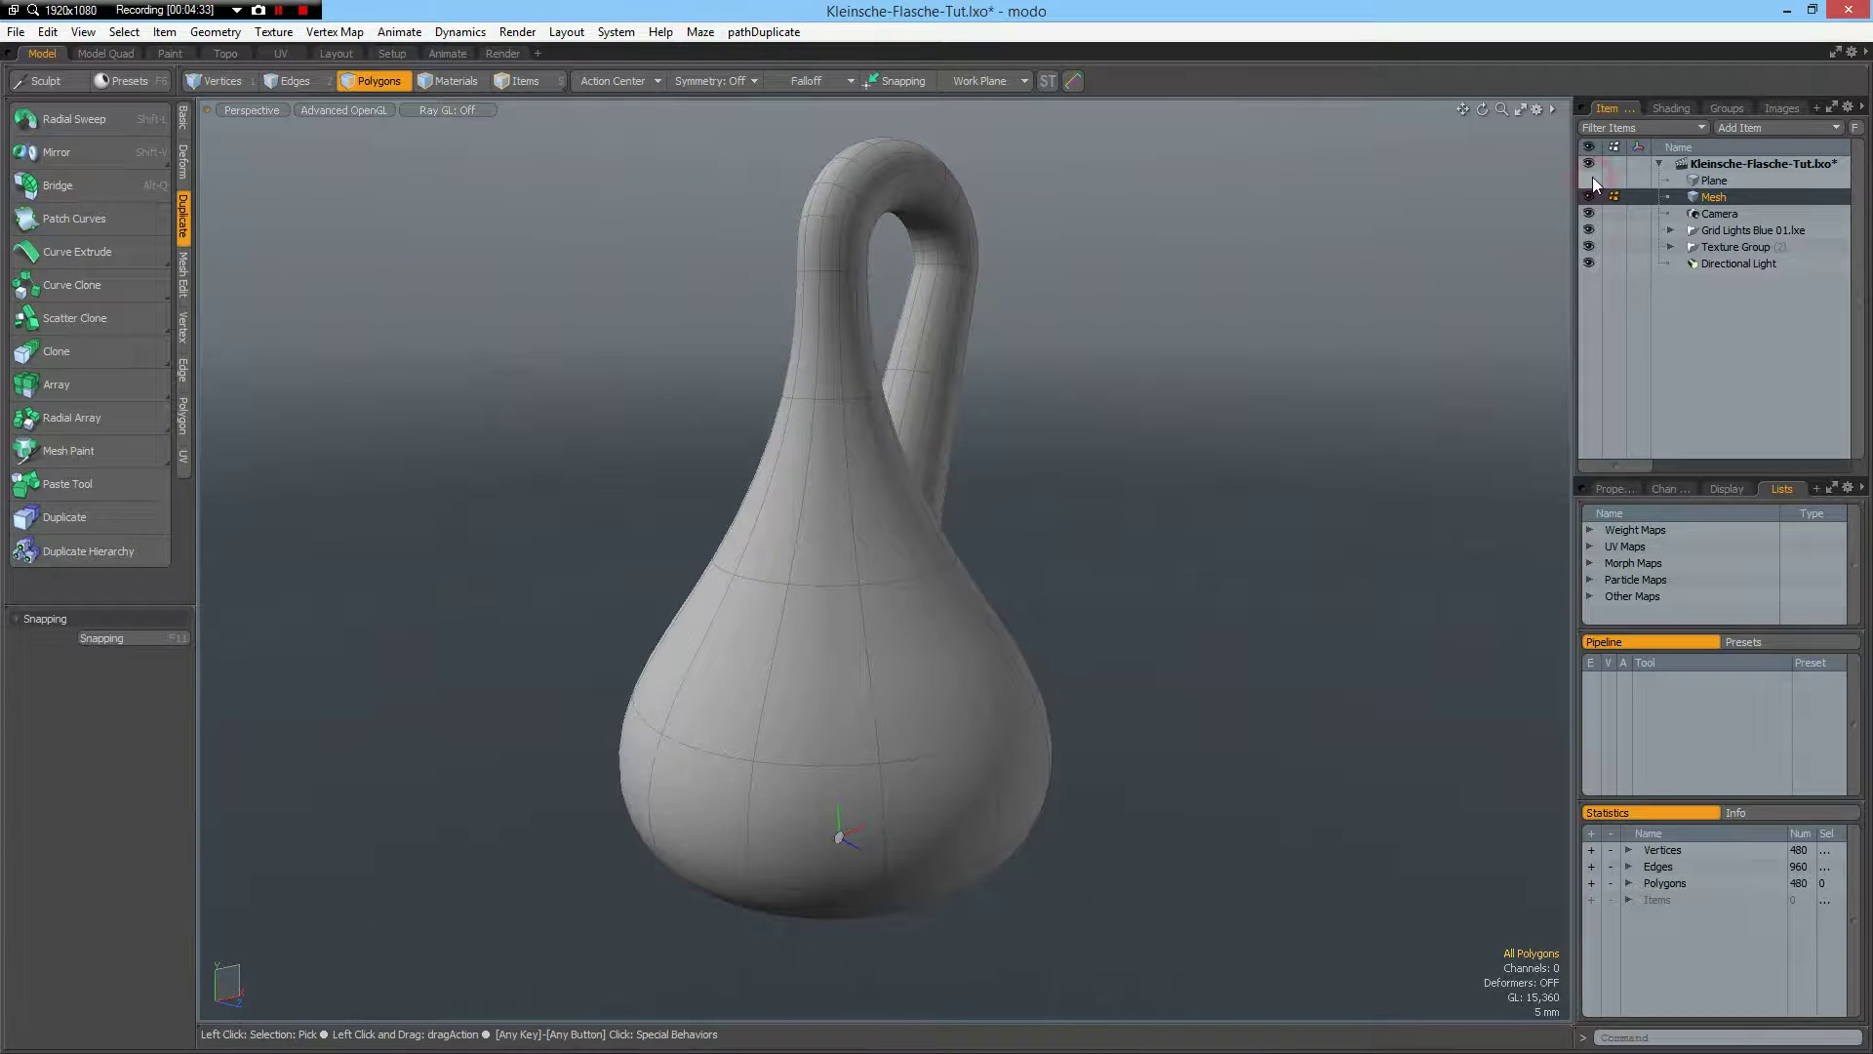
- Check the bottle from above and look at the scene in the render preview
key(KP_1)
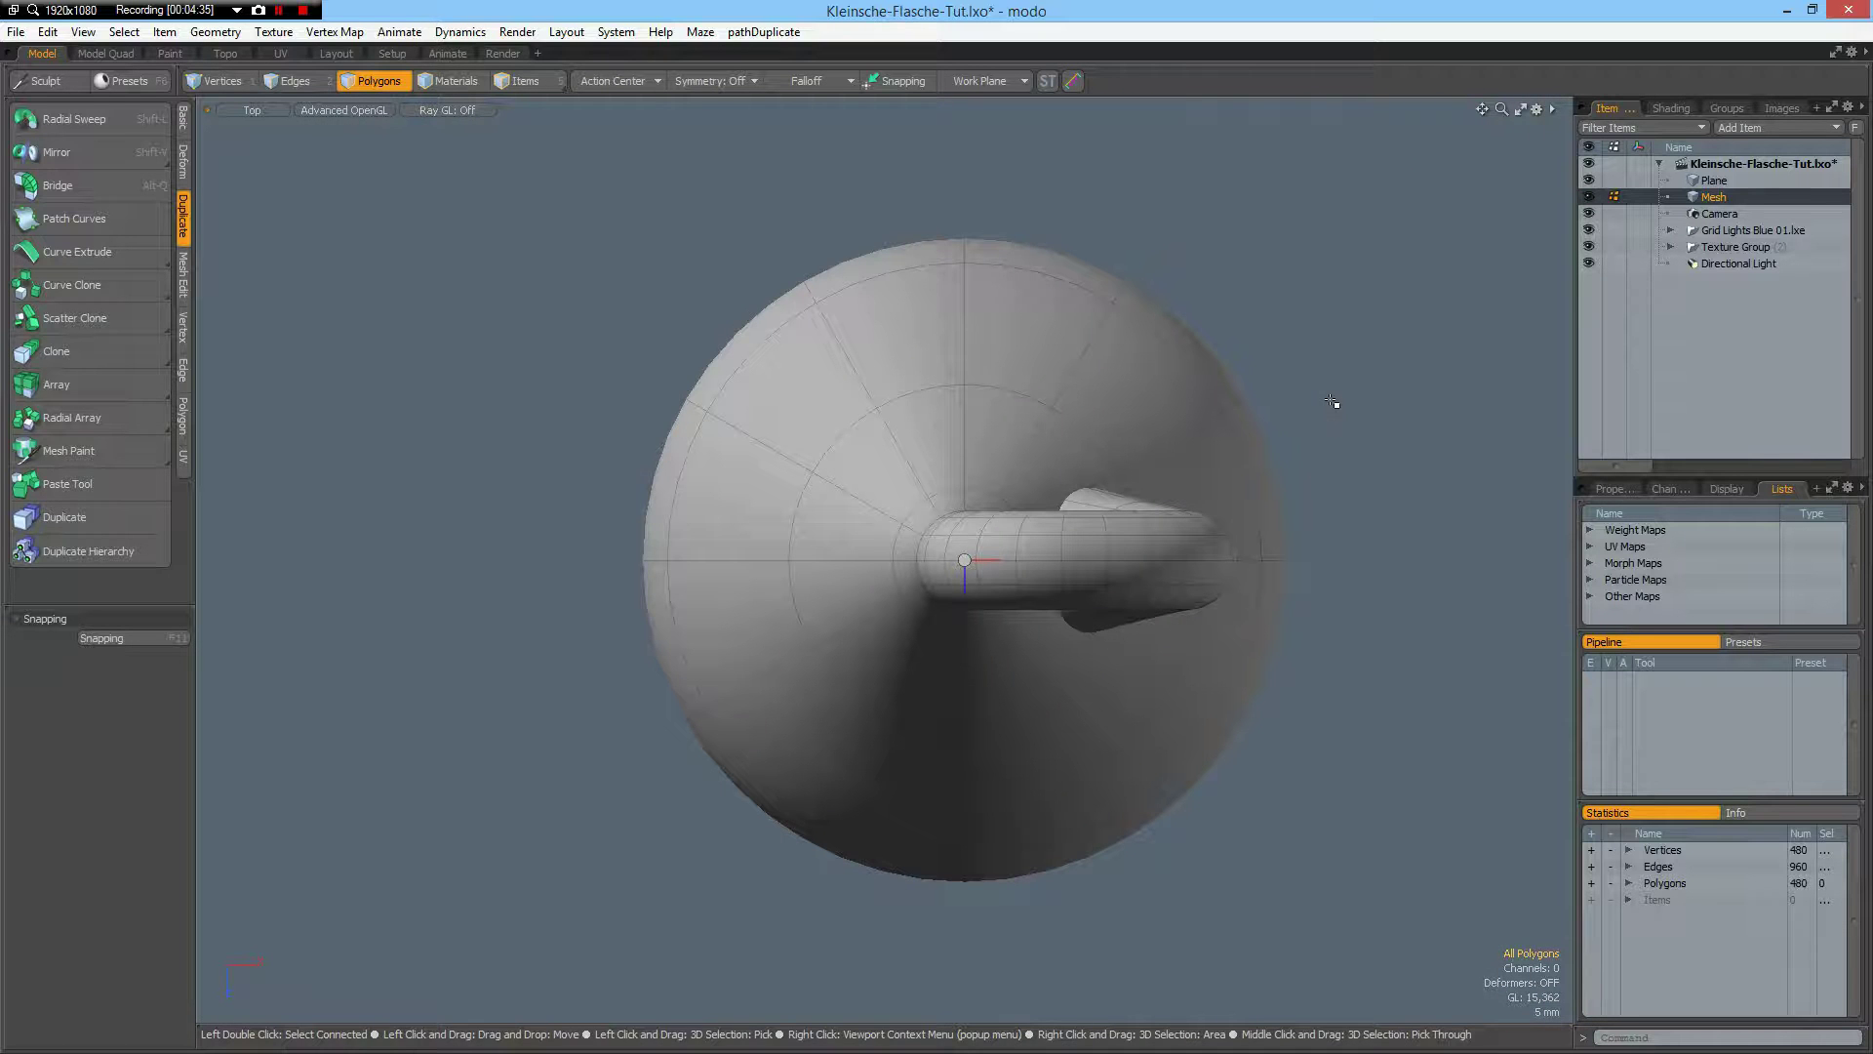
scroll(1309, 406, down, 5)
scroll(1309, 406, up, 5)
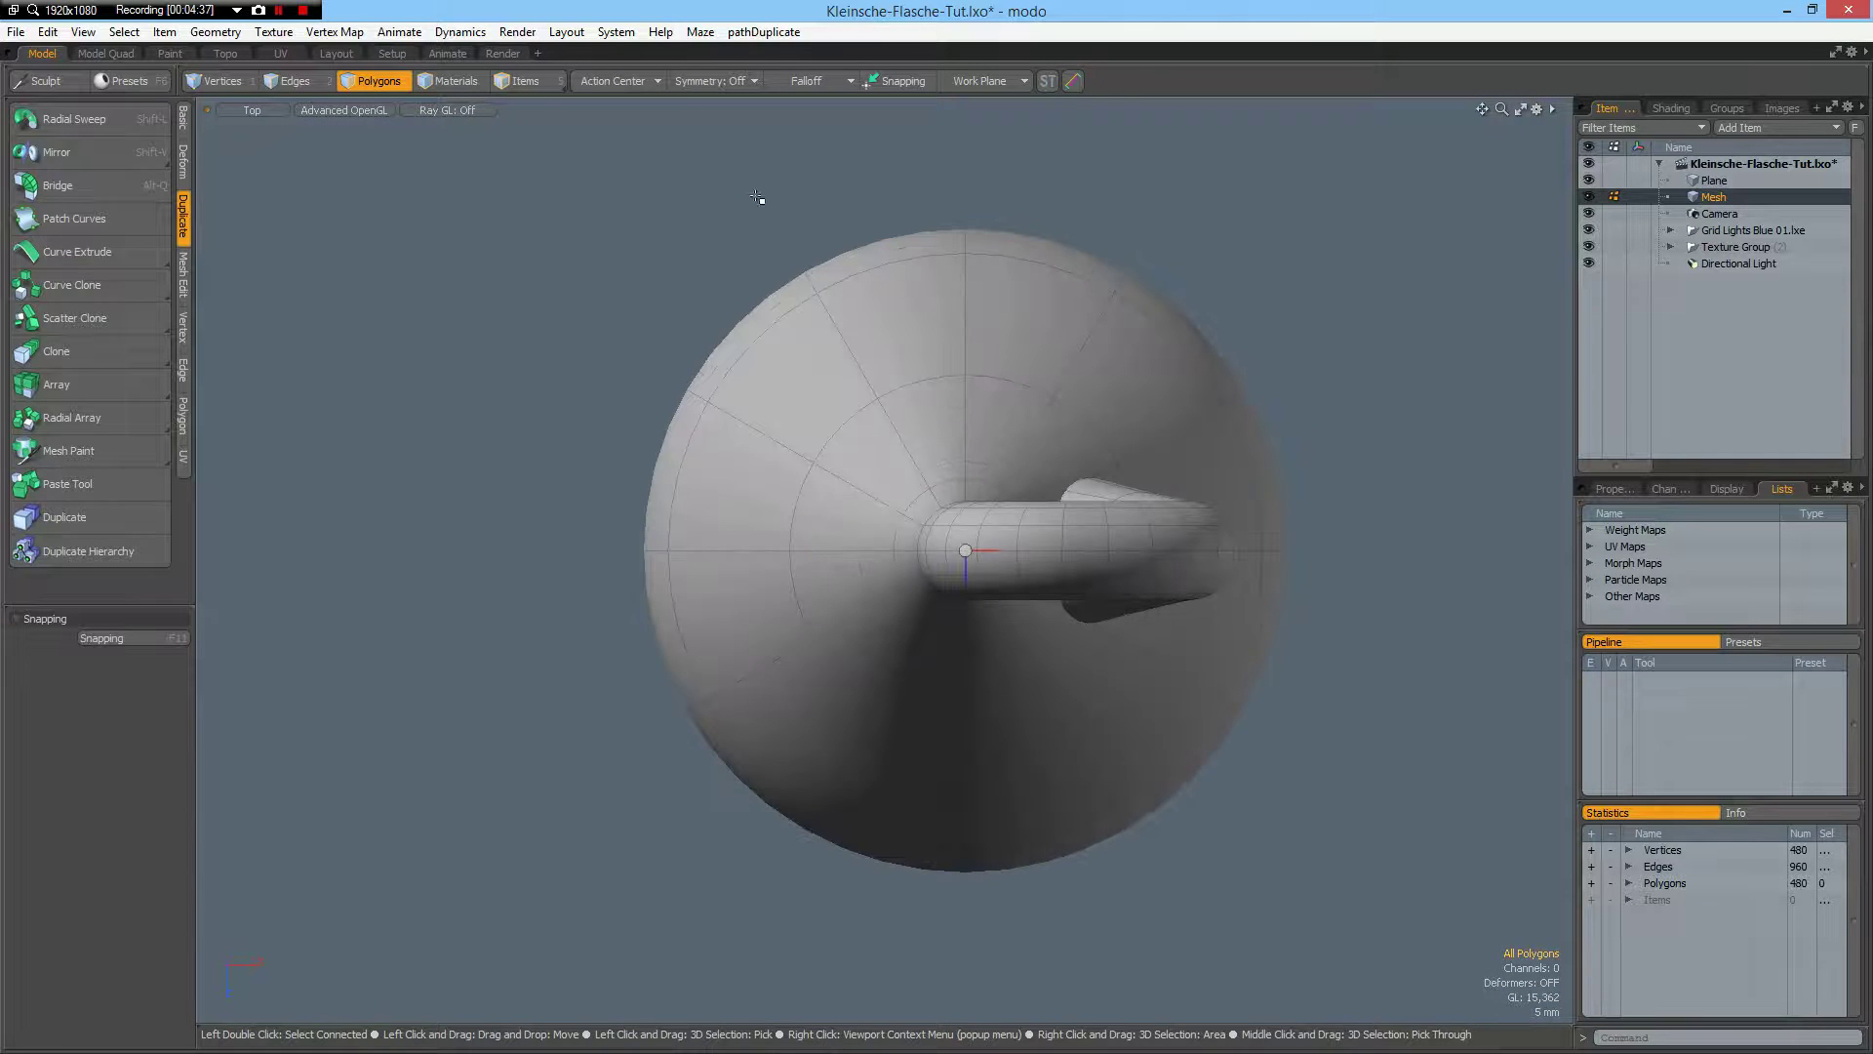
click(517, 54)
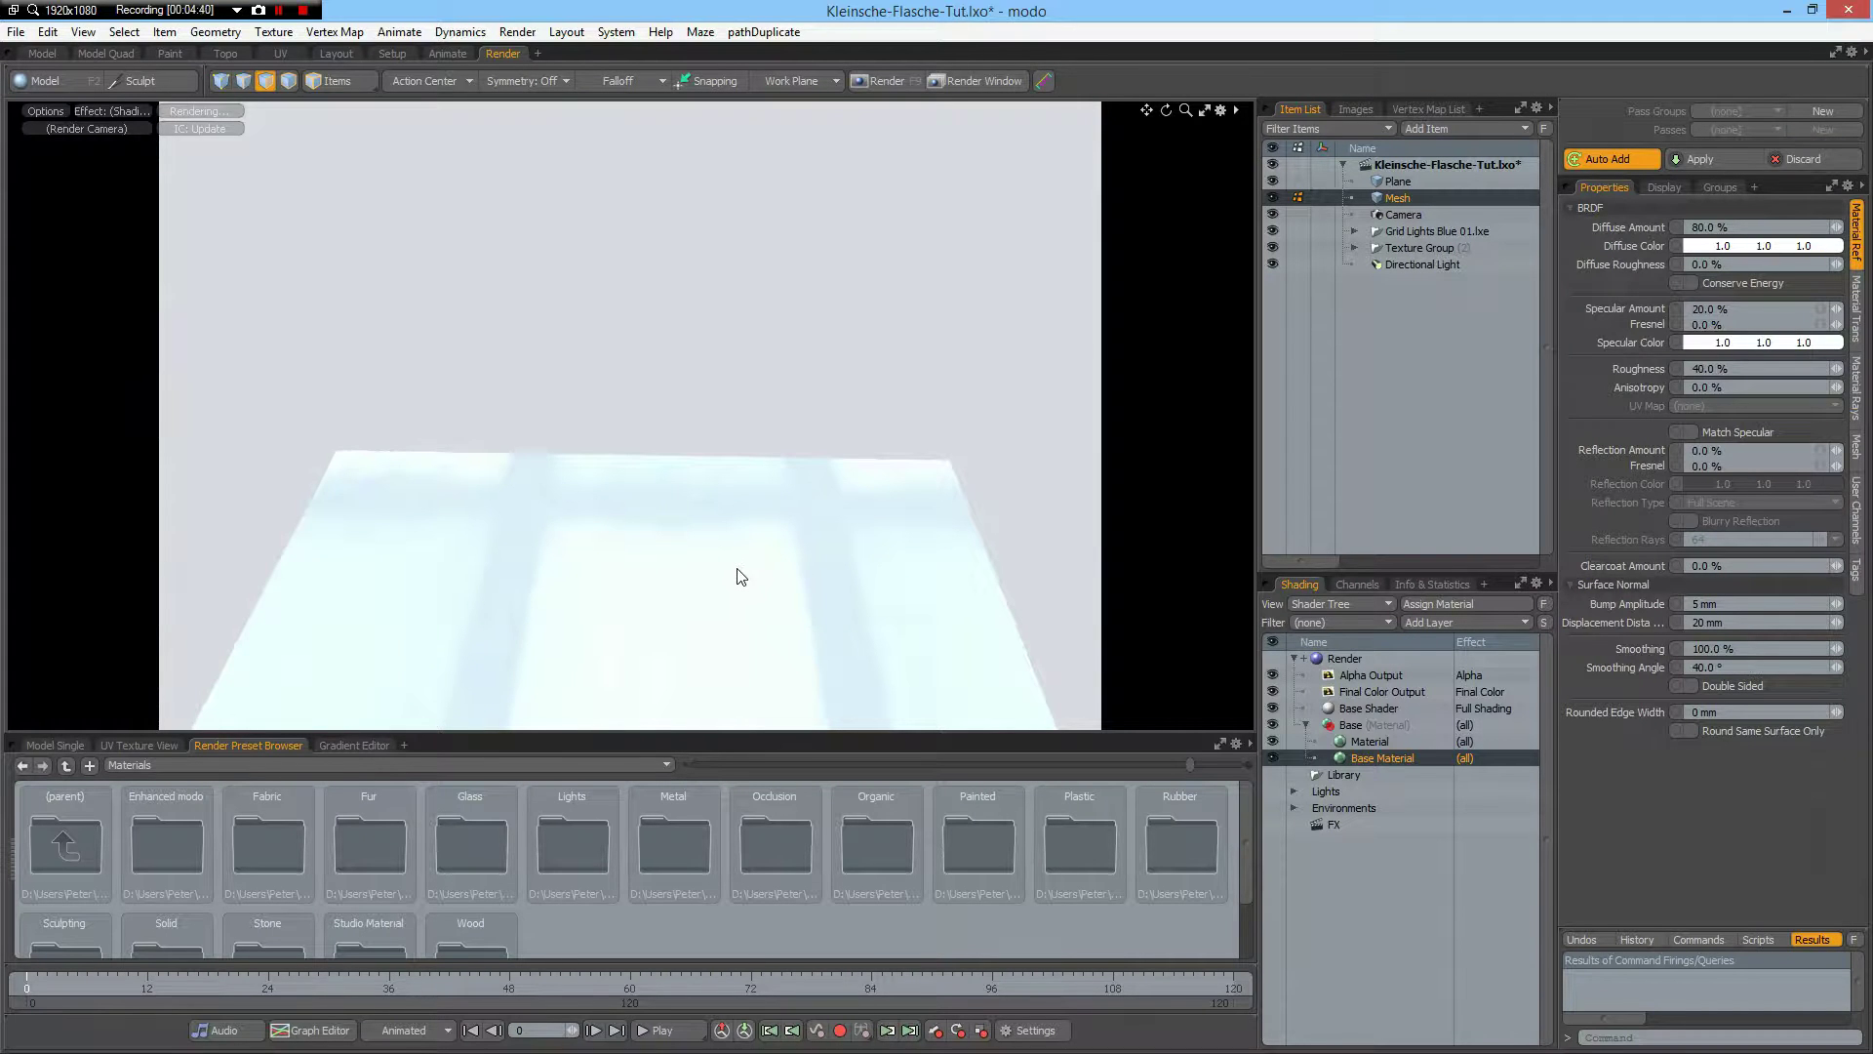
click(41, 54)
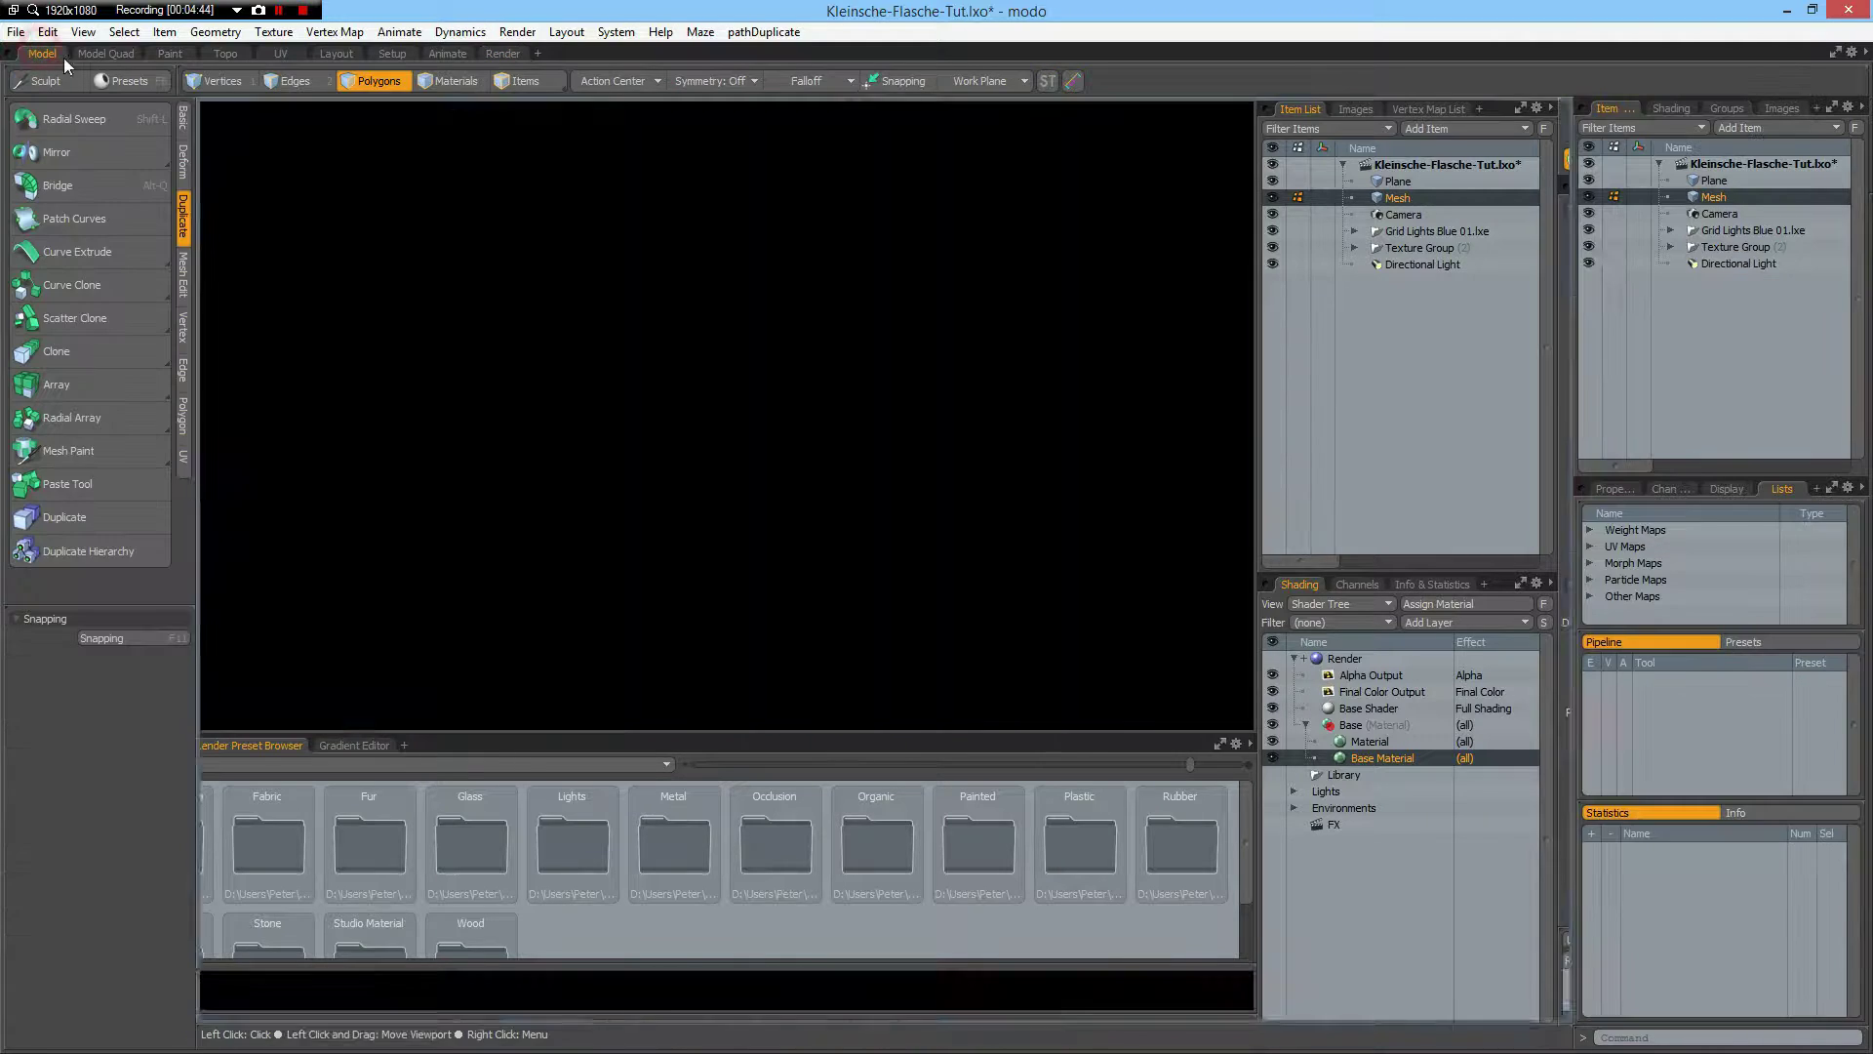
- Select all connected polygons of the bottle
click(847, 546)
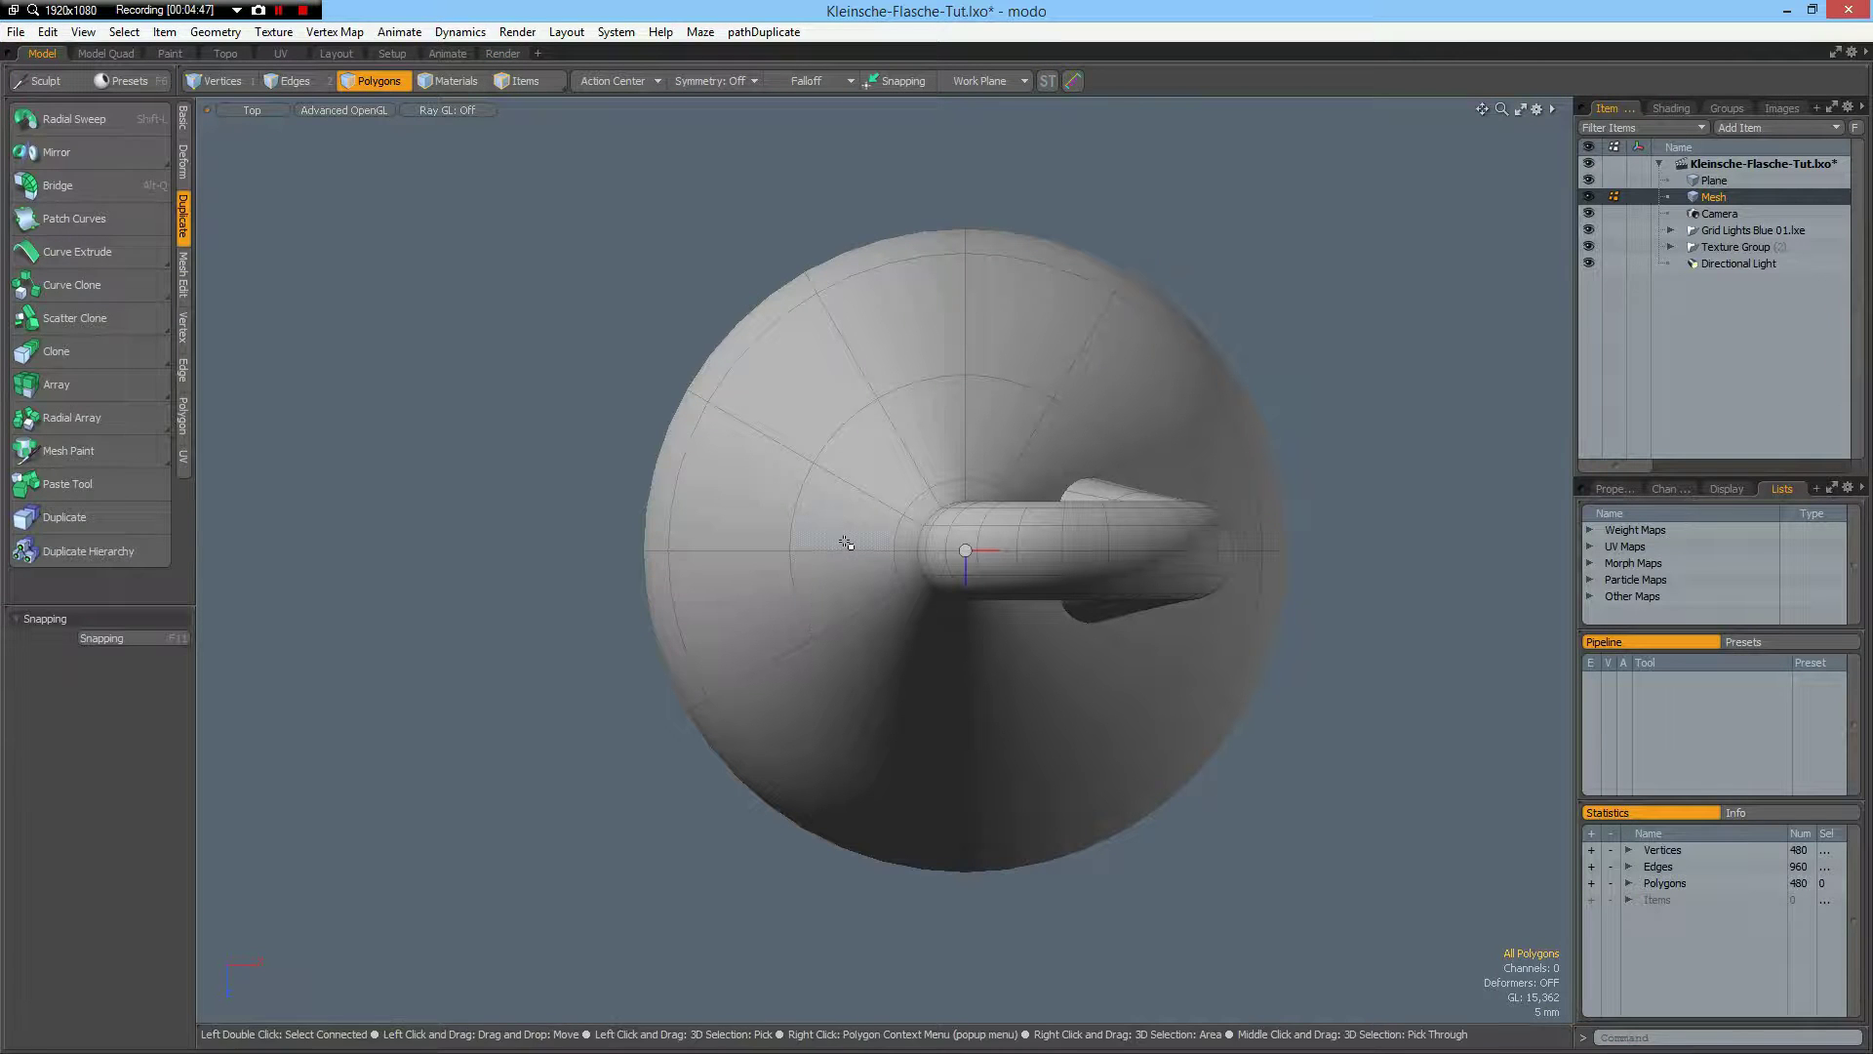
click(819, 479)
double_click(821, 481)
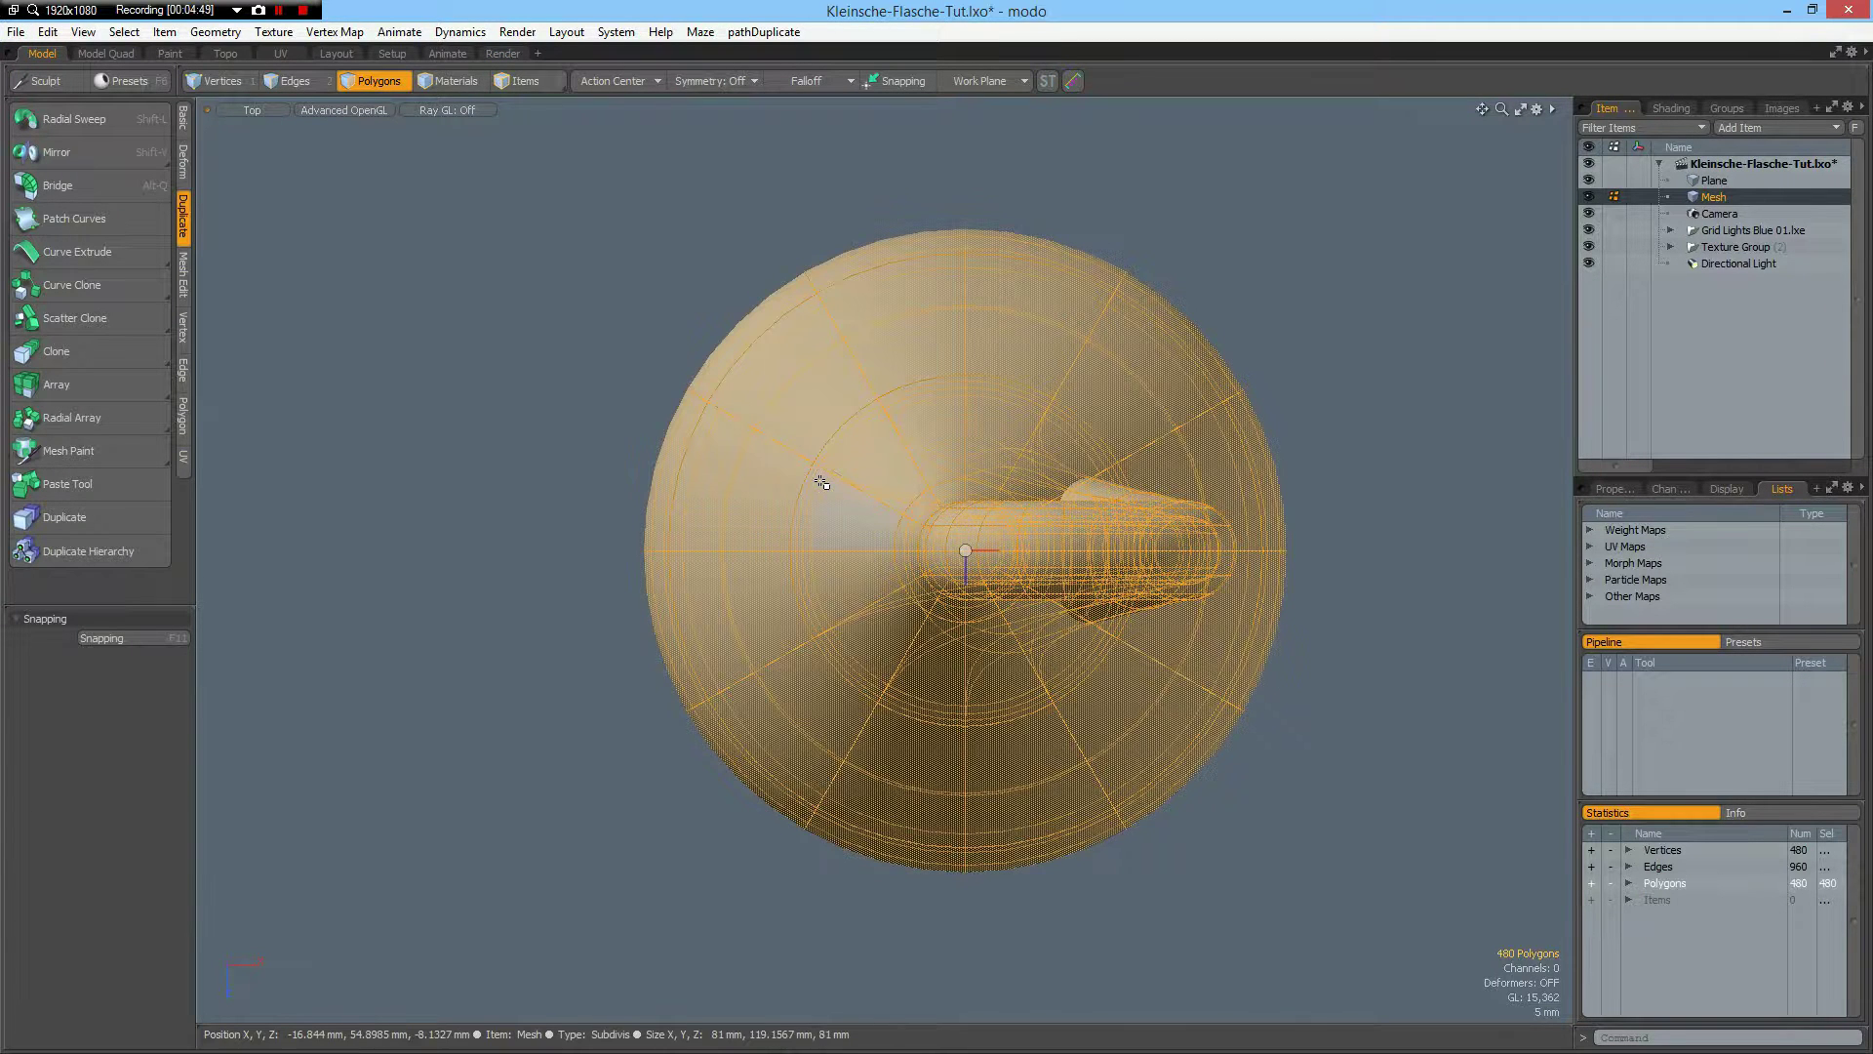
- Look through the Render Camera and frame the whole bottle, refining the camera angle in the render preview
click(244, 108)
mouse_move(277, 208)
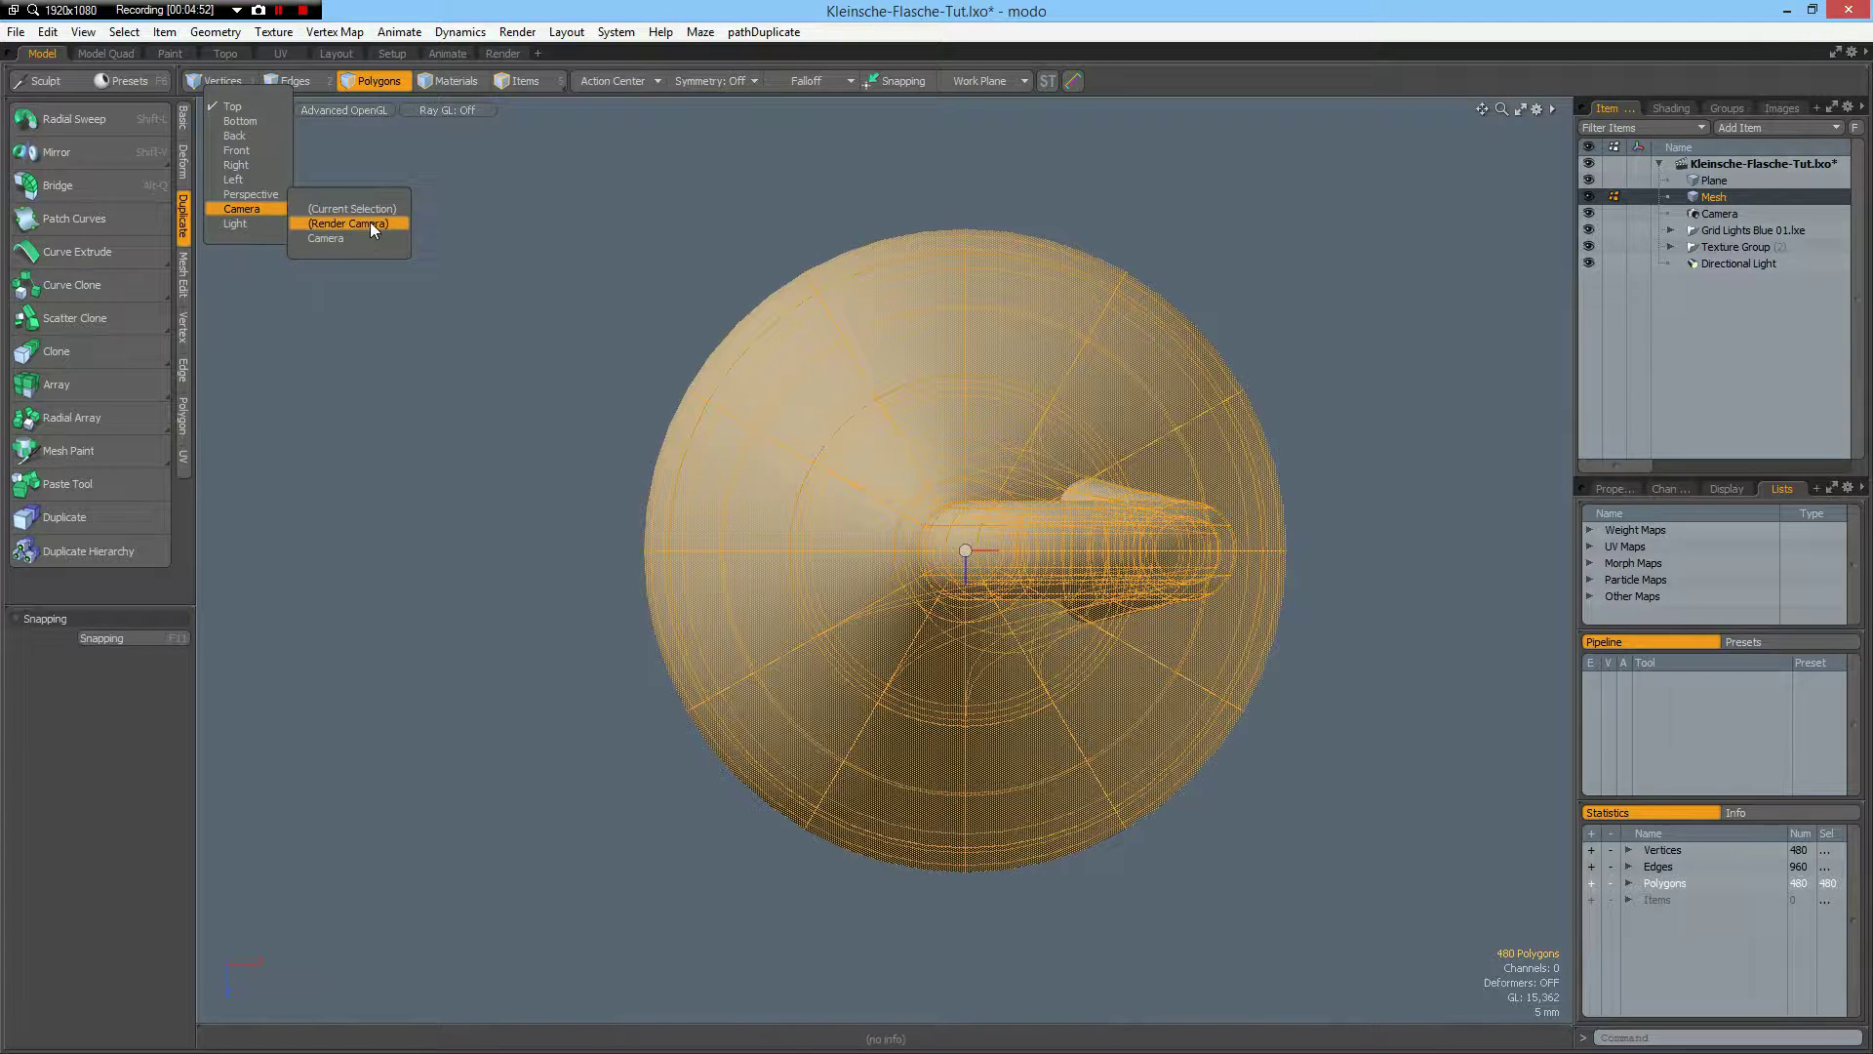
click(367, 224)
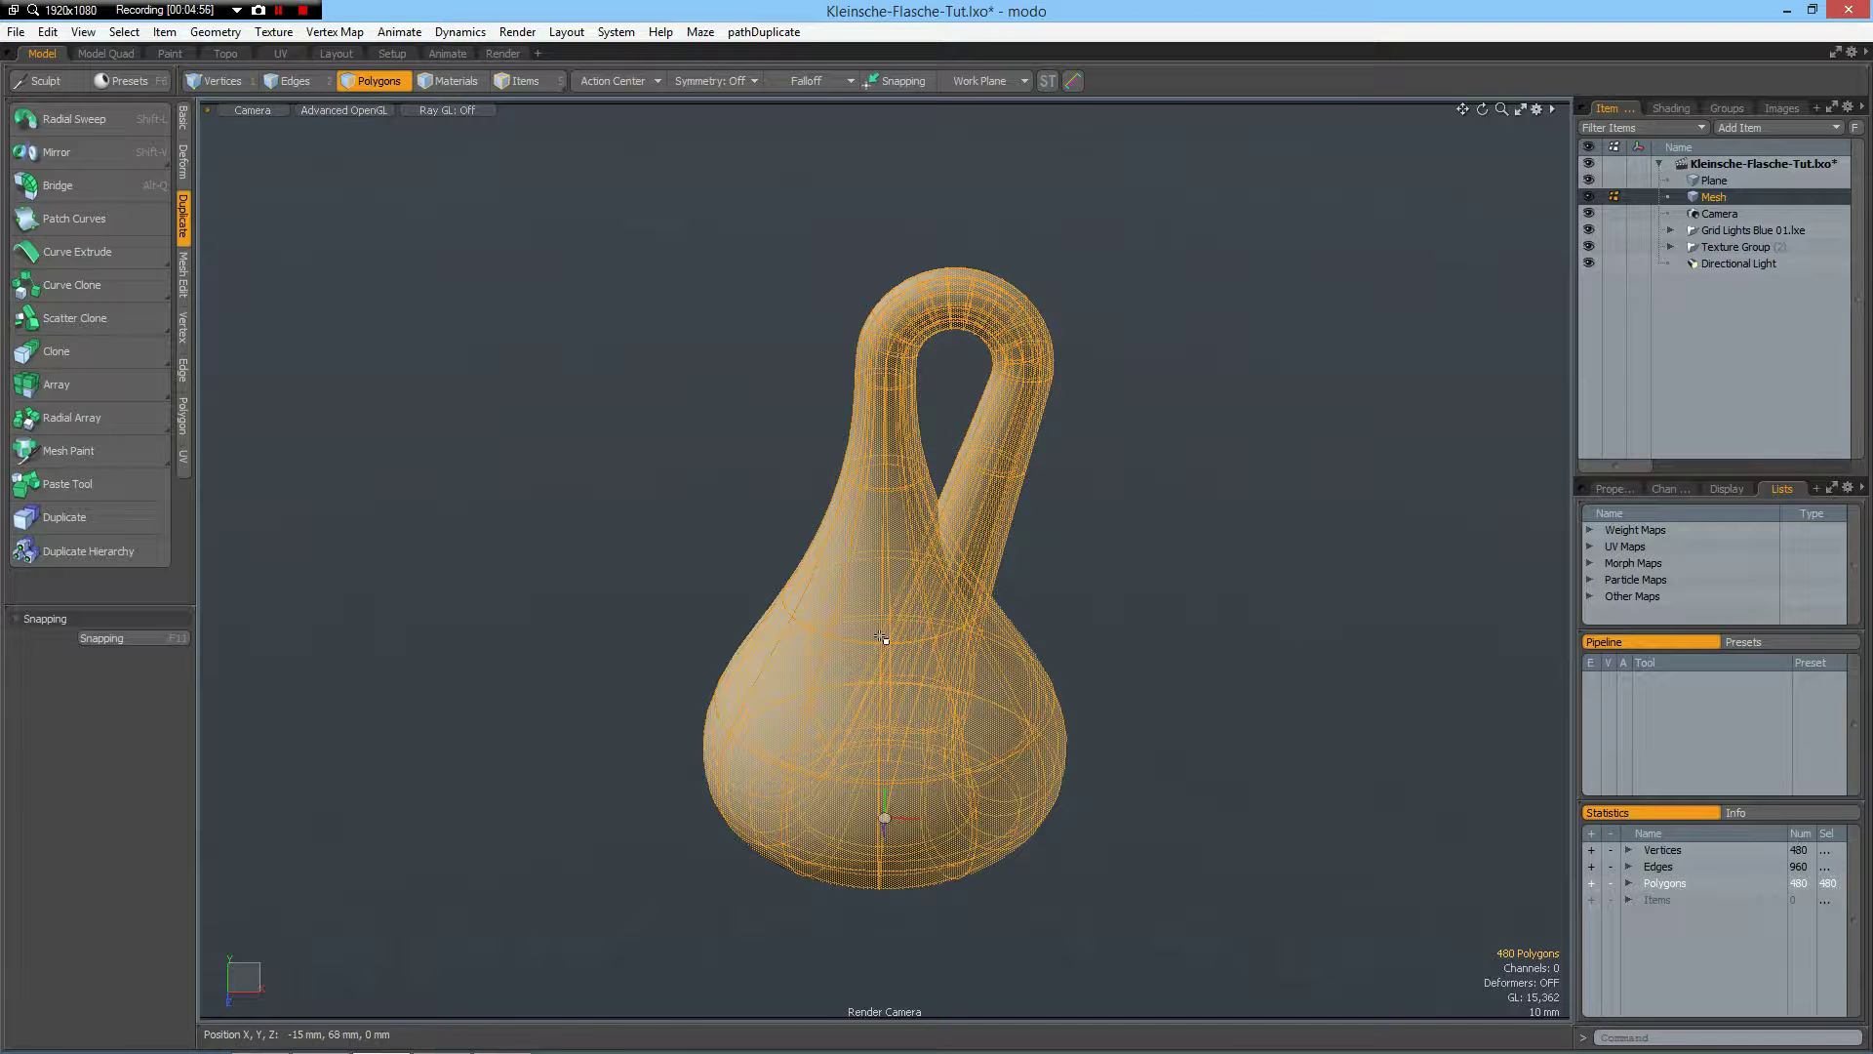
scroll(881, 639, up, 5)
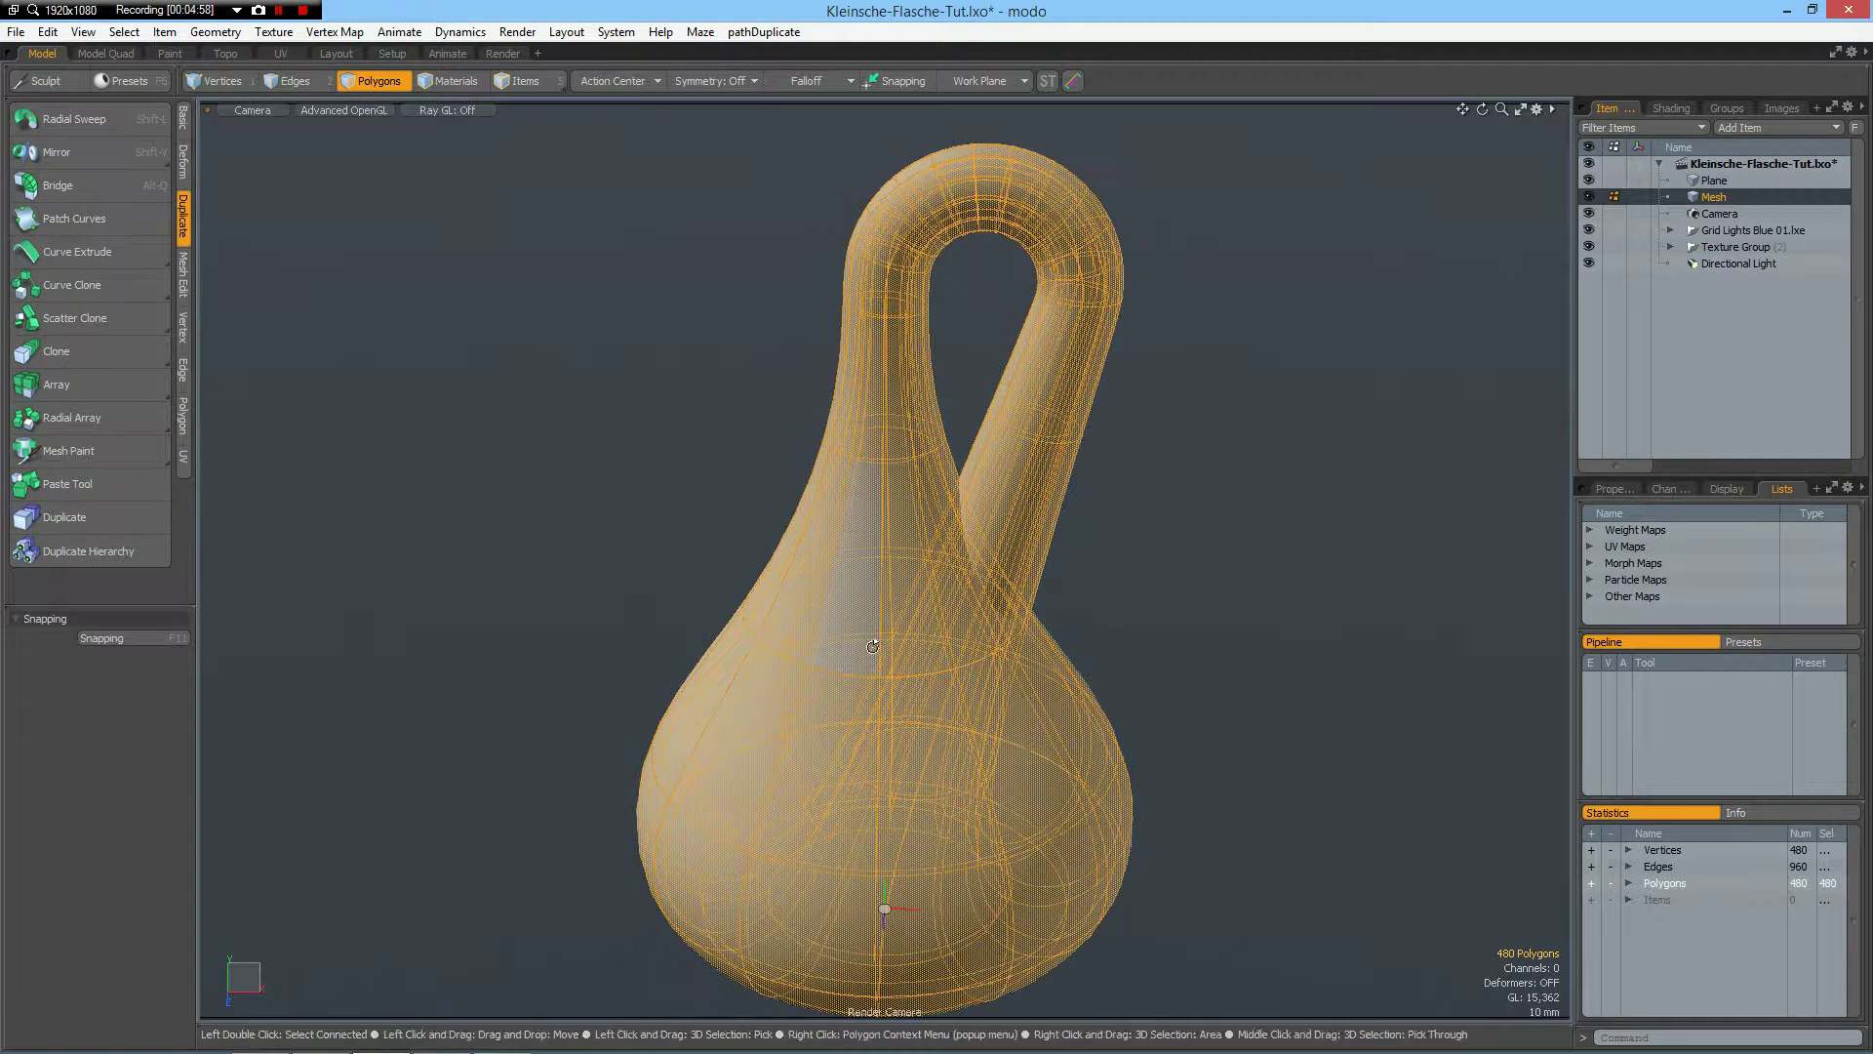
alt+shift+drag(880, 655, 877, 613)
click(503, 53)
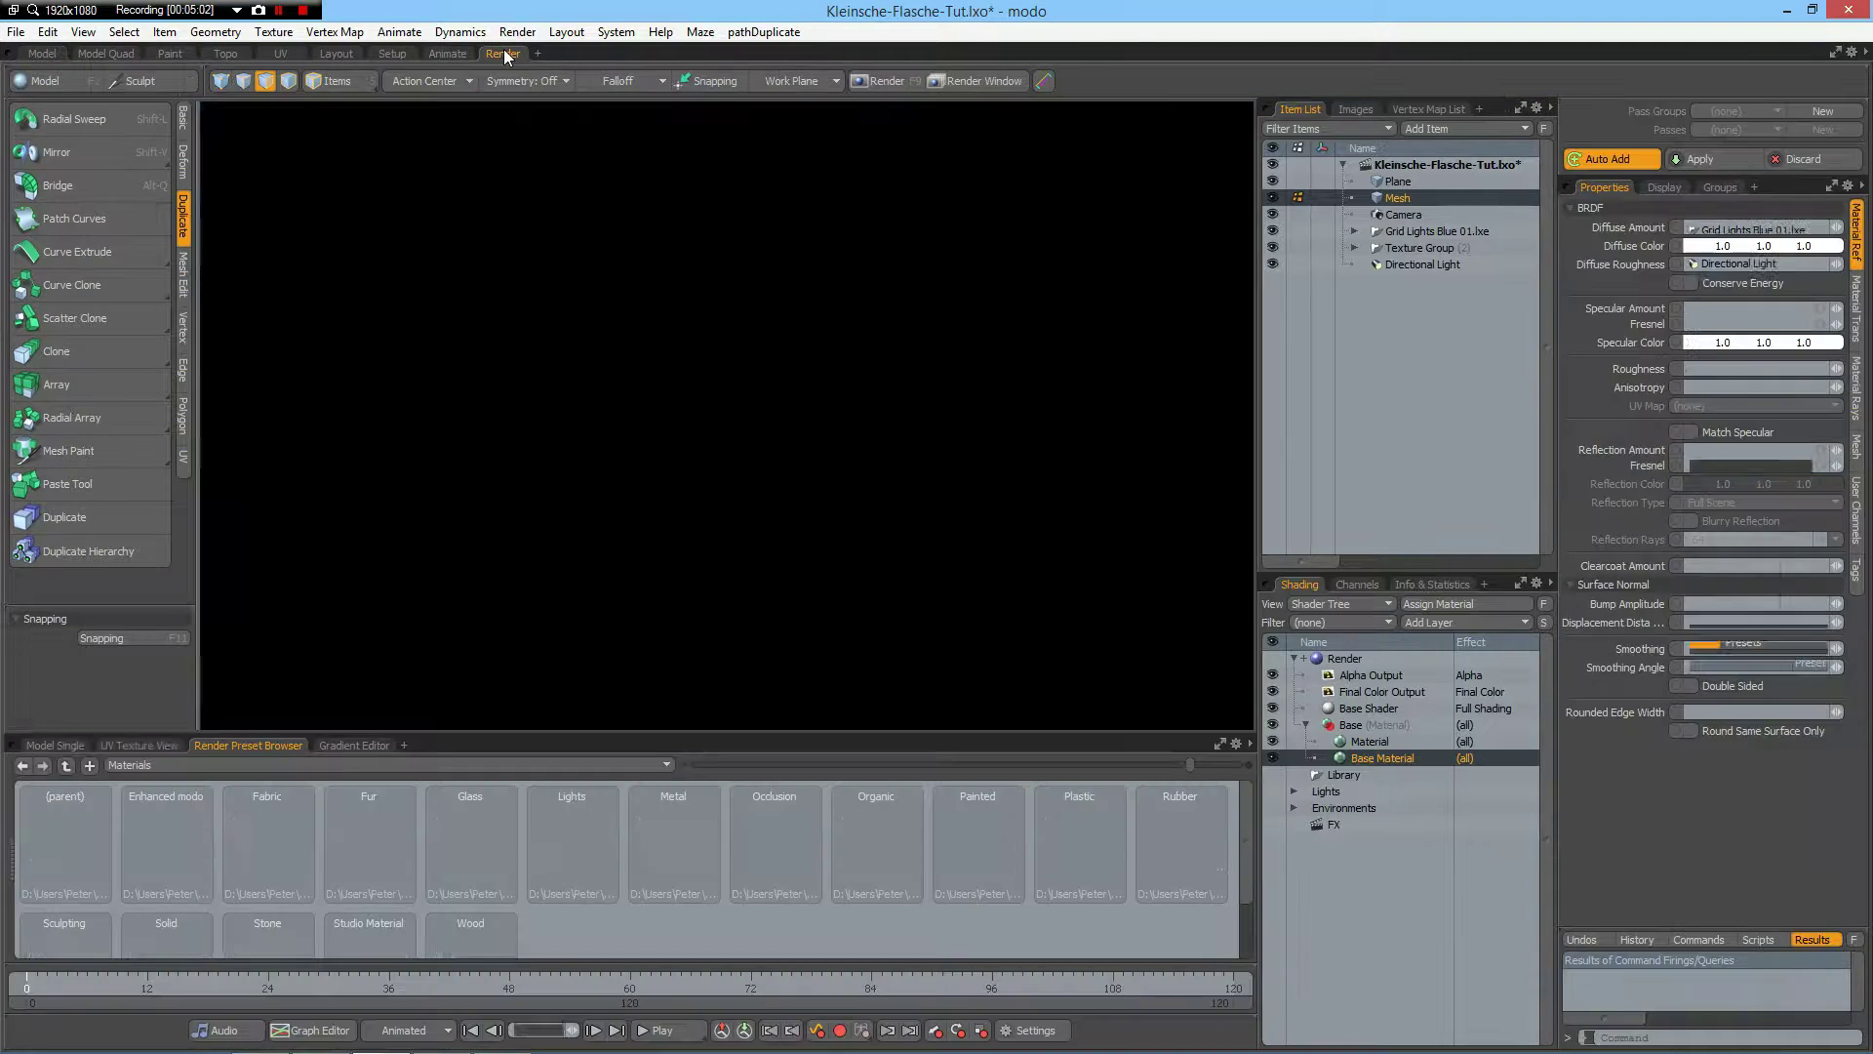
click(639, 462)
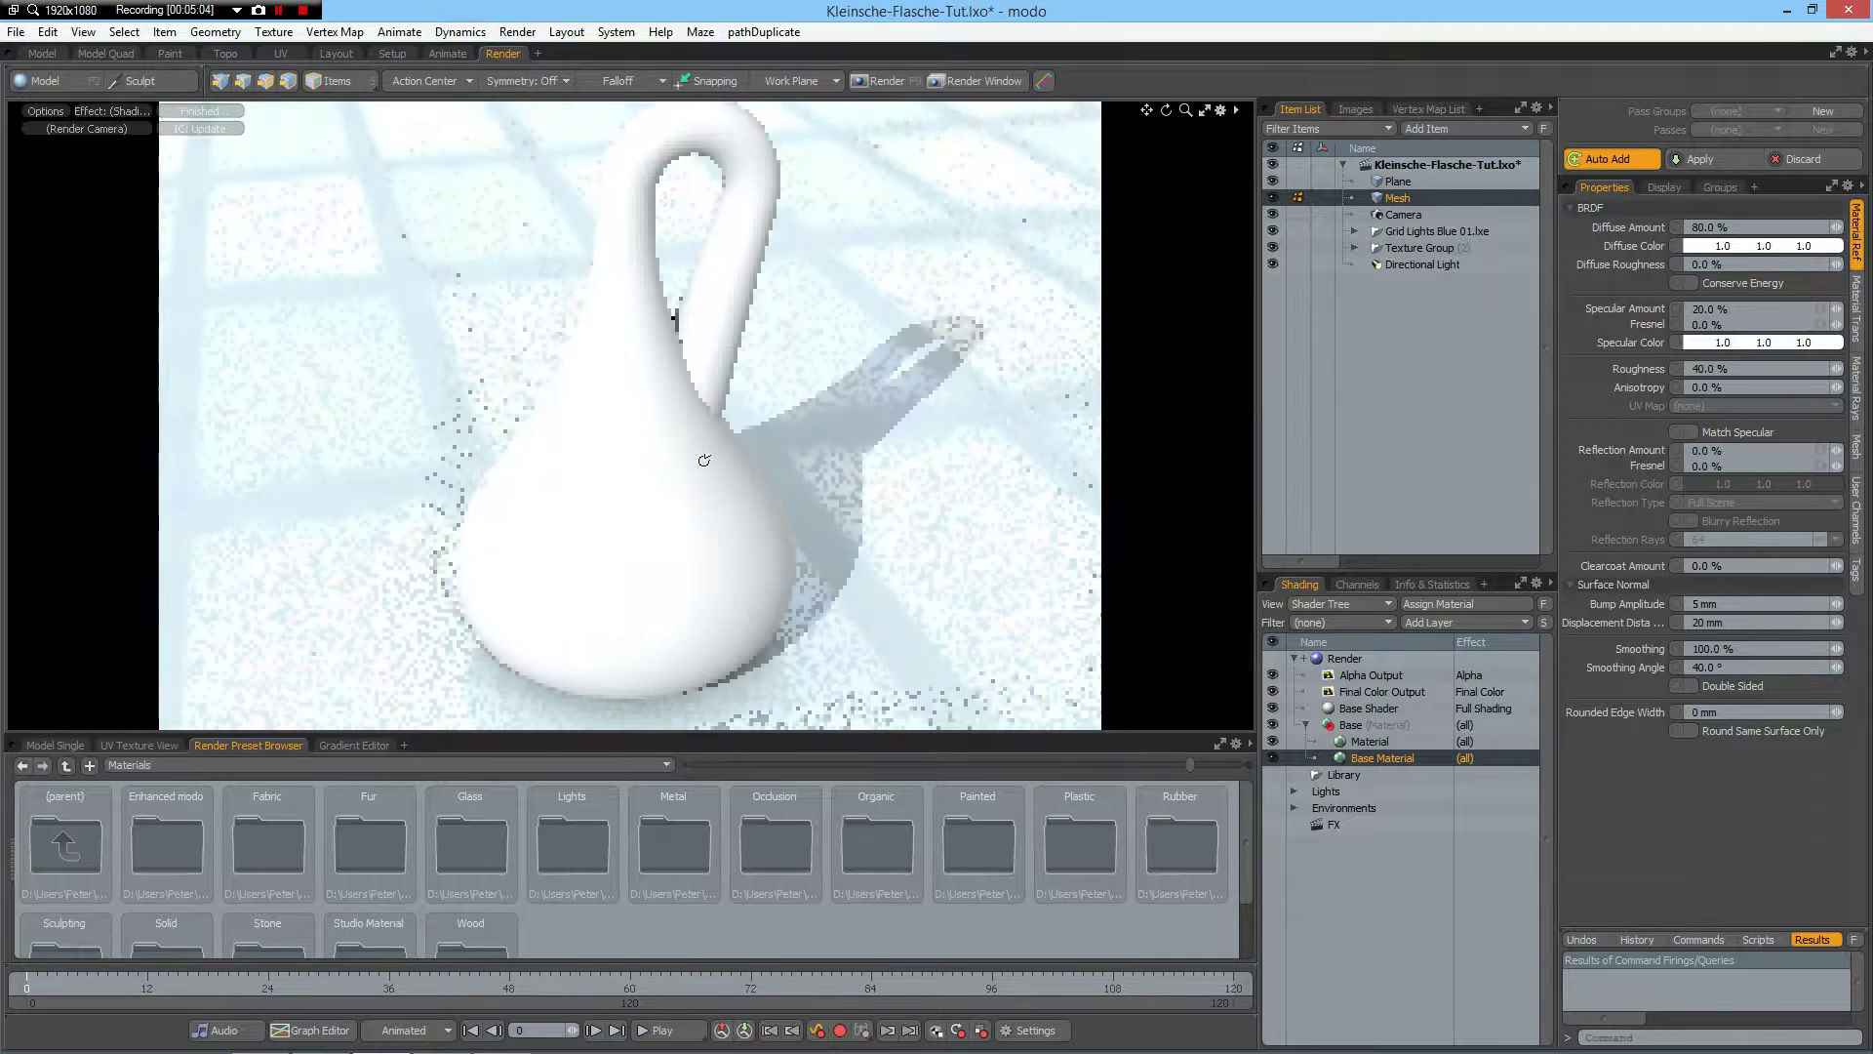
alt+drag(705, 460, 683, 455)
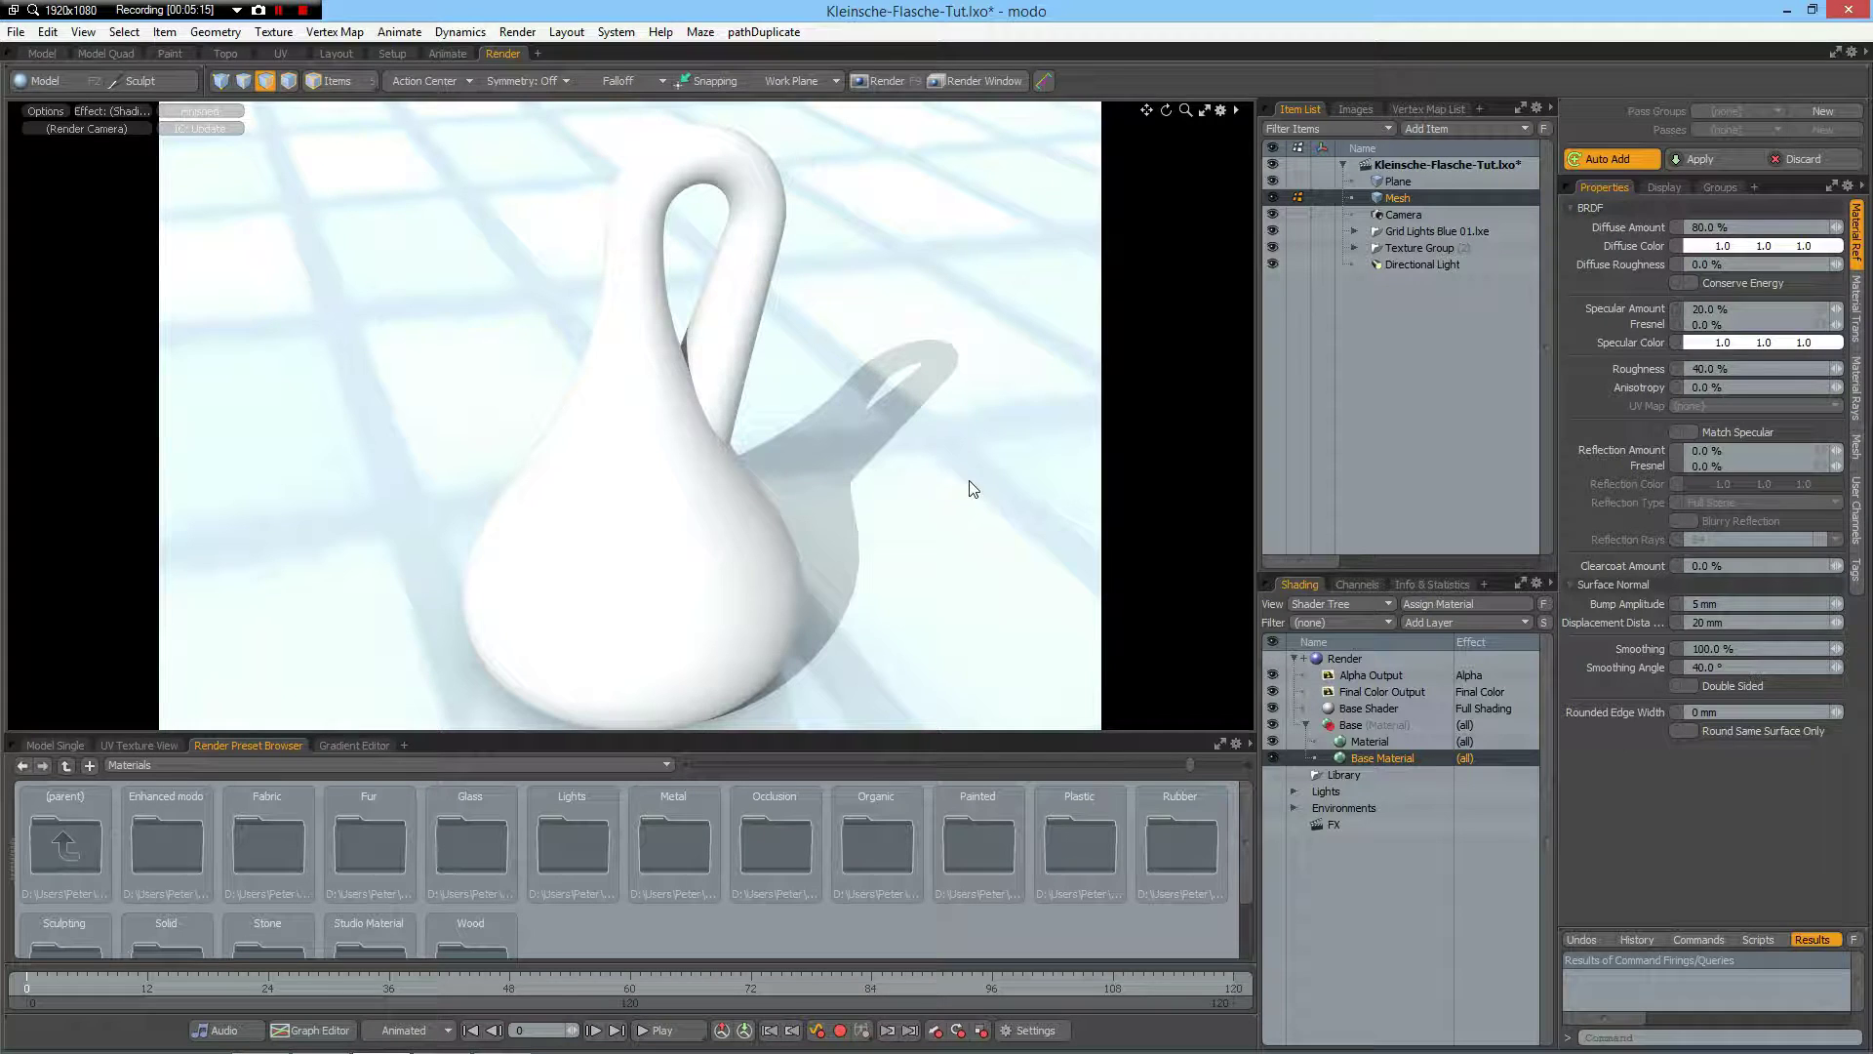
- Browse the render material presets to the Thick Glass folder under Glass and pick Clear Thick Glass
click(331, 54)
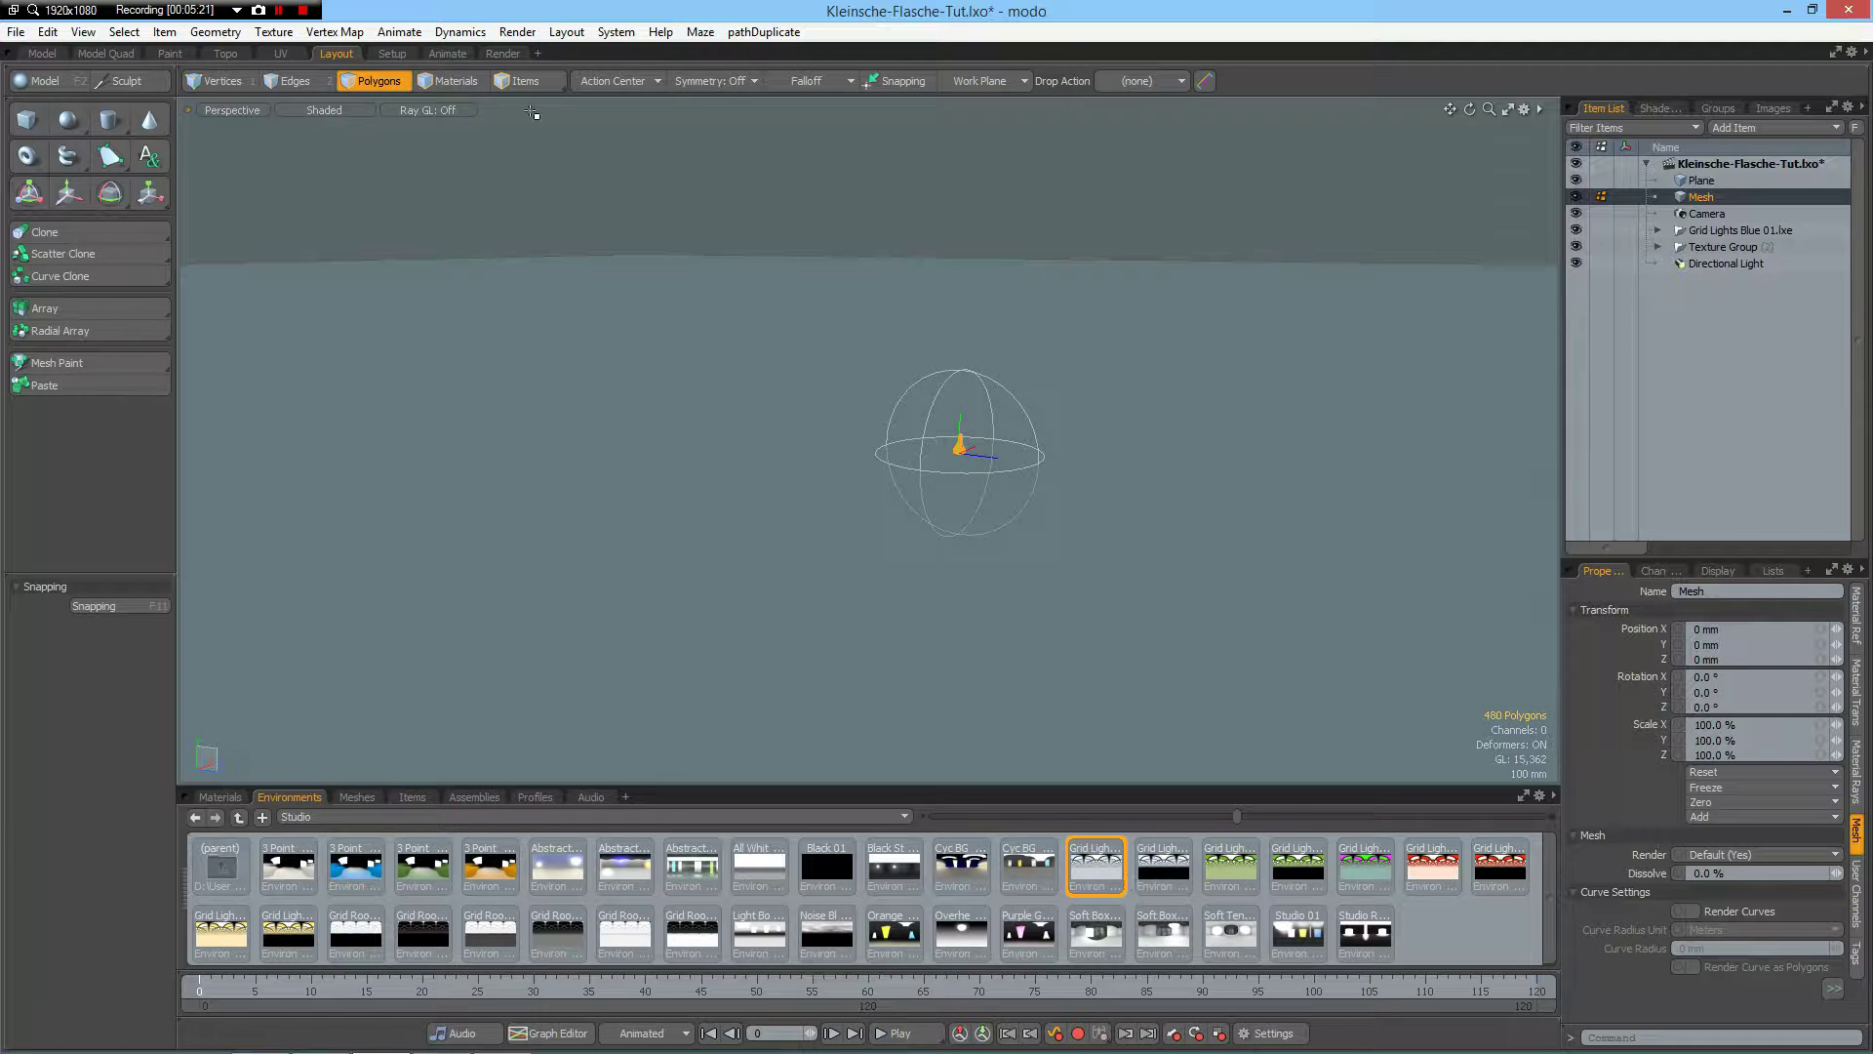
click(502, 53)
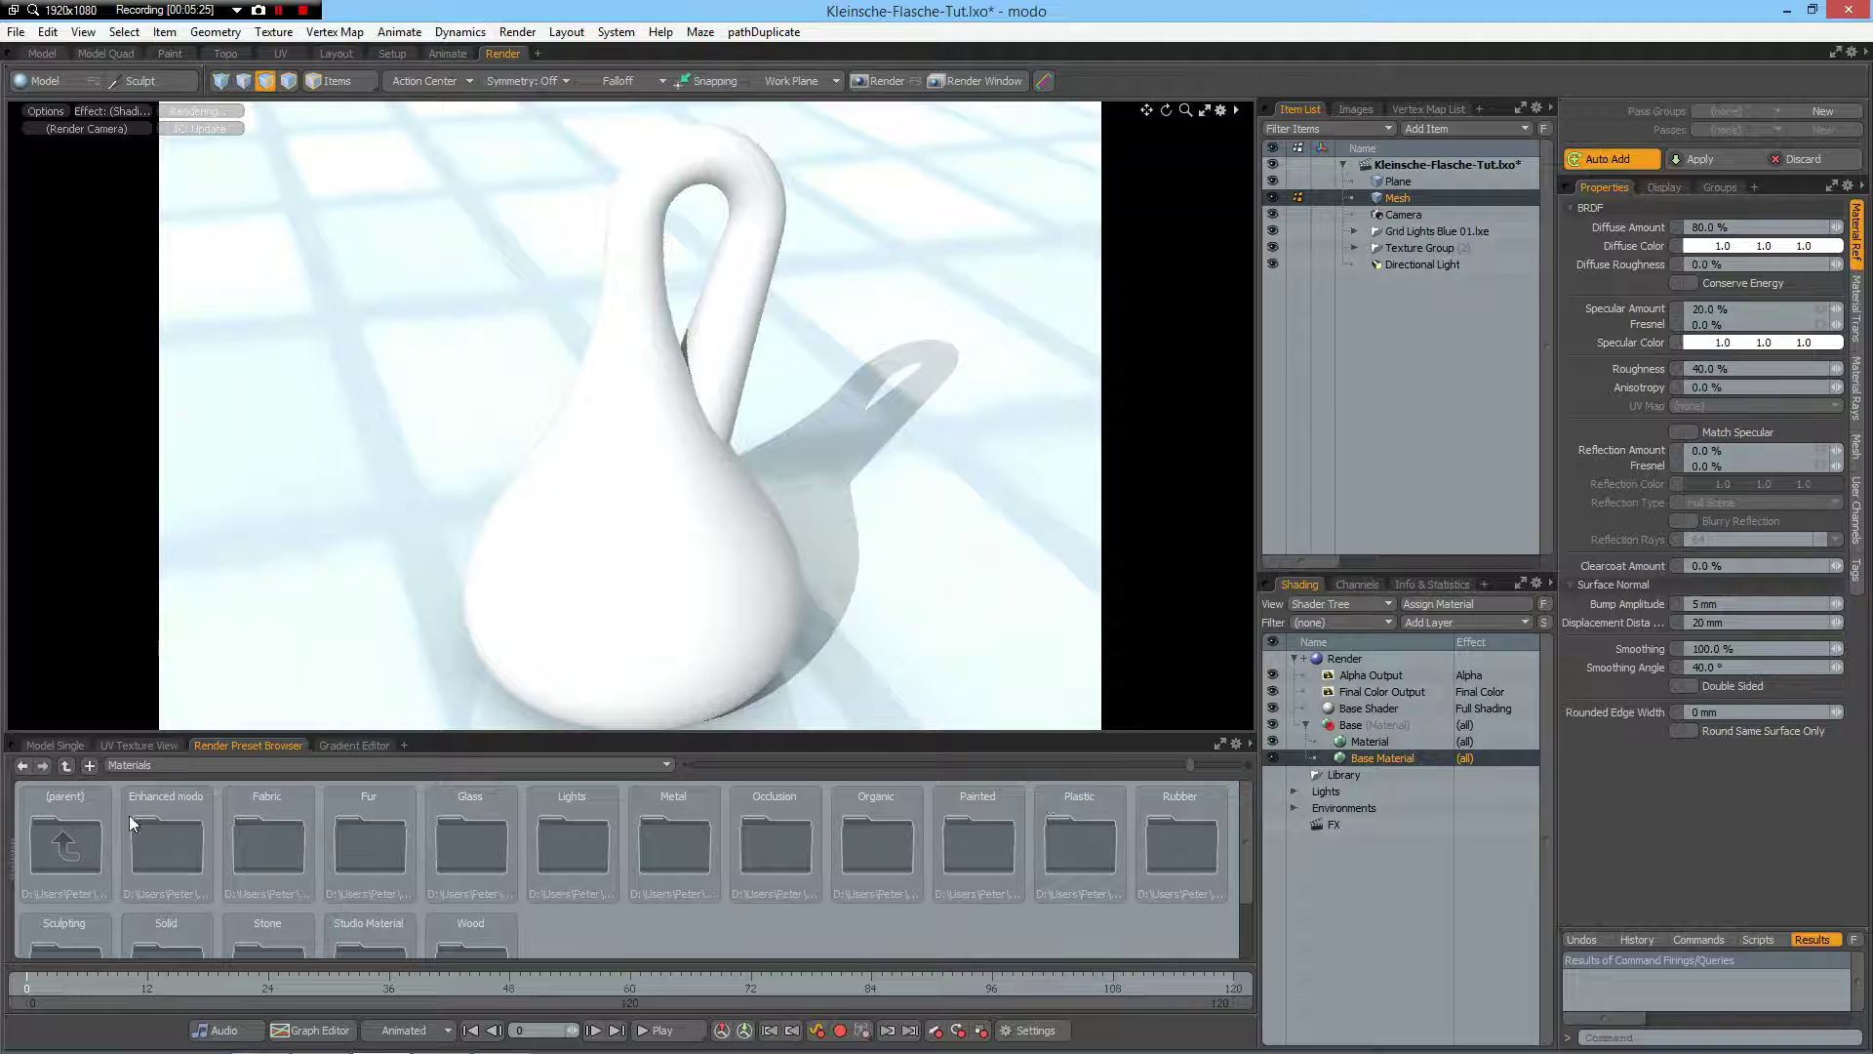
double_click(482, 839)
double_click(477, 836)
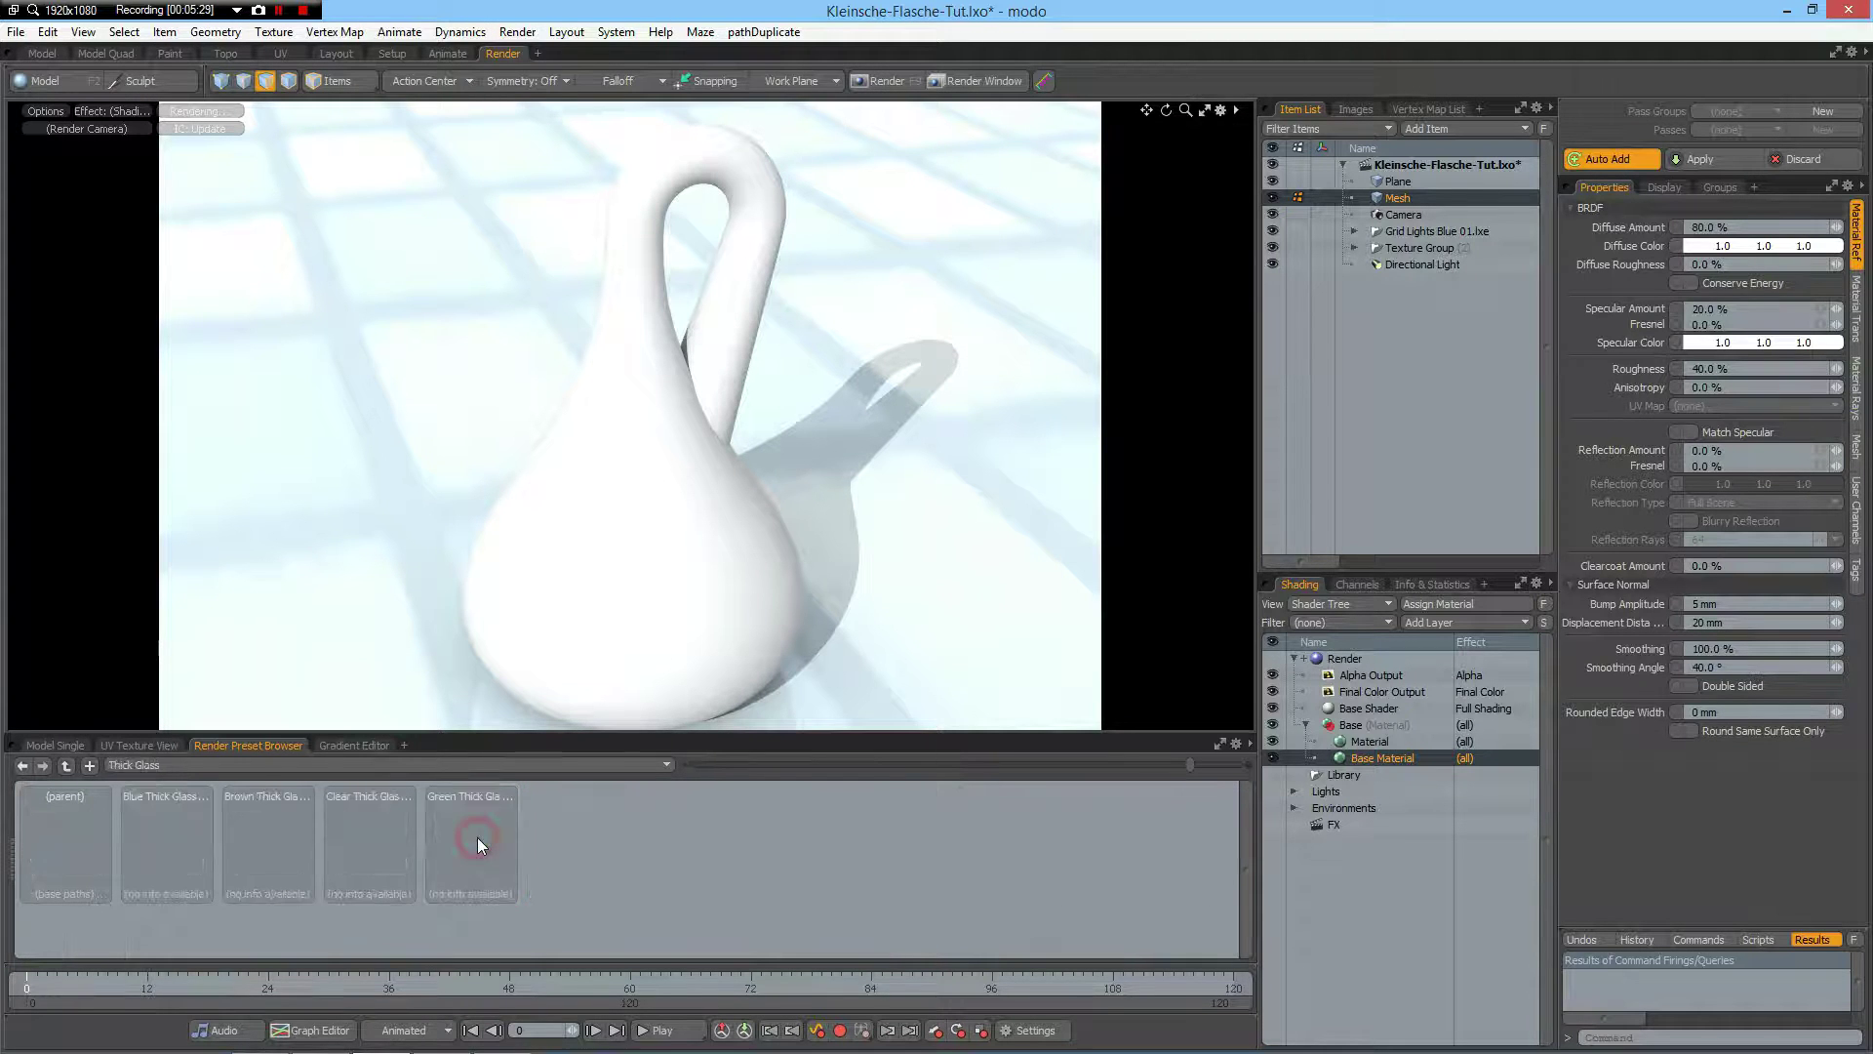
click(361, 845)
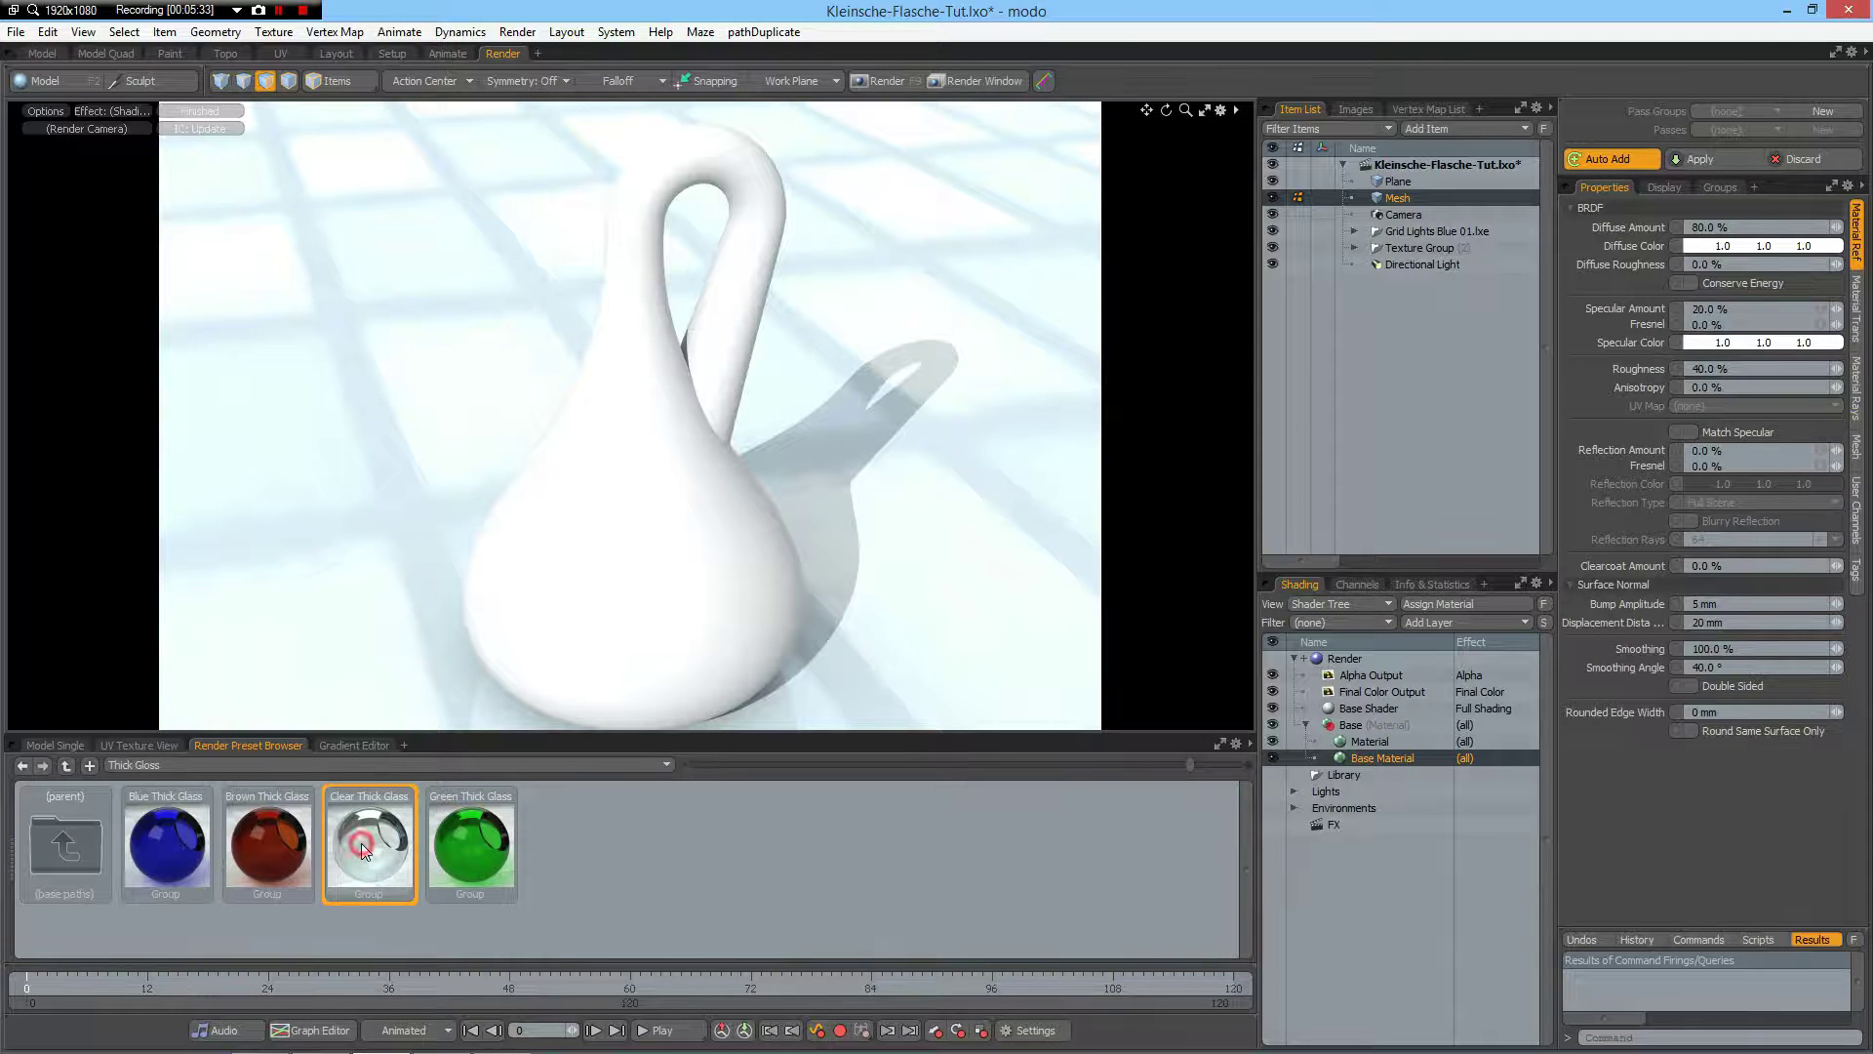
- Assign a new material named Glas to the selected bottle polygons
click(41, 53)
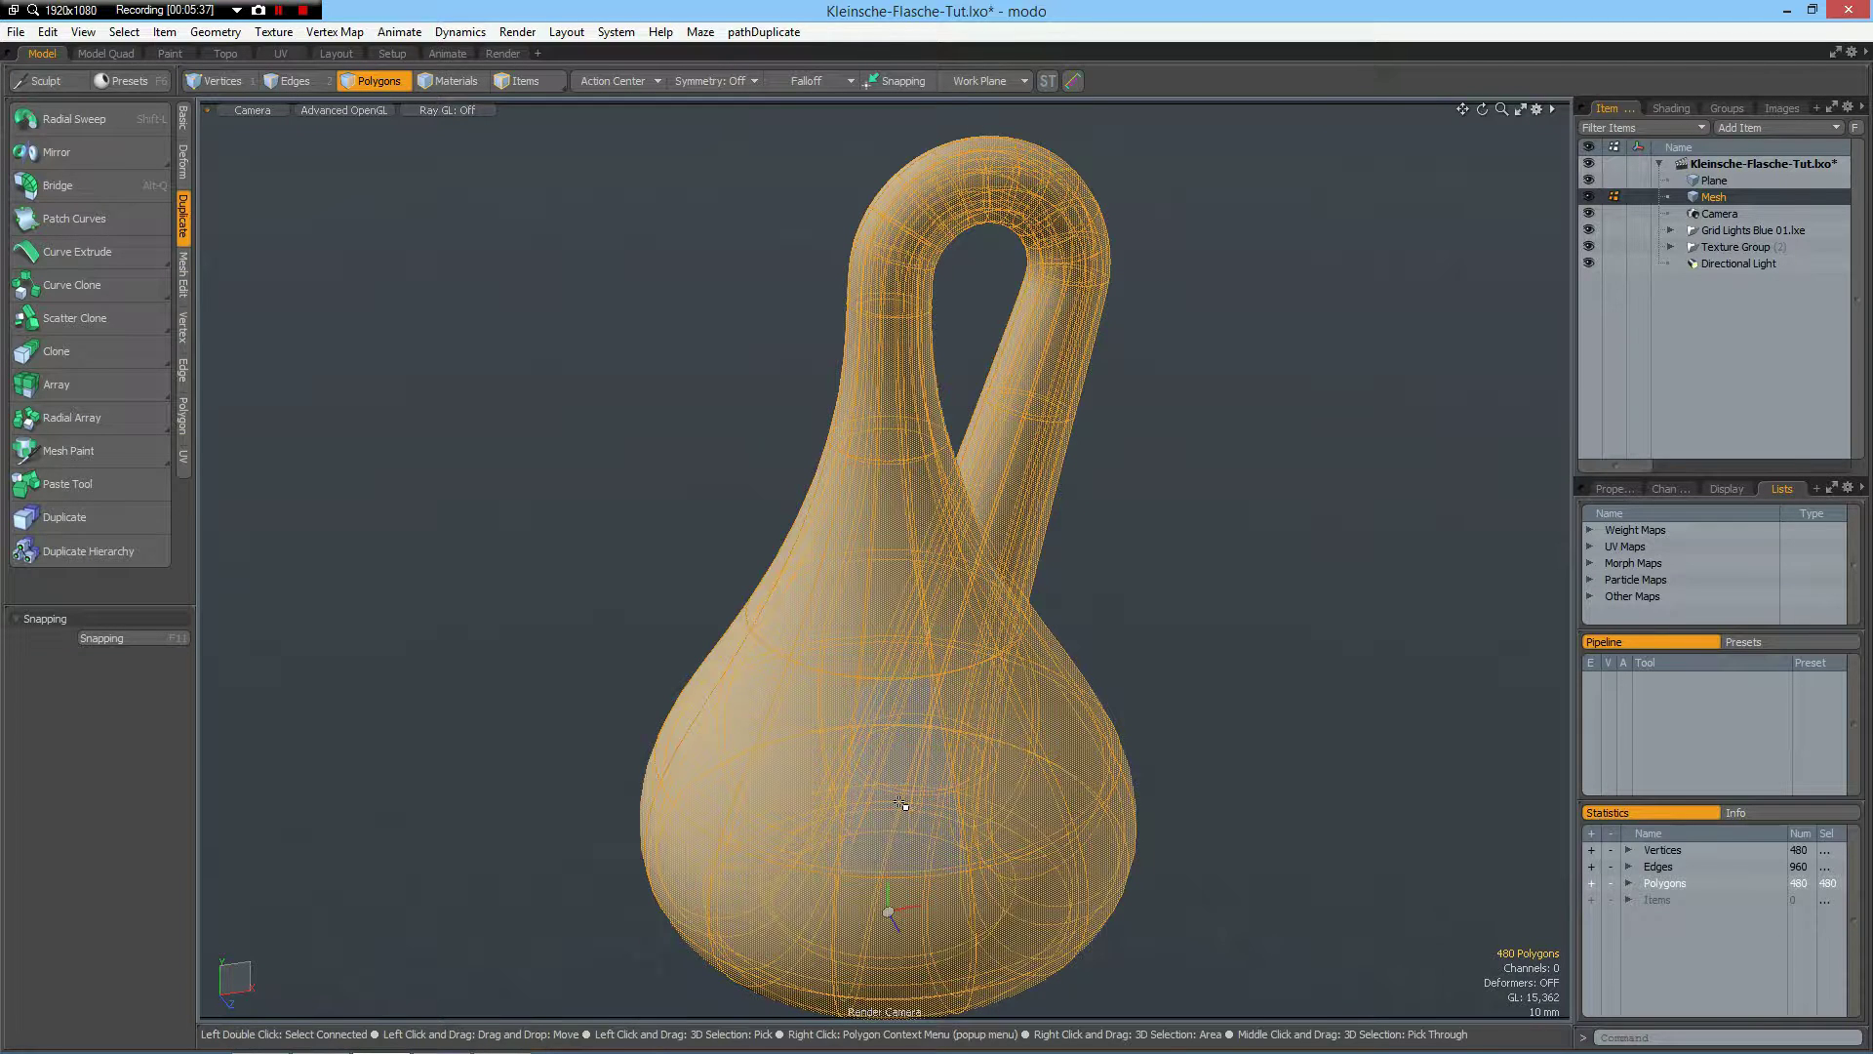
text(m)
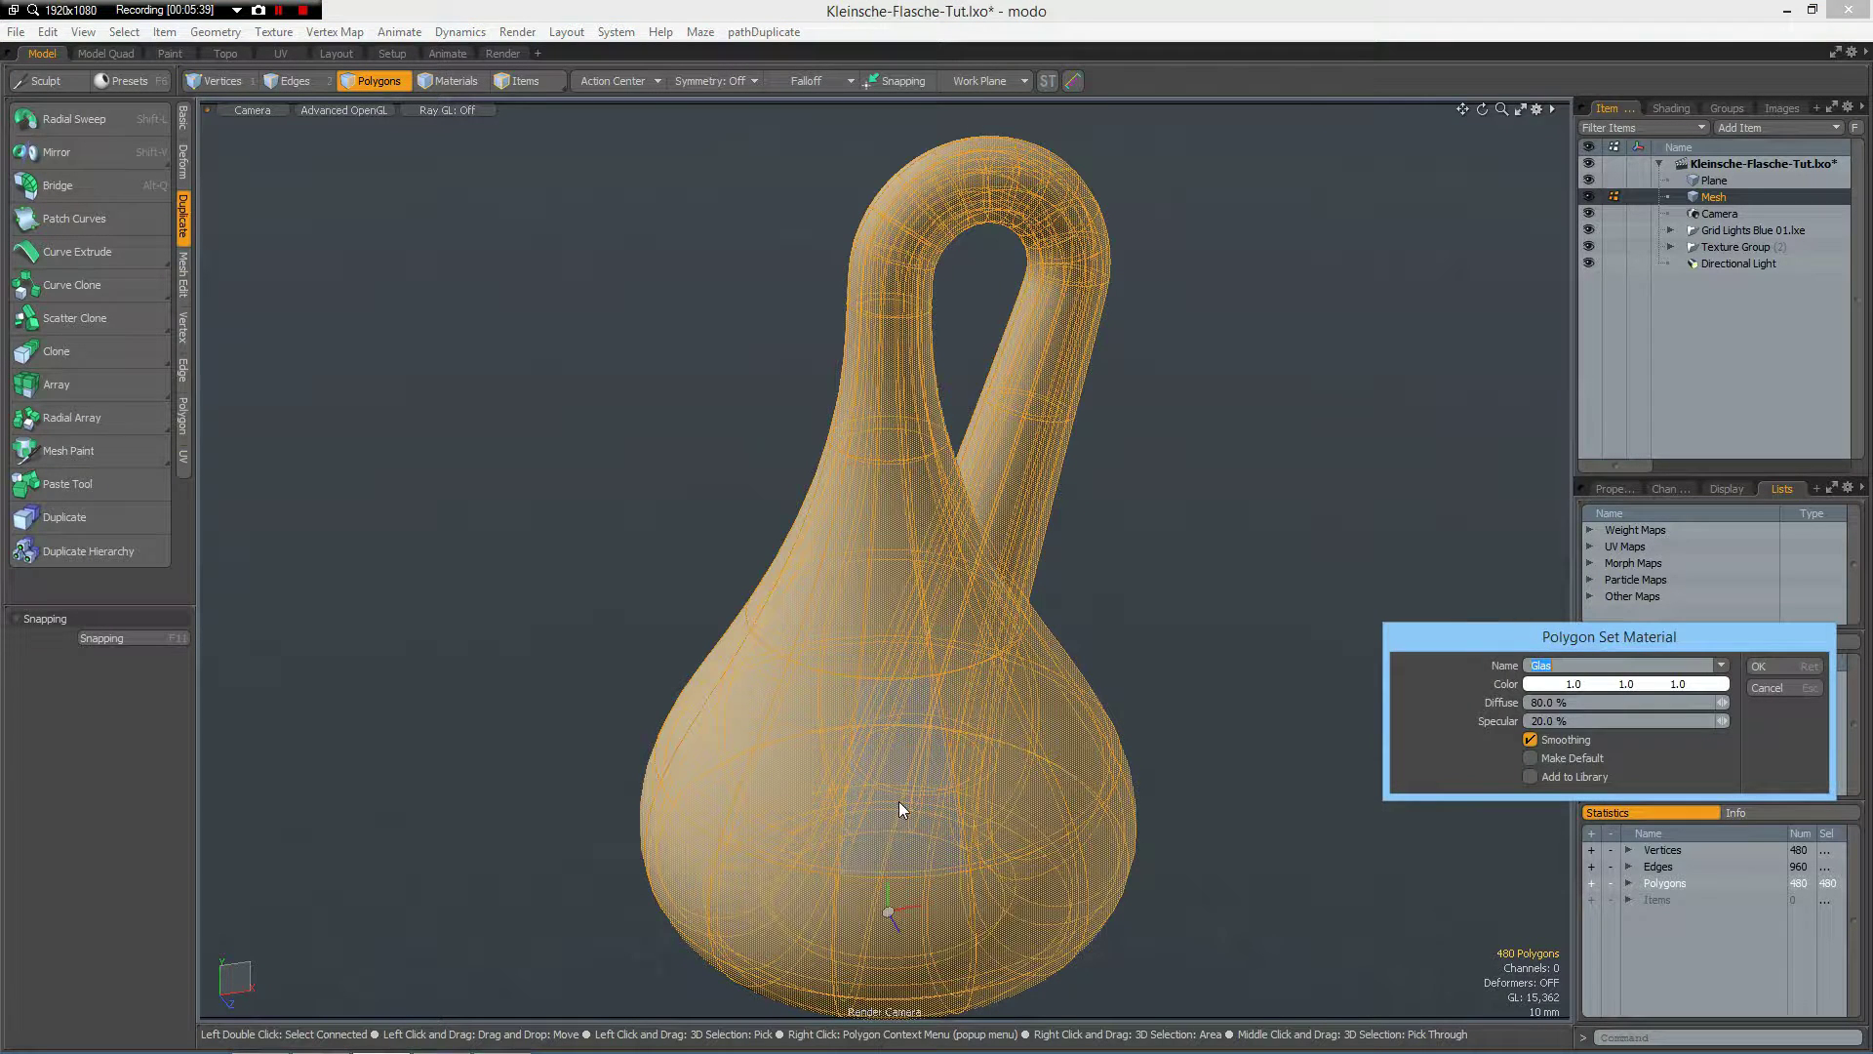
text(Gl)
key(Return)
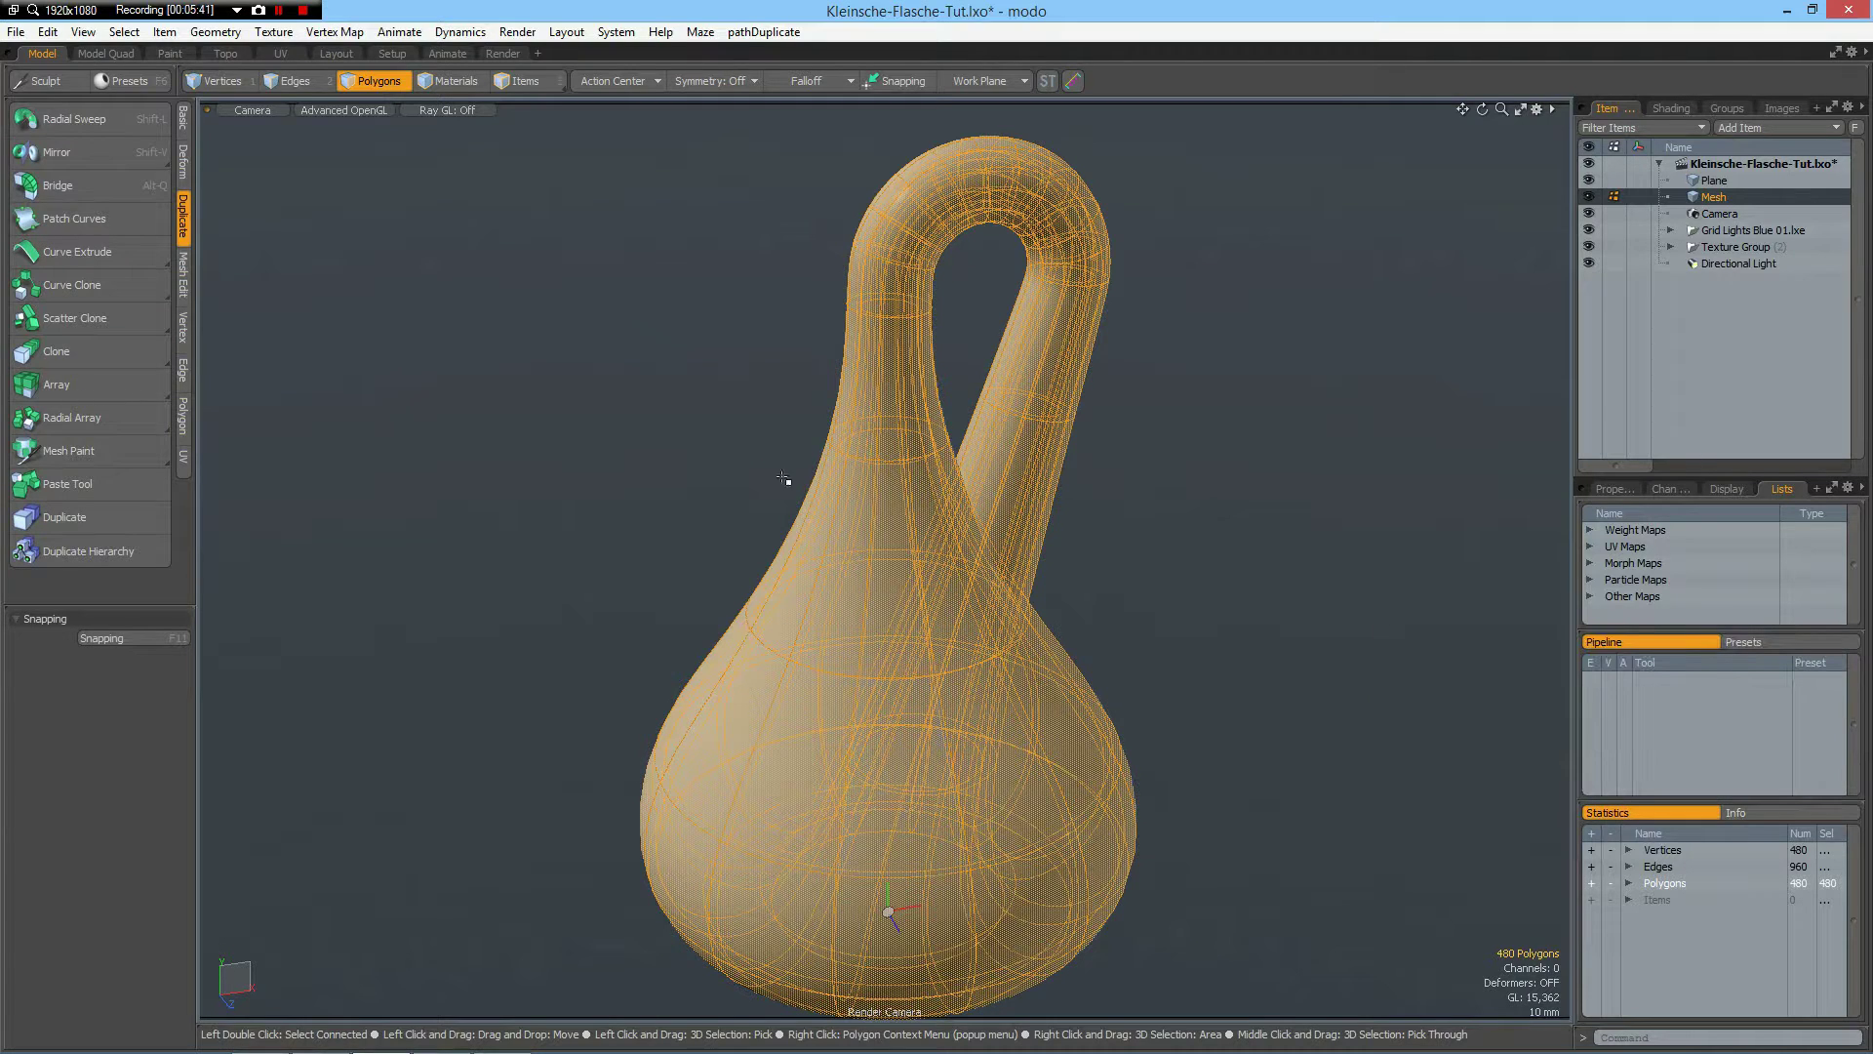
- Apply the Clear Thick Glass preset to the Glas material group in the shader tree and expand the group
click(501, 53)
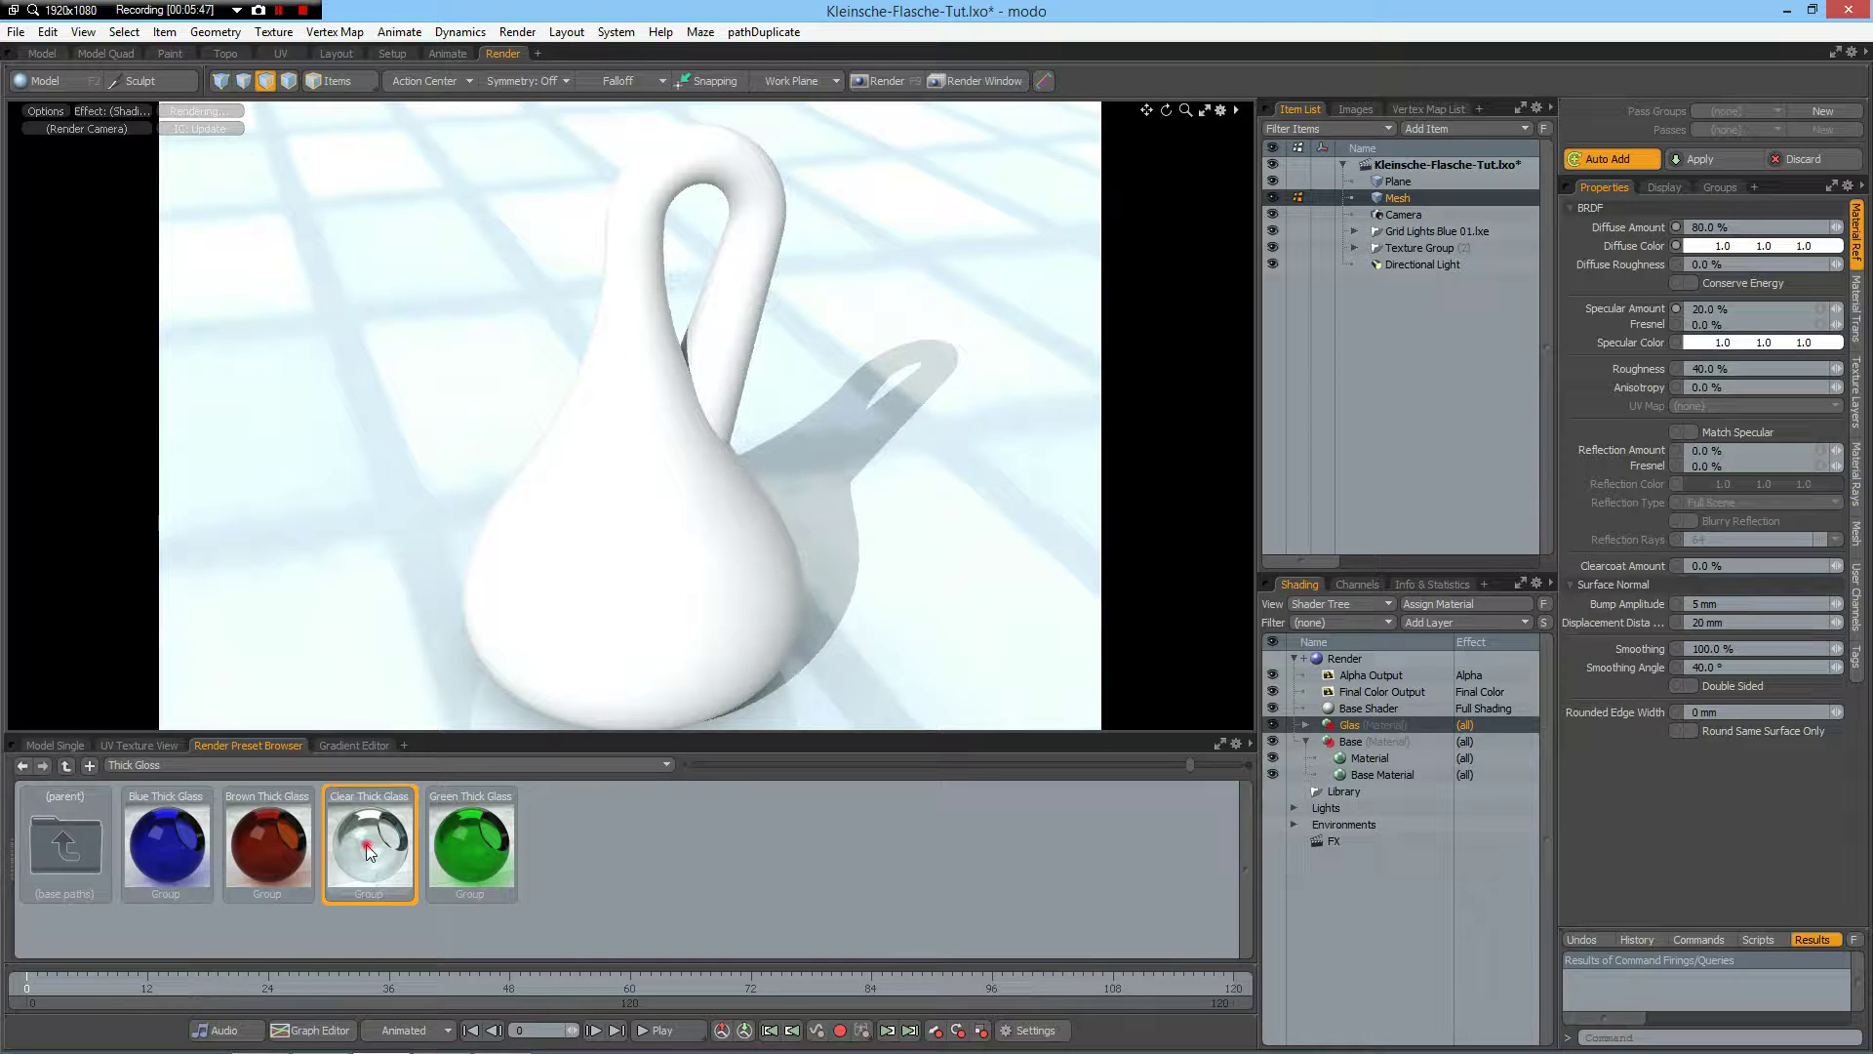
drag(1327, 729, 1355, 723)
click(1306, 725)
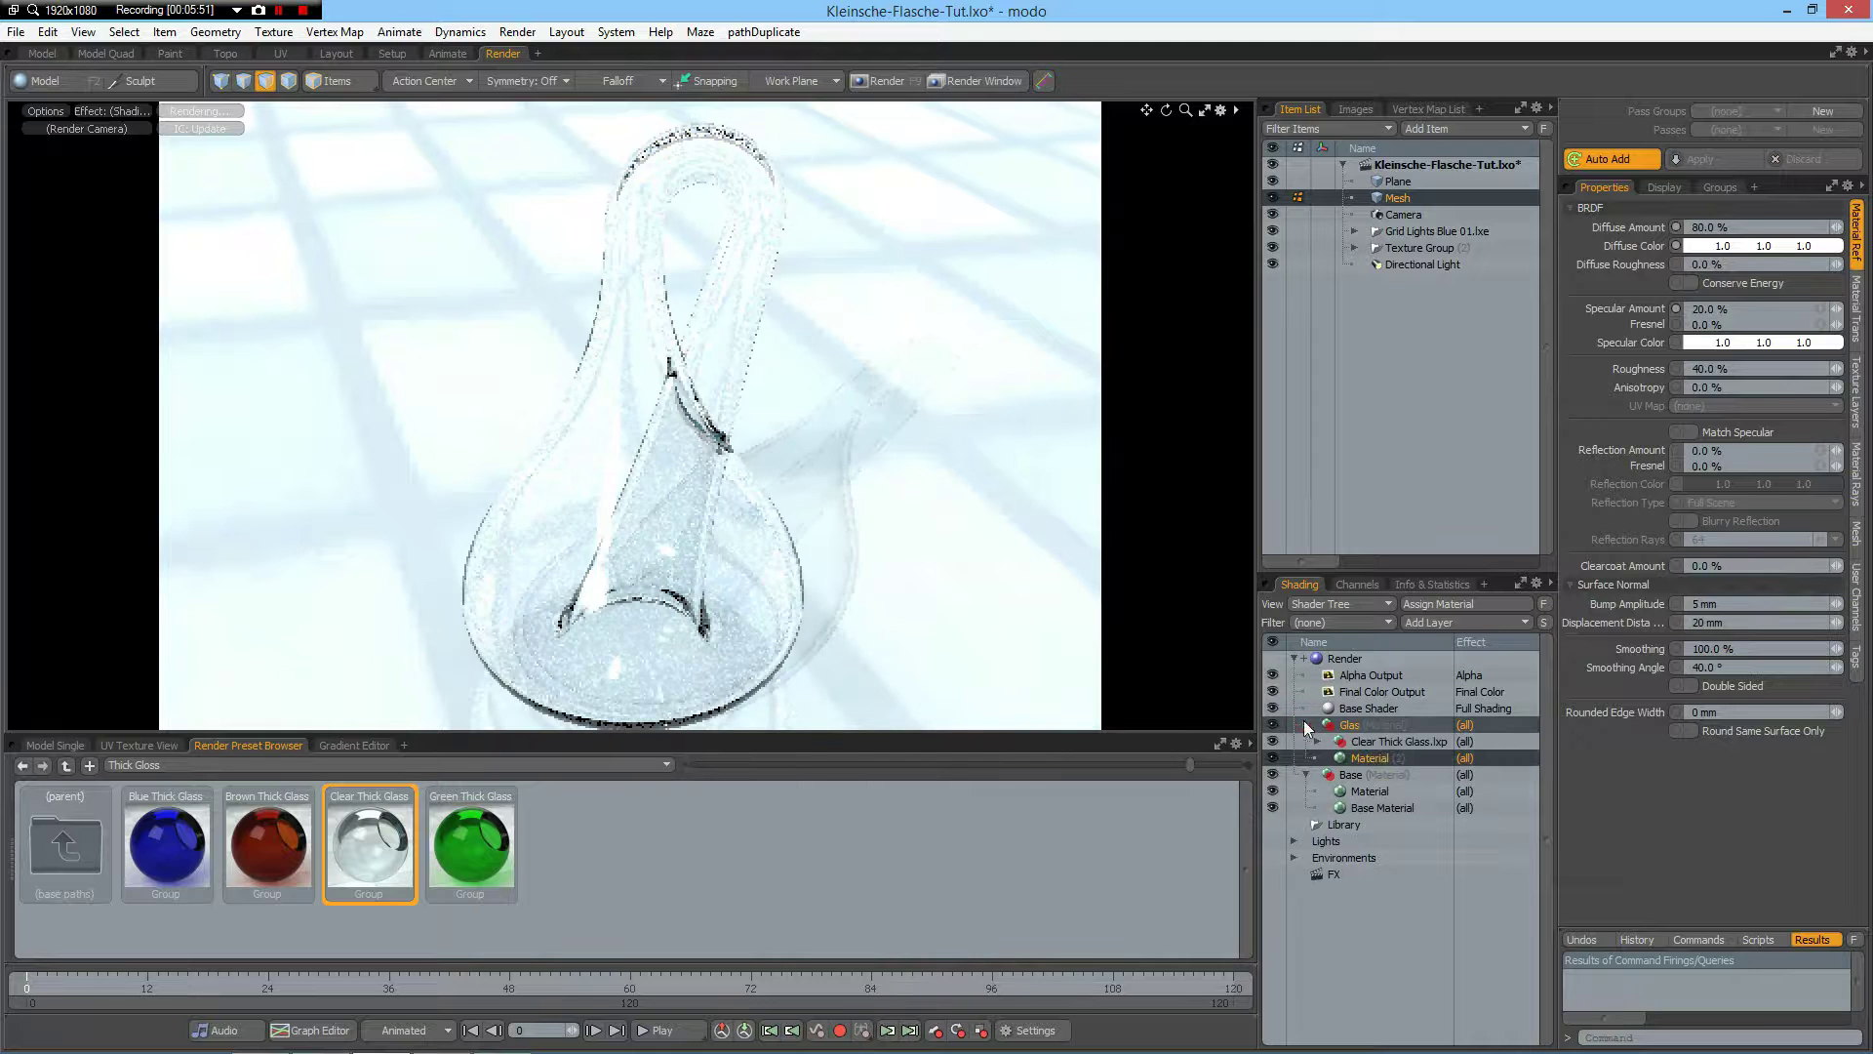
- Set the transparent amount of the Clear Thick Glass material to 85%
click(1857, 307)
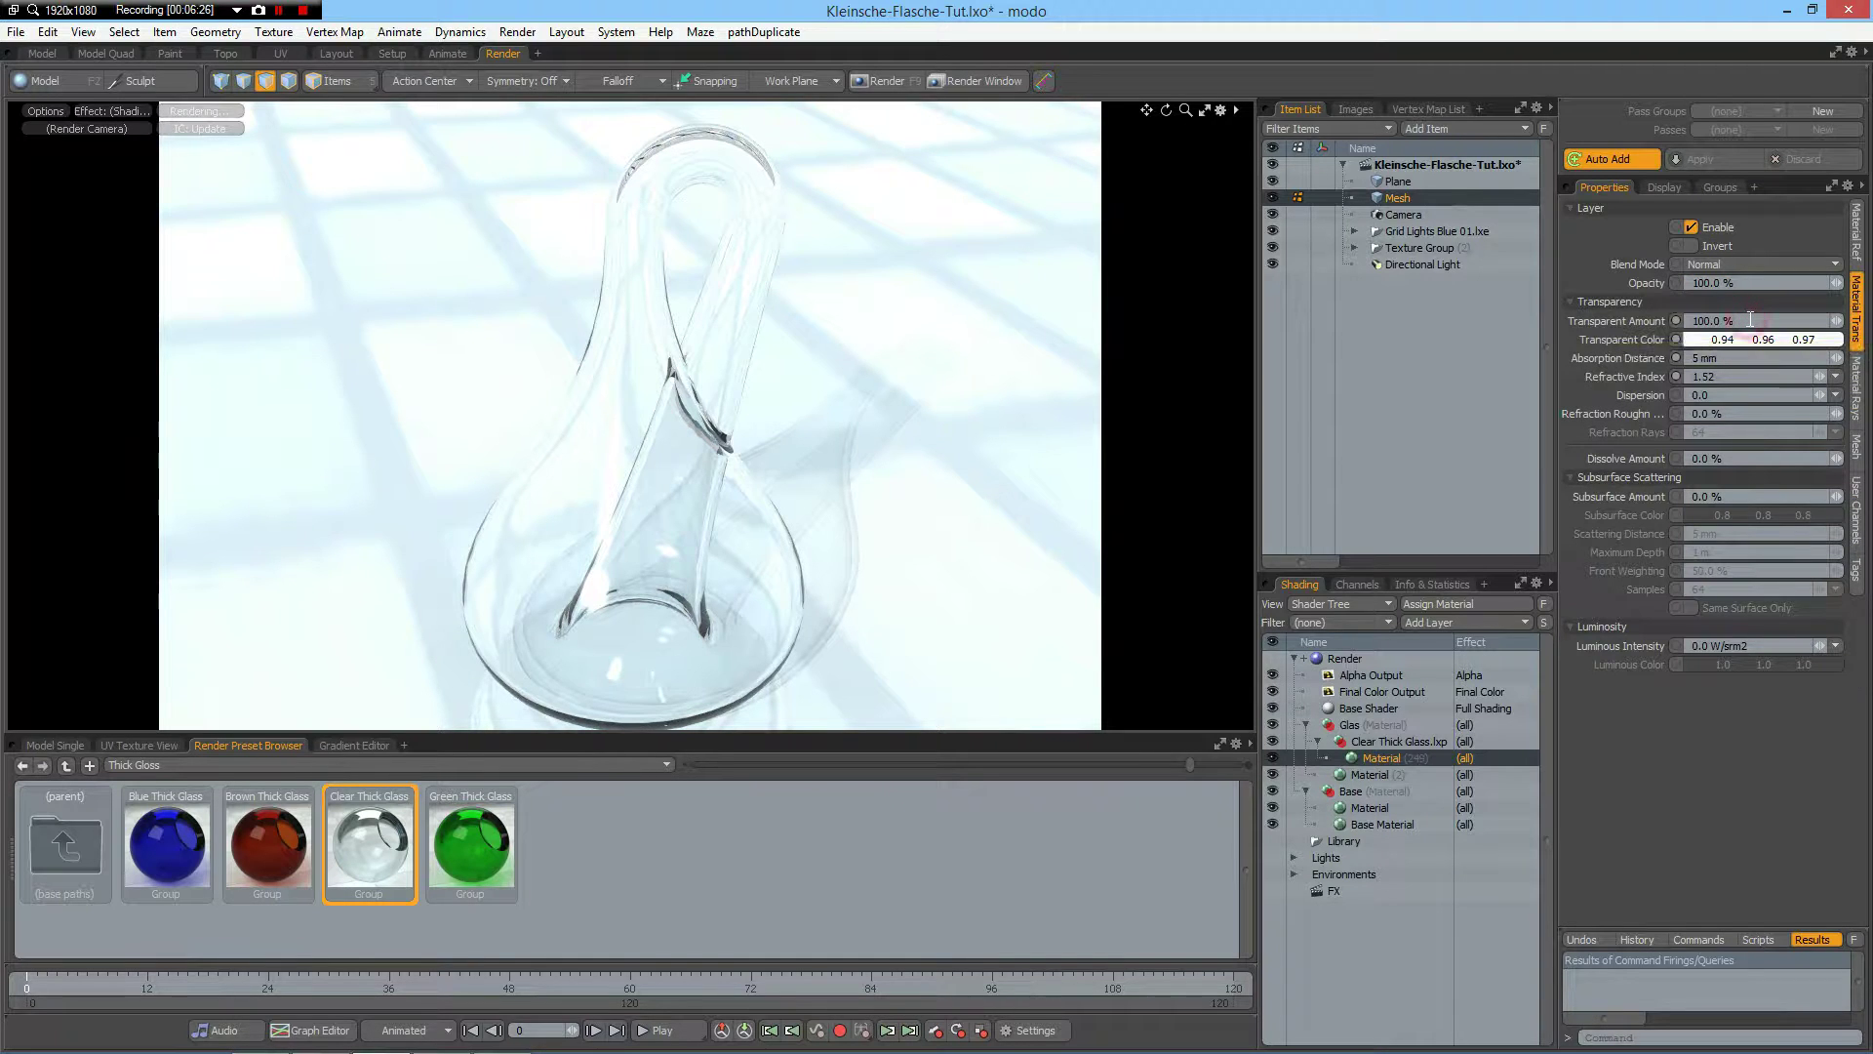
click(1750, 319)
text(85)
key(Return)
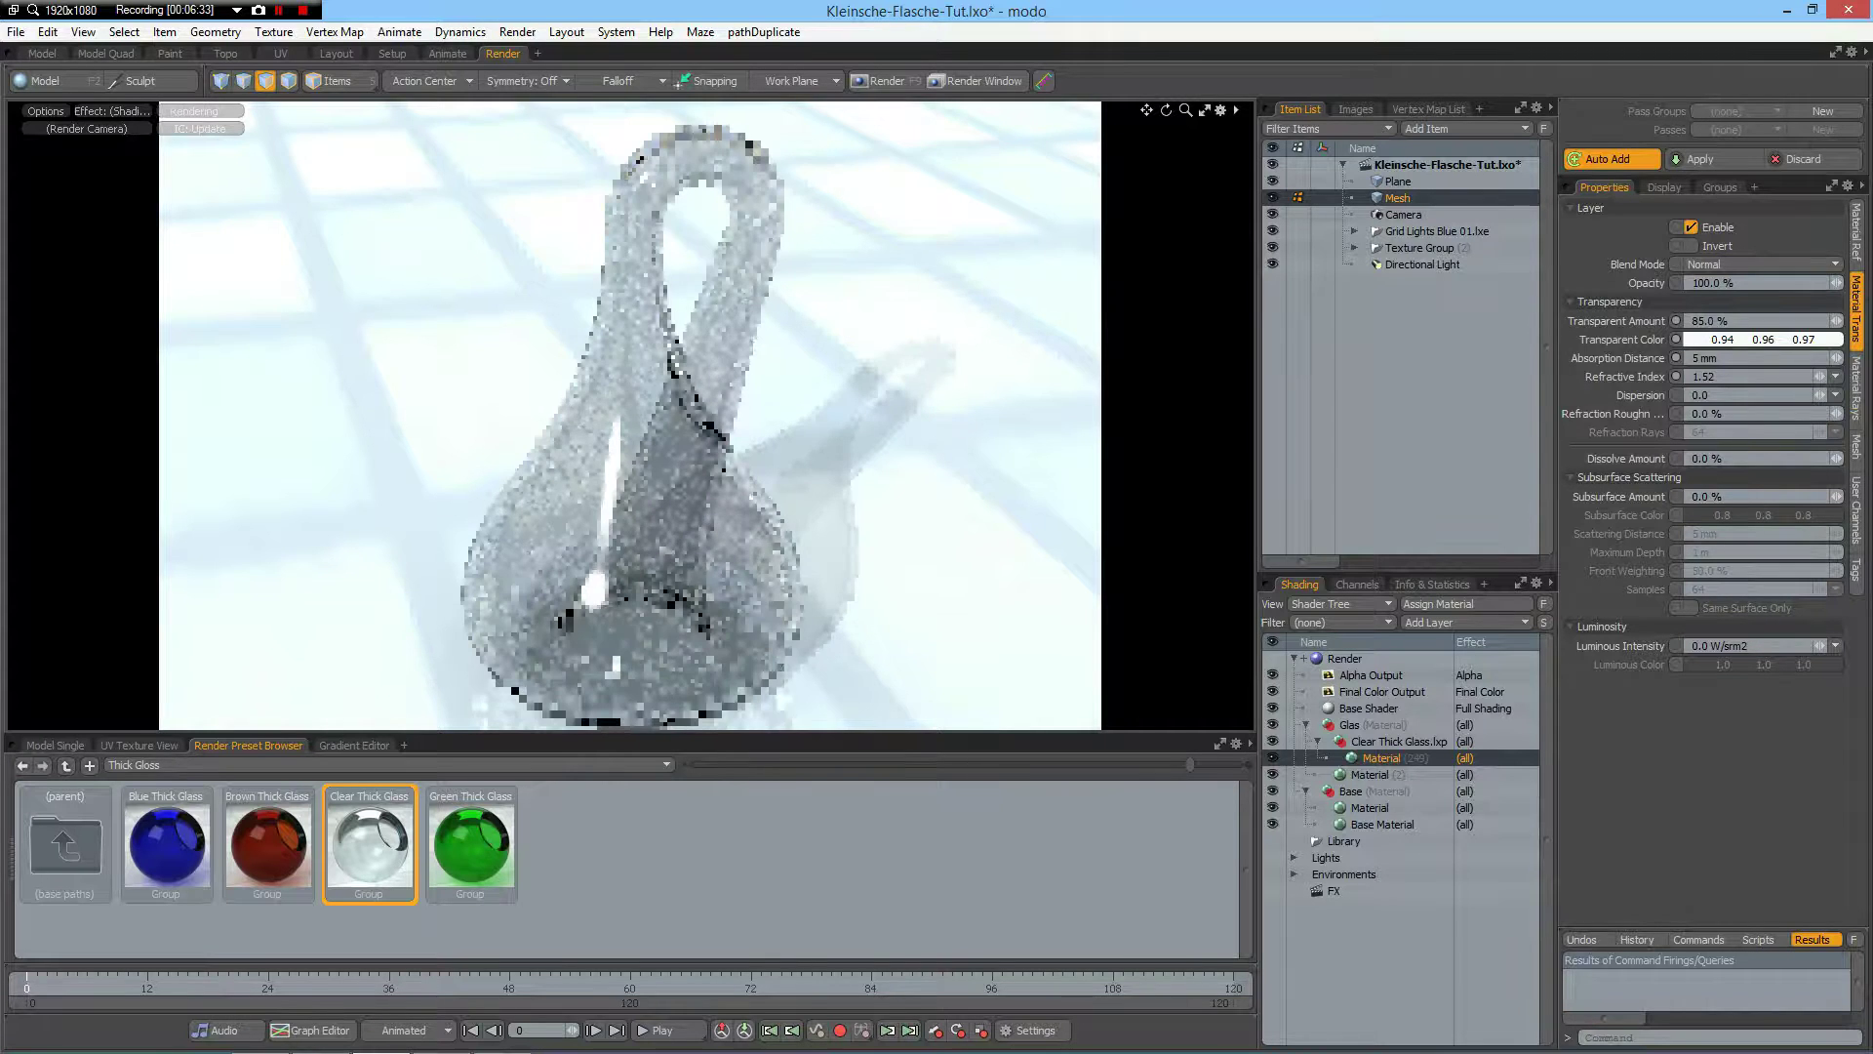
- Set the glass material's transparent amount to 90% and tint its transparent color pale blue, about 0.83, 0.89, 0.97
click(1735, 319)
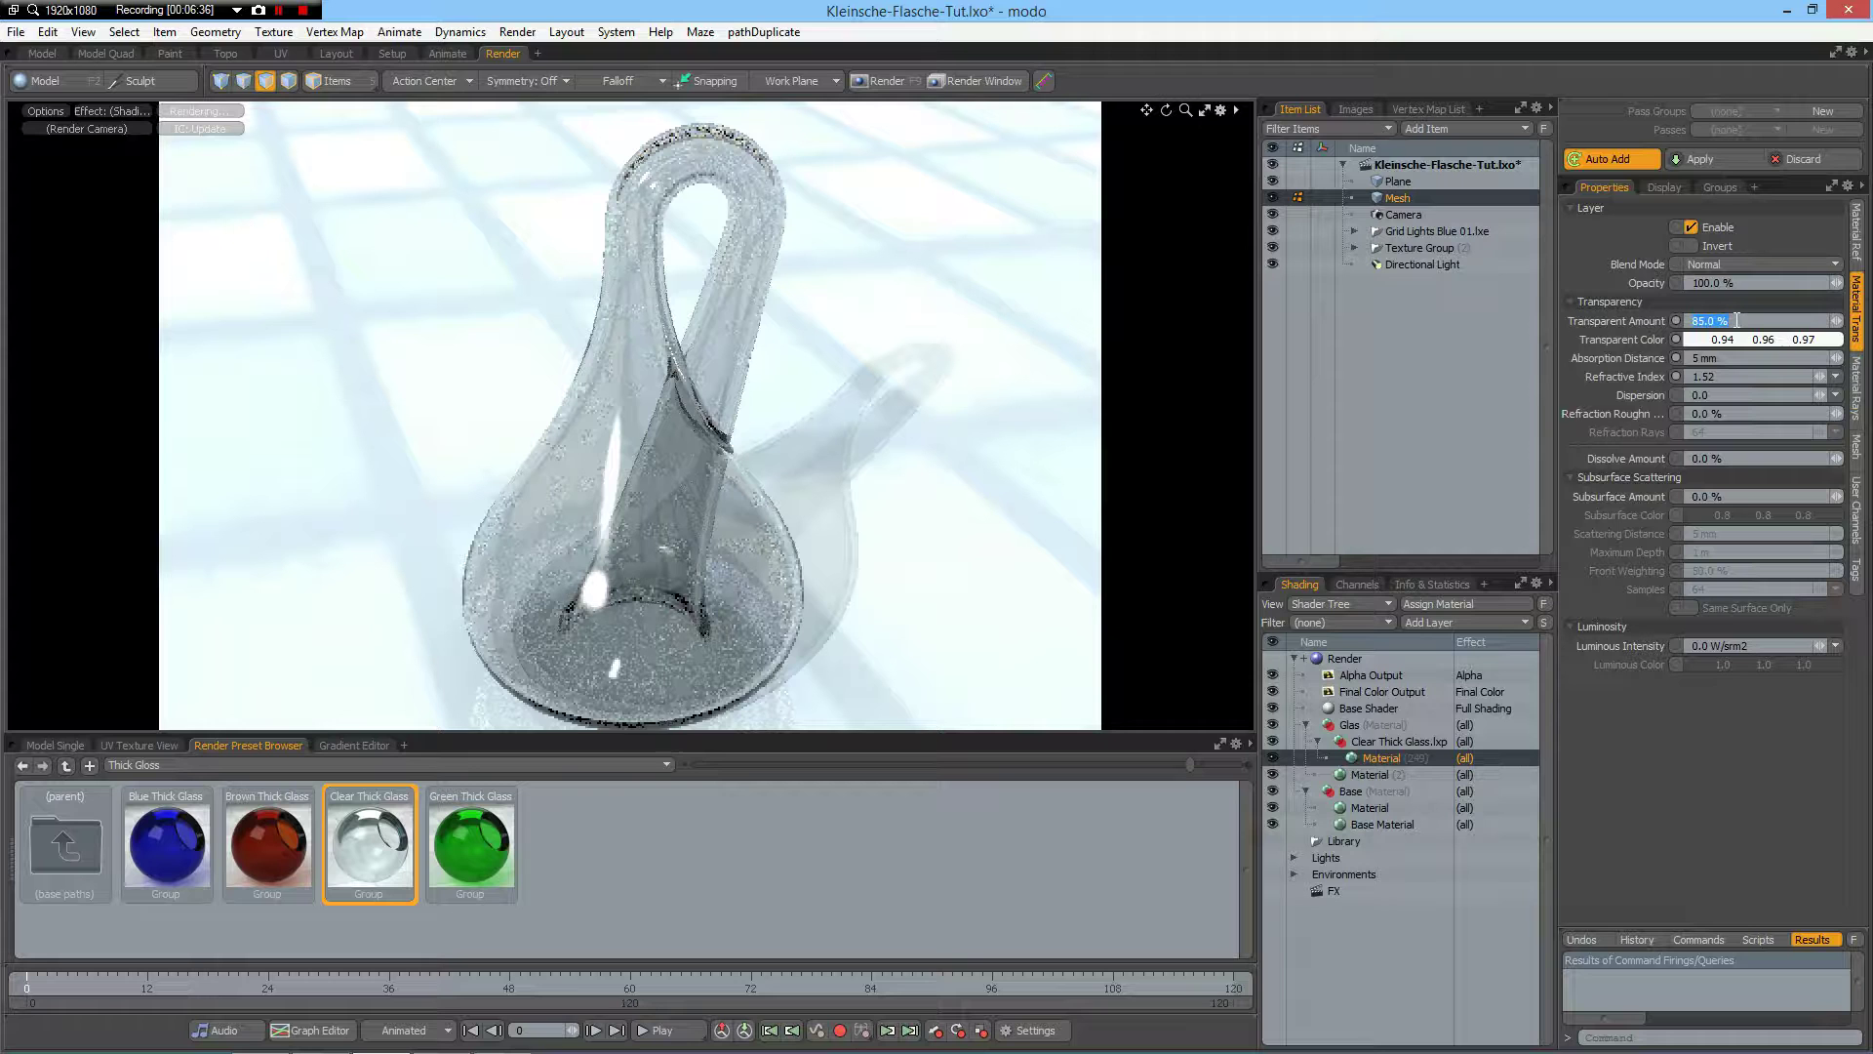
text(90)
key(Return)
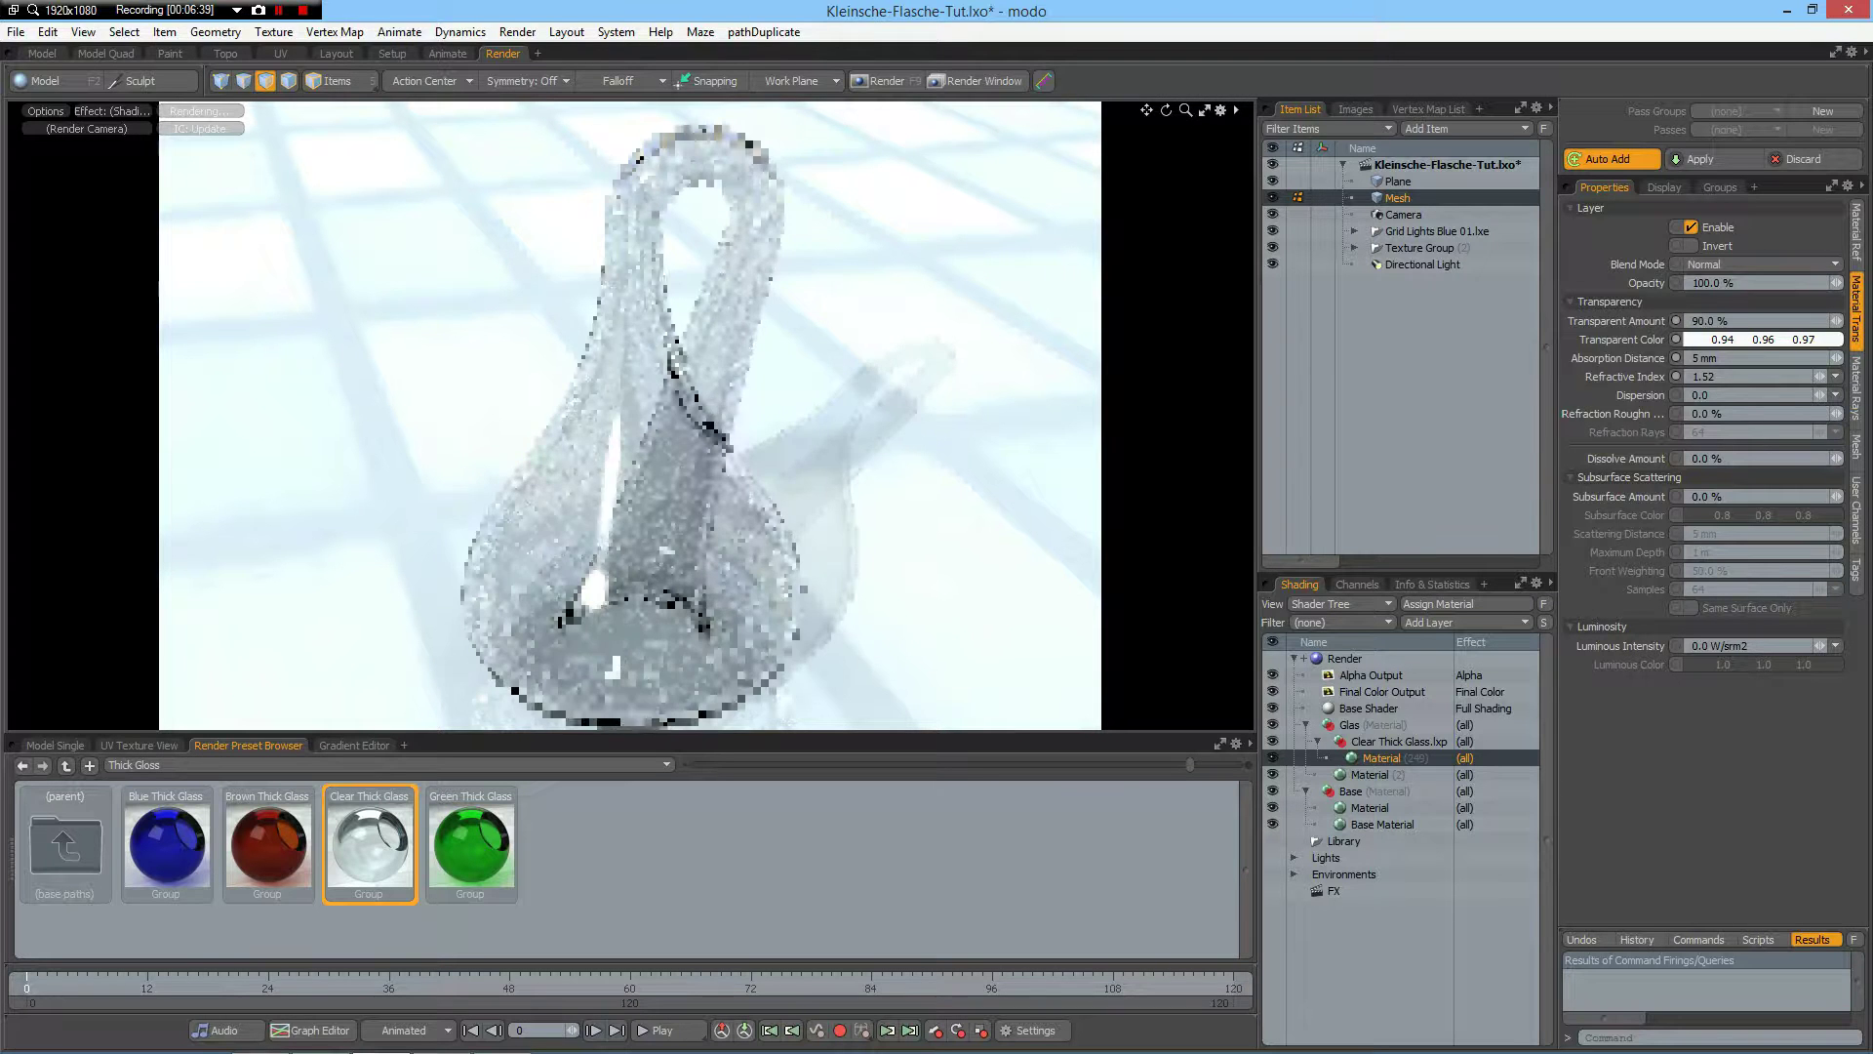
click(1749, 339)
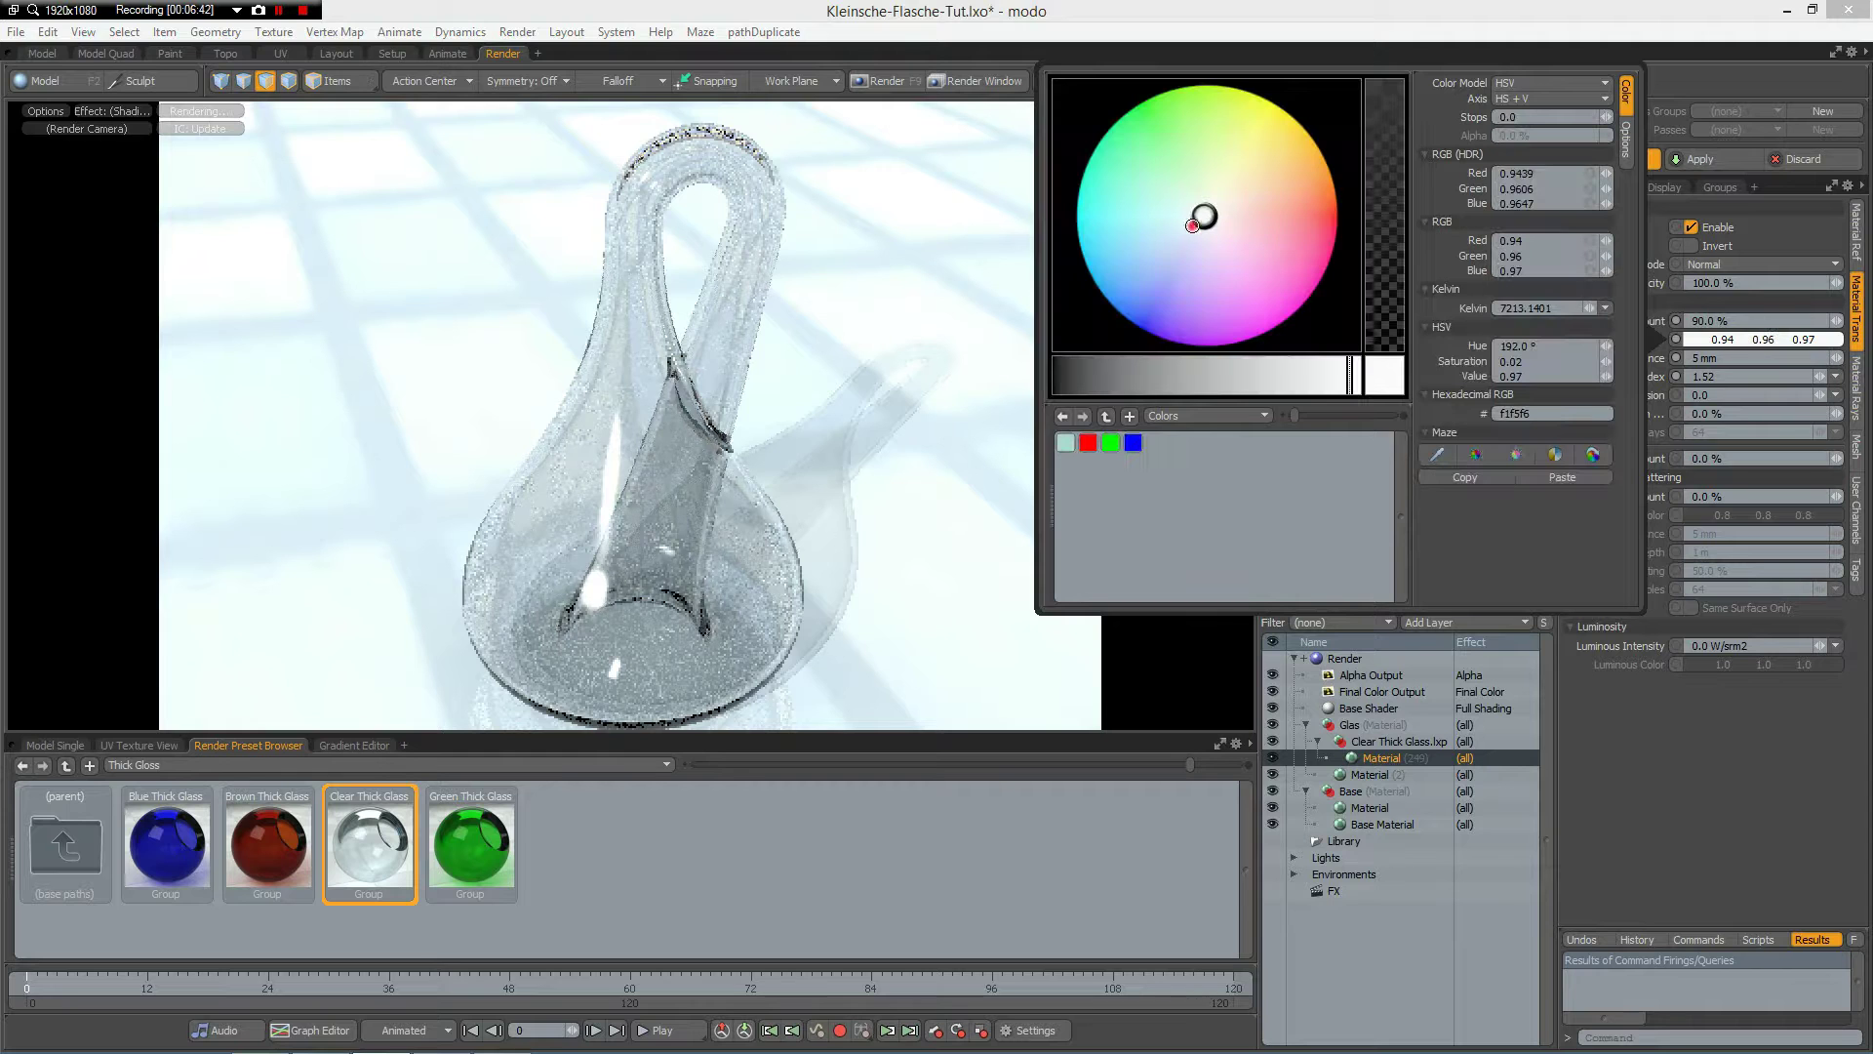
click(1192, 225)
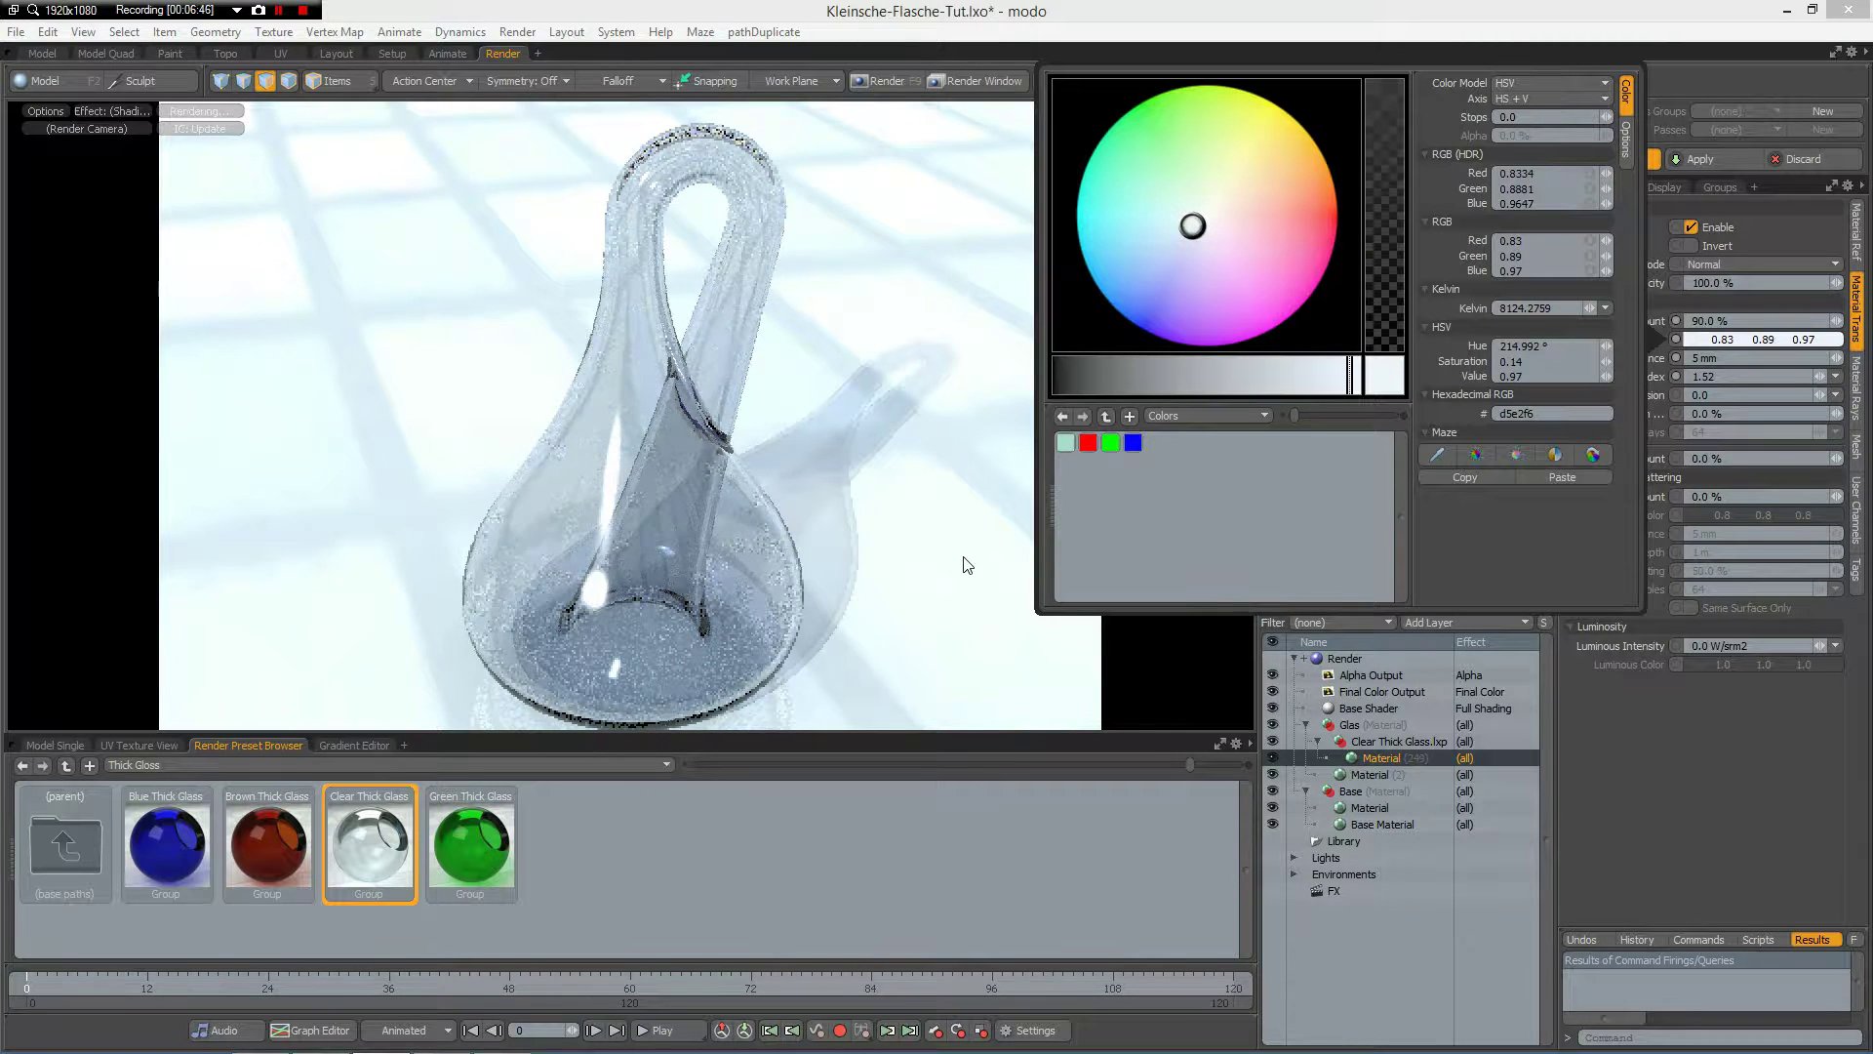
- Set the render frame size to 1280 pixels wide and 720 pixels high
click(1333, 658)
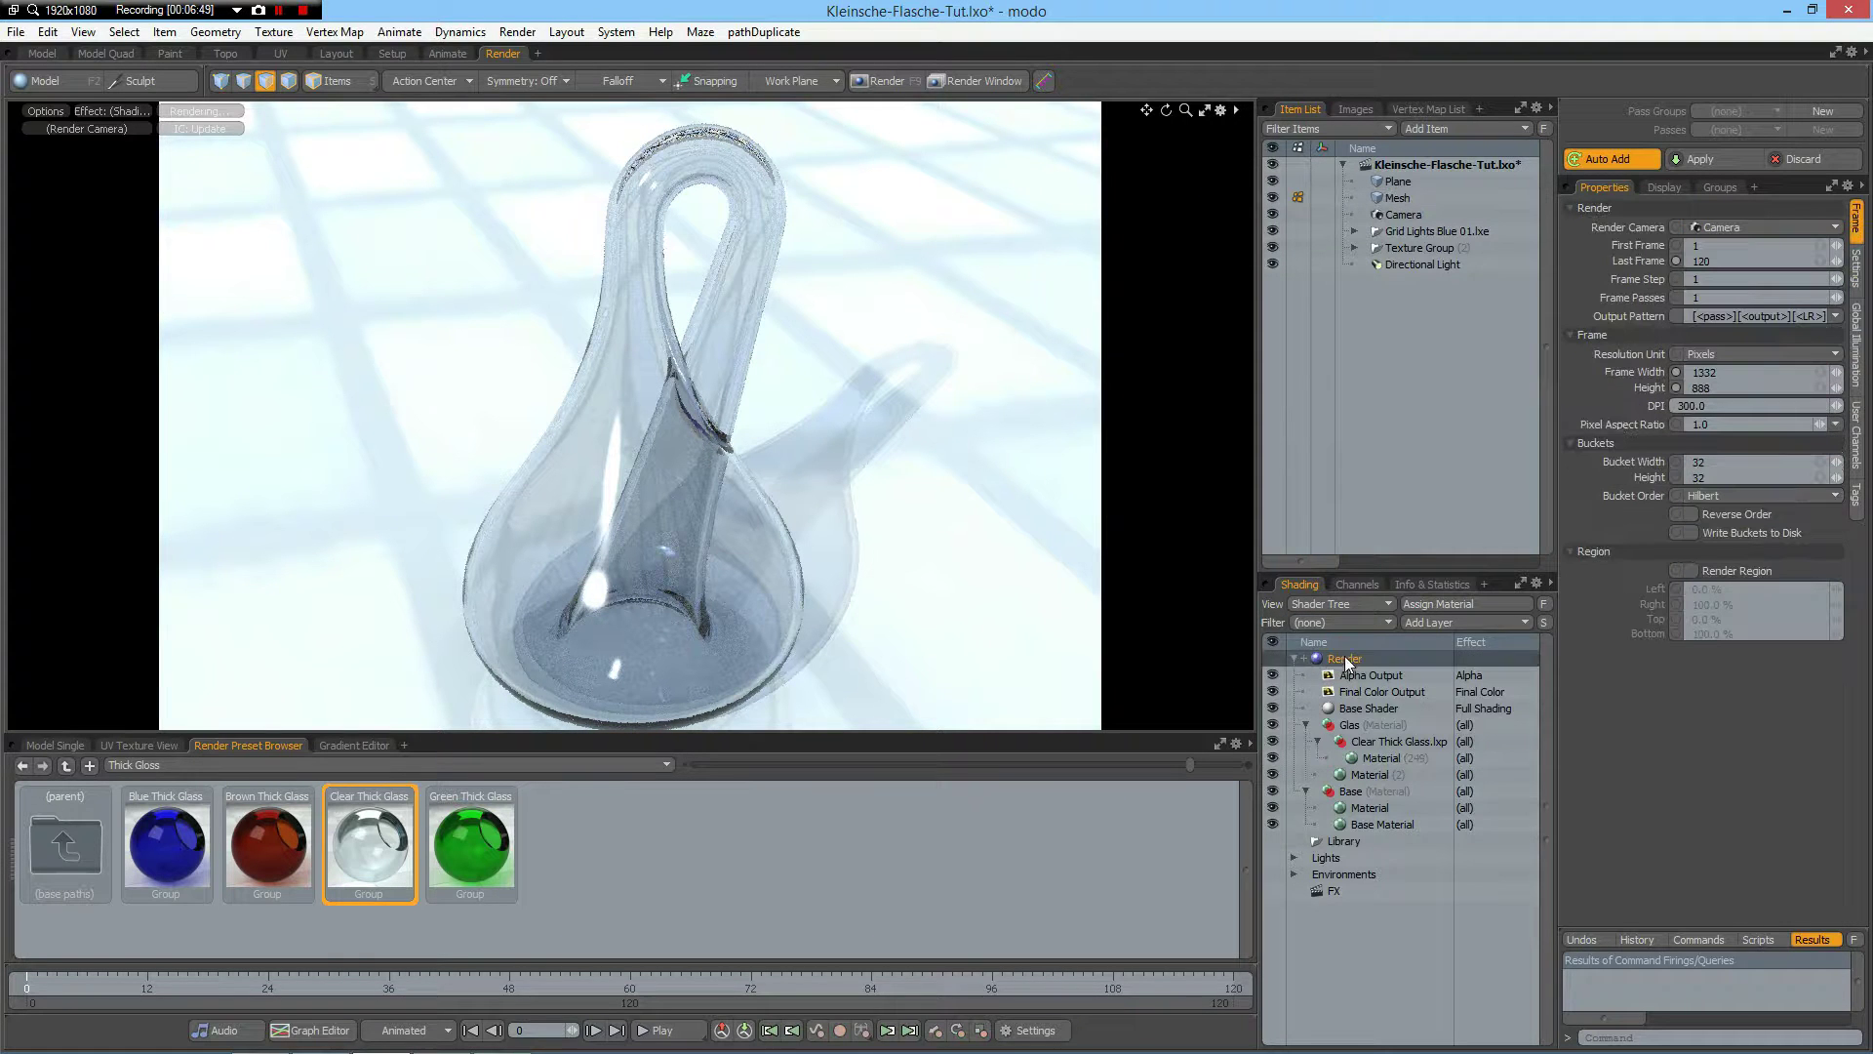
click(1728, 372)
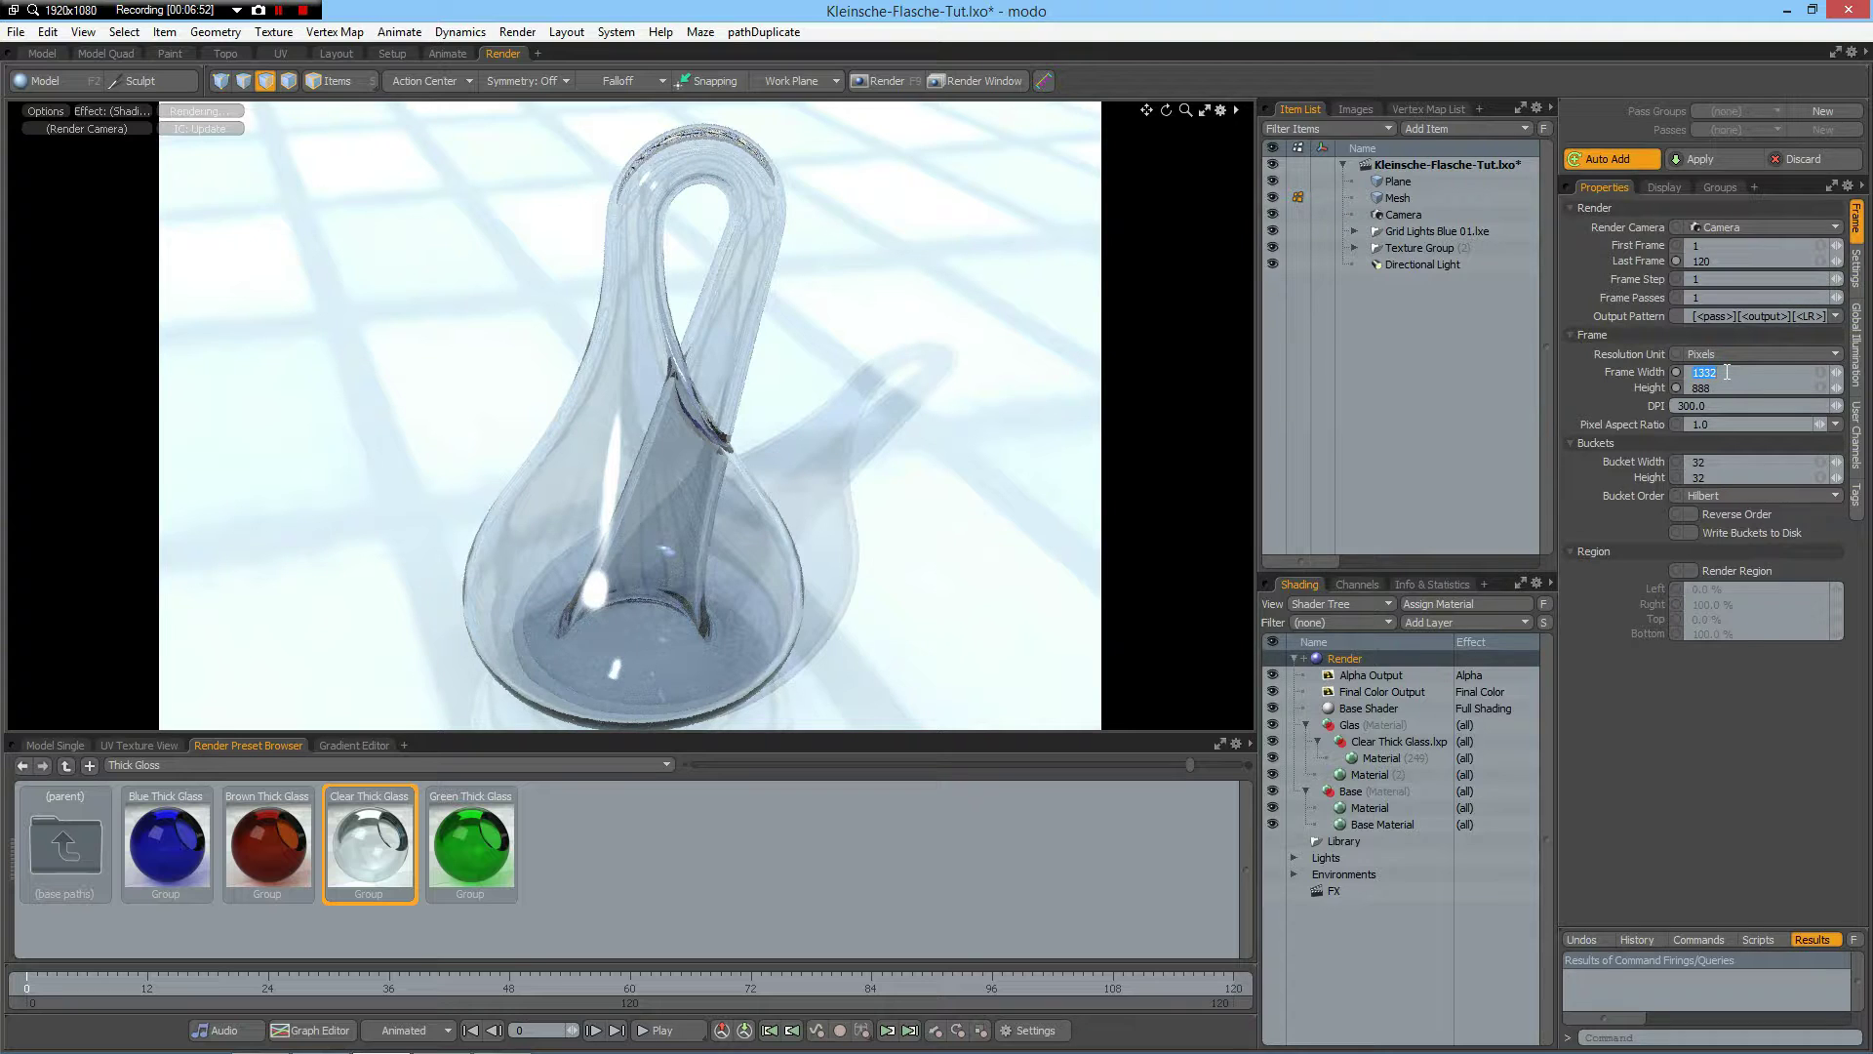
text(1)
key(Tab)
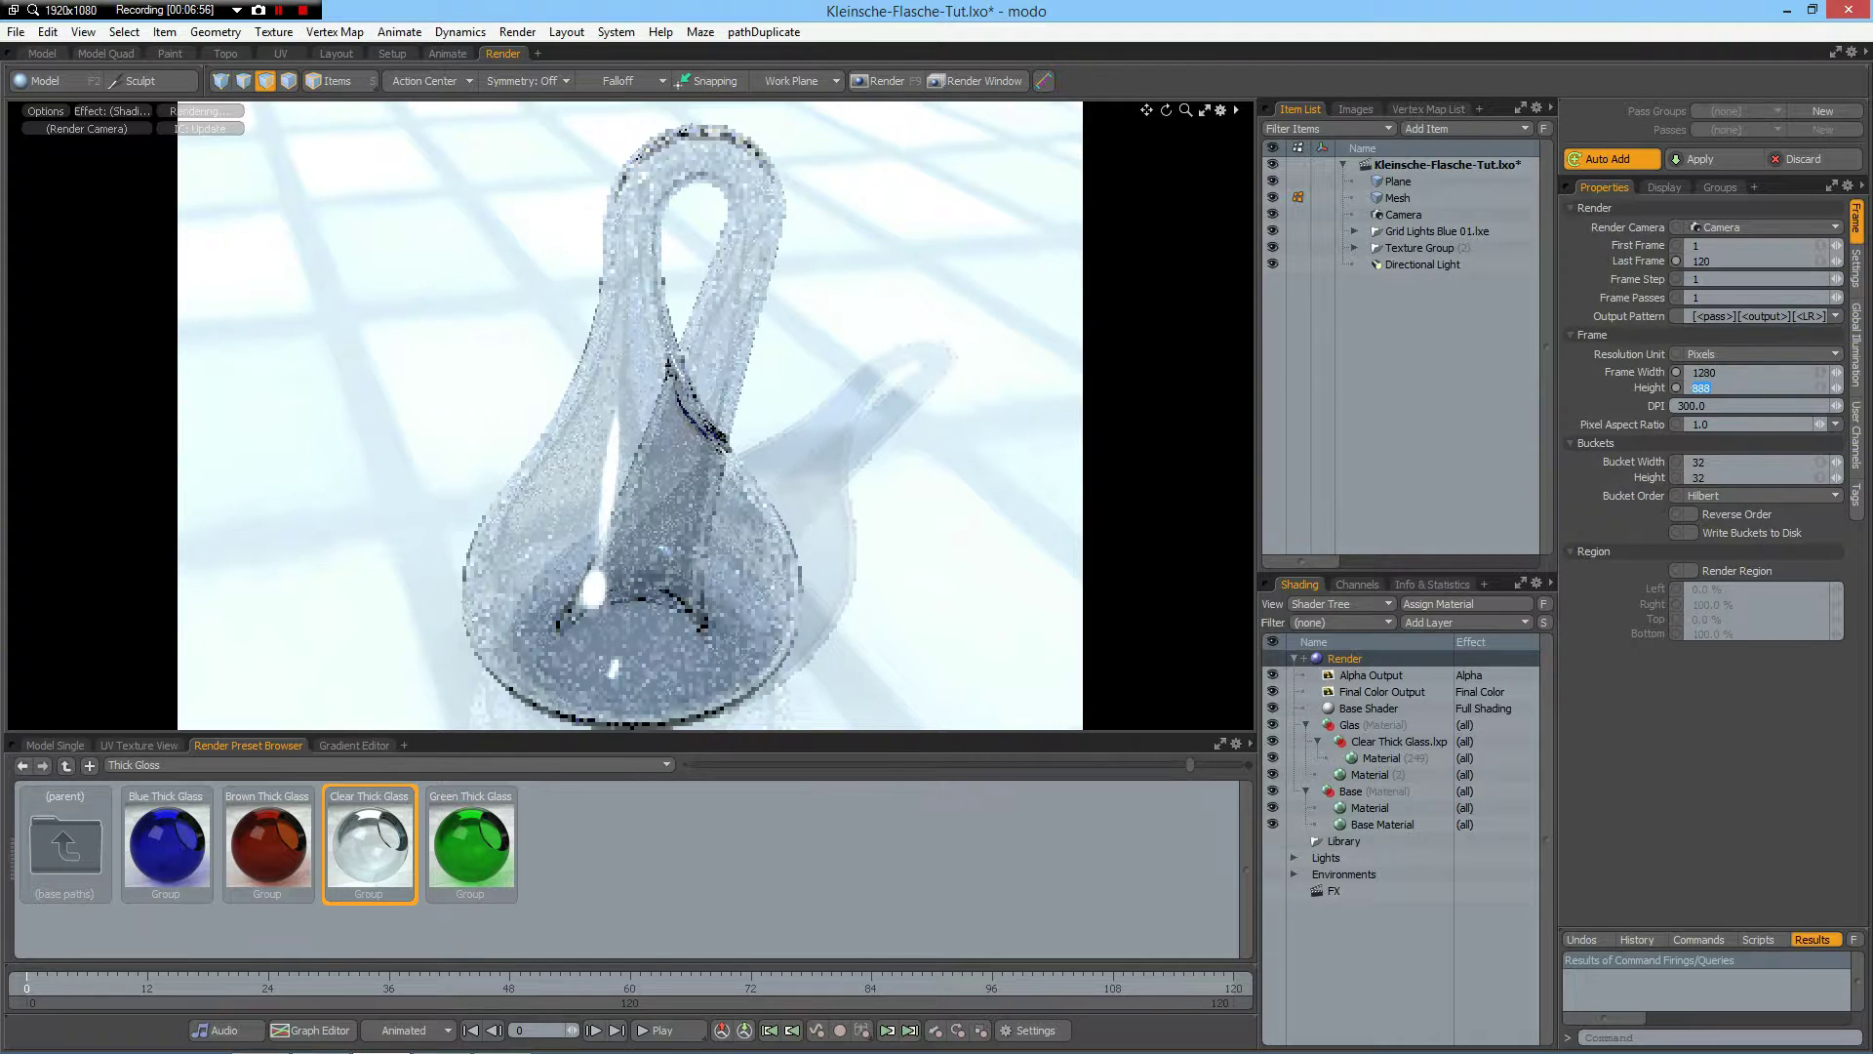
text(720)
key(Return)
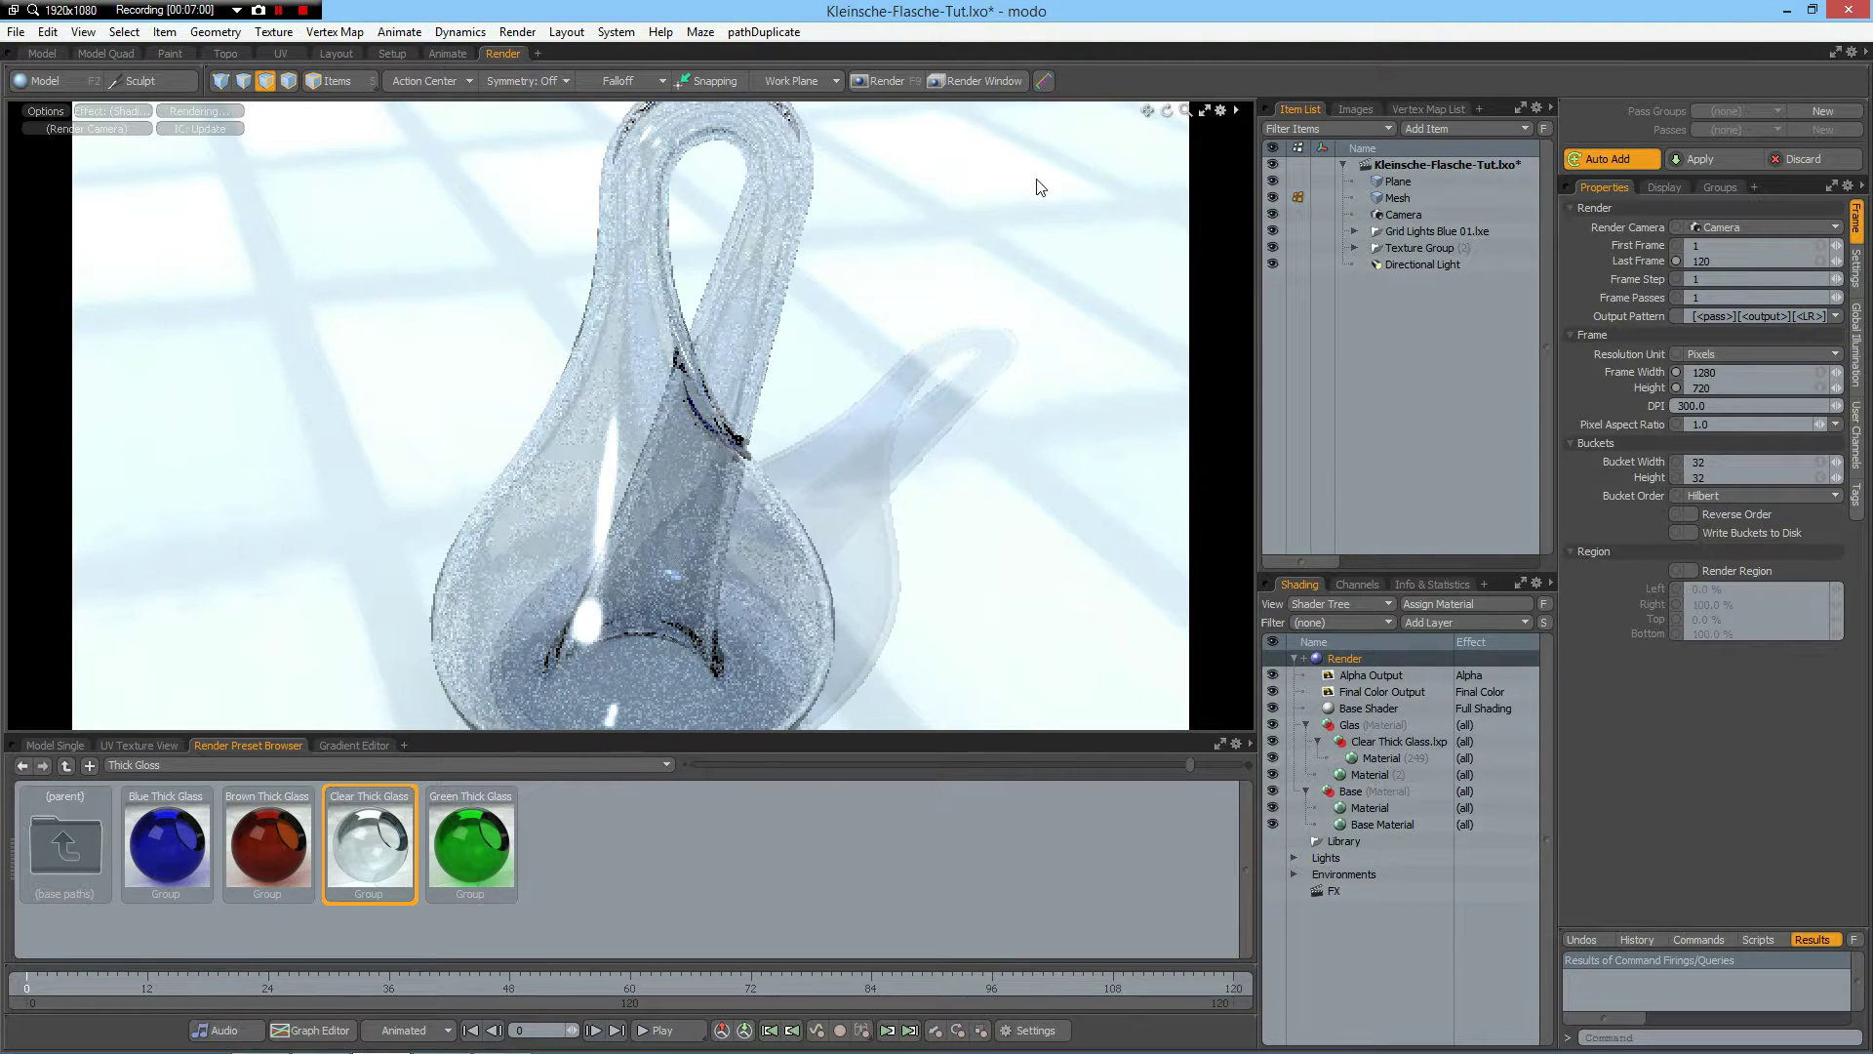
- Reframe the render camera so the whole bottle and its shadow fit in the frame, and start the final render
scroll(754, 559, down, 1)
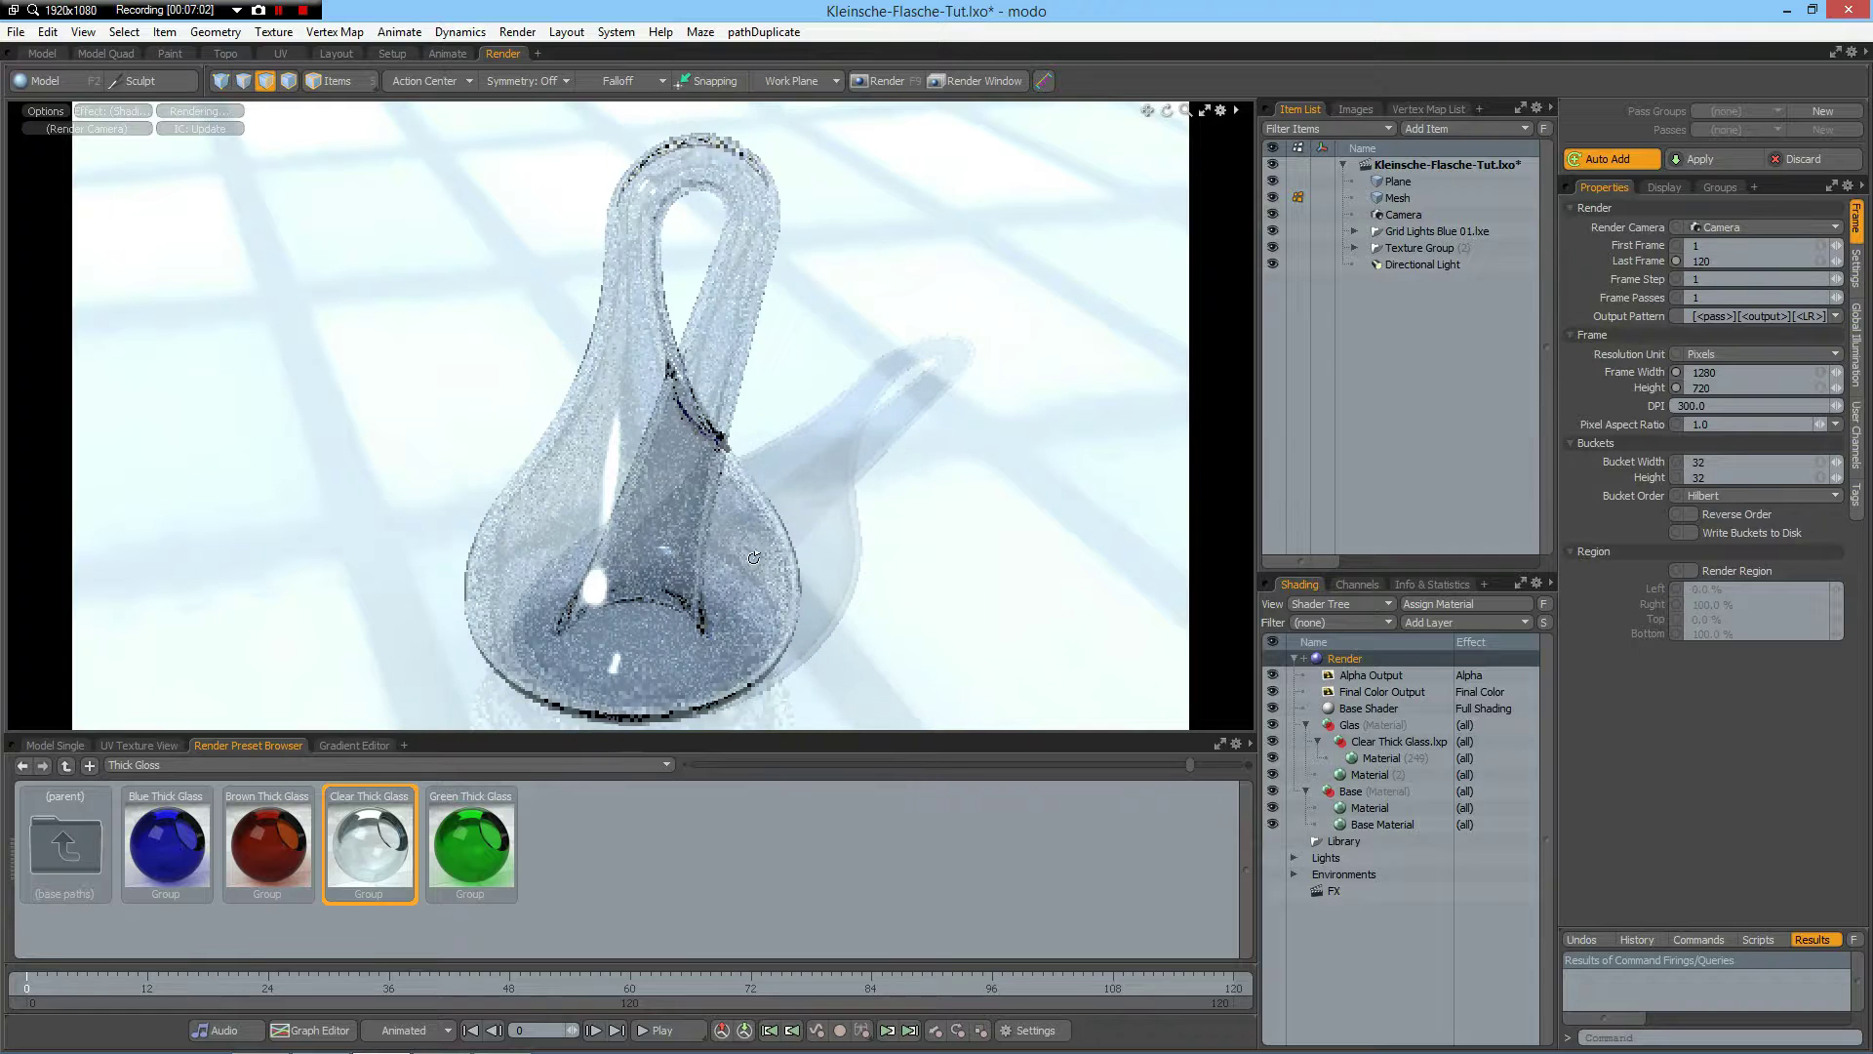
alt+shift+drag(751, 558, 731, 552)
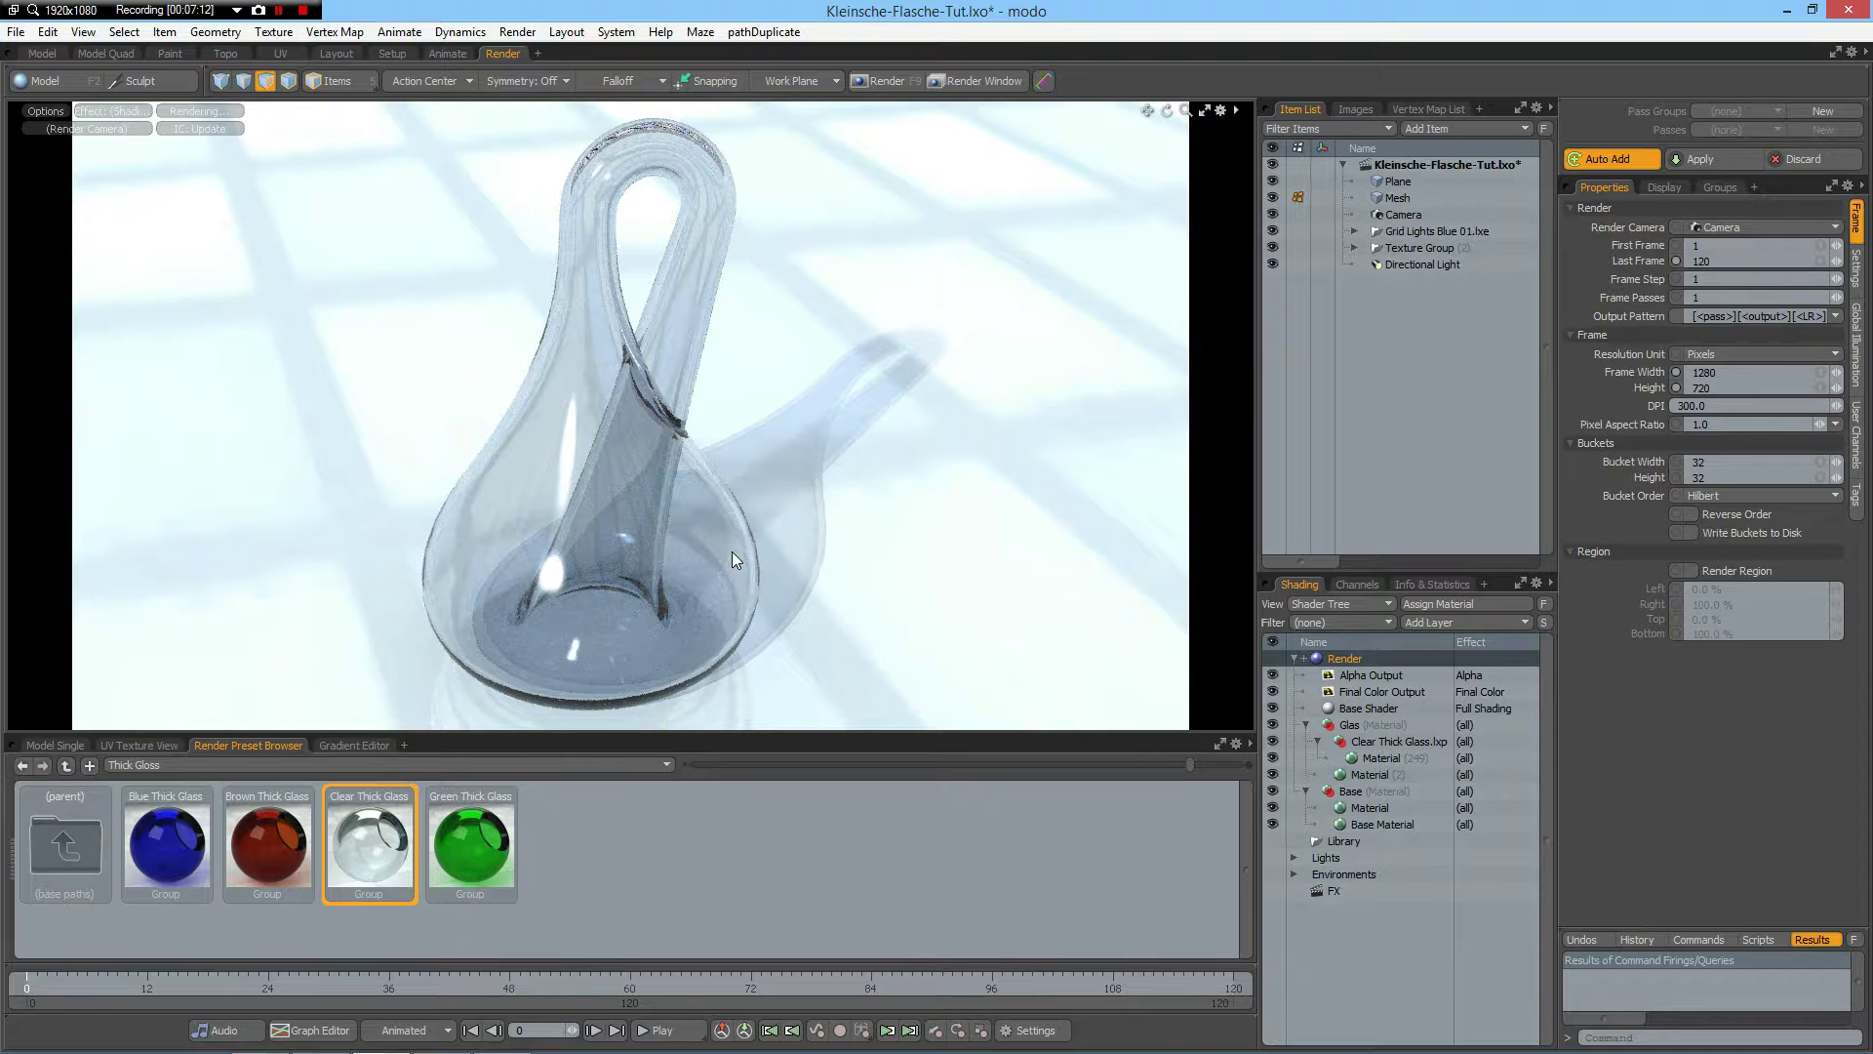
key(F9)
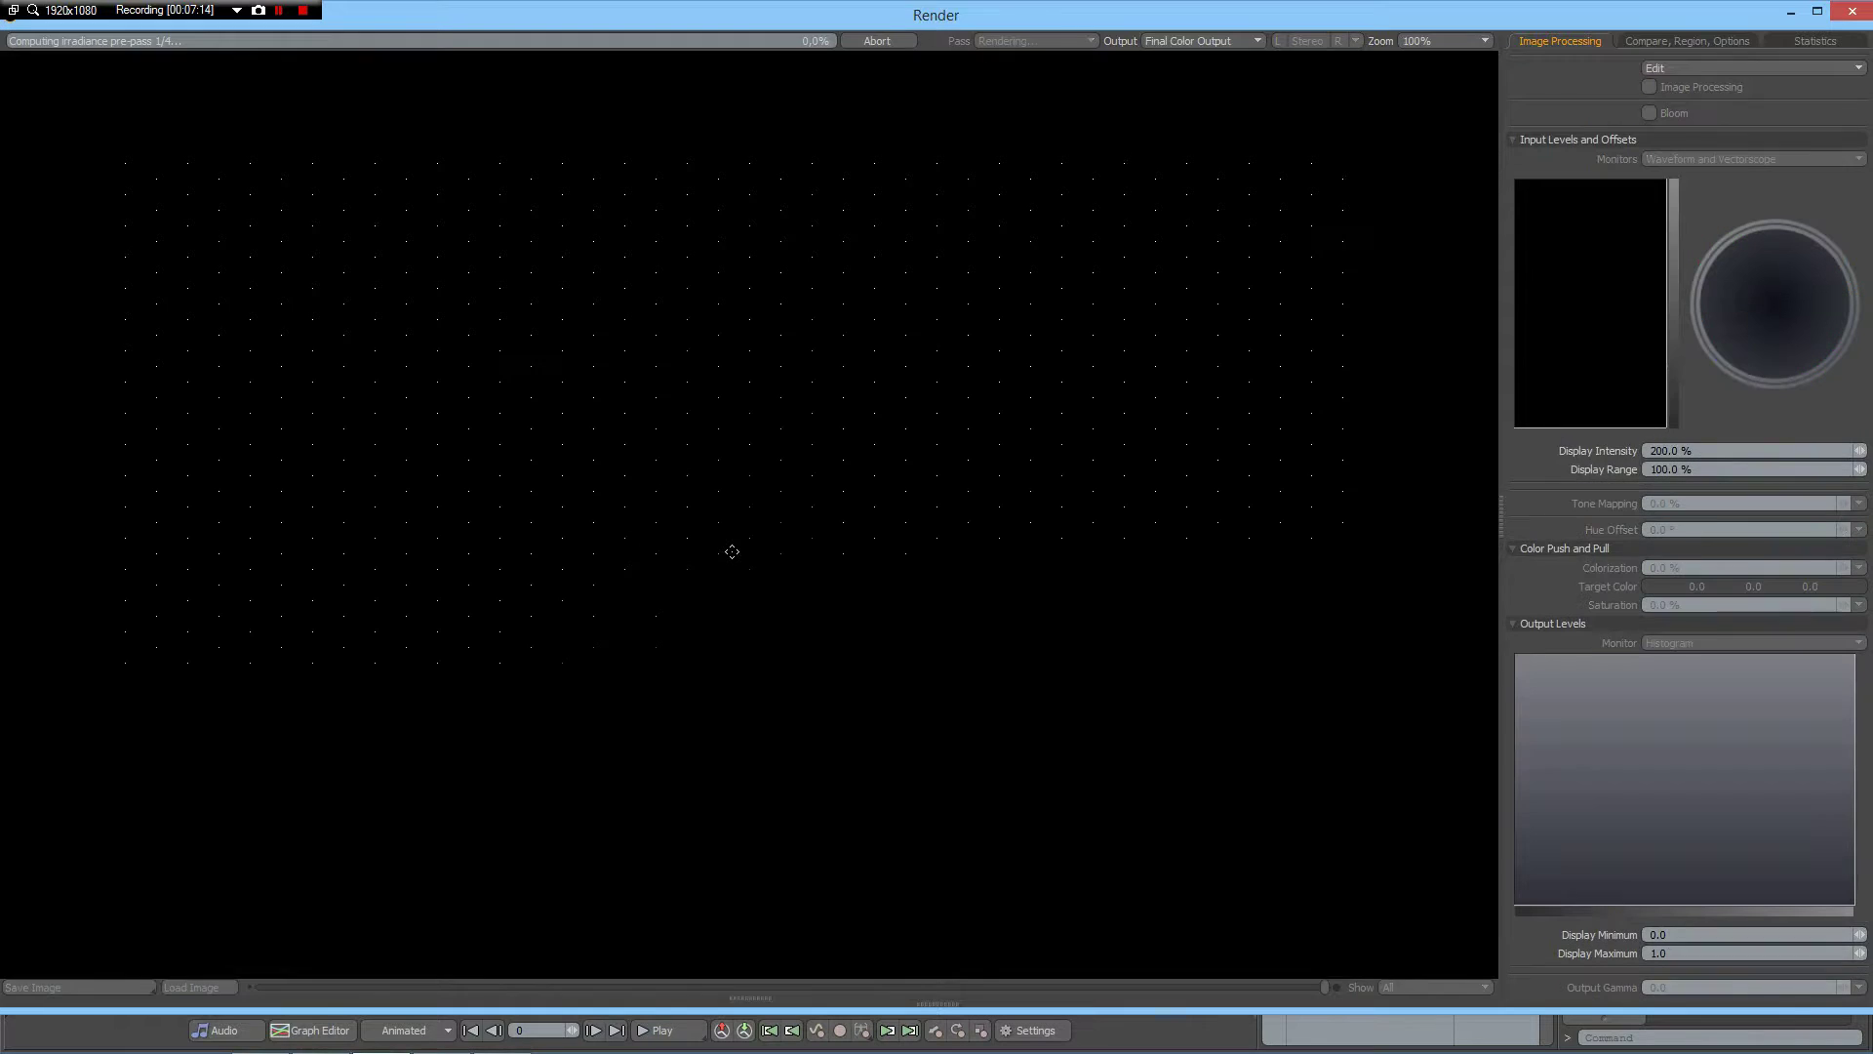